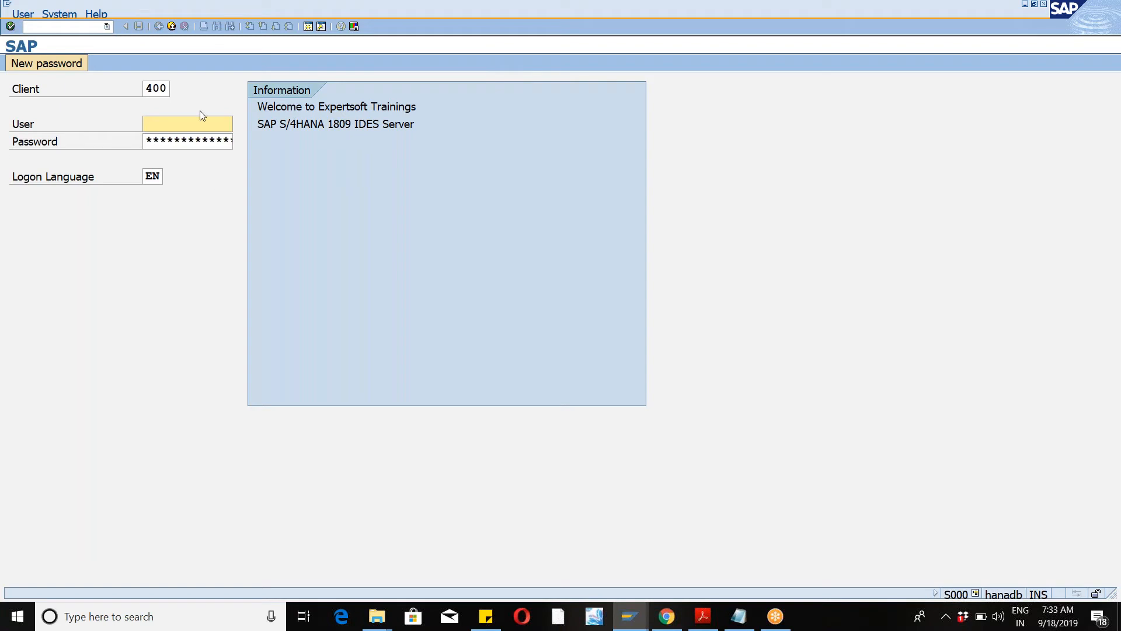
Step: Log on to the SAP system in client 400 with the saved user ID
text(s4)
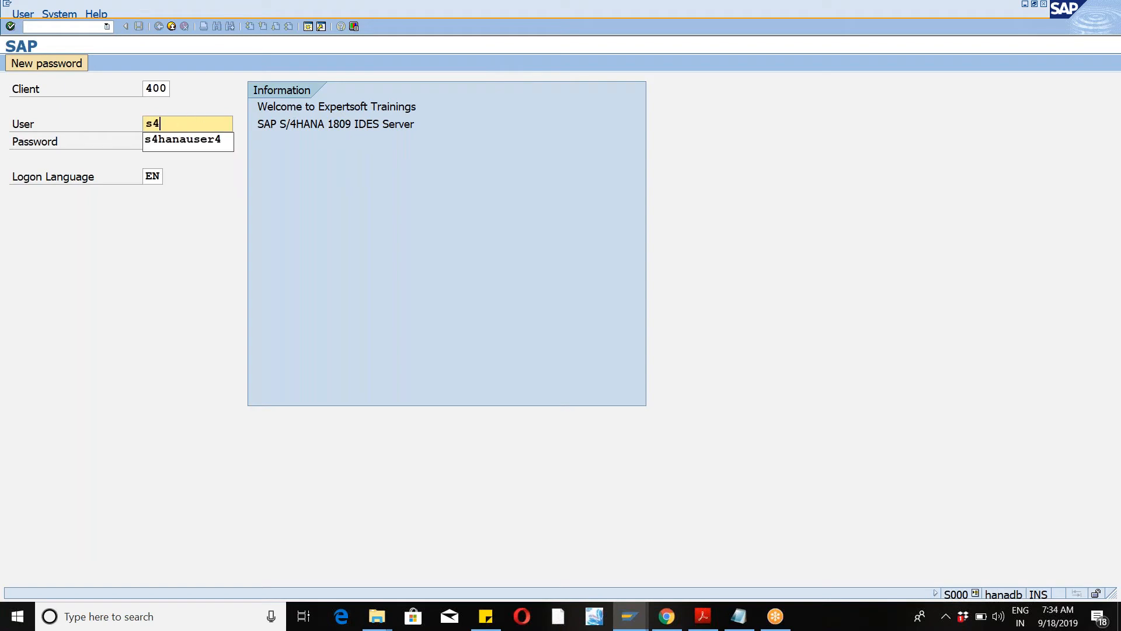
key(Down)
key(Return)
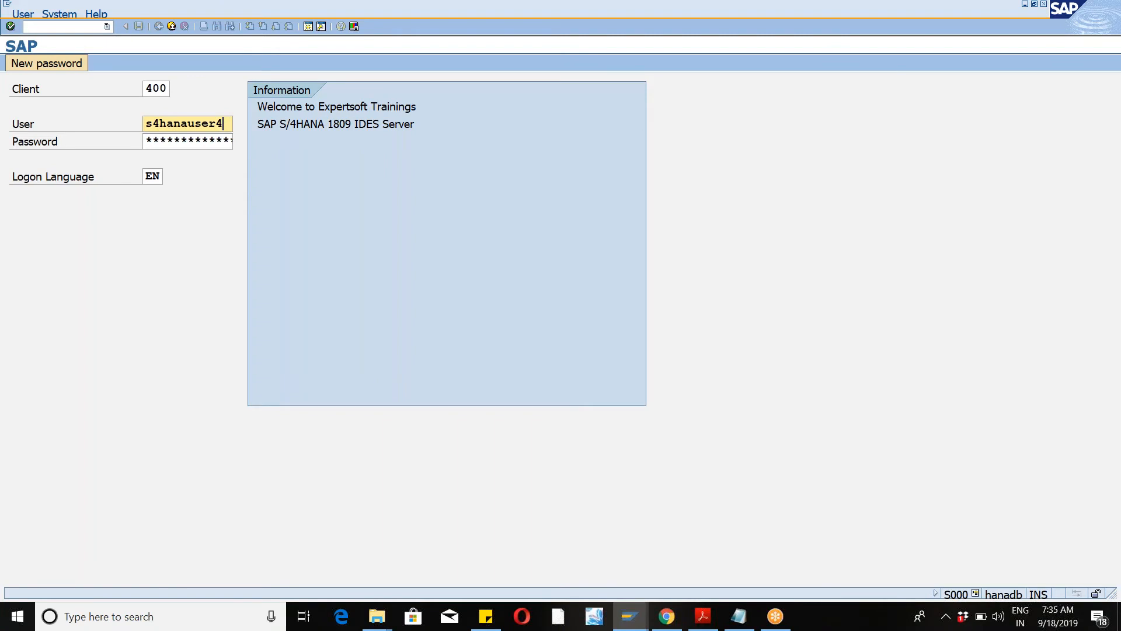
key(Tab)
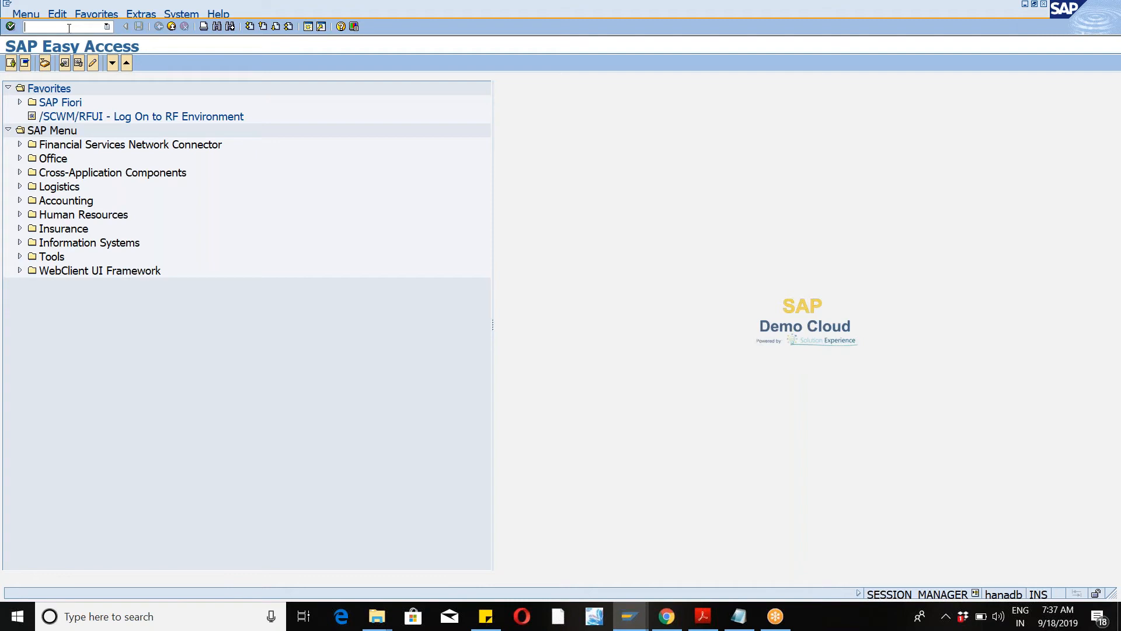
Step: Start the RF environment transaction /n/scwm/rfui
text(n/scwn)
key(BackSpace)
text(m/rfui)
key(Return)
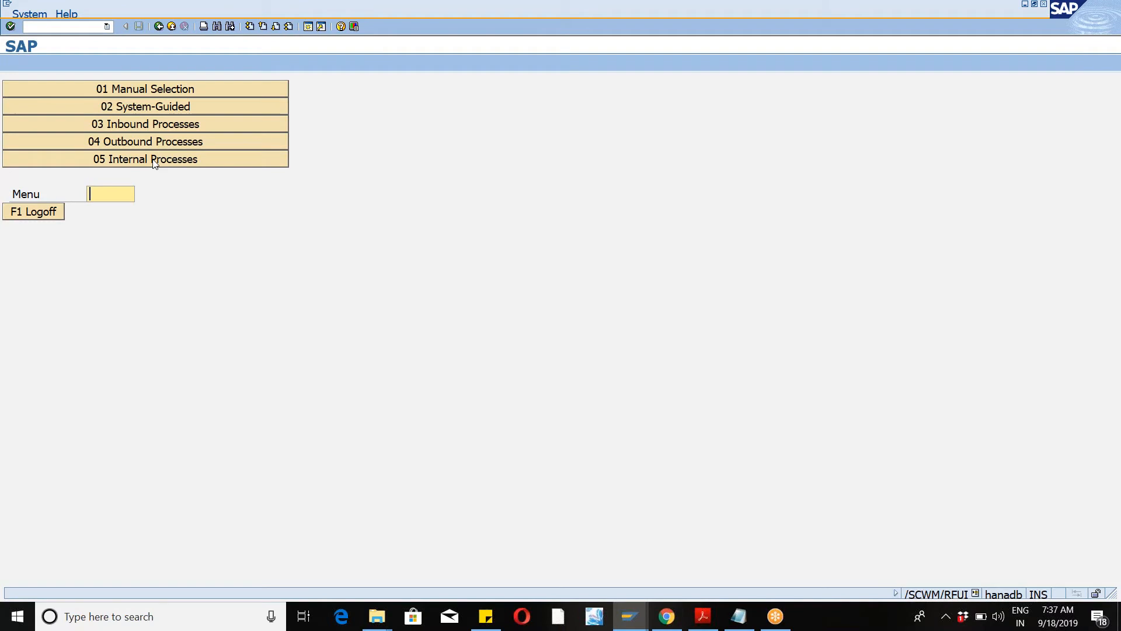
Step: Open the RF user settings transaction /n/scwm/user
click(52, 27)
text(/)
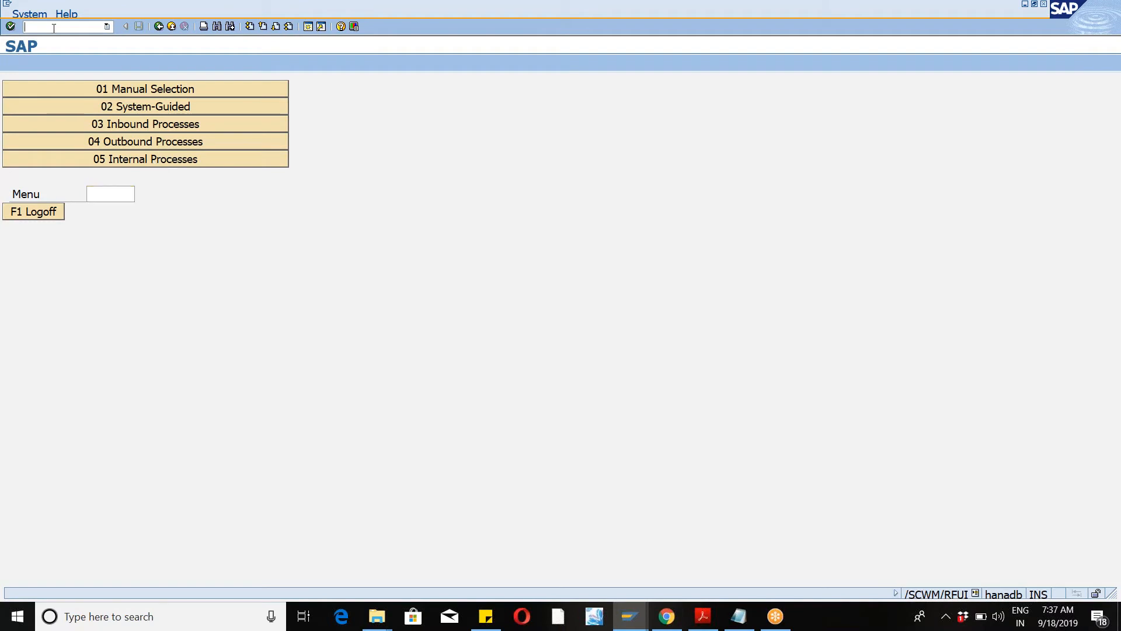
text(n/scwm/user)
key(Return)
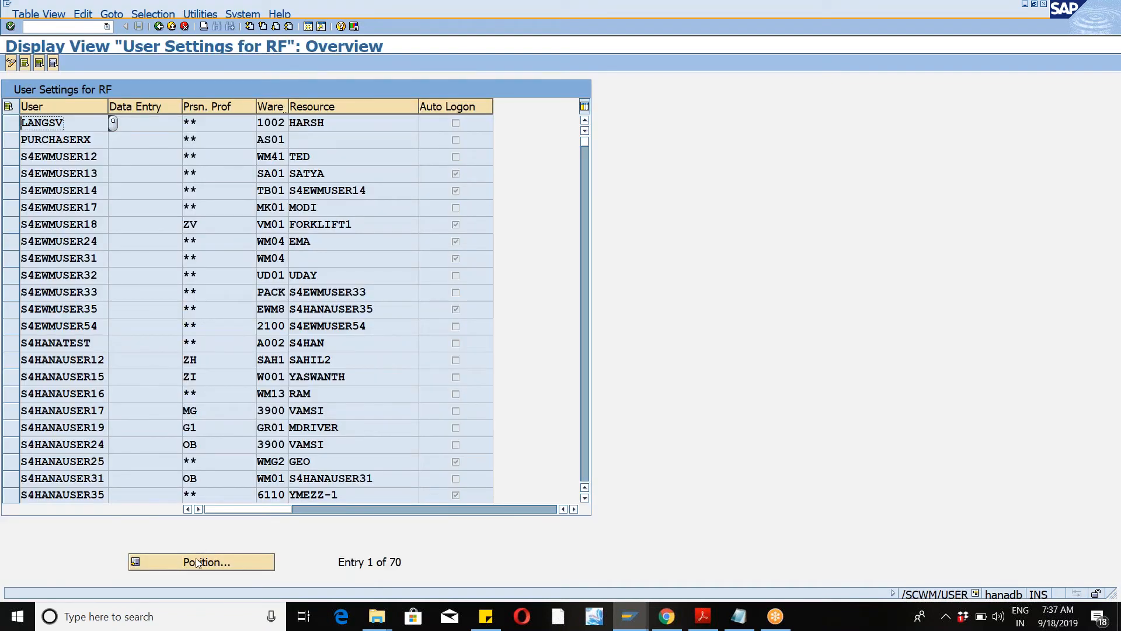
Step: Position the RF user settings list on the logged-on user's entry
click(202, 561)
text(s4hanauser4)
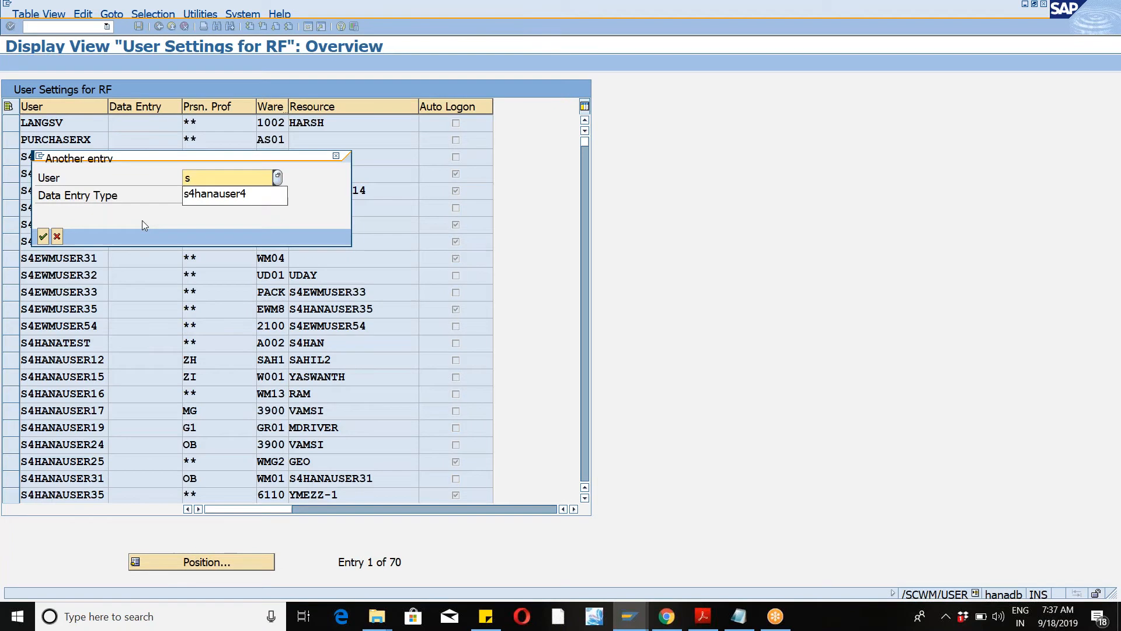
key(Tab)
key(Return)
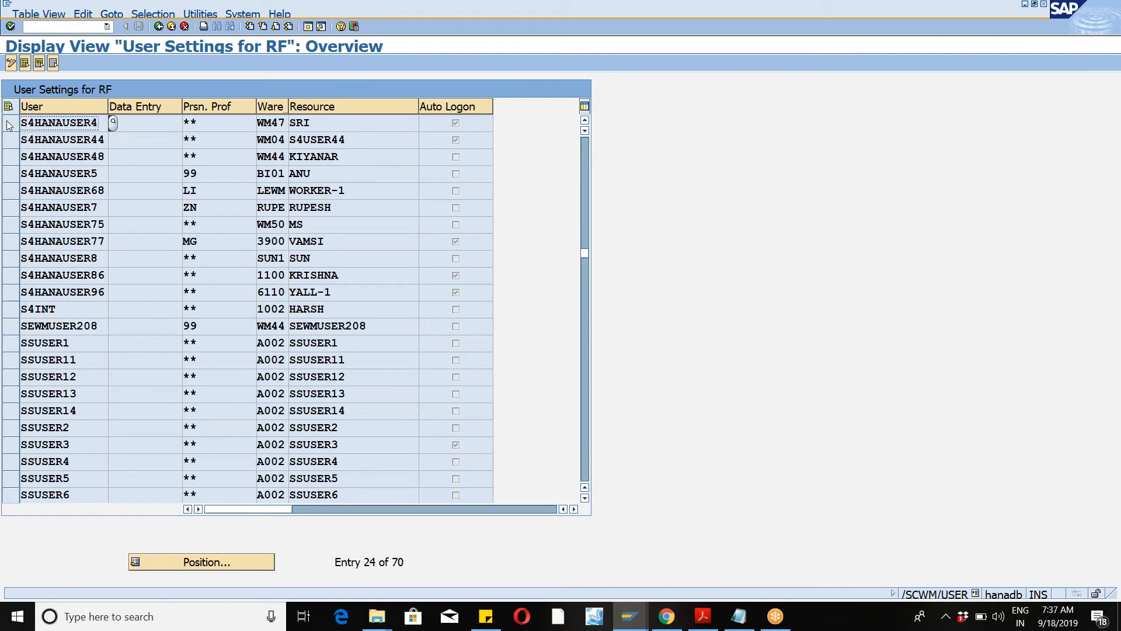
Step: Switch to change mode, set the user's warehouse to WM46, and save the RF user settings
click(10, 65)
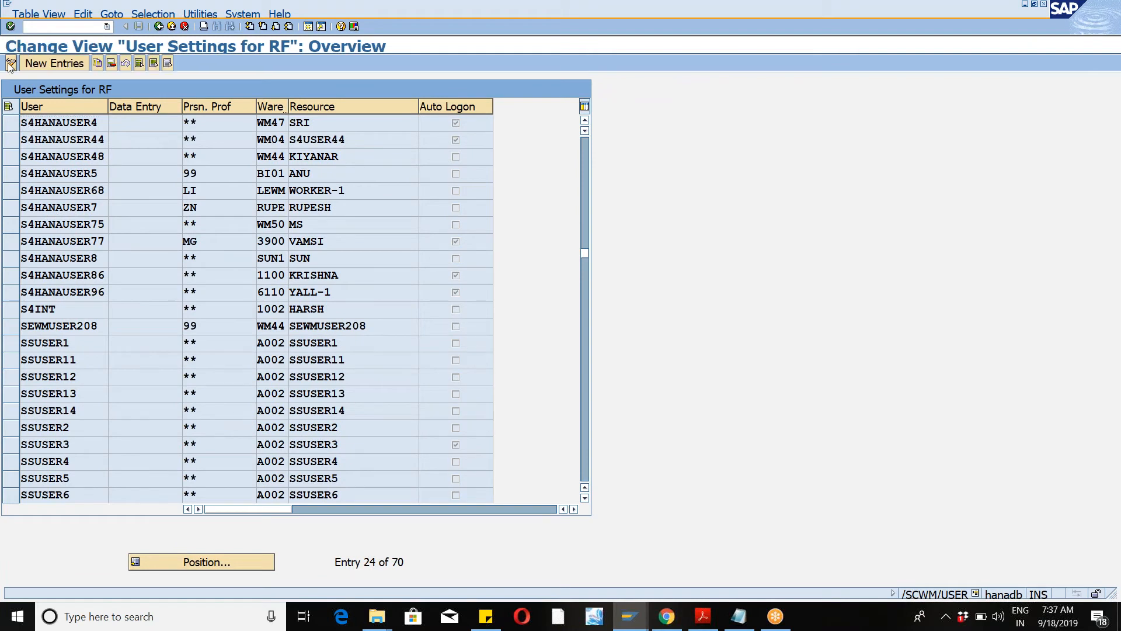
click(230, 563)
text(s4)
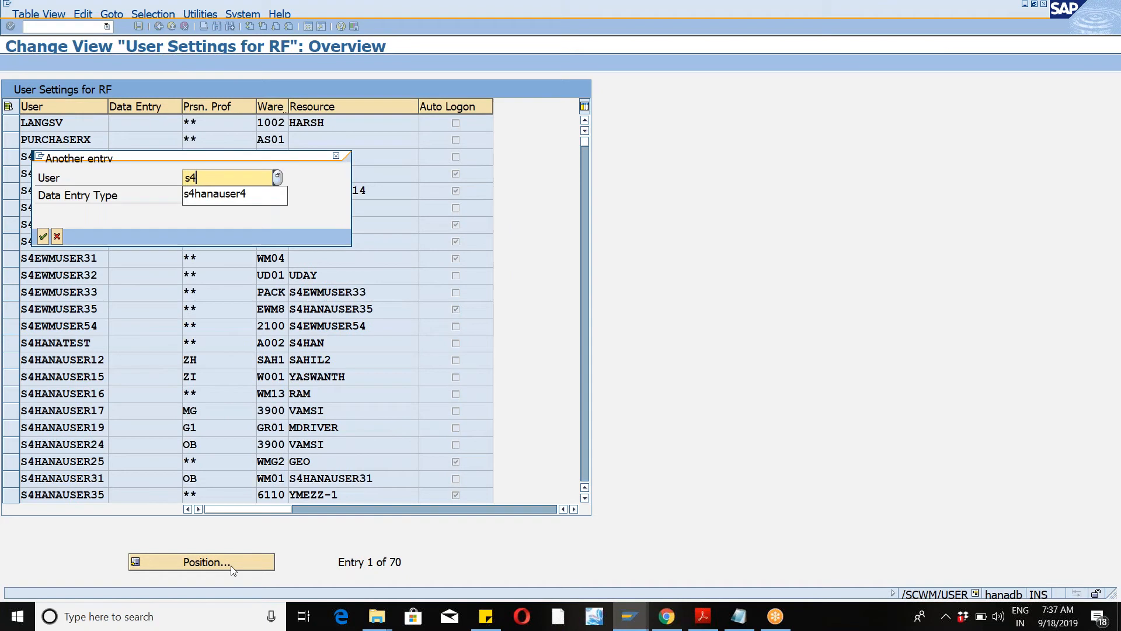
key(Down)
key(Return)
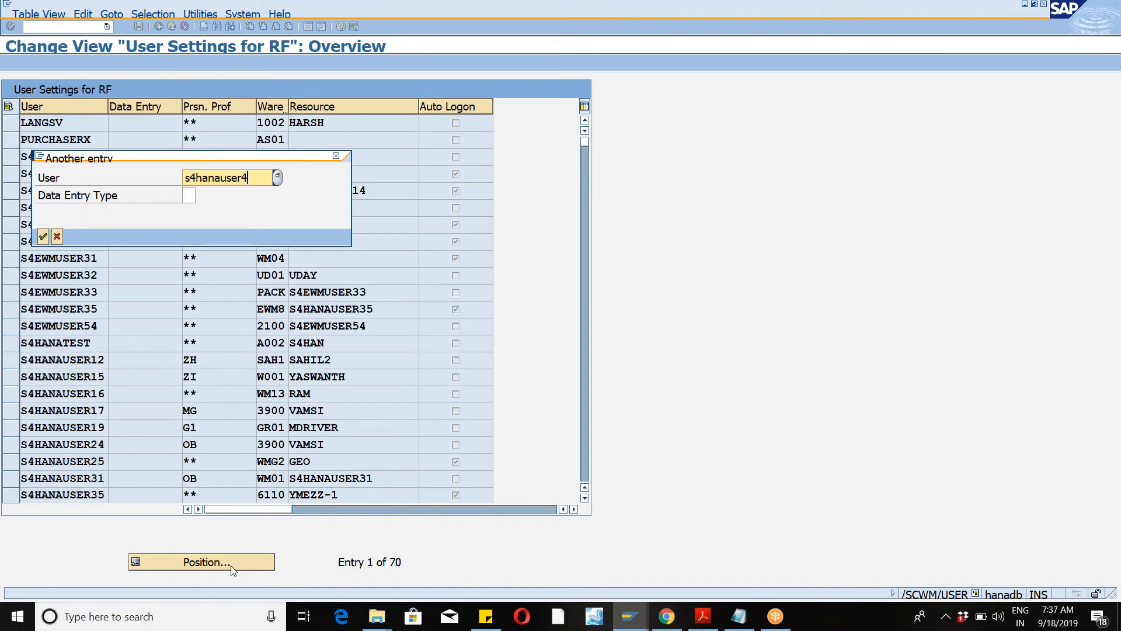
key(Return)
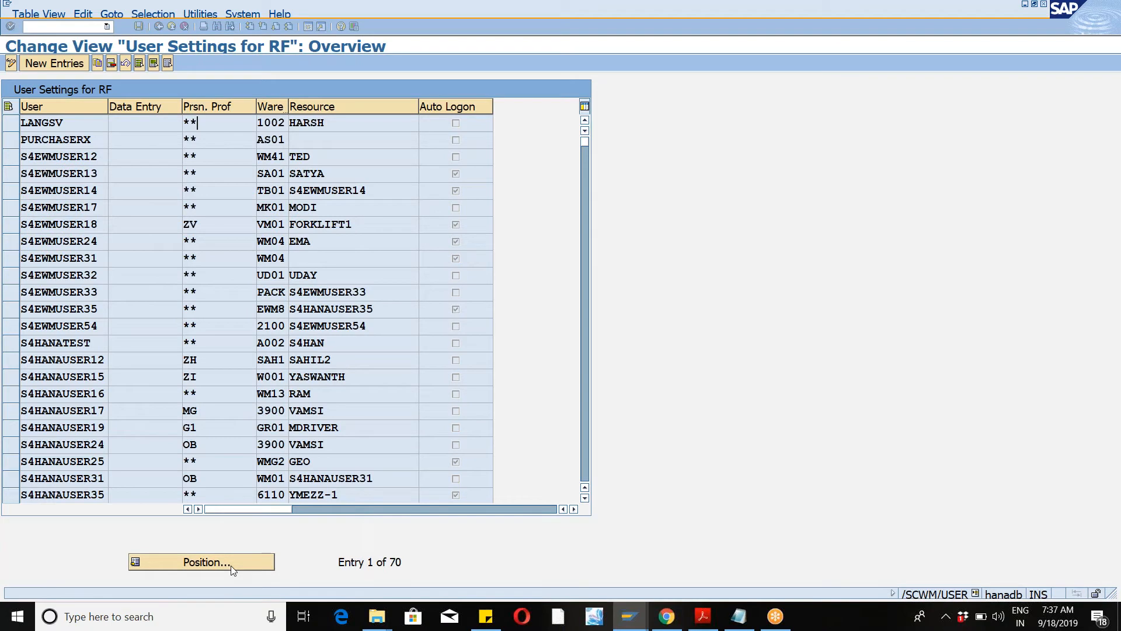
click(139, 26)
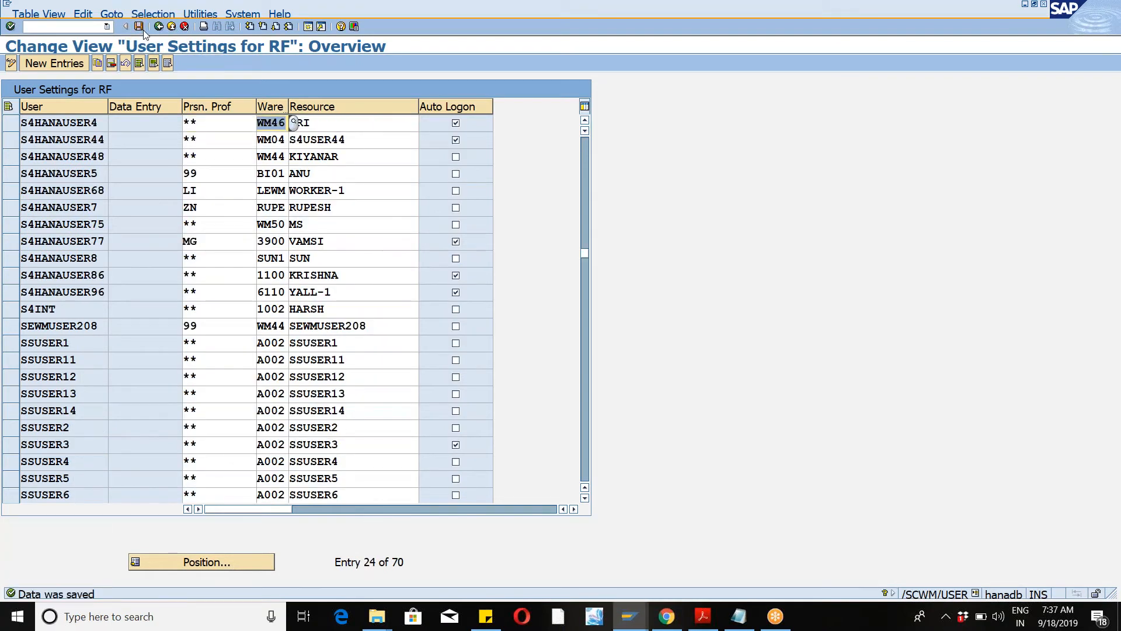
Step: Reopen the RF environment transaction /n/scwm/rfui from the command history
click(107, 26)
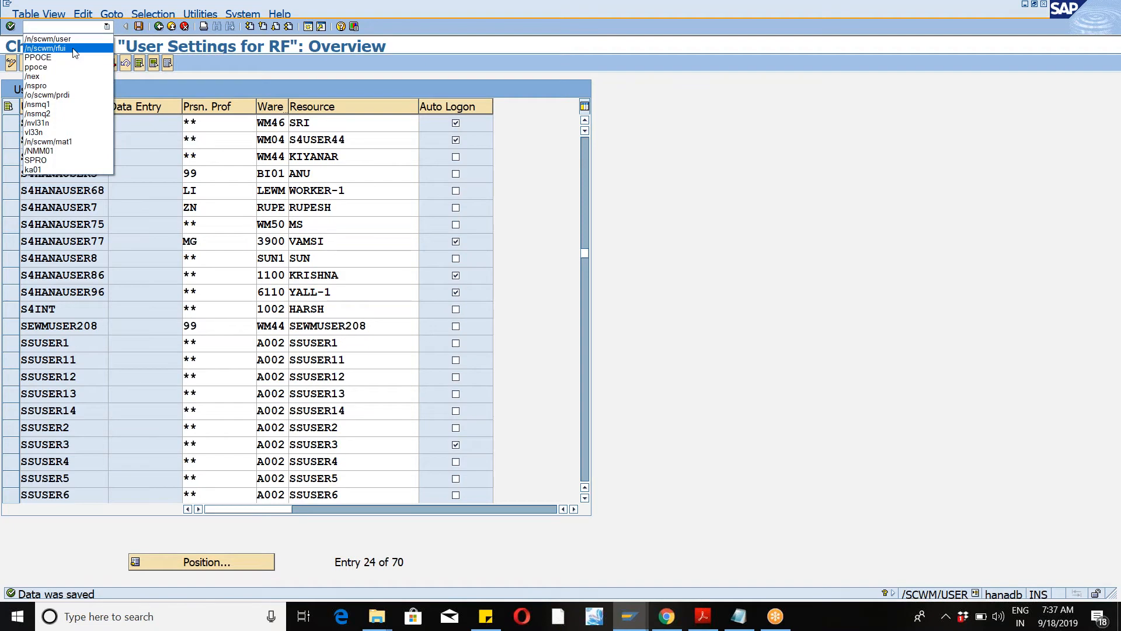
click(46, 48)
key(Return)
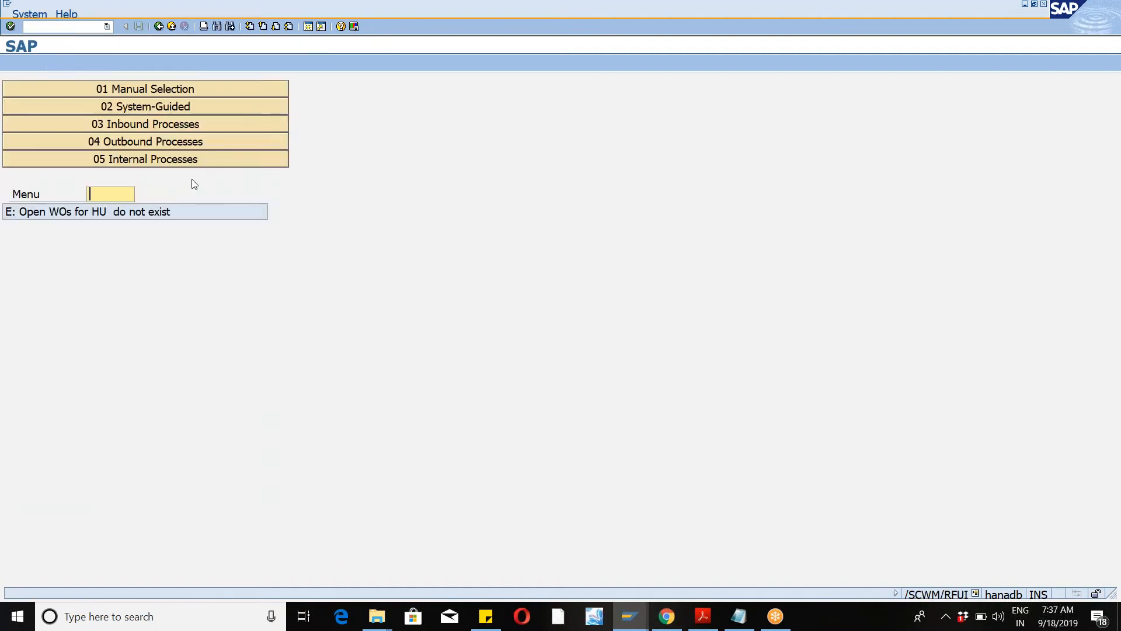
Step: Open the System-Guided processing menu in the RF environment
click(174, 161)
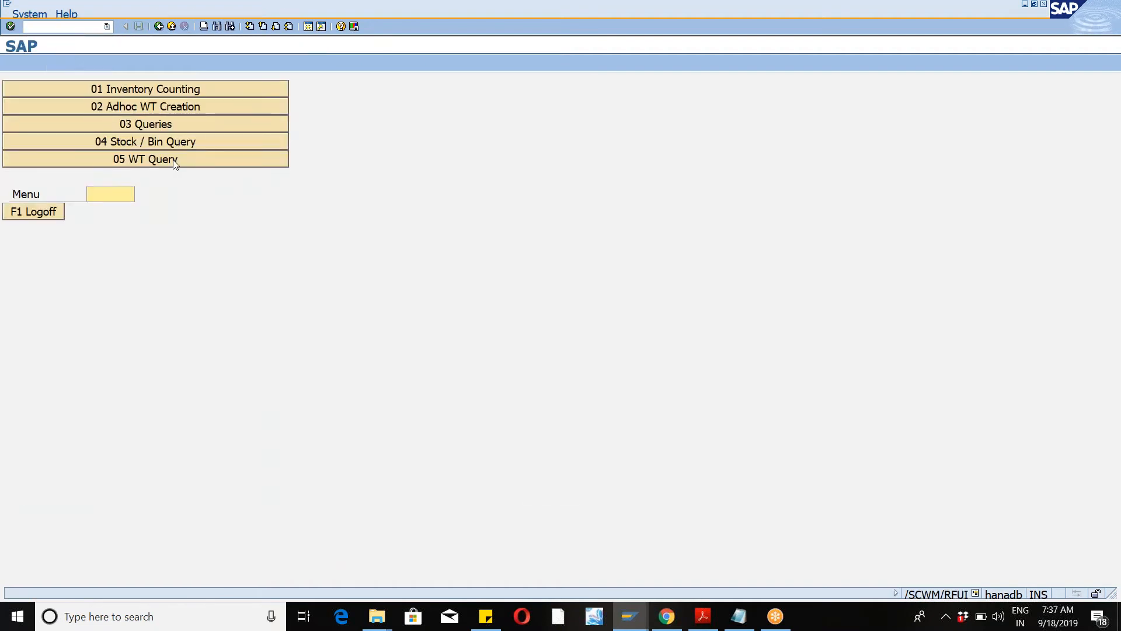
key(F7)
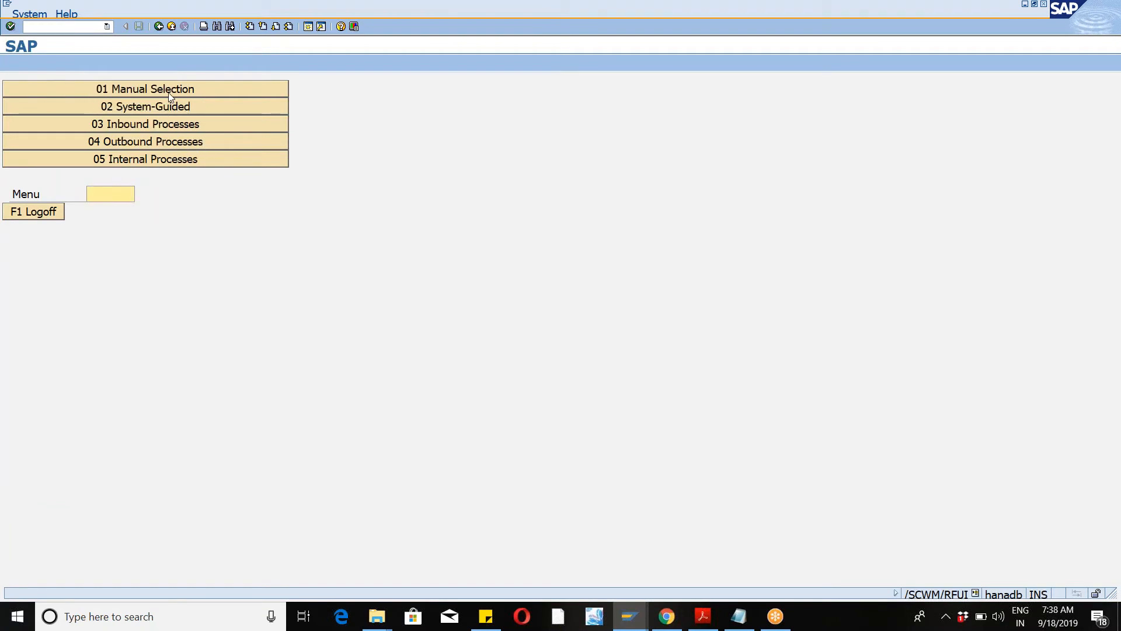
click(165, 111)
click(159, 111)
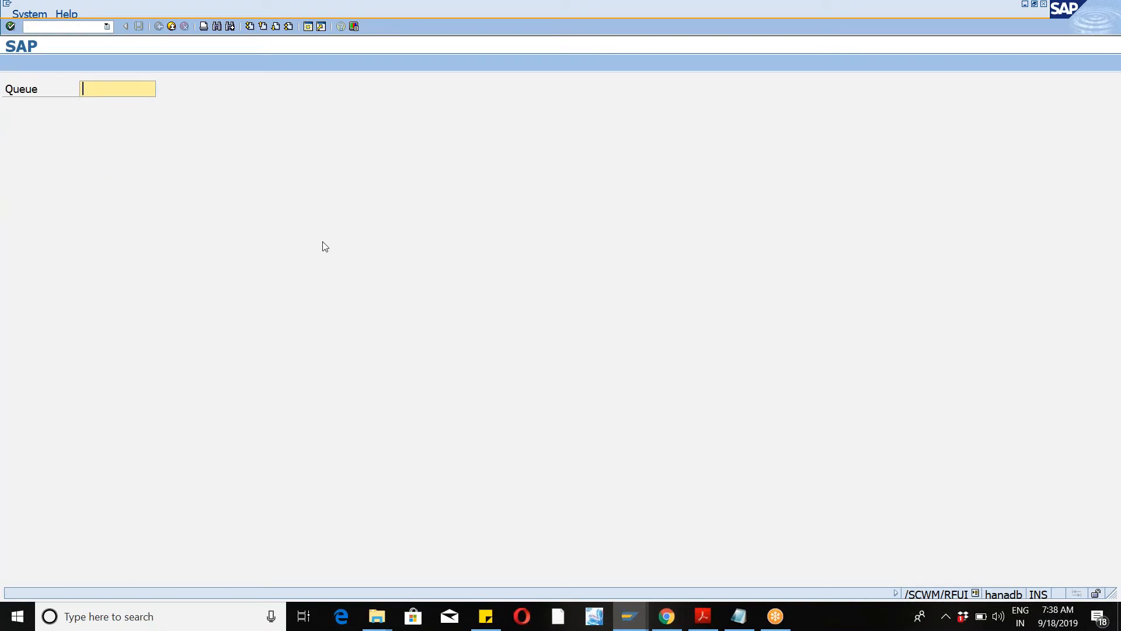
Step: Open the RF screen enhancement dialog, copy the application and profile fields, and close it
double_click(323, 242)
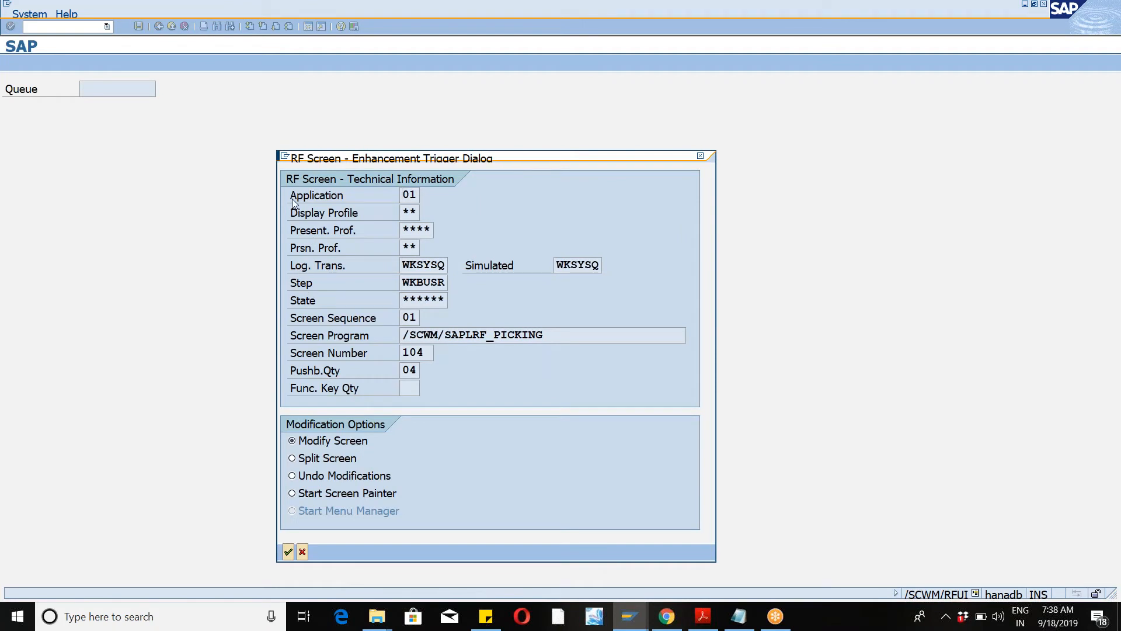
drag(292, 197, 443, 241)
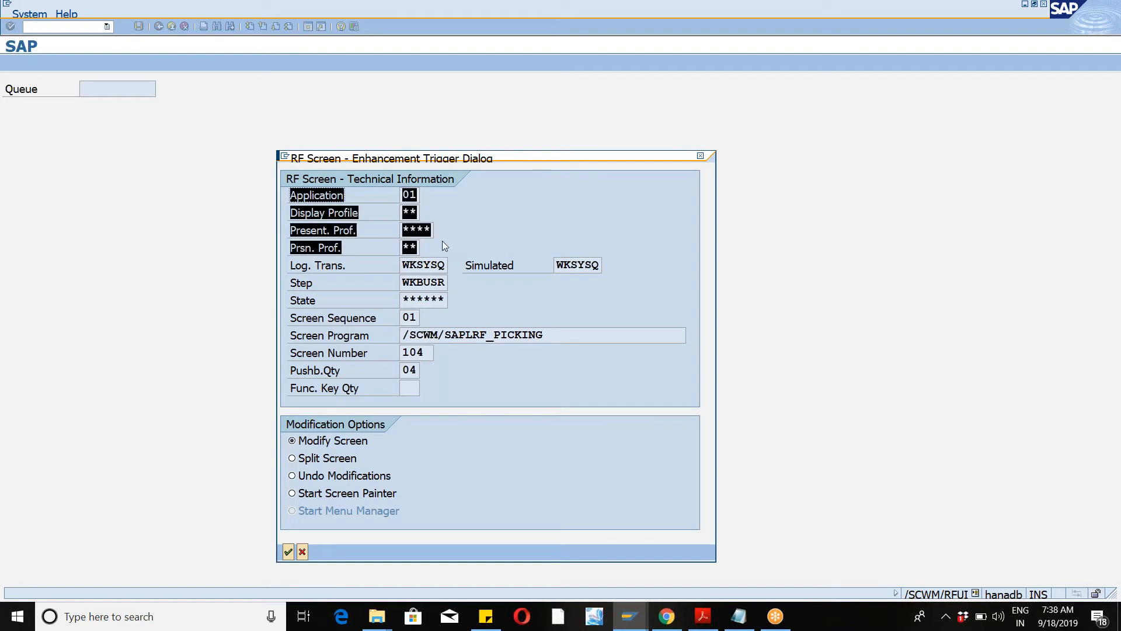
key(ctrl+c)
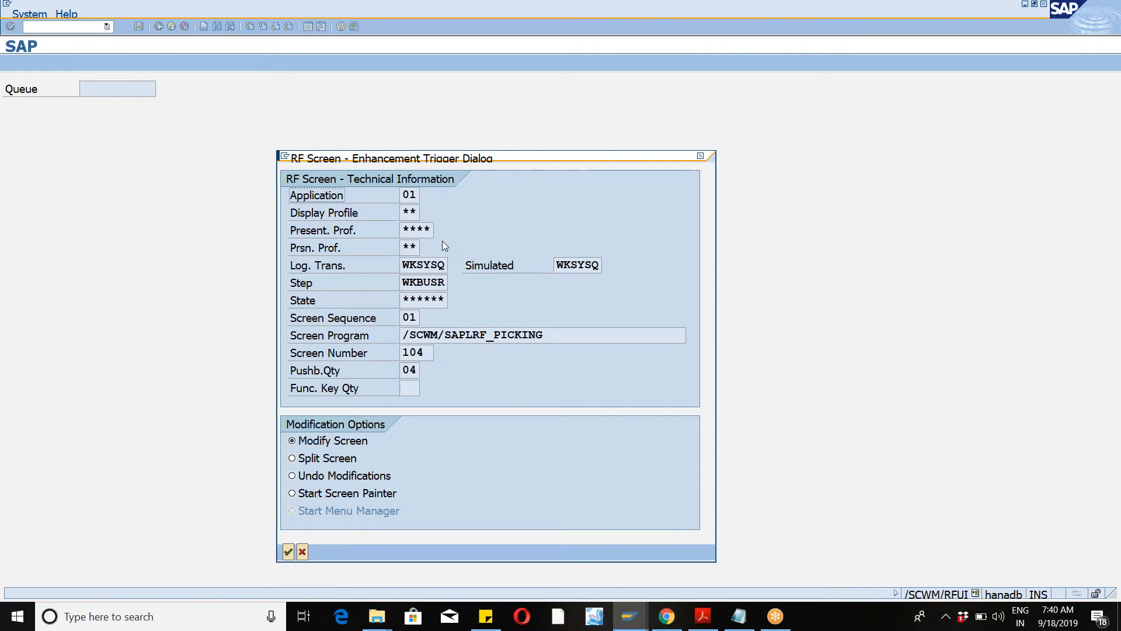
click(700, 157)
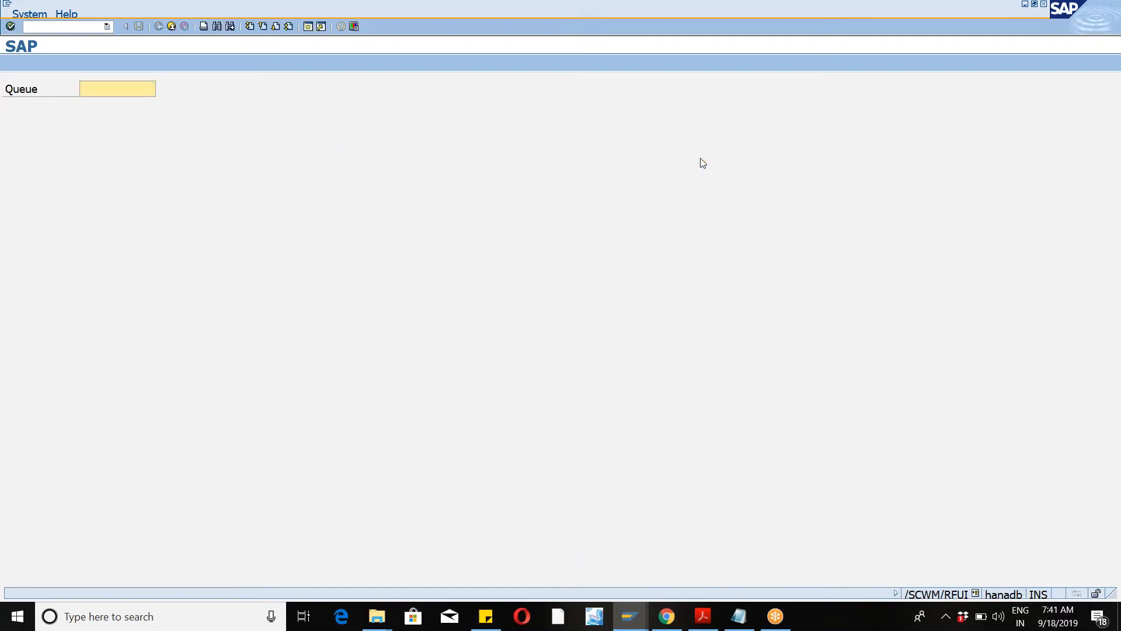
Step: Open the resource maintenance transaction /n/scwm/rsrc
click(306, 27)
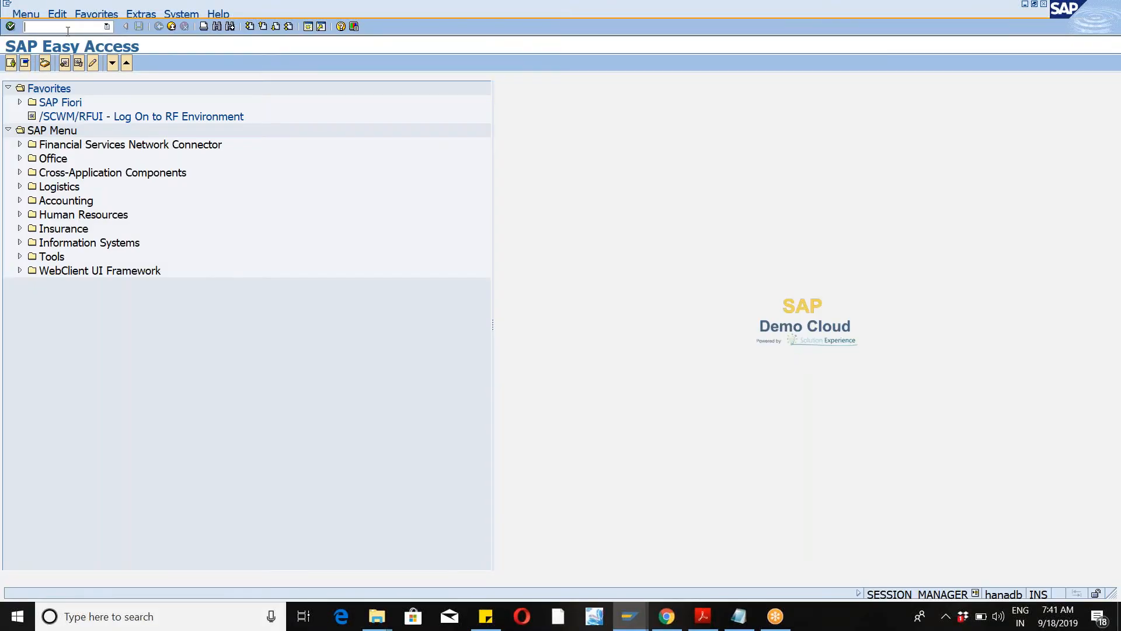
text(/n/scwm/rsrc)
key(Return)
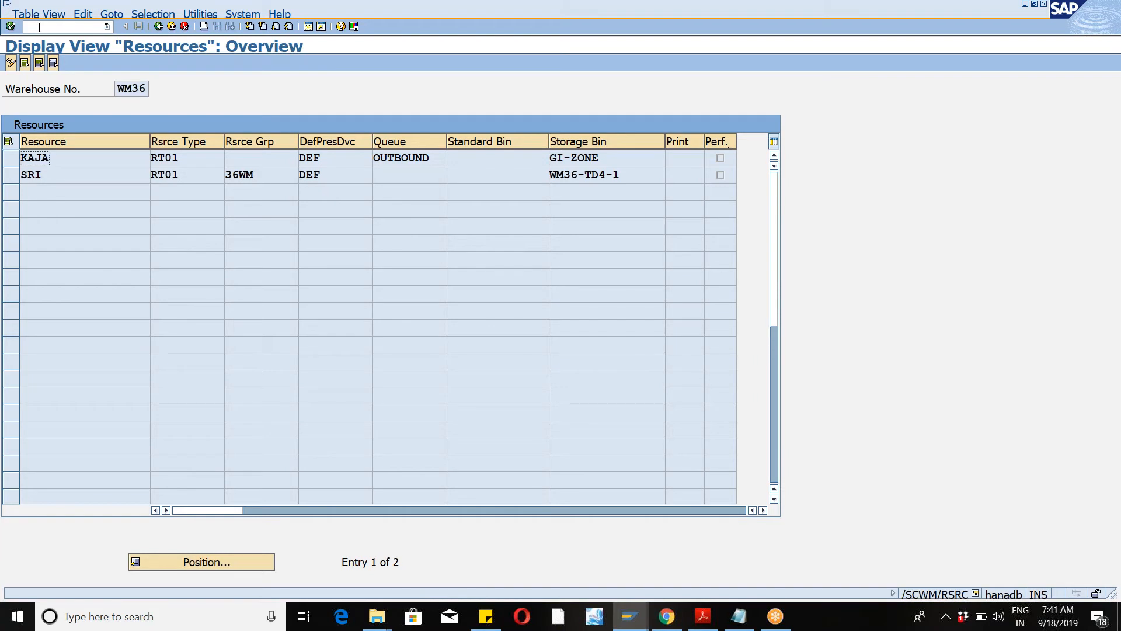
click(25, 63)
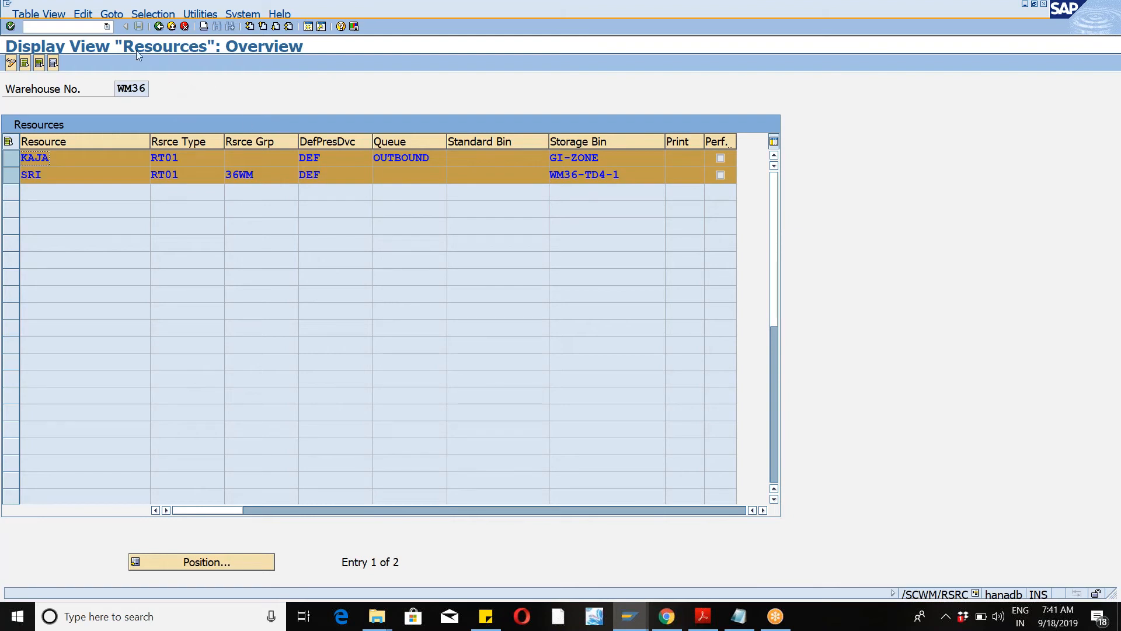
click(8, 3)
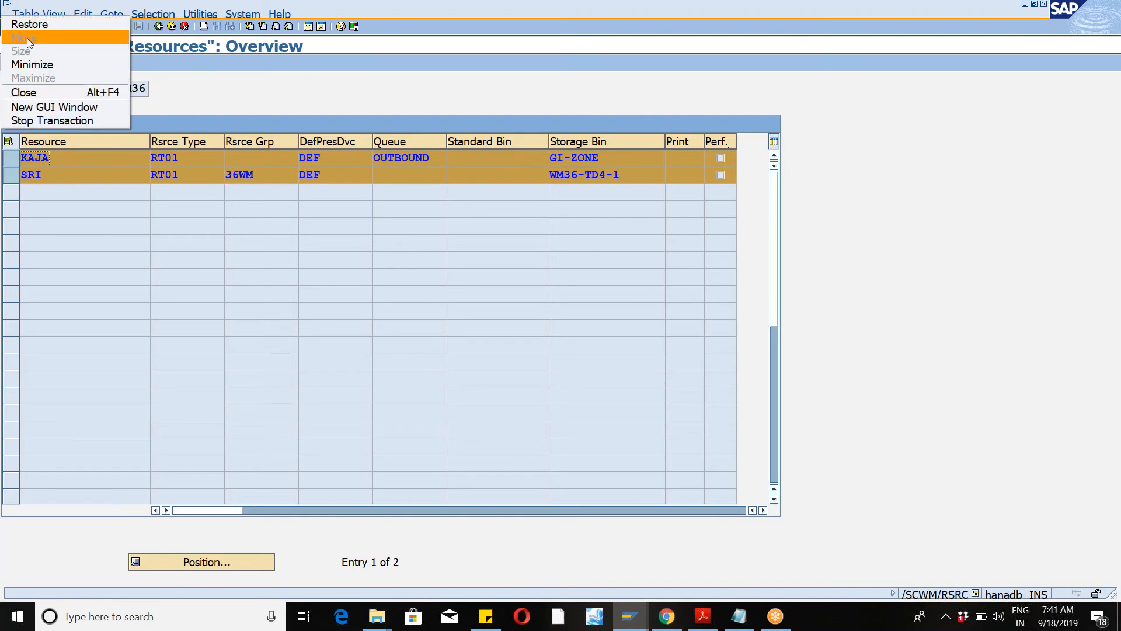
click(152, 96)
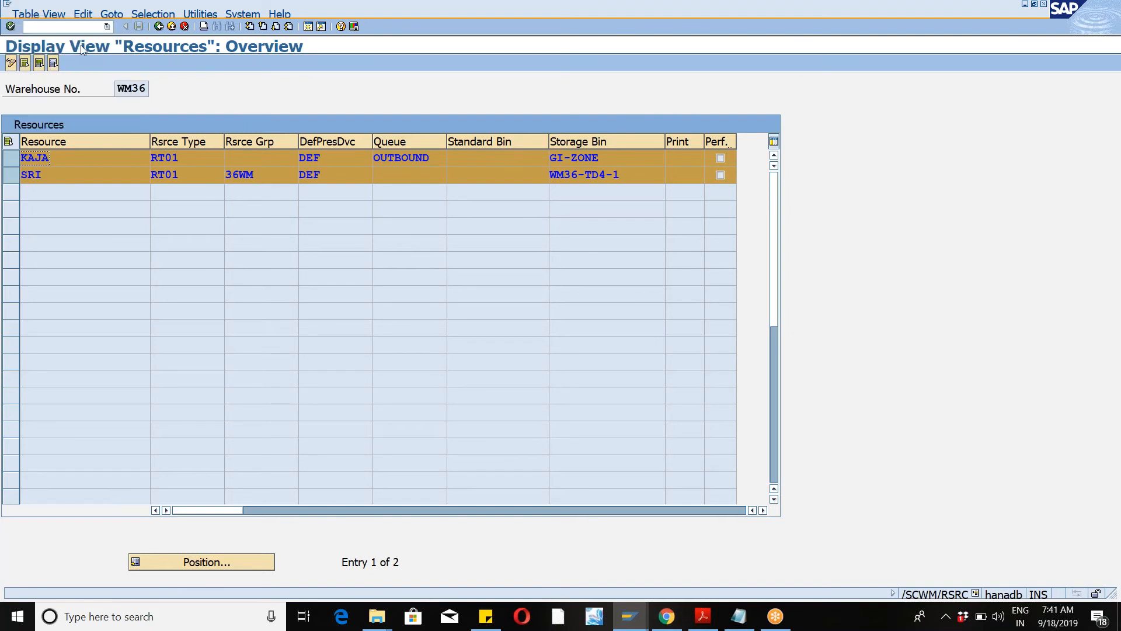
Step: Switch the resources view to warehouse WM46
click(26, 16)
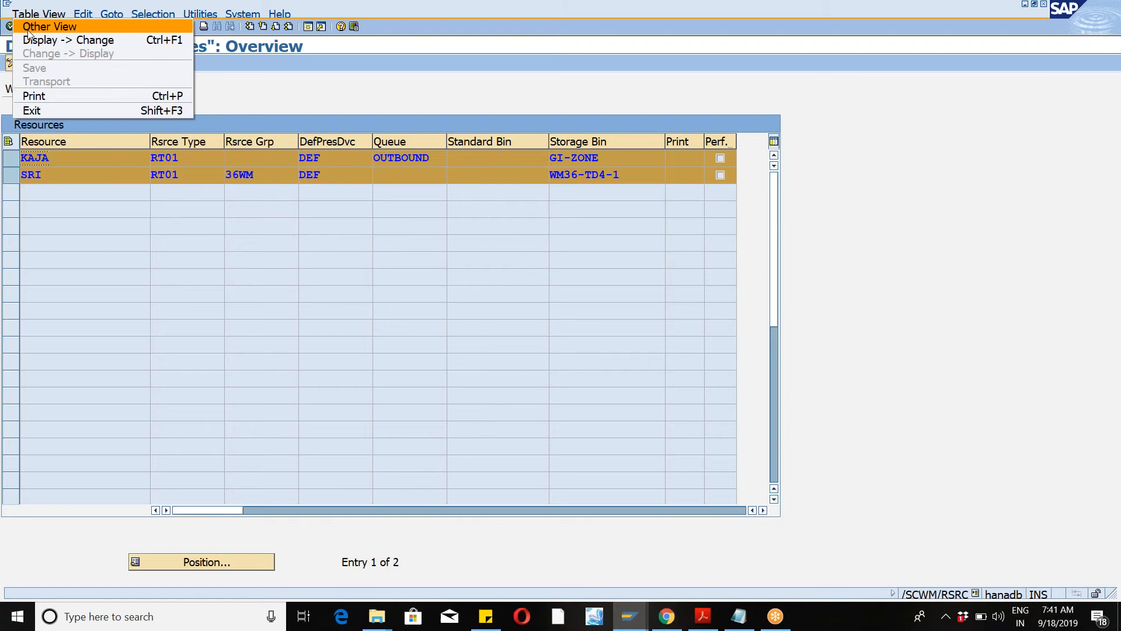
click(27, 32)
text(wm46)
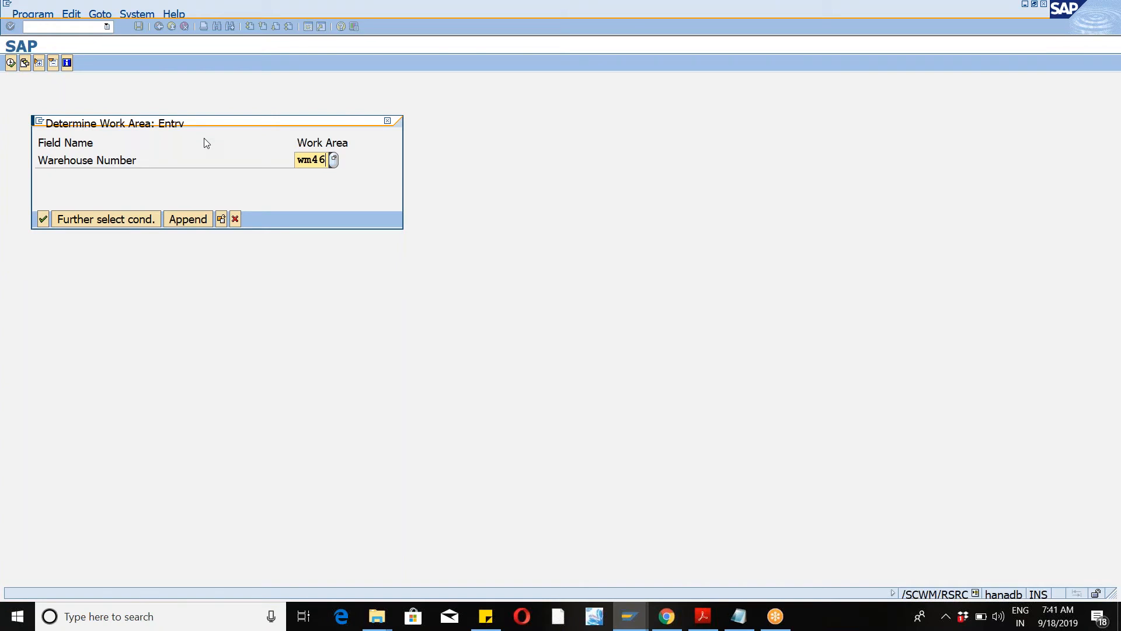
key(Return)
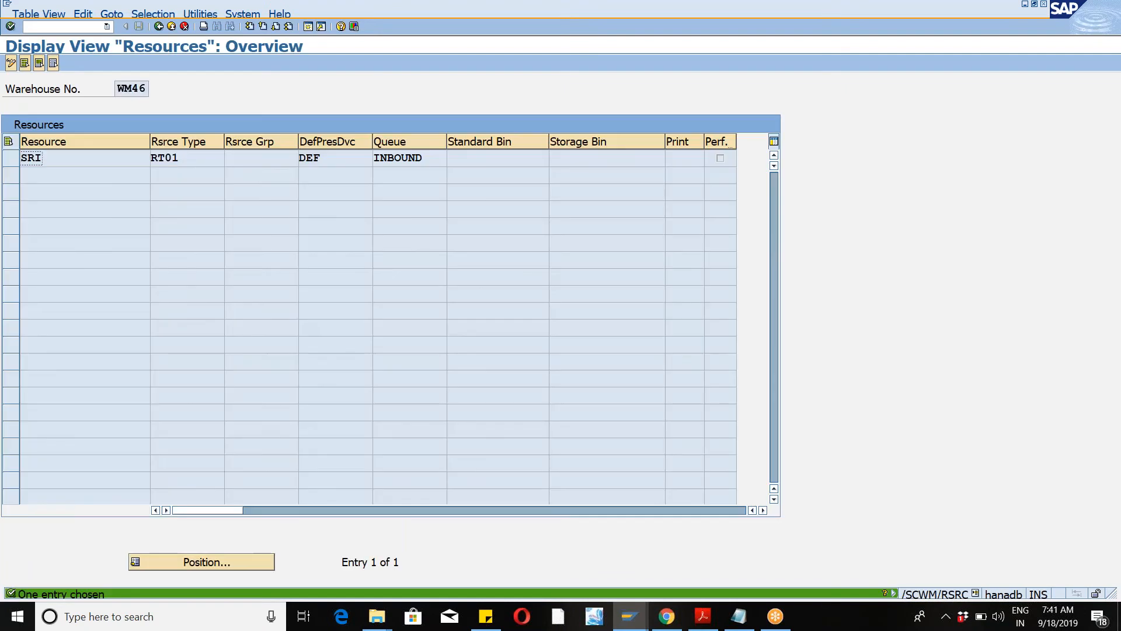
Step: Reload warehouse WM46 in the resources view and switch to change mode
click(38, 13)
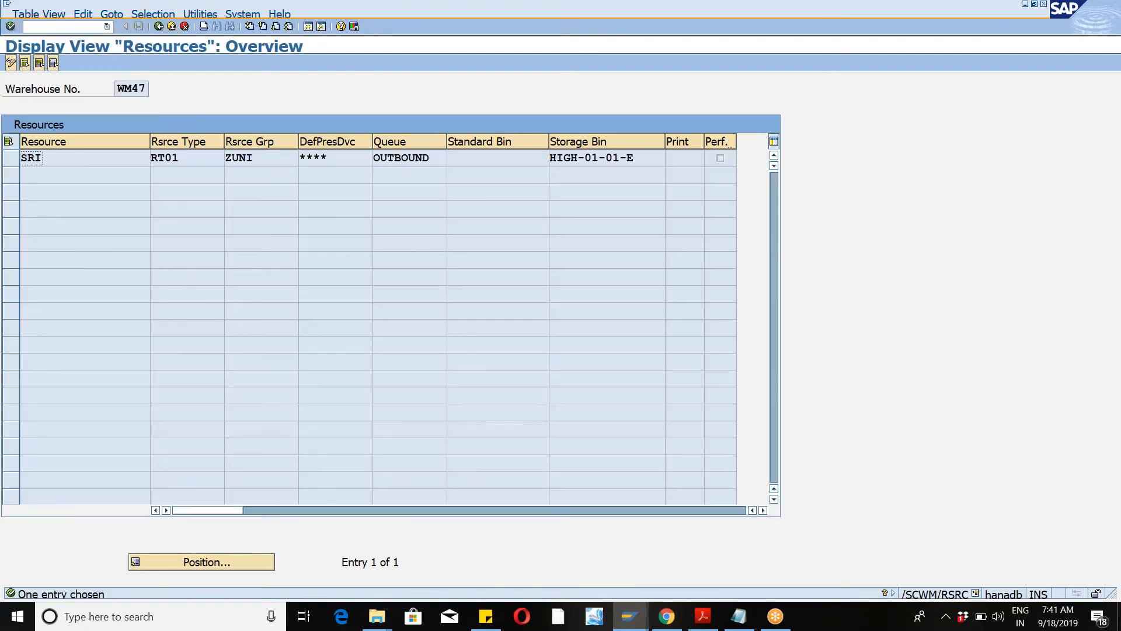
click(38, 14)
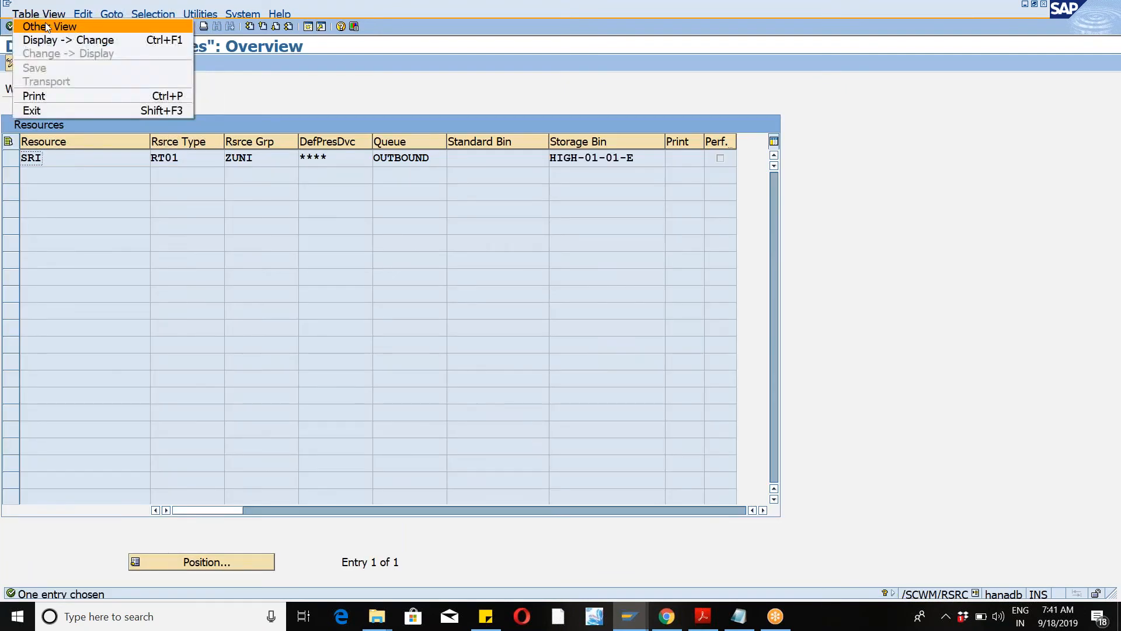
click(47, 27)
text(wm46)
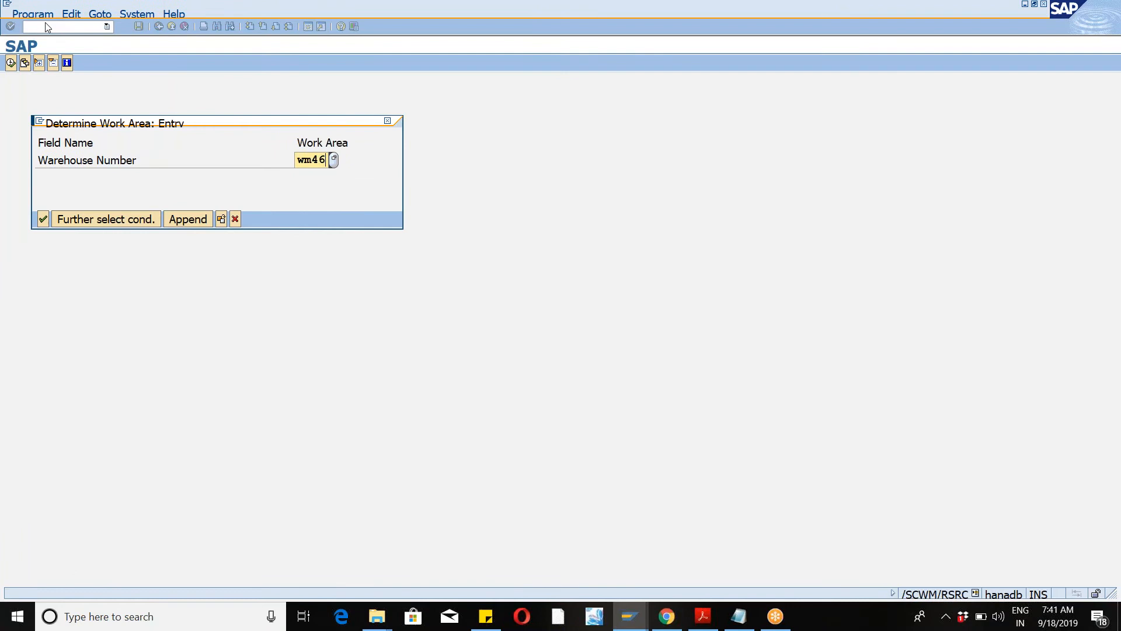
key(Return)
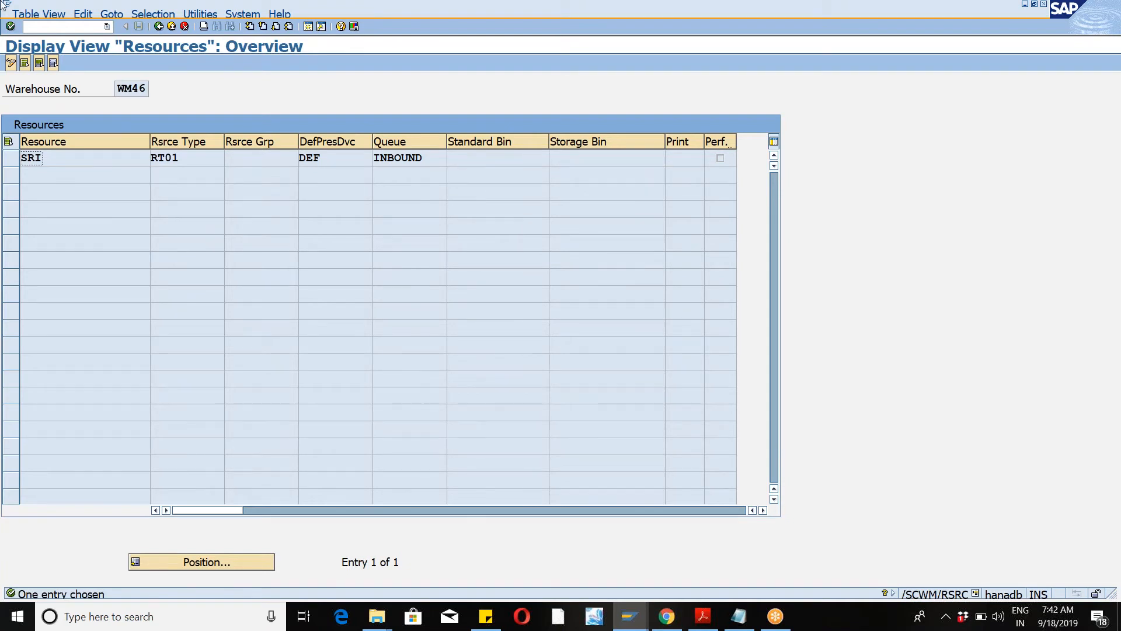
click(11, 61)
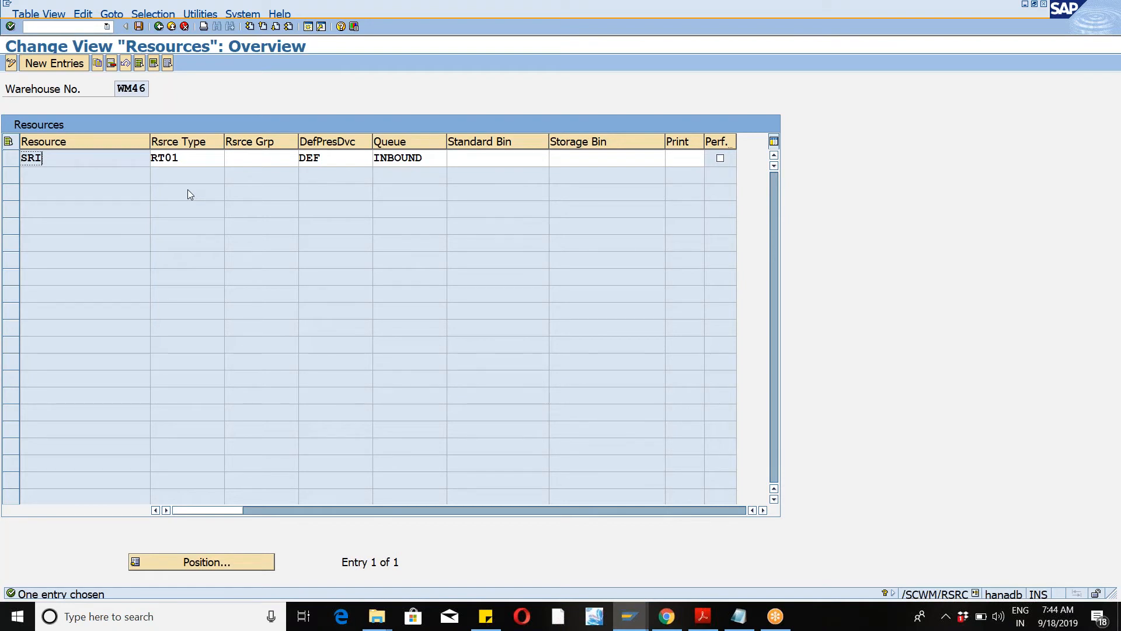
Step: Leave the resources view and open the SAP Reference IMG through transaction SPRO
click(263, 159)
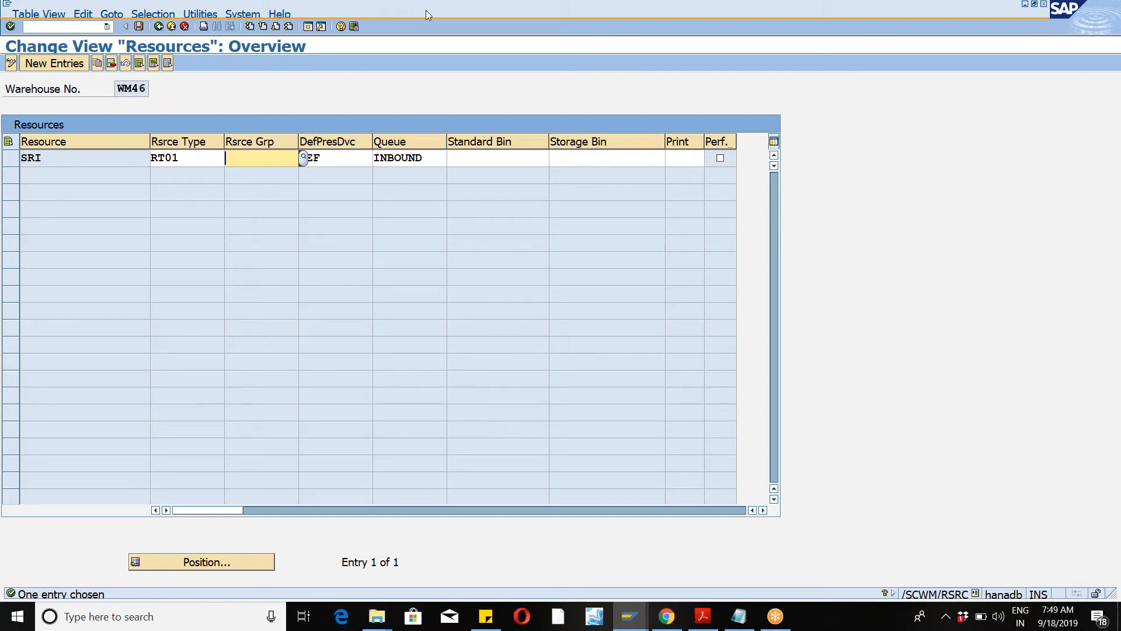
click(308, 27)
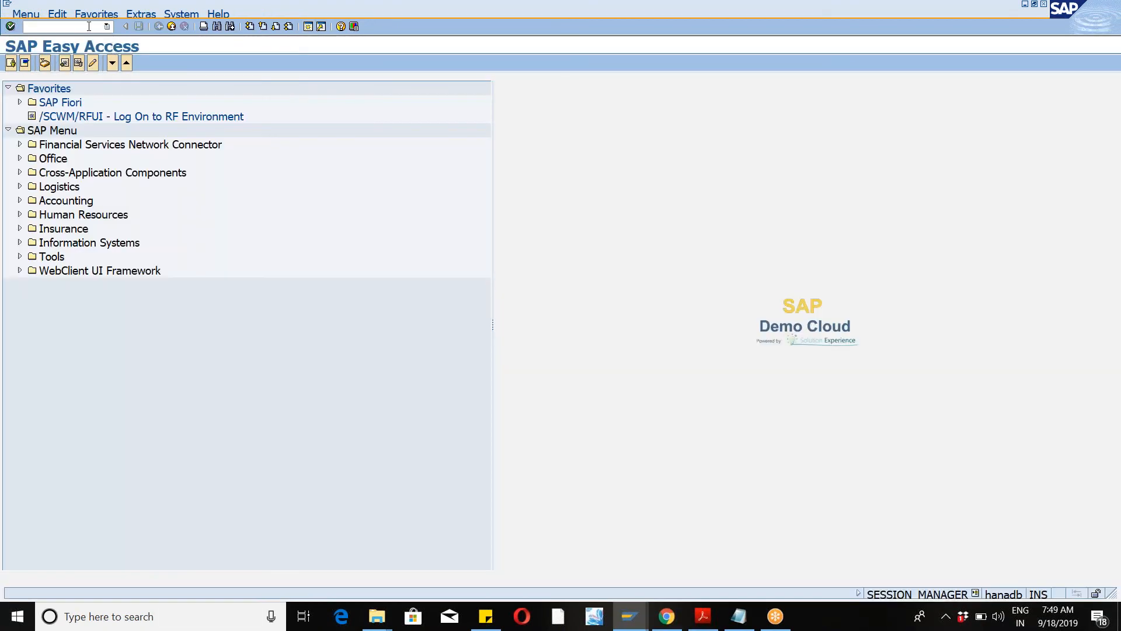
click(88, 26)
text(spro)
key(Return)
click(61, 68)
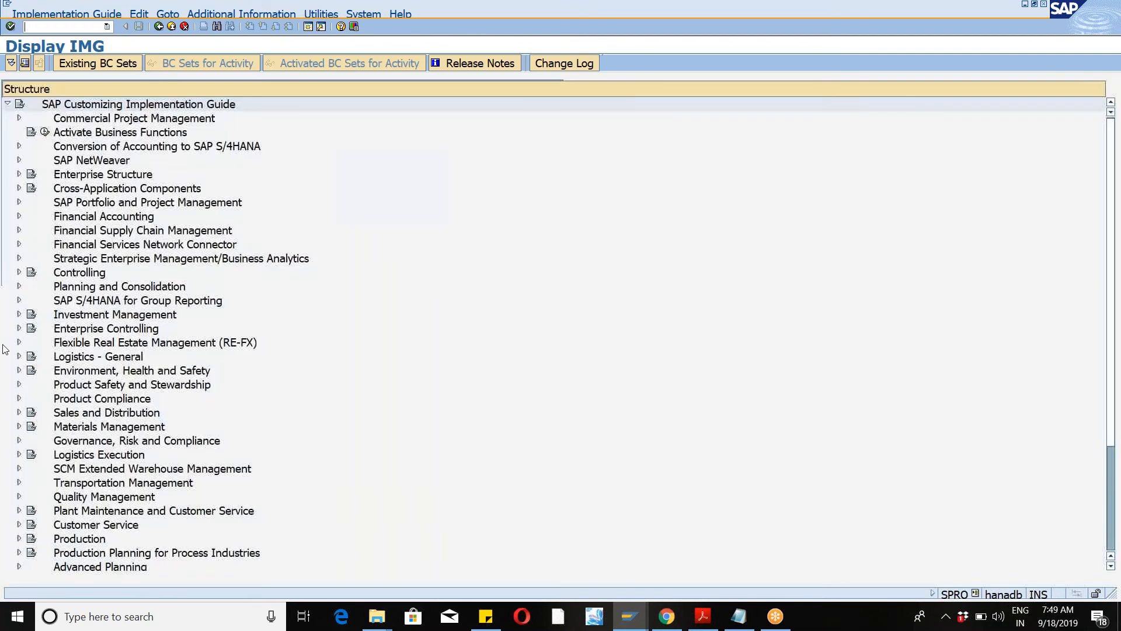
Step: Expand SCM Extended Warehouse Management to Cross-Process Settings > Resource Management and open Define Bin Access Types
click(20, 469)
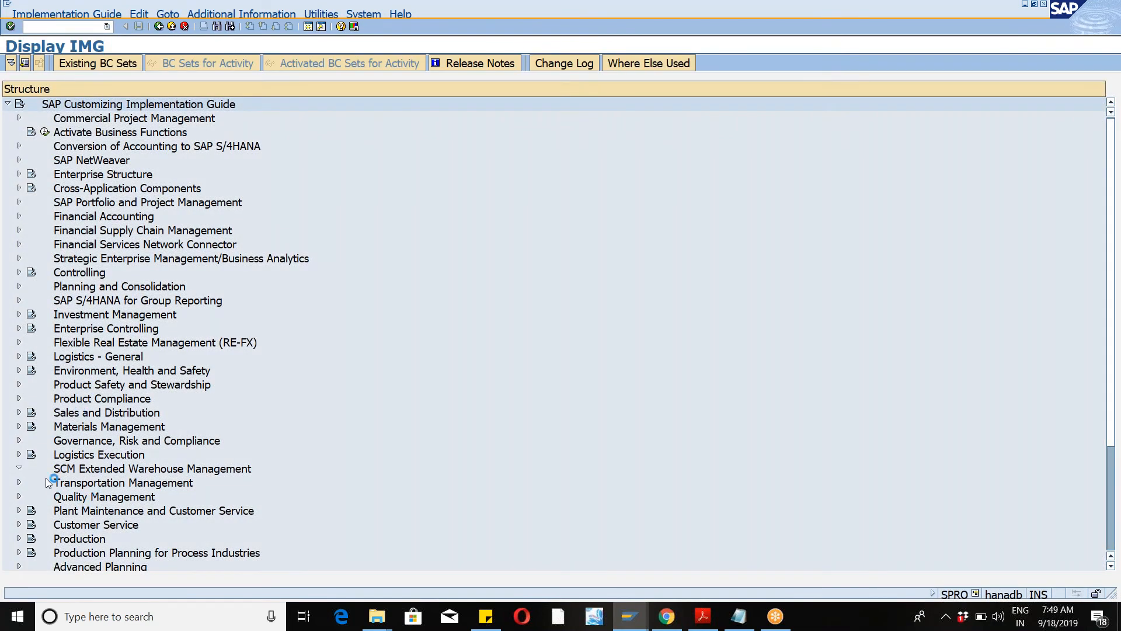
click(31, 484)
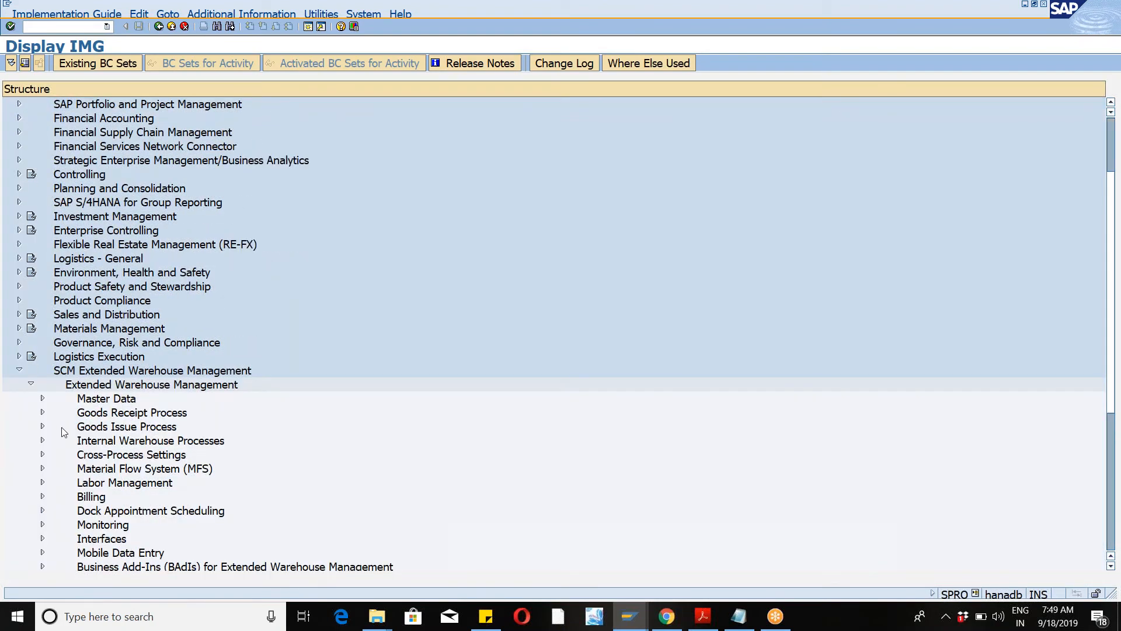
click(43, 455)
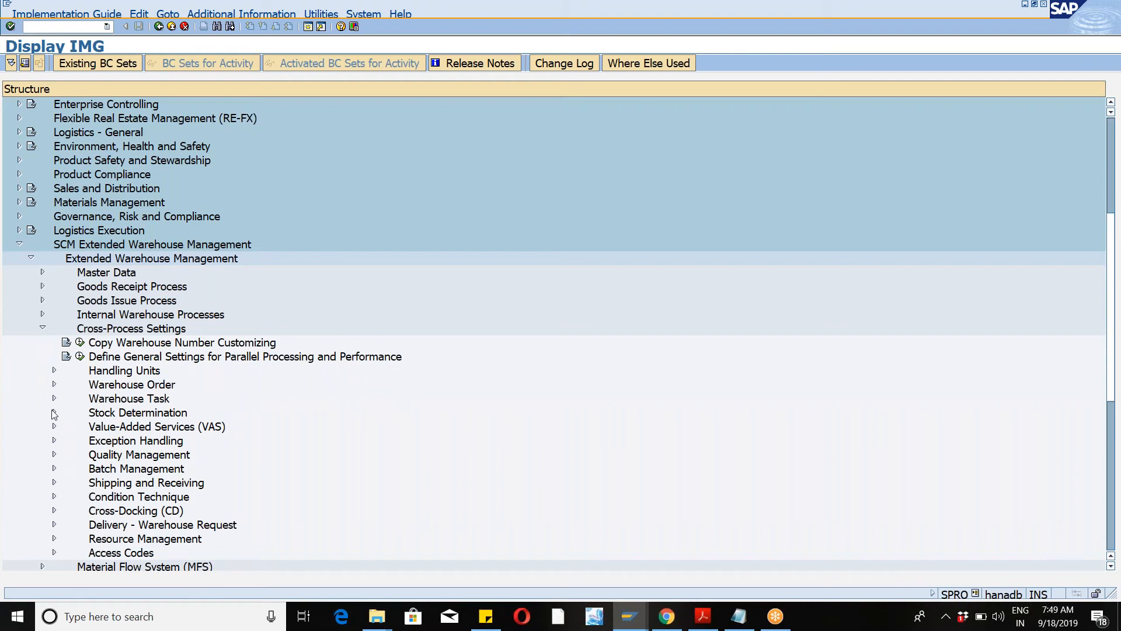
click(42, 329)
click(42, 328)
click(55, 538)
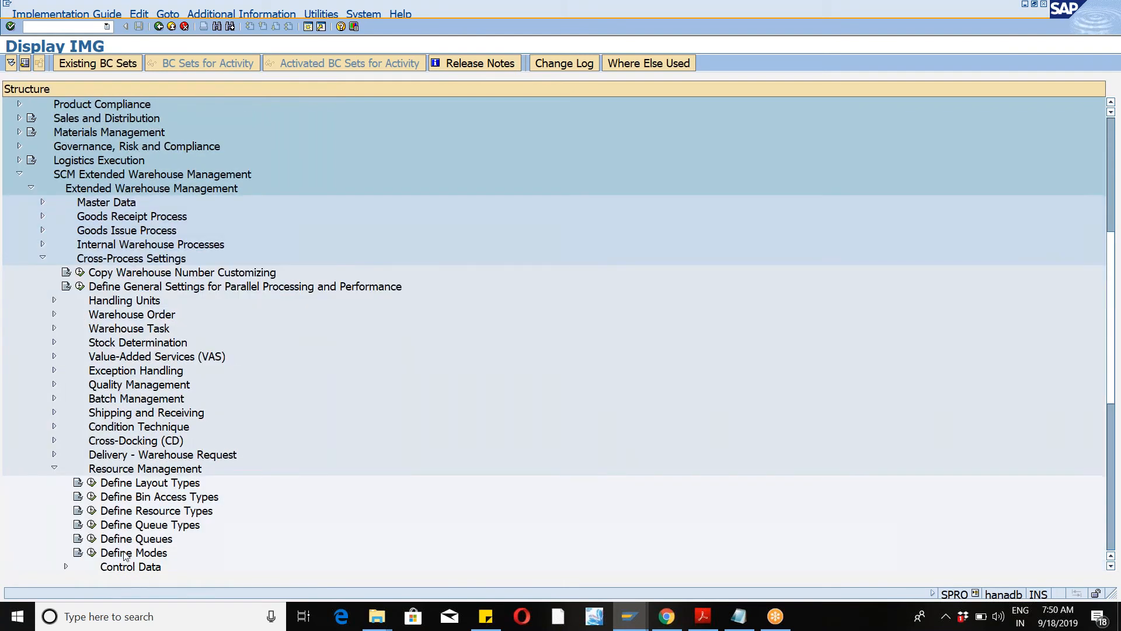
click(91, 497)
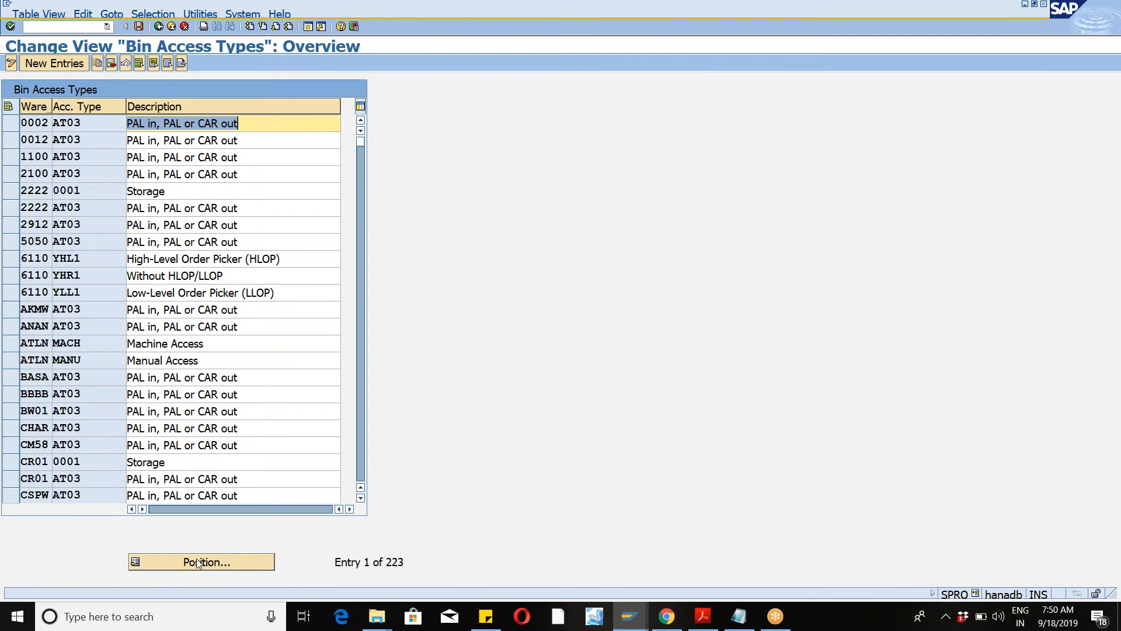
Step: Position the bin access types list at warehouse WM46, then look at Define Layout Types
click(198, 563)
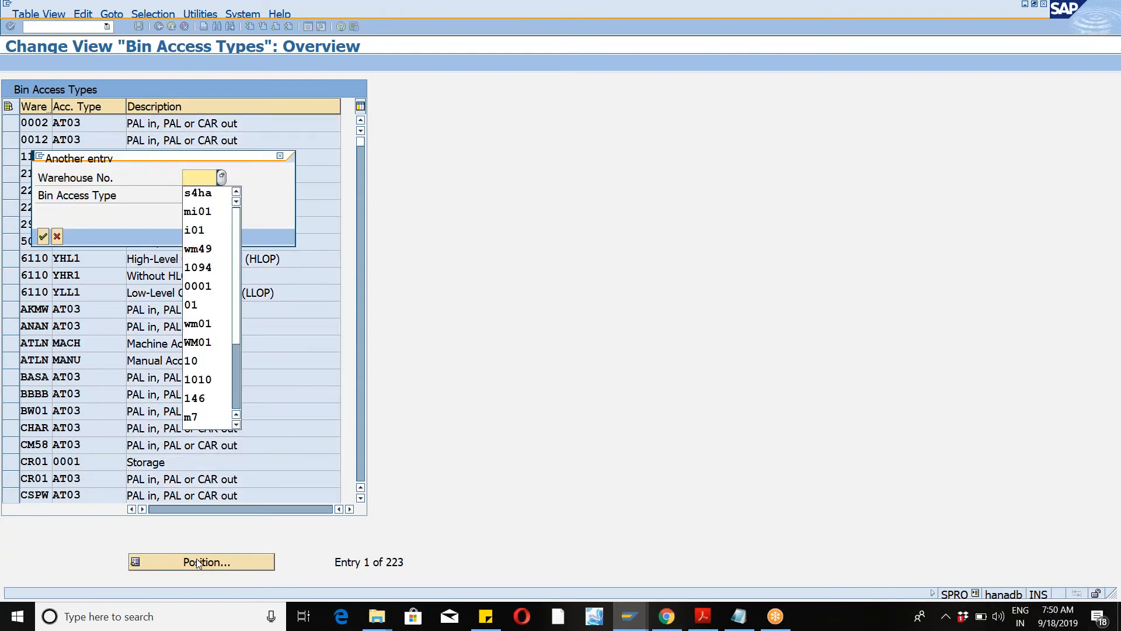
text(wm46)
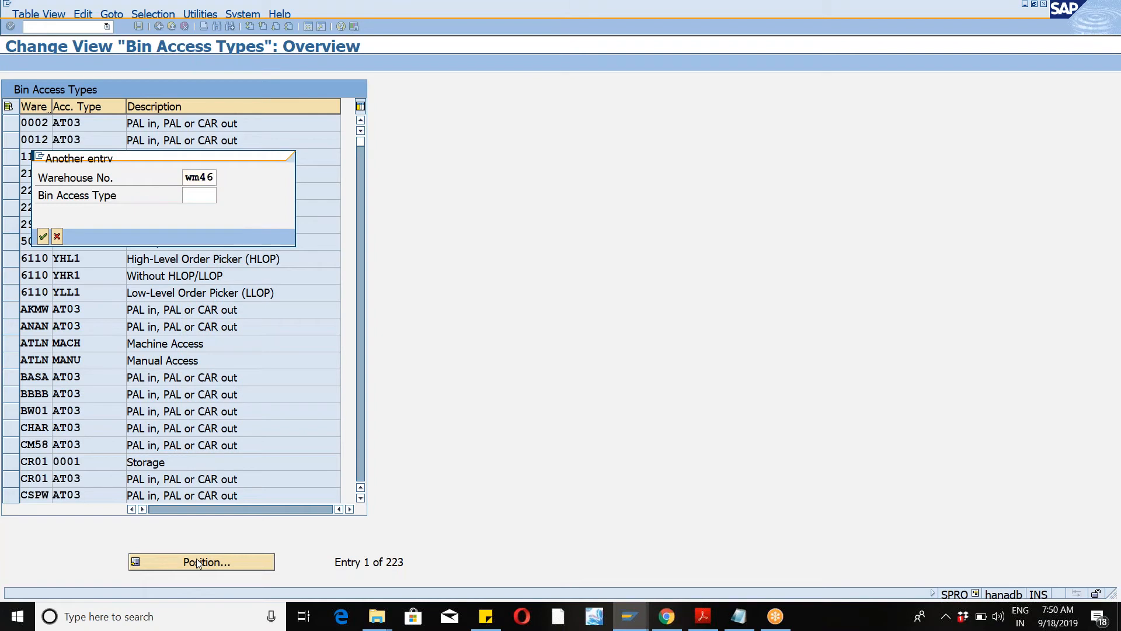
key(Return)
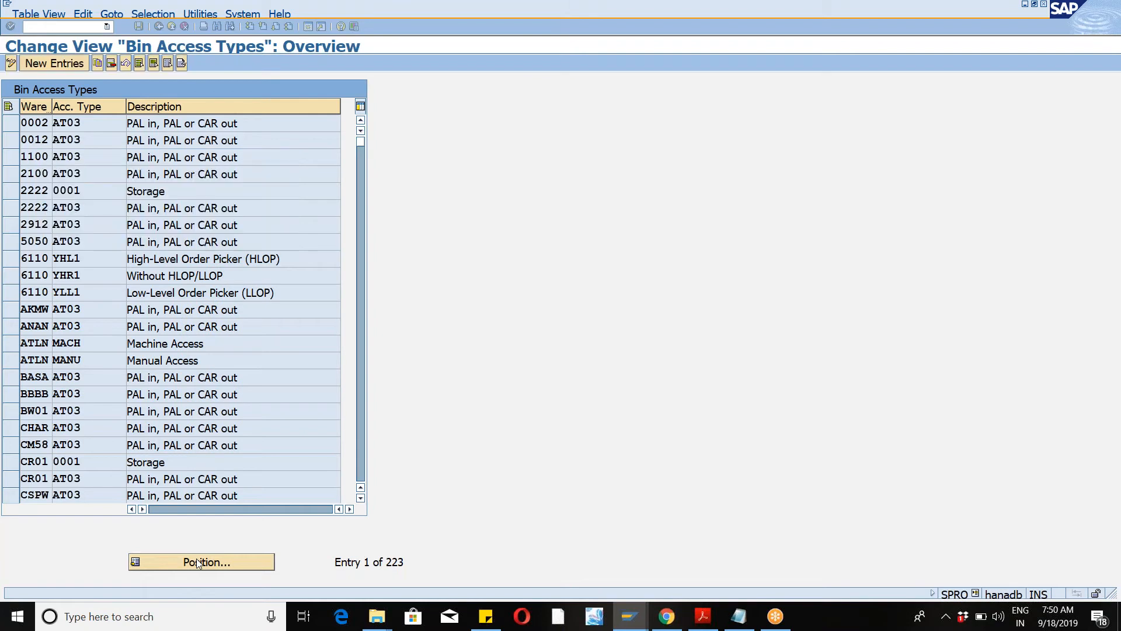
click(156, 27)
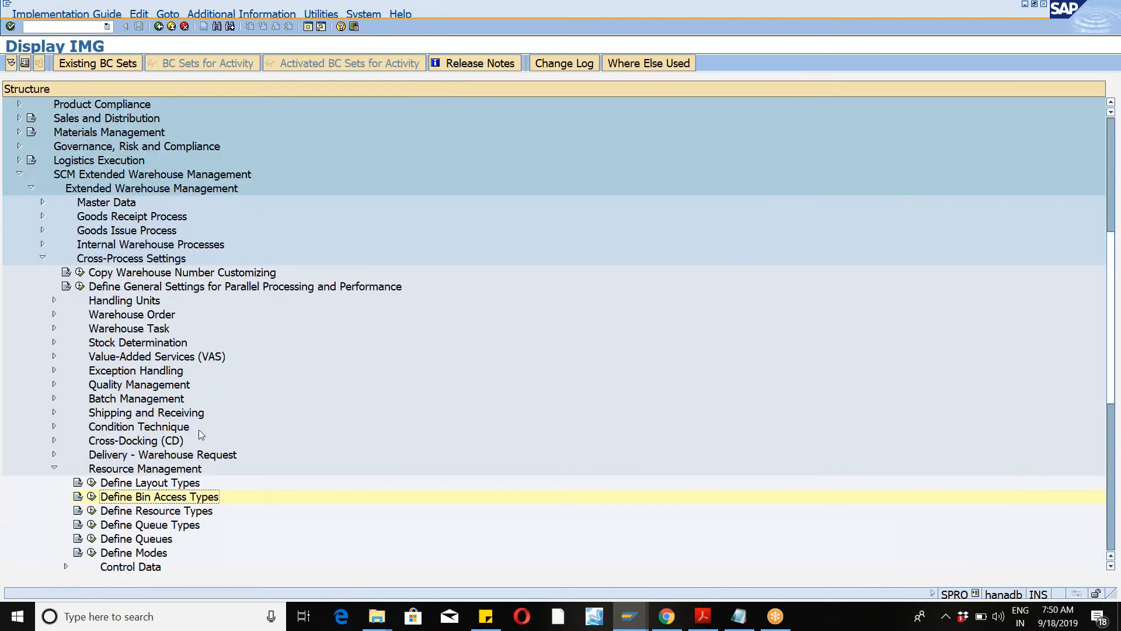
click(92, 482)
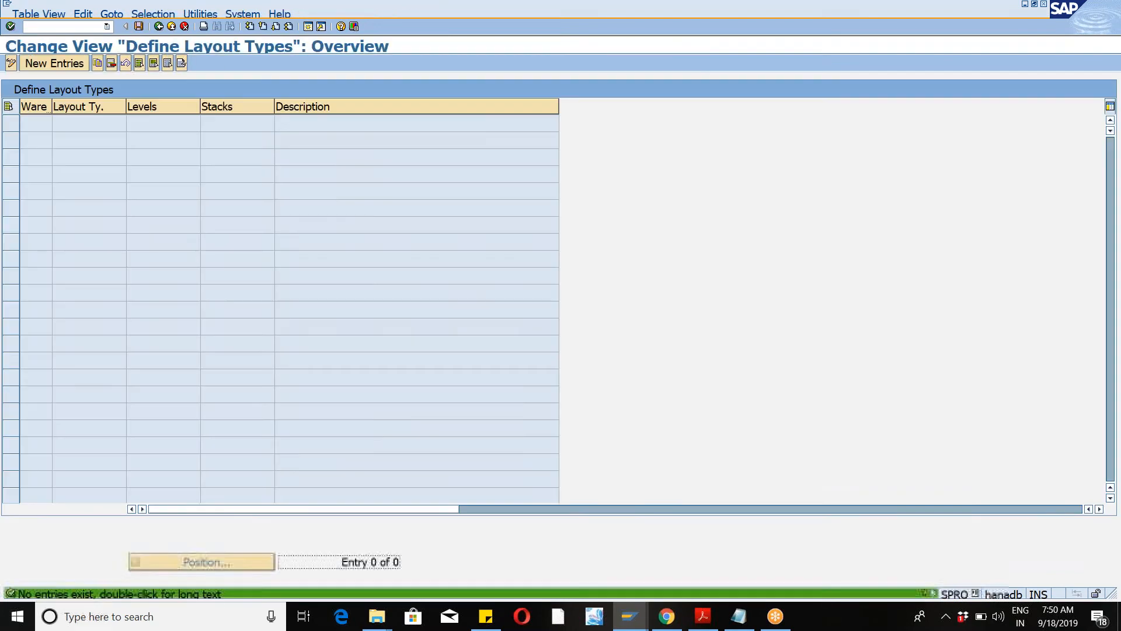
click(158, 27)
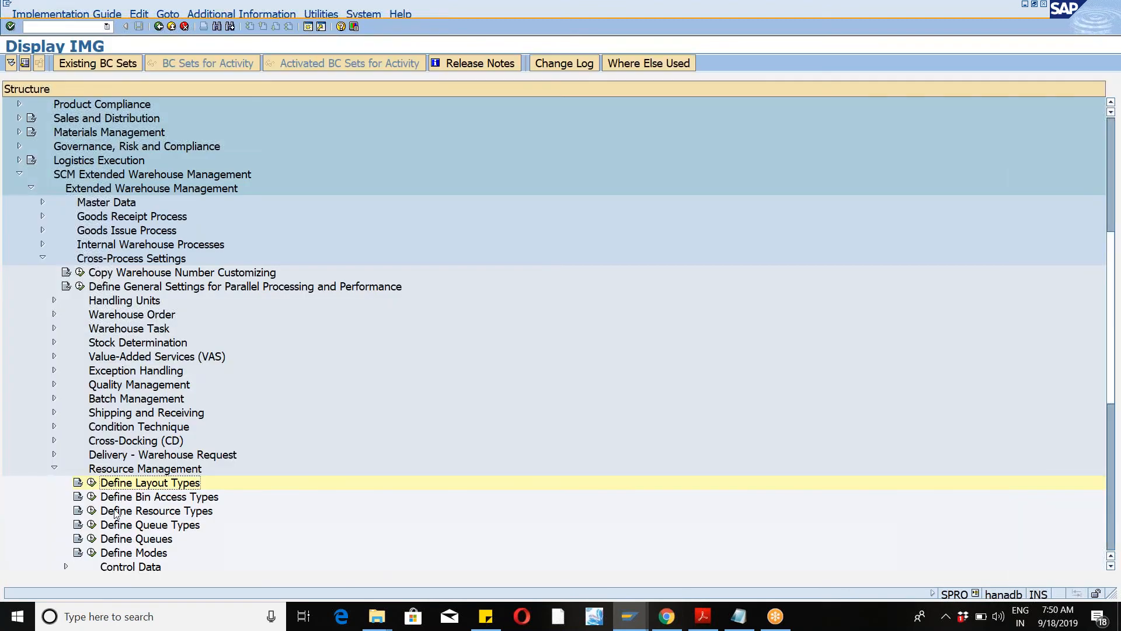
Step: Open Define Resource Types and position the list at warehouse WM46
click(92, 510)
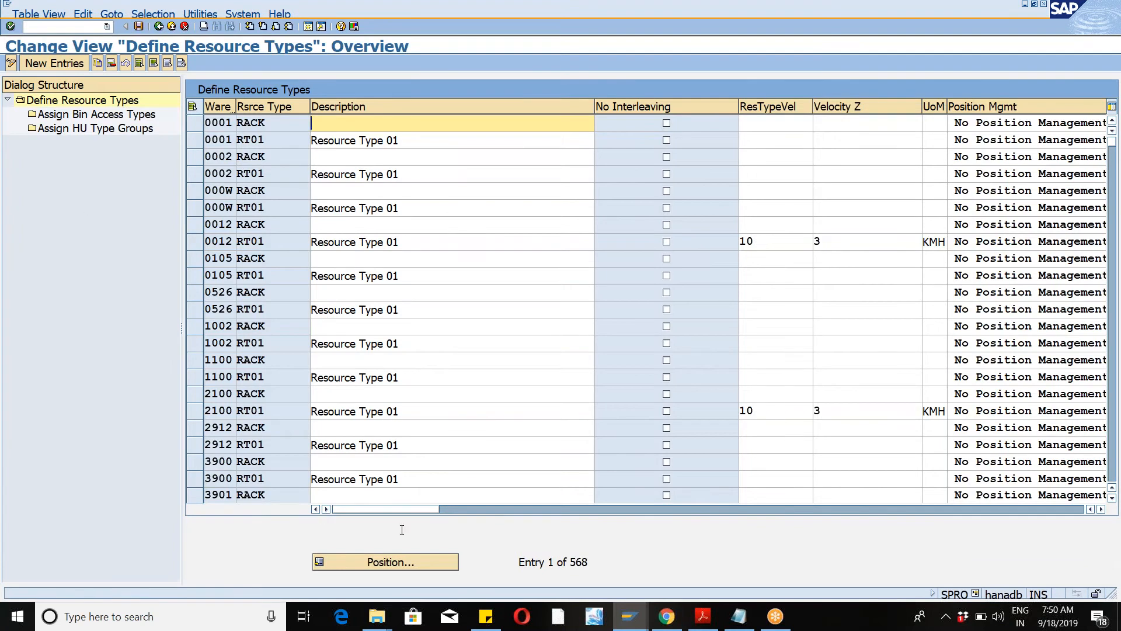
click(380, 561)
text(wm46)
key(Return)
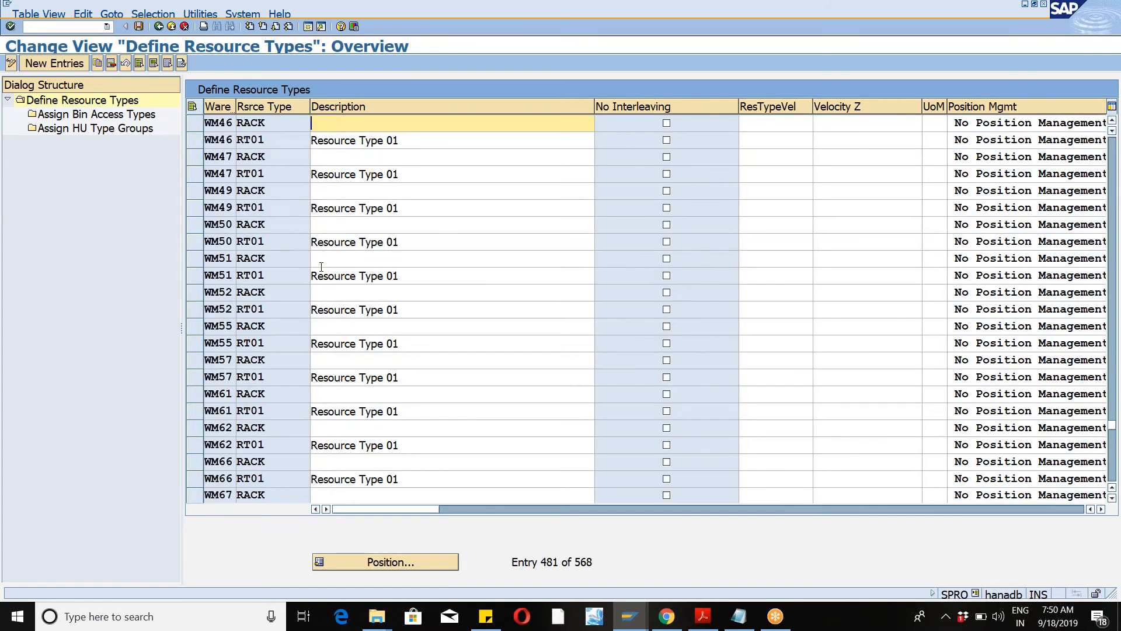
Step: Select the WM46 RT01 resource type, check its position management options, and view its assigned bin access types
click(196, 145)
click(285, 144)
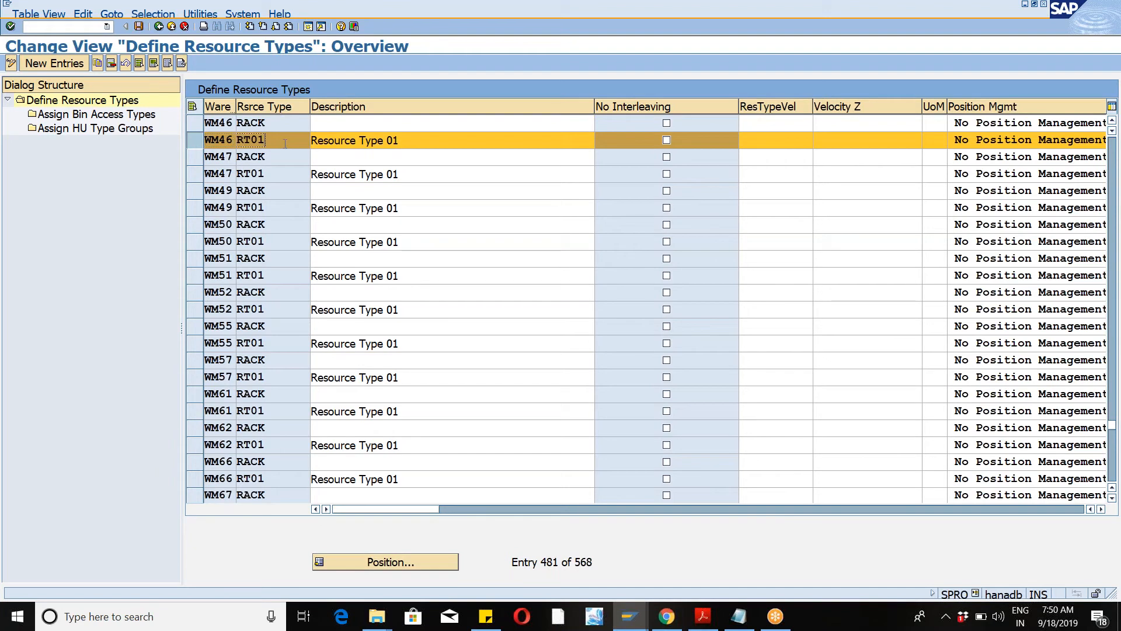
click(1104, 35)
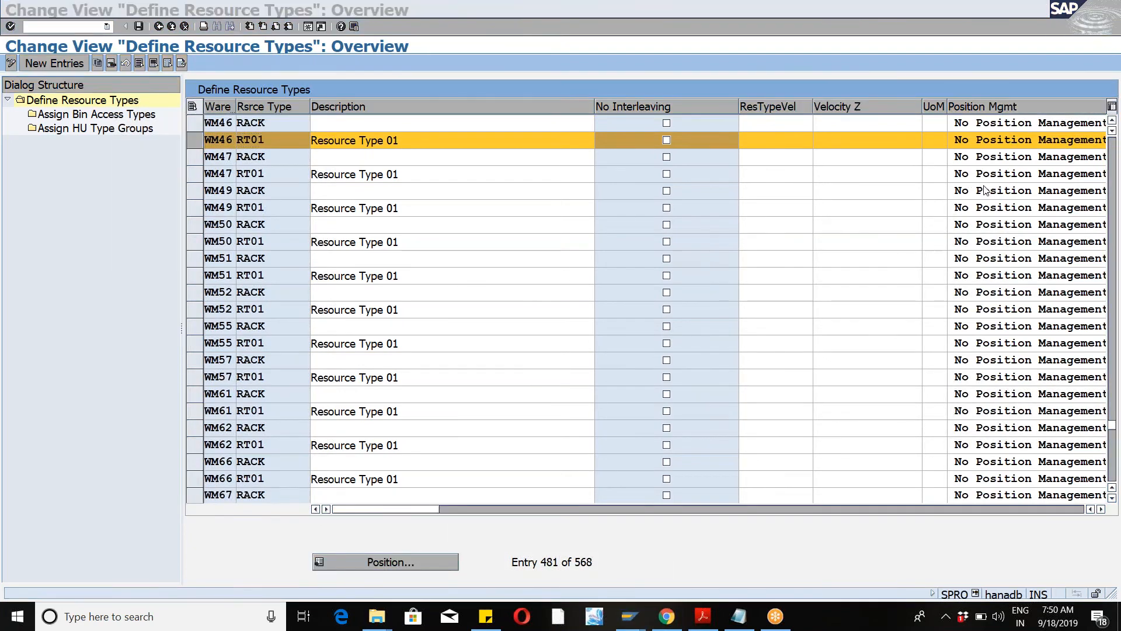
click(998, 142)
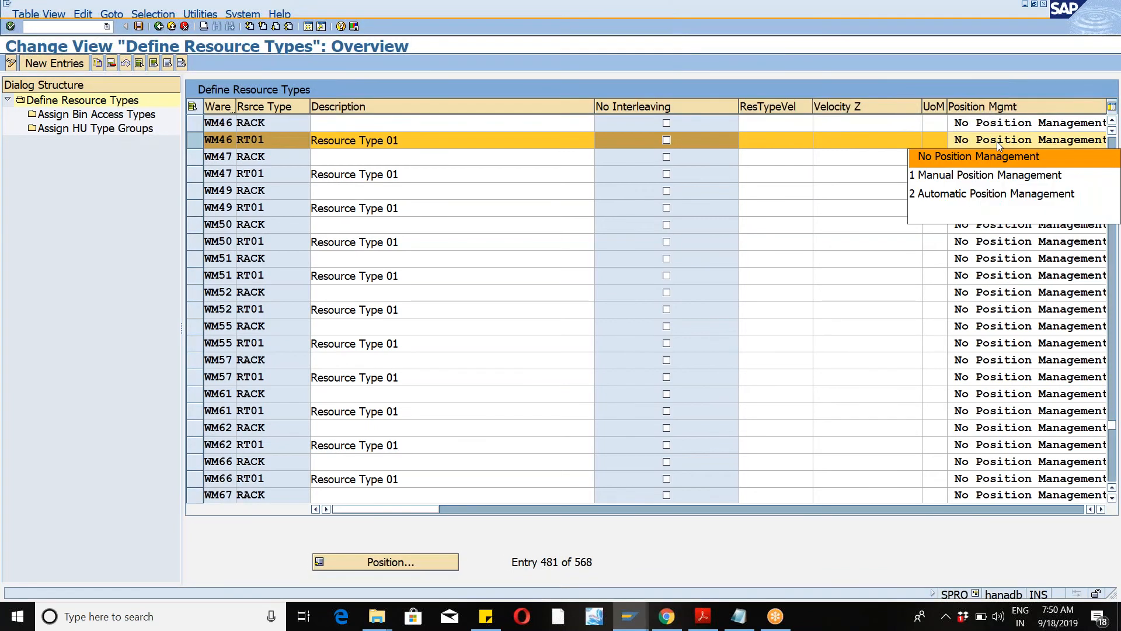
click(998, 142)
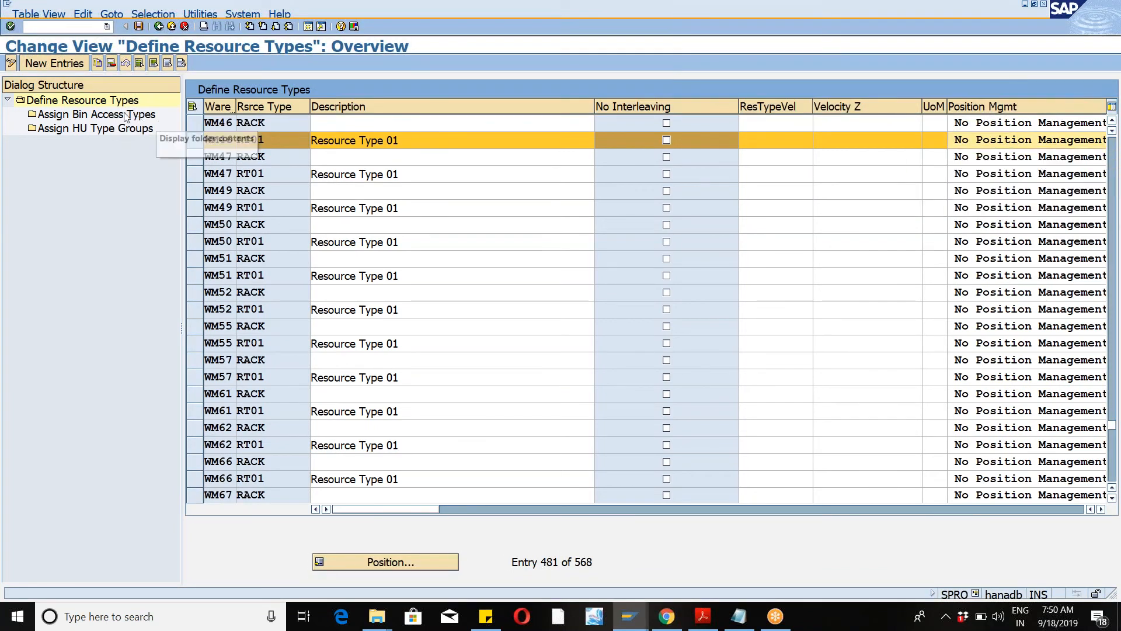
click(100, 116)
double_click(99, 117)
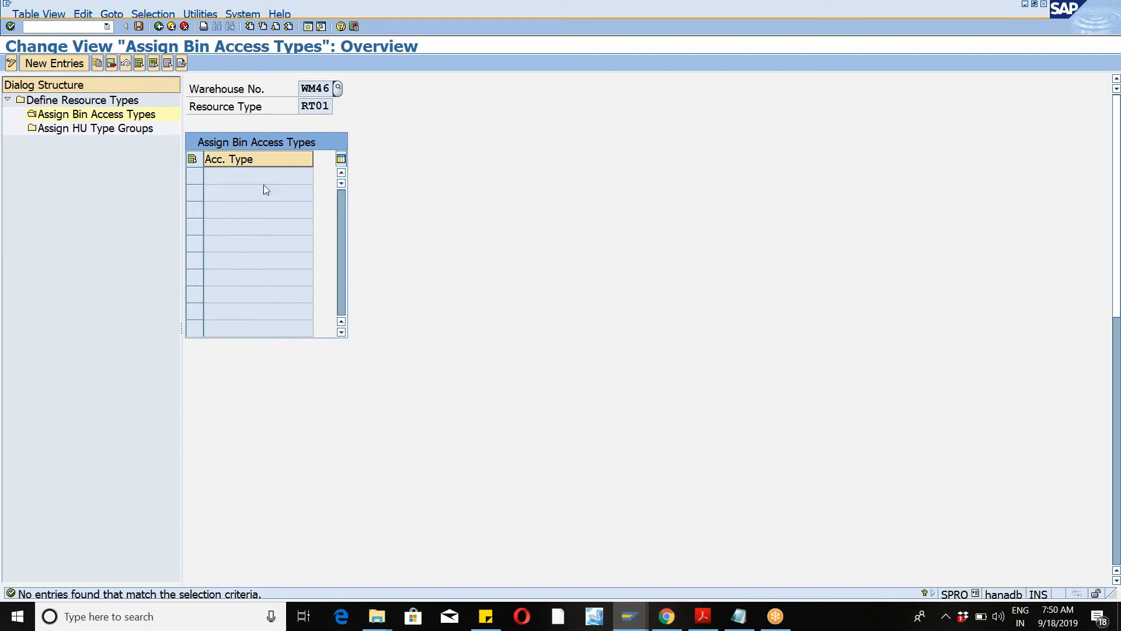
click(308, 27)
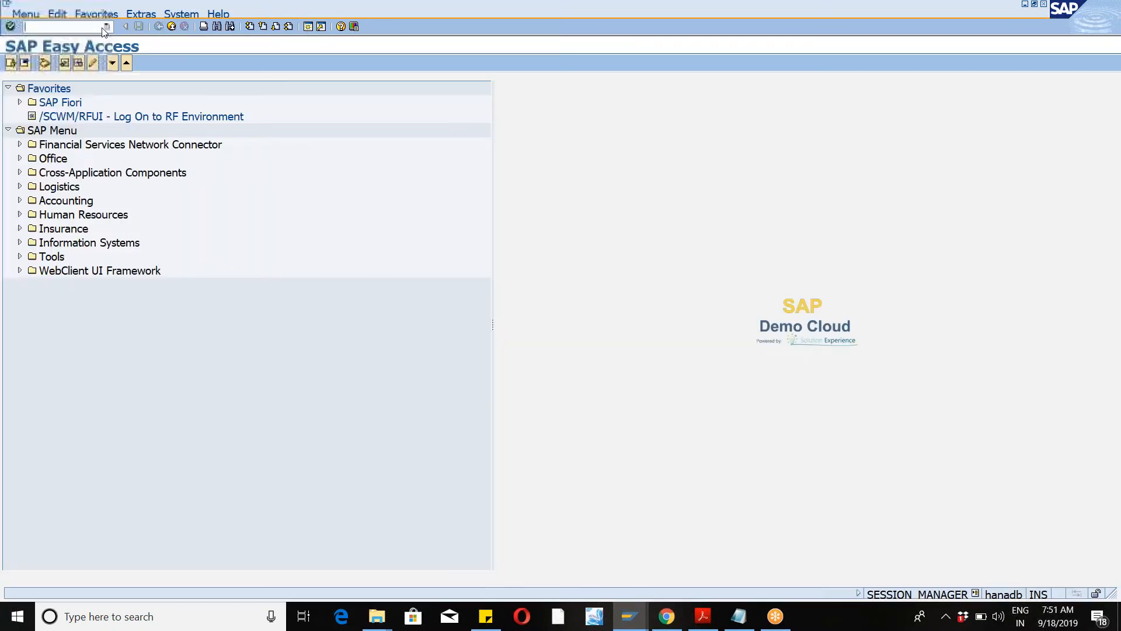
Step: Open the Display Storage Bin transaction for warehouse WM46 from the command history
click(105, 26)
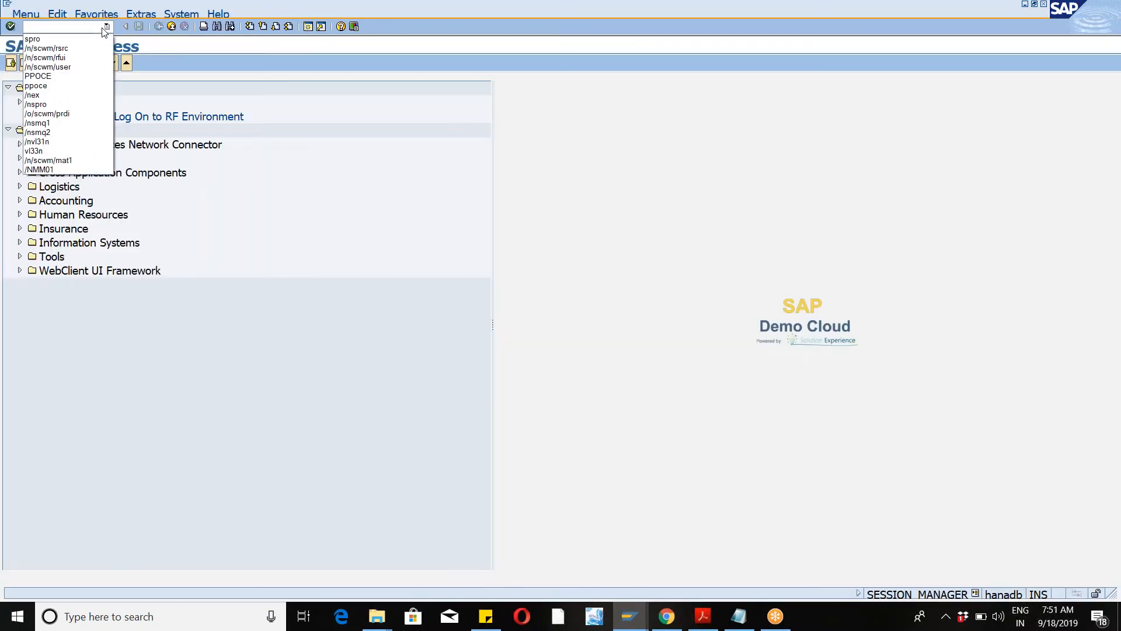
click(64, 57)
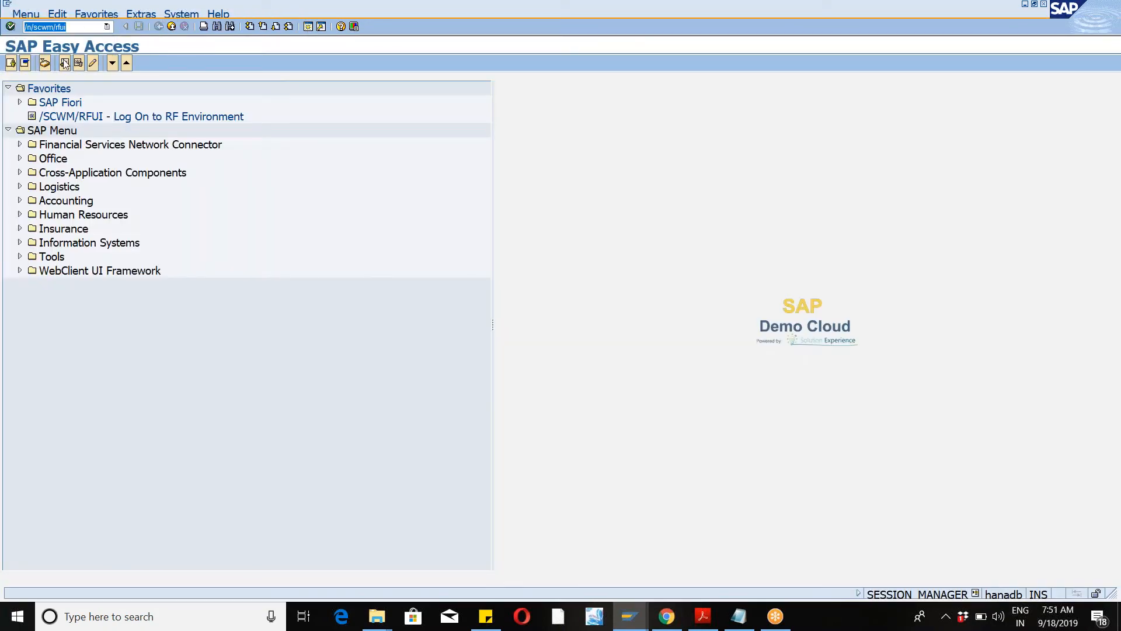
click(83, 28)
key(Return)
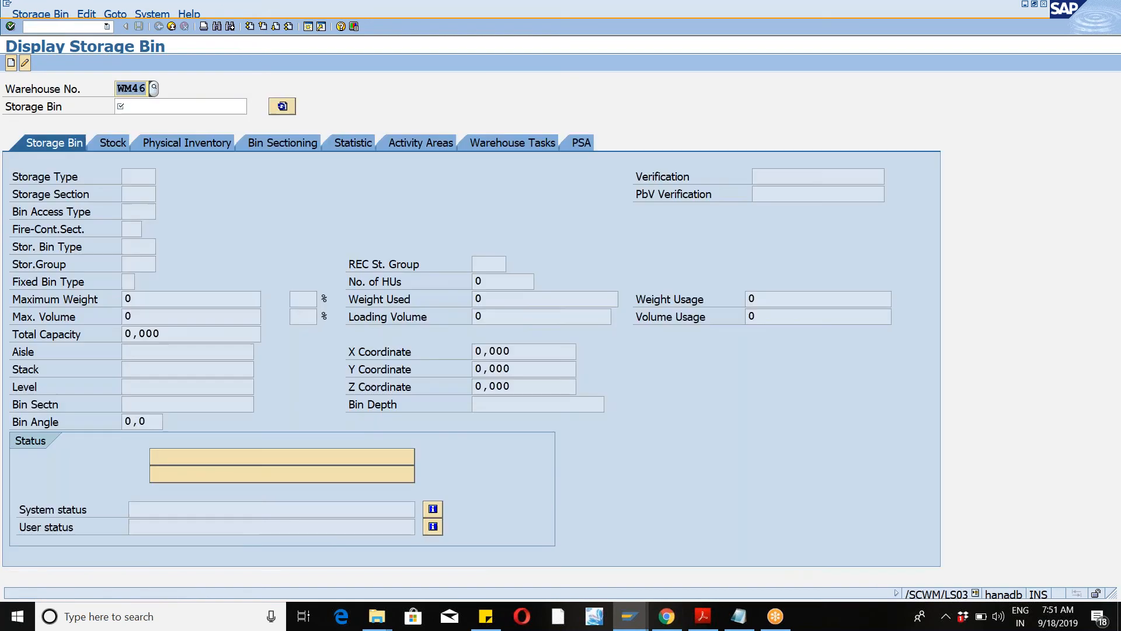
Step: Copy the Bin Access Type field label from the storage bin screen
drag(13, 213, 93, 212)
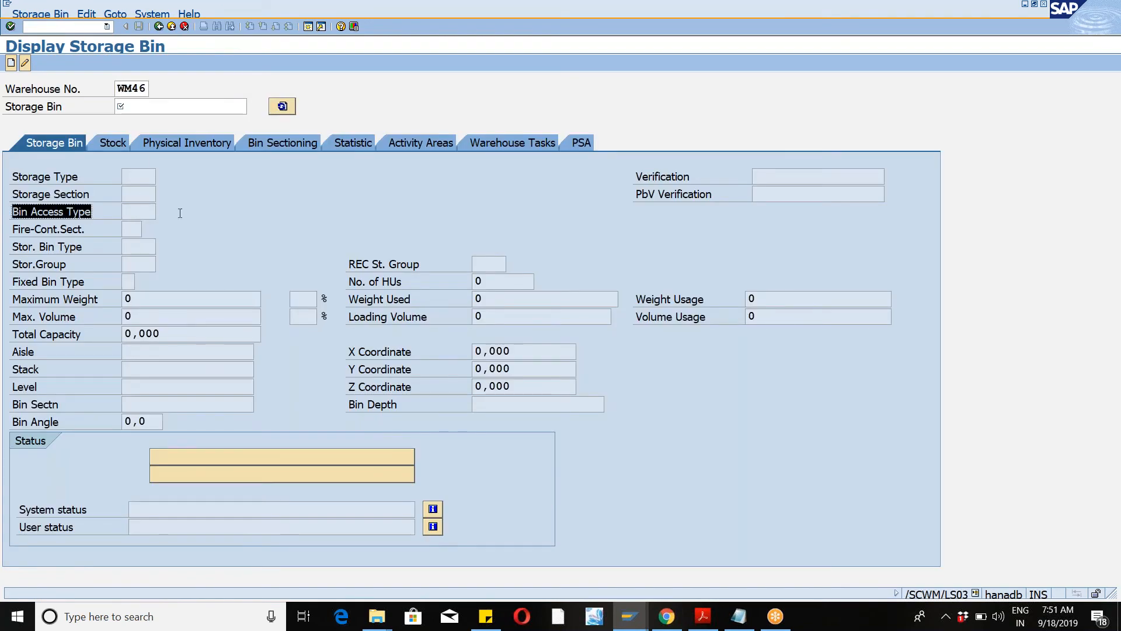
key(ctrl+c)
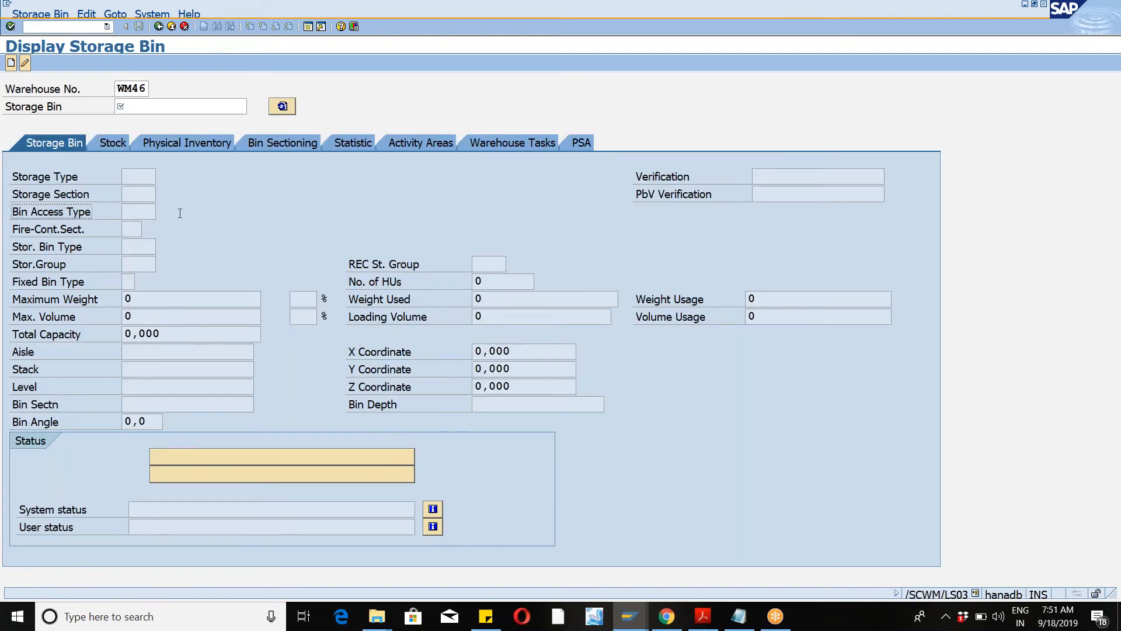
click(836, 22)
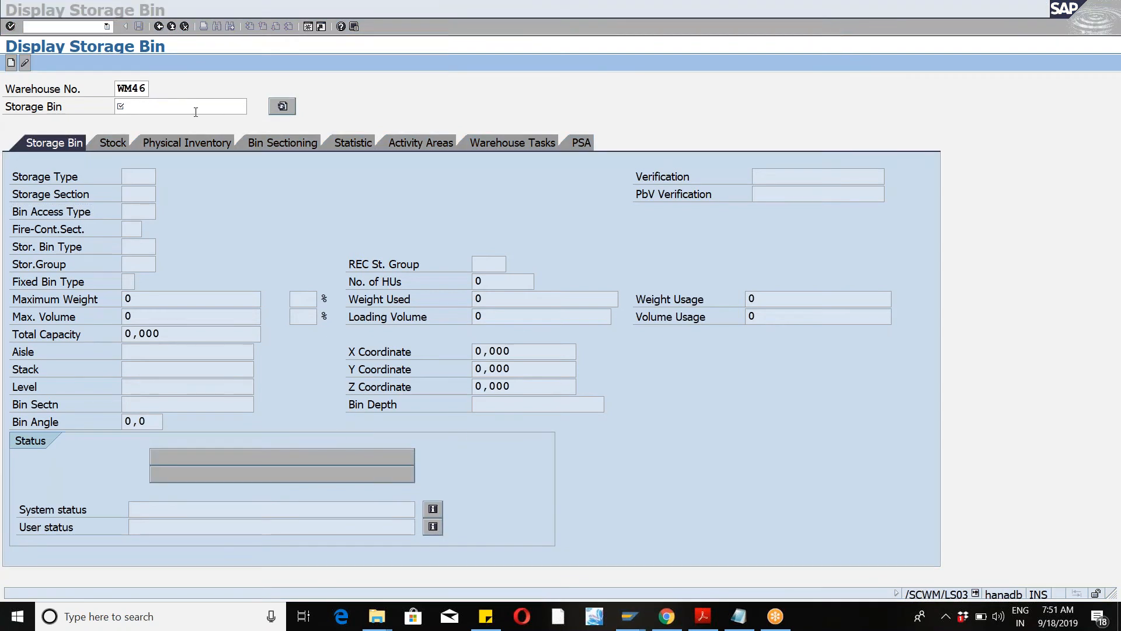
Step: Switch to transaction /n/scwm/ls11 for mass change of storage bins
click(108, 26)
click(63, 40)
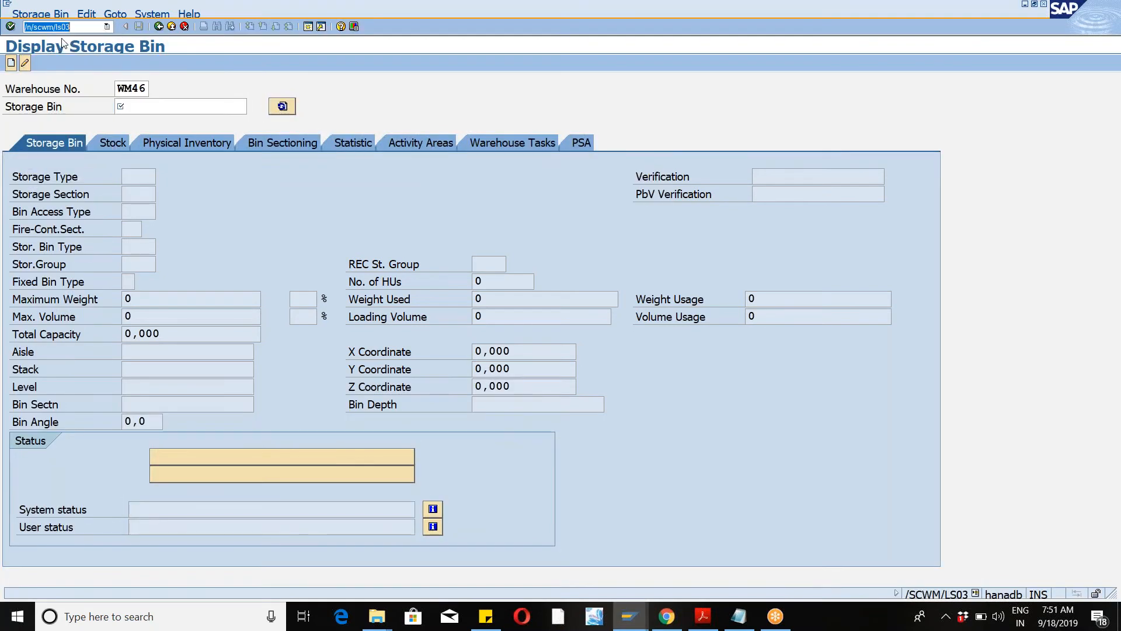
text(11)
key(Return)
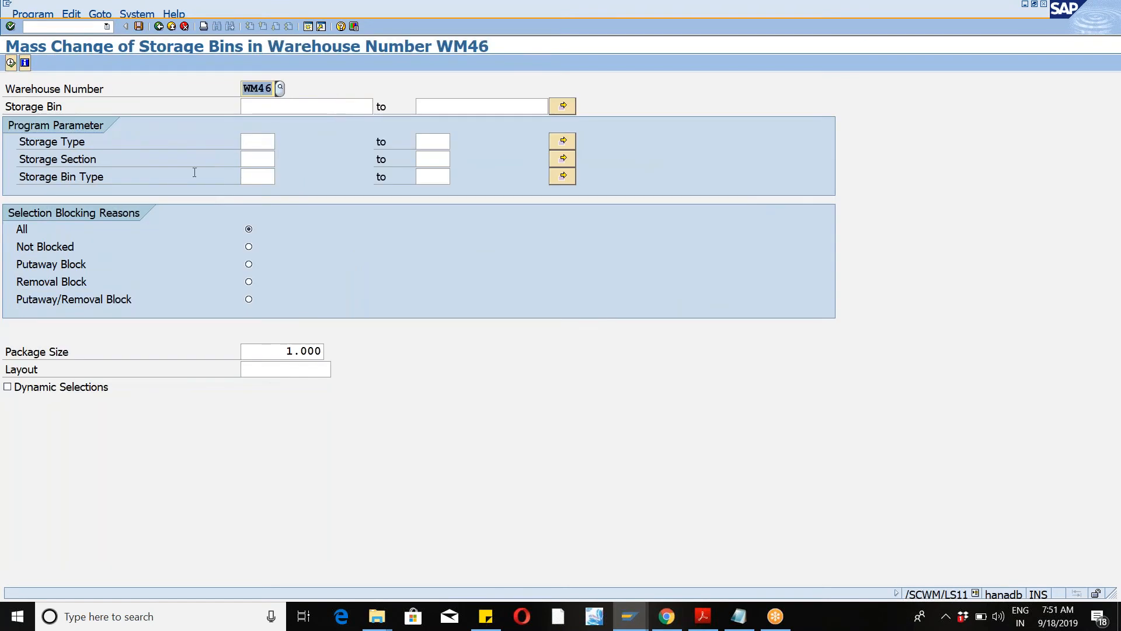
Step: List the storage bins of storage type DEC1 in warehouse WM46
click(257, 142)
text(dec1)
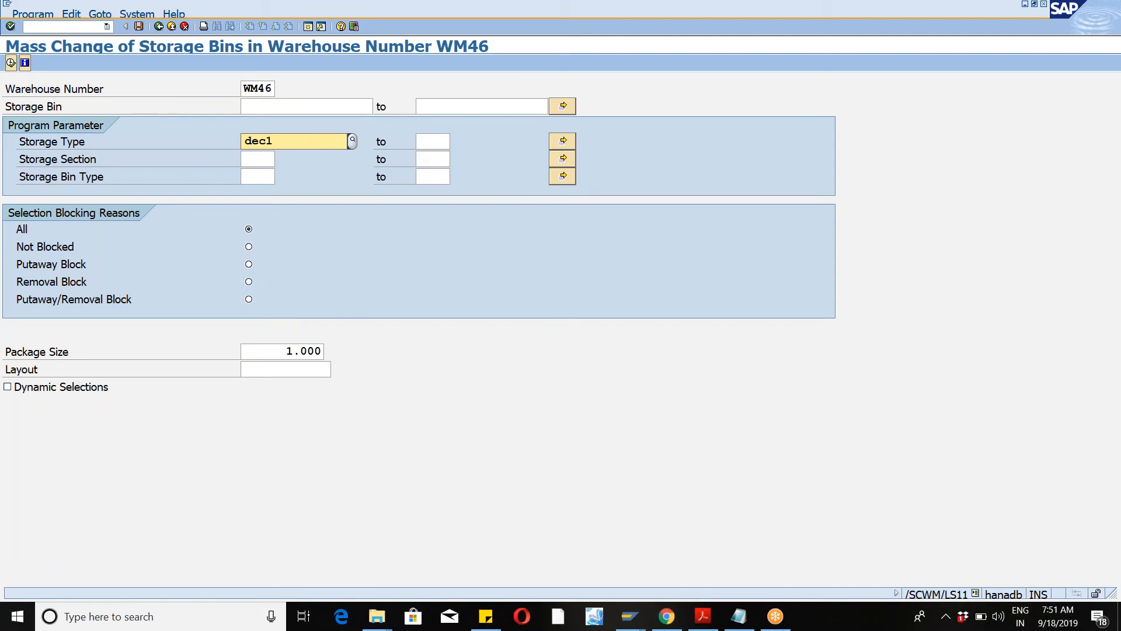
click(272, 177)
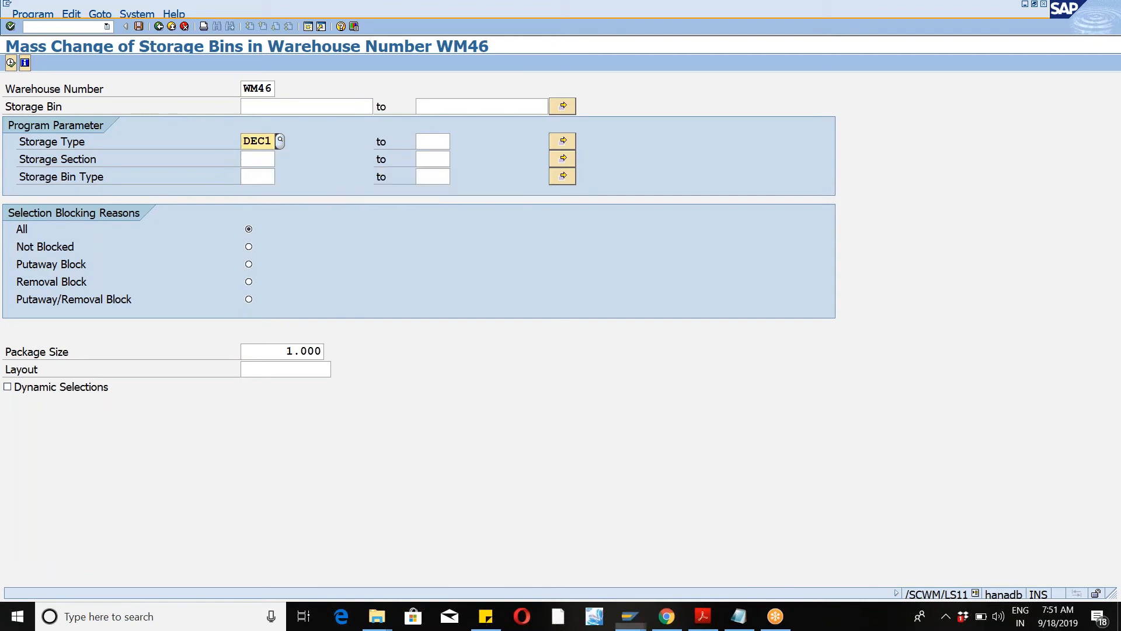
click(11, 63)
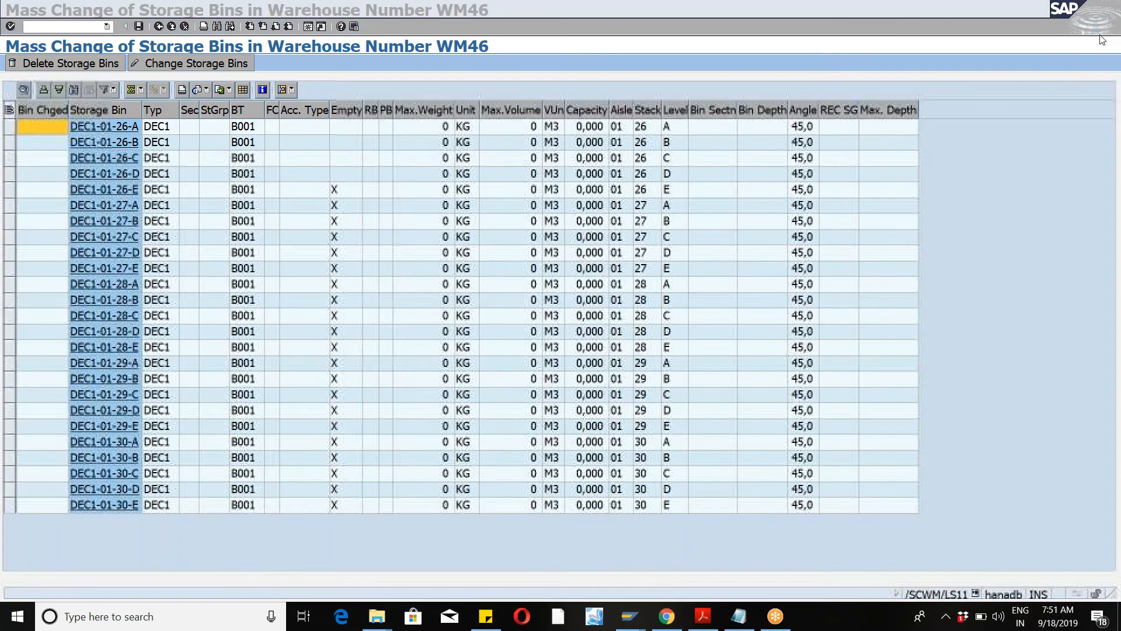
Step: Widen the Section and Max. Depth columns of the storage bin list
click(204, 114)
drag(204, 113, 236, 111)
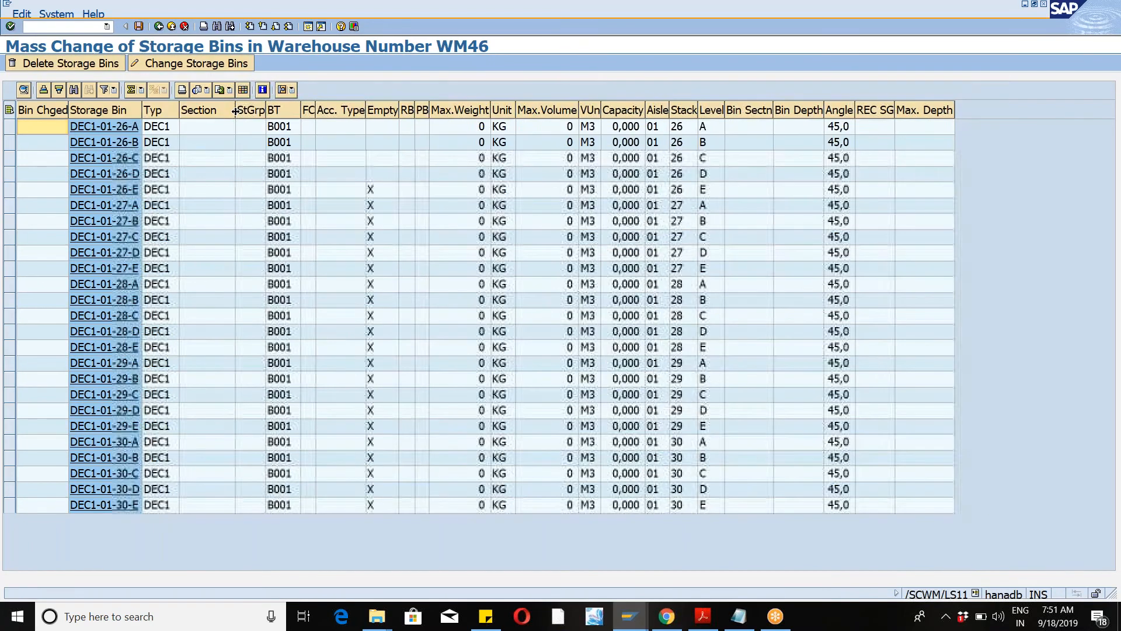
drag(895, 110, 937, 109)
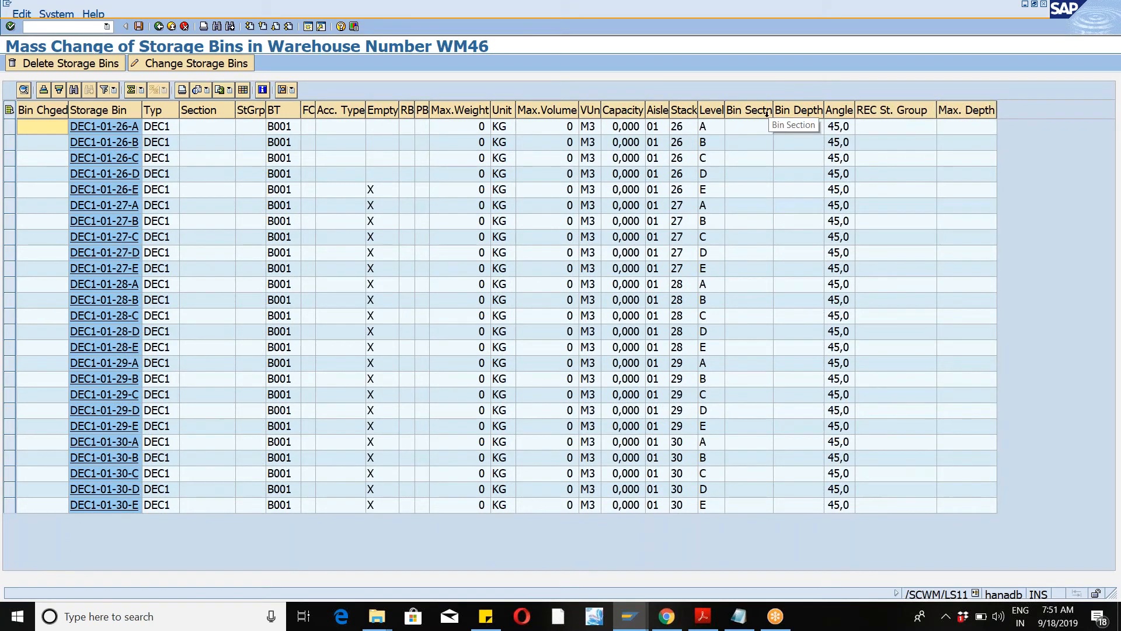
Step: Widen the Bin Section and FC-Section columns of the storage bin list
drag(774, 111, 806, 110)
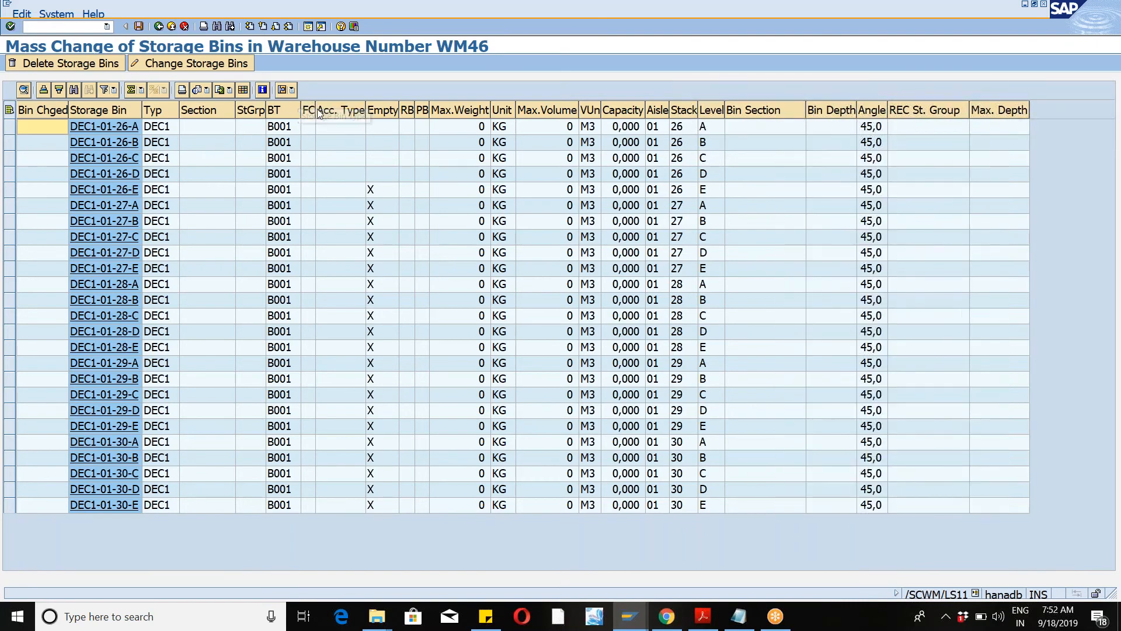
drag(316, 110, 466, 109)
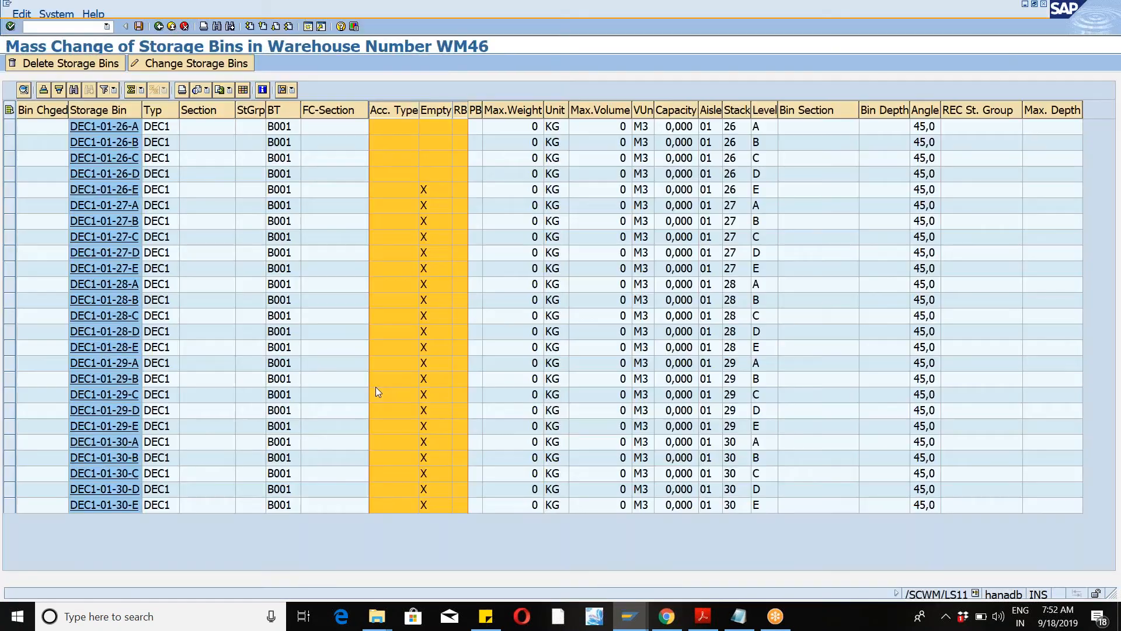
Step: Leave the storage bin list and return to the Resource Management activities of the IMG
key(alt+Tab)
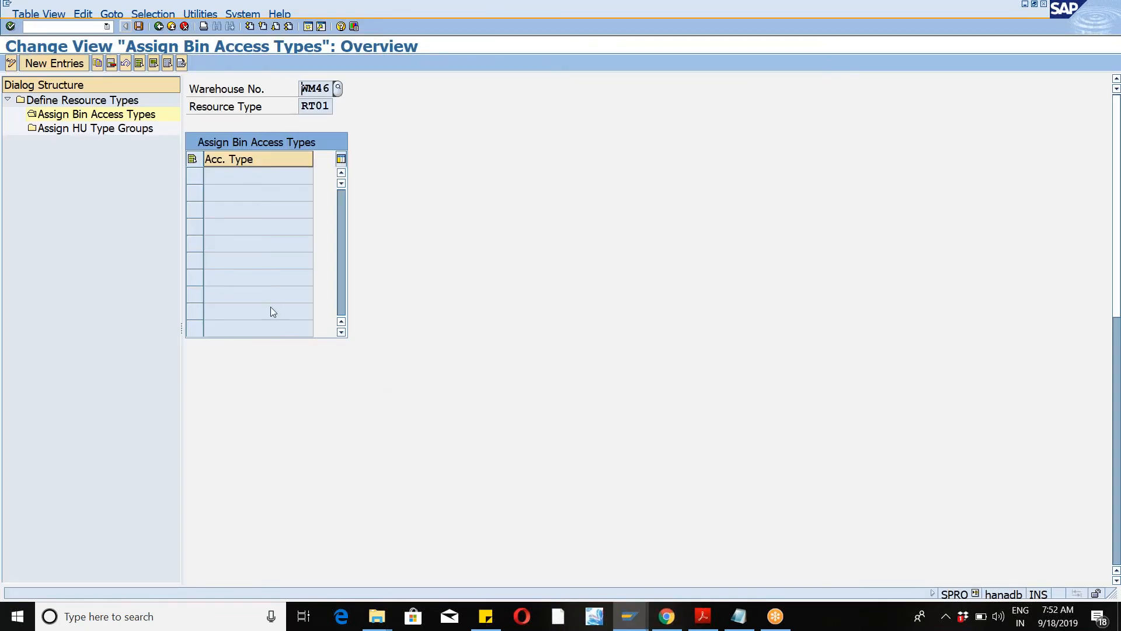
key(alt+Tab)
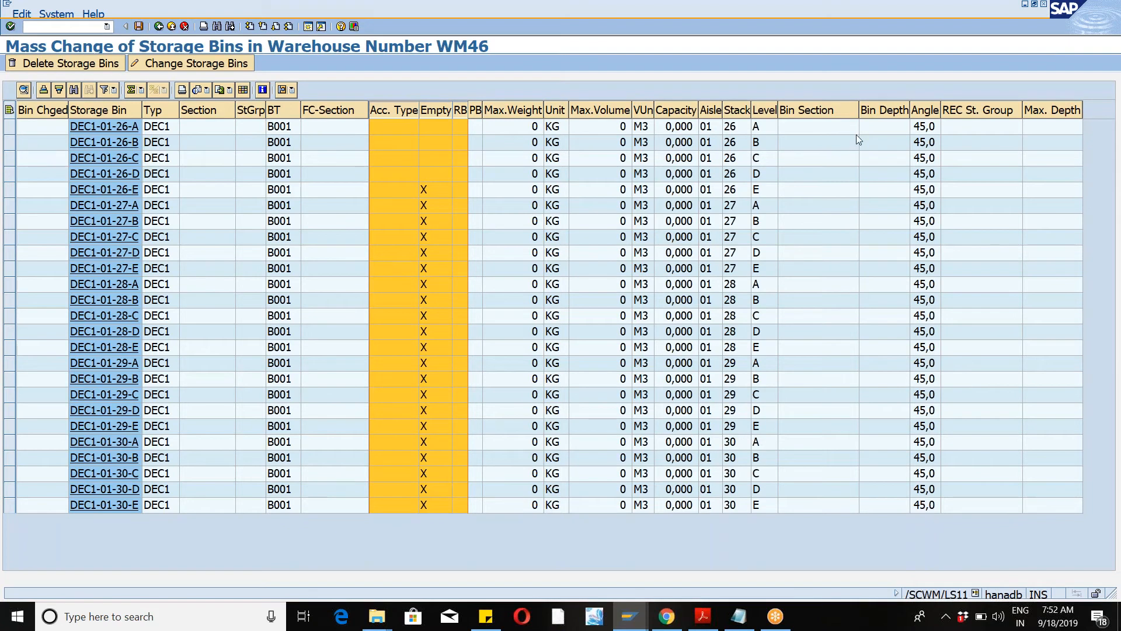
key(alt+Tab)
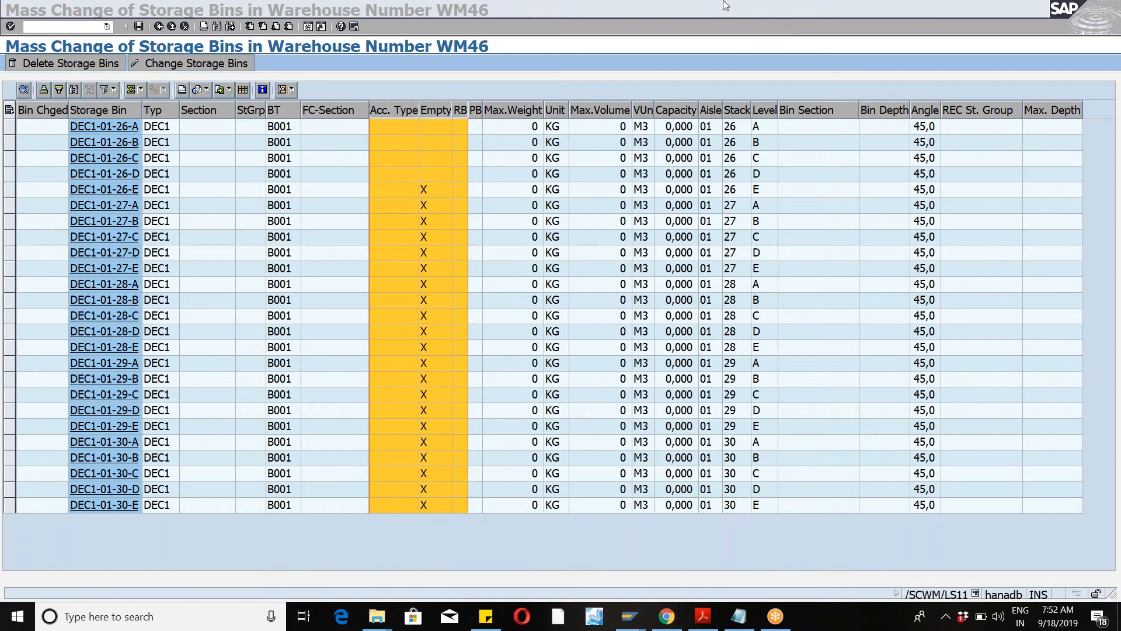
click(573, 61)
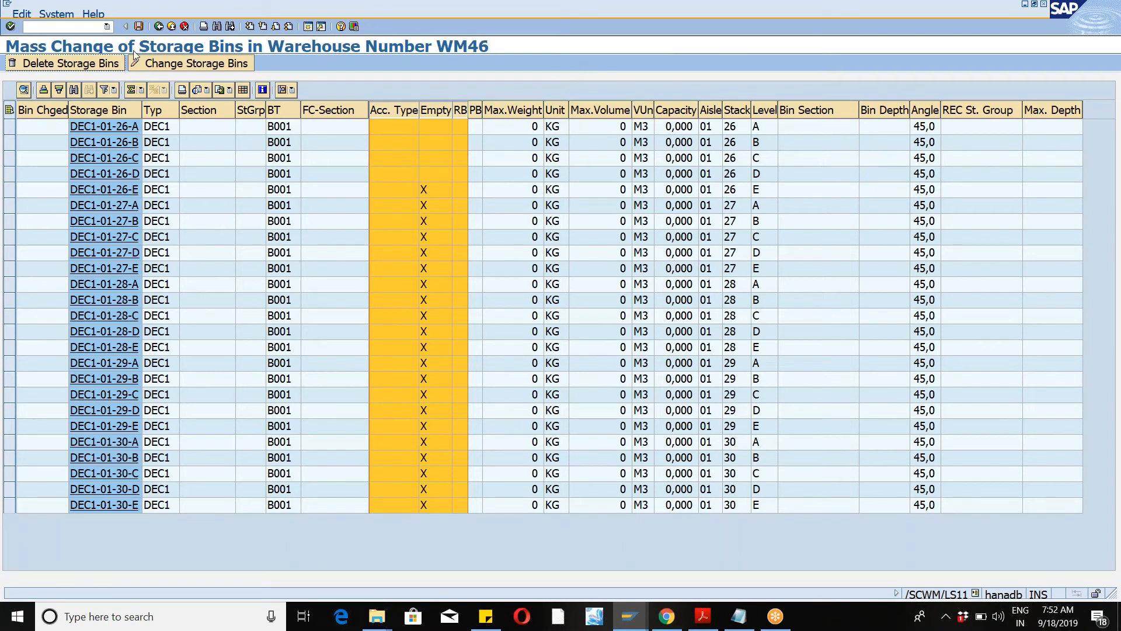
click(171, 27)
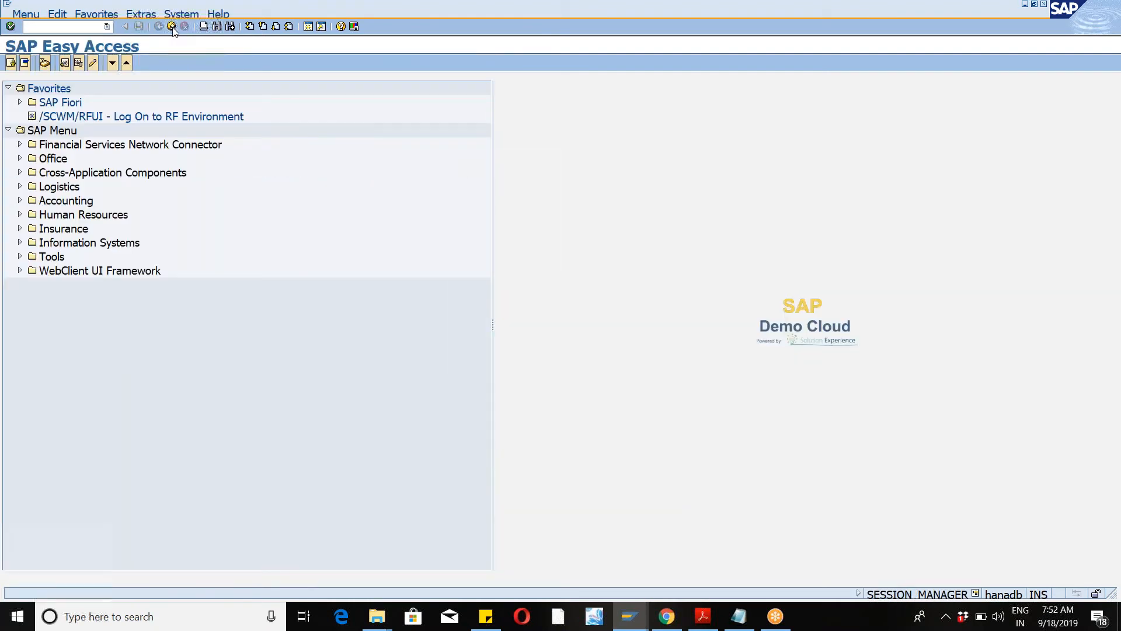
click(172, 27)
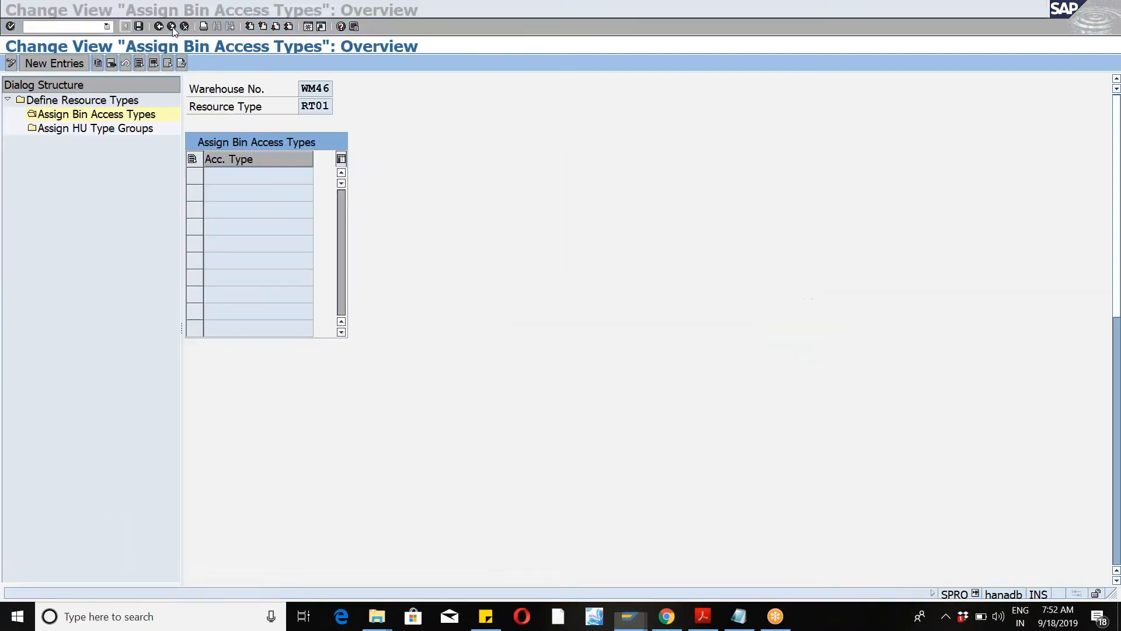
click(173, 28)
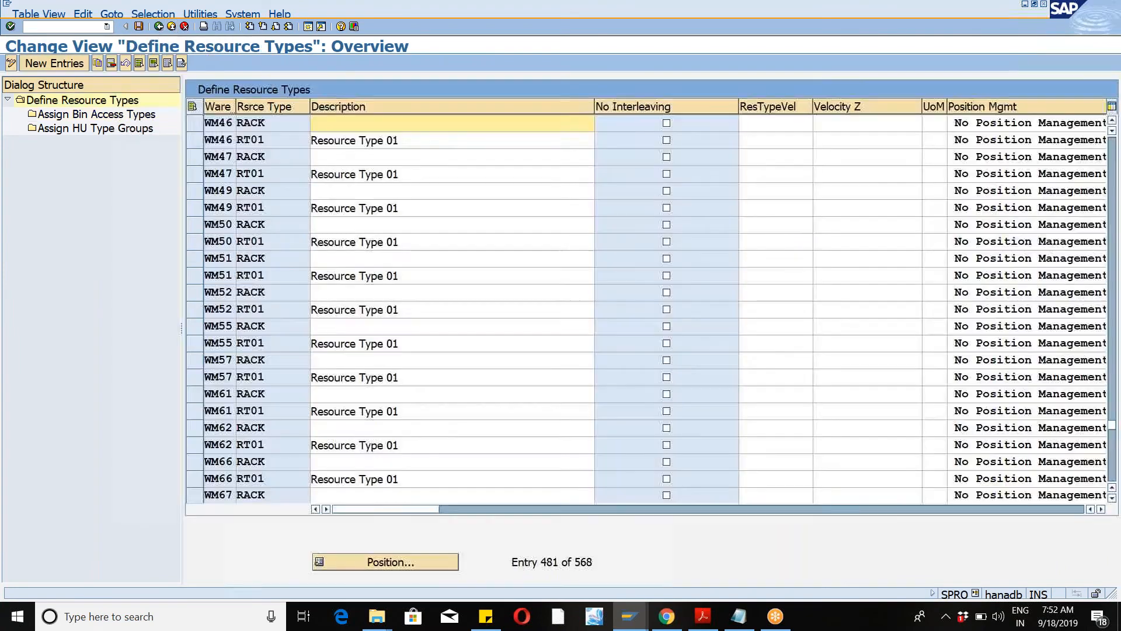
double_click(110, 131)
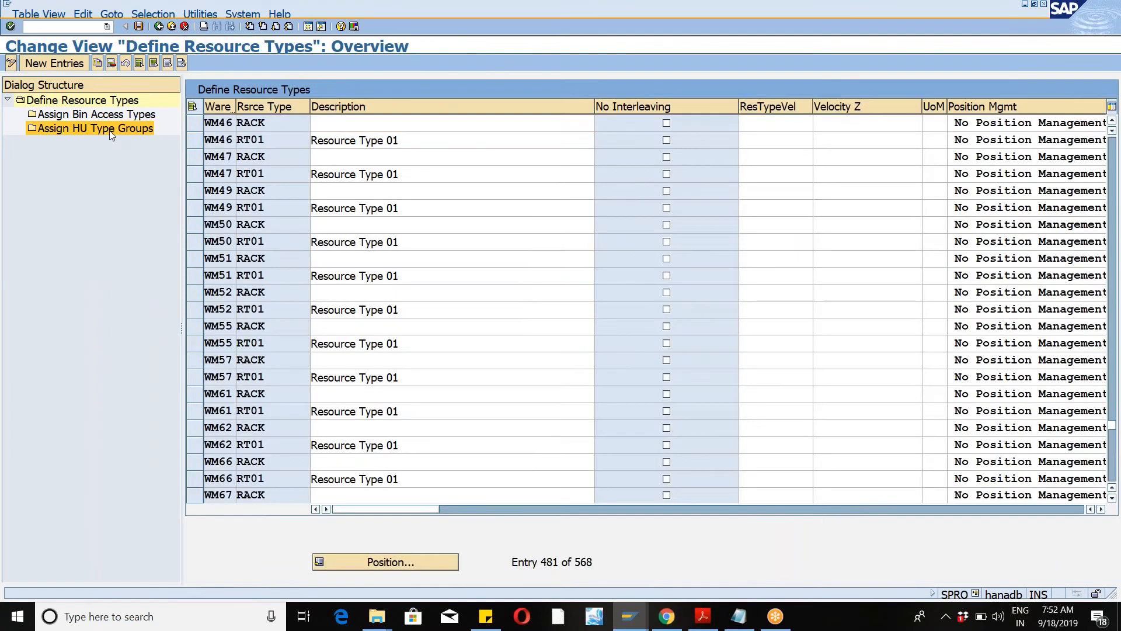
click(157, 27)
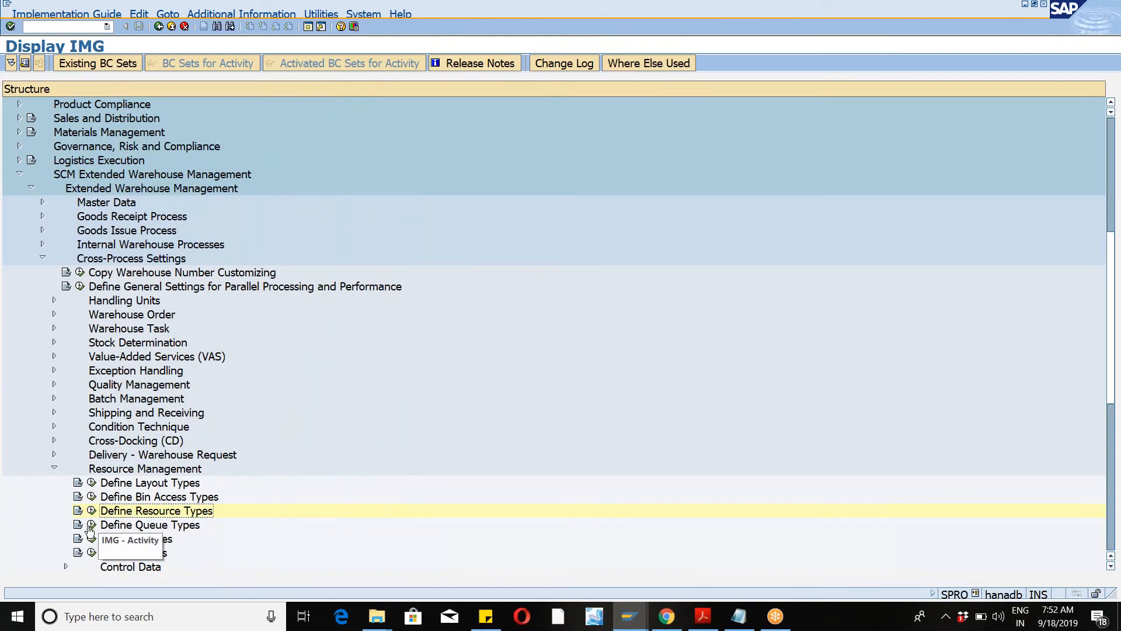
Step: Open Define Queue Types, position on warehouse WM46 and select its three queue types
click(92, 524)
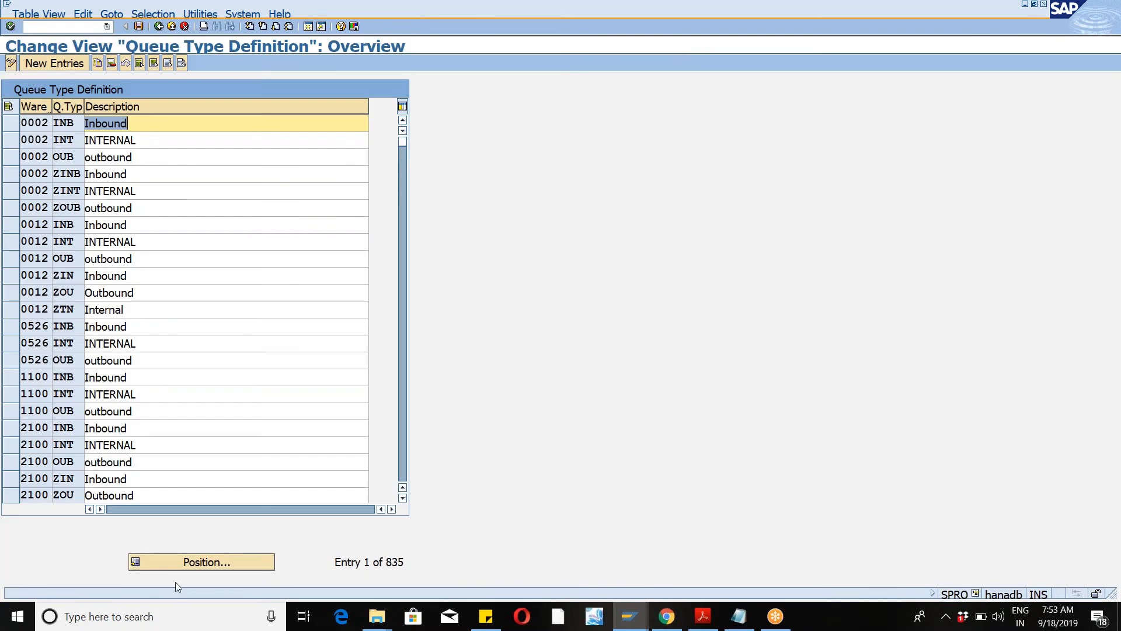
click(177, 567)
text(wm46)
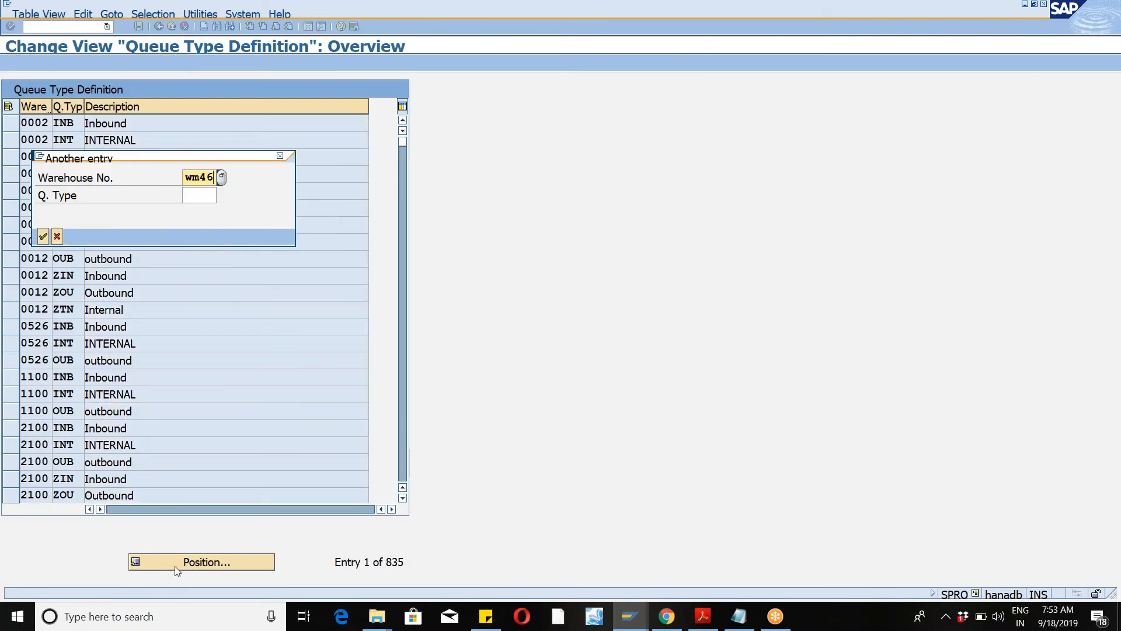
key(Return)
click(13, 125)
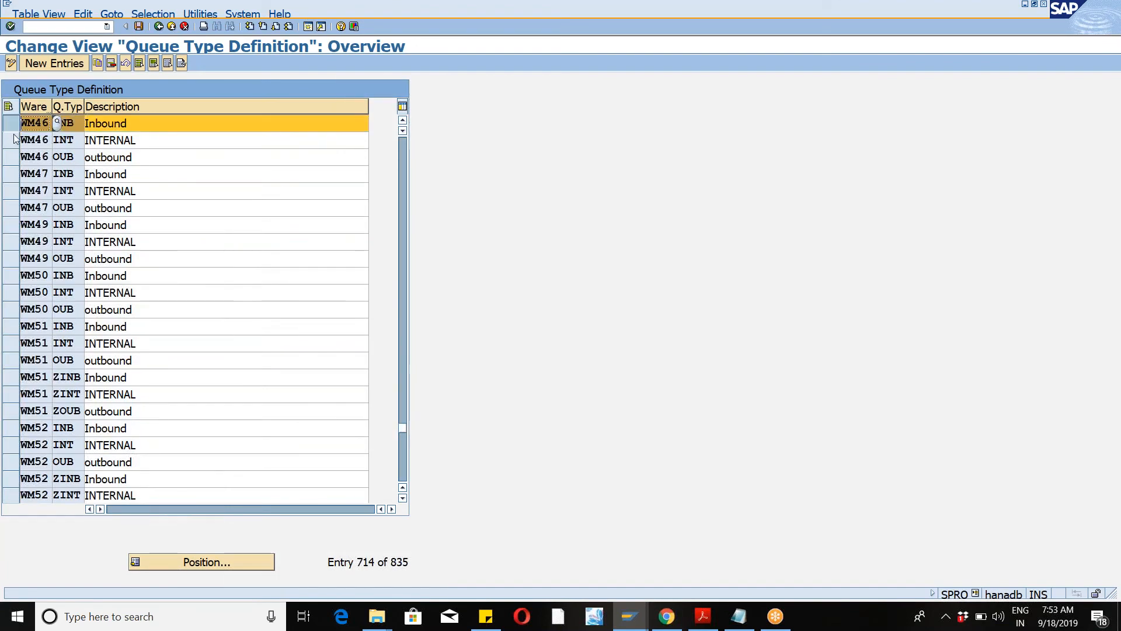
click(13, 140)
click(13, 157)
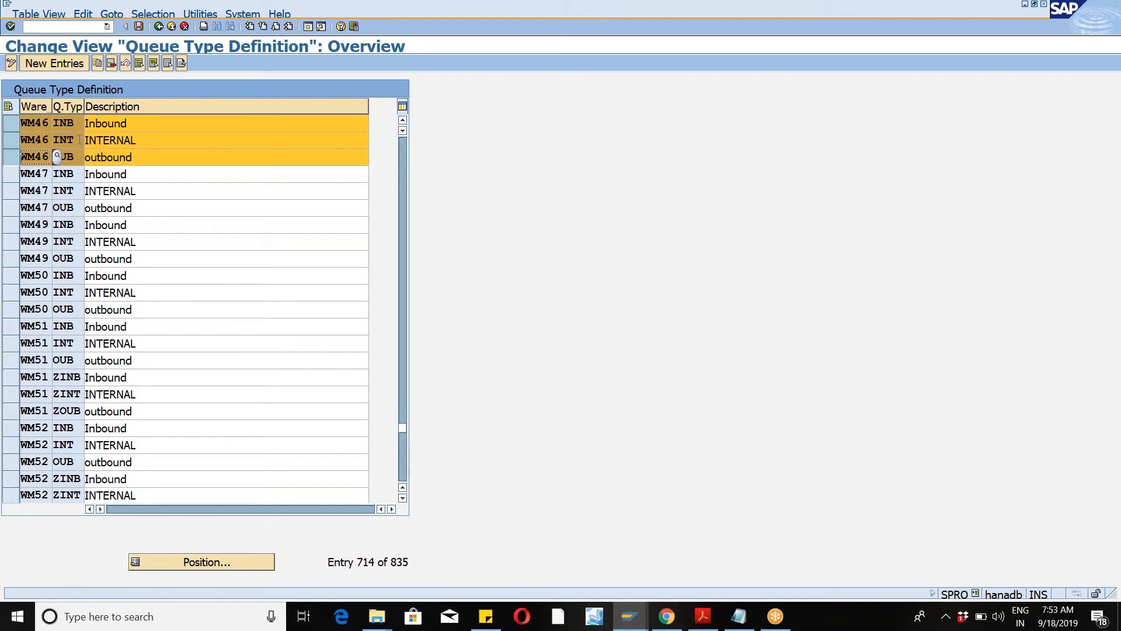
click(59, 157)
Step: Open Define Queues and position the queue list on warehouse WM46
click(158, 27)
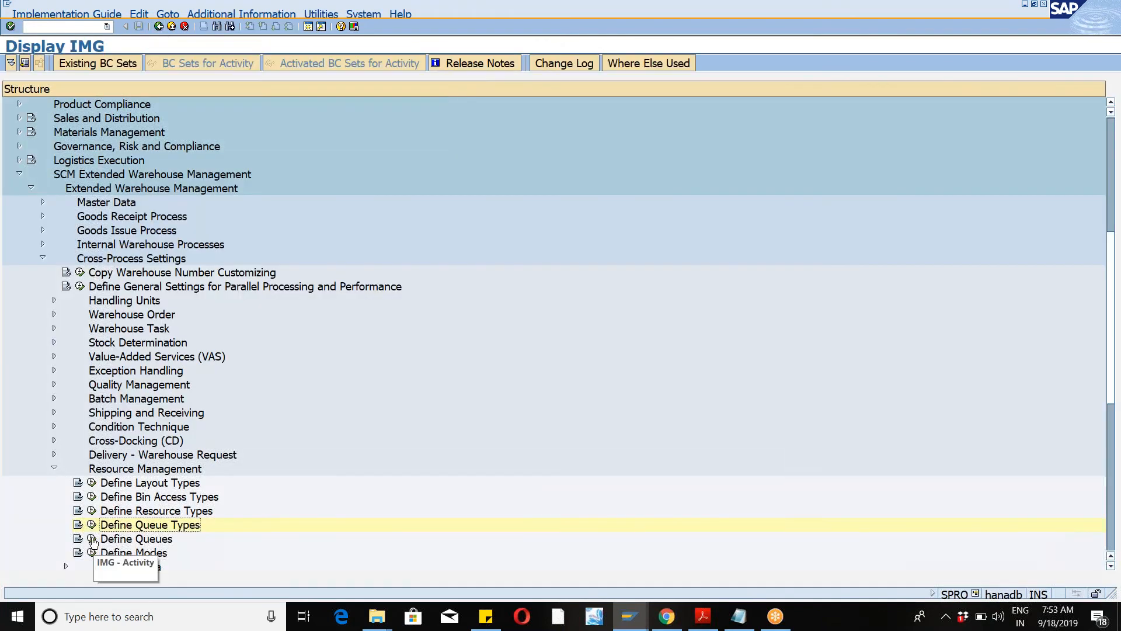
click(92, 539)
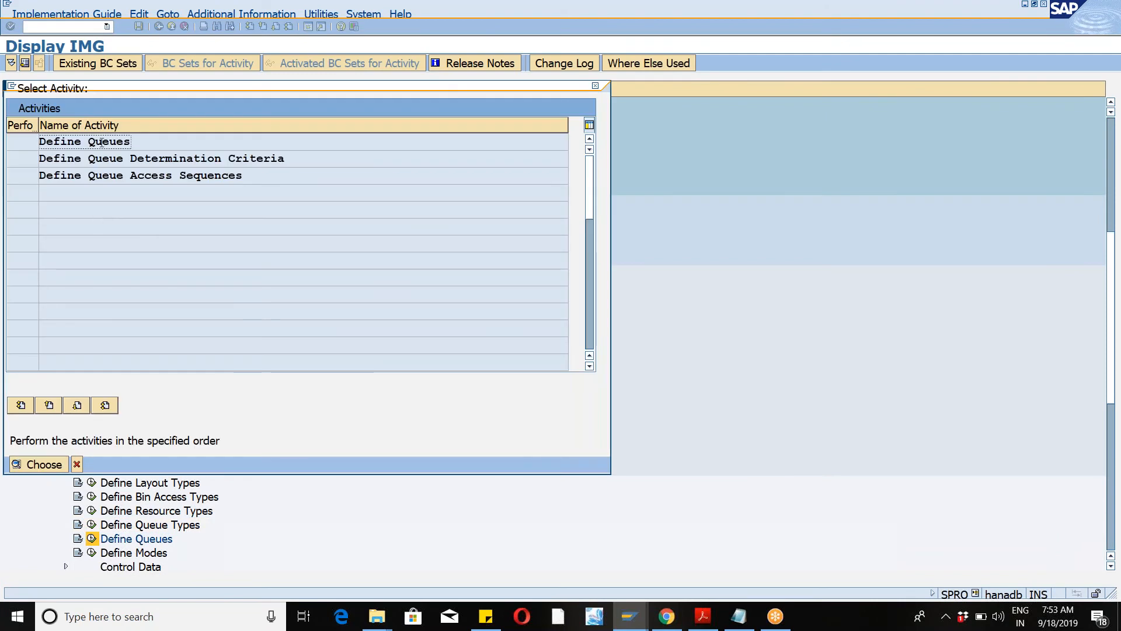
double_click(103, 142)
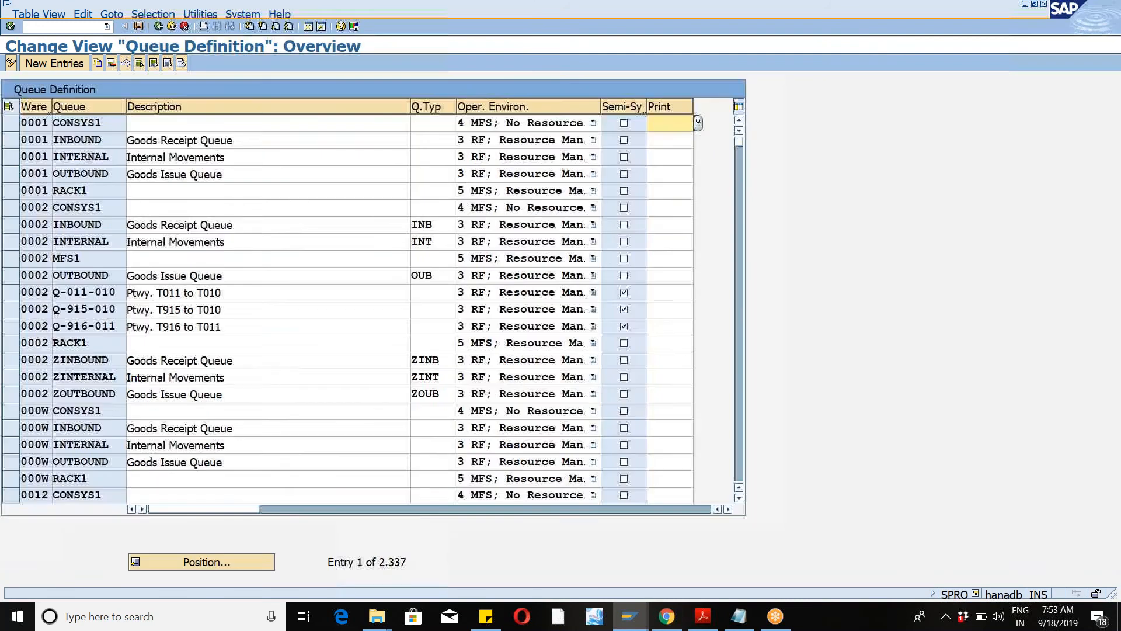
click(204, 562)
text(wm)
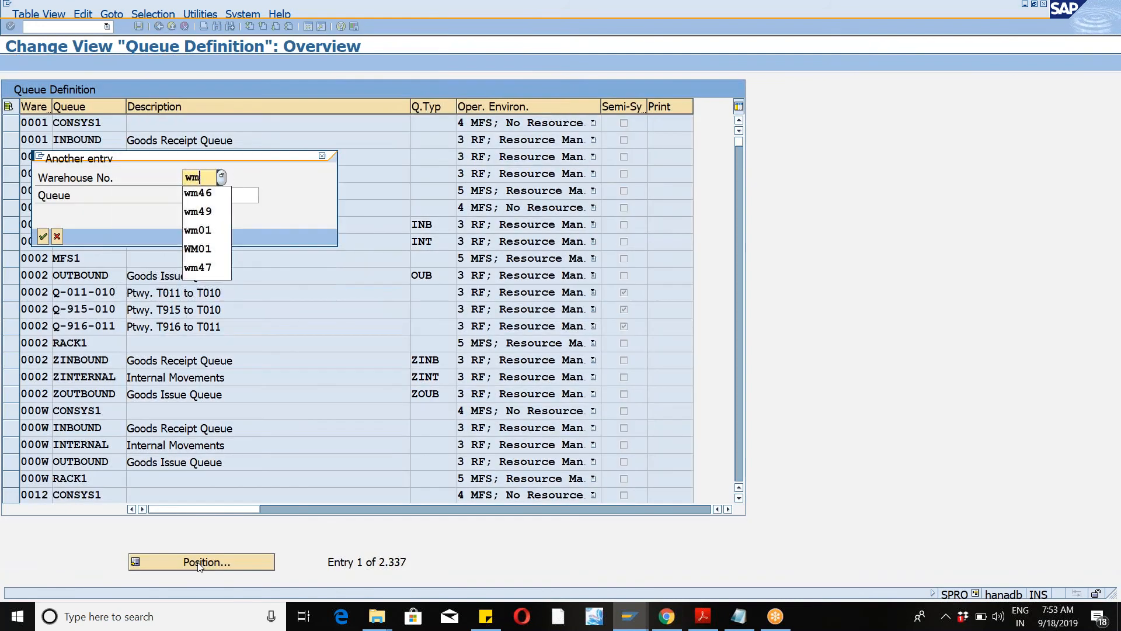
text(47)
key(BackSpace)
text(6)
key(Return)
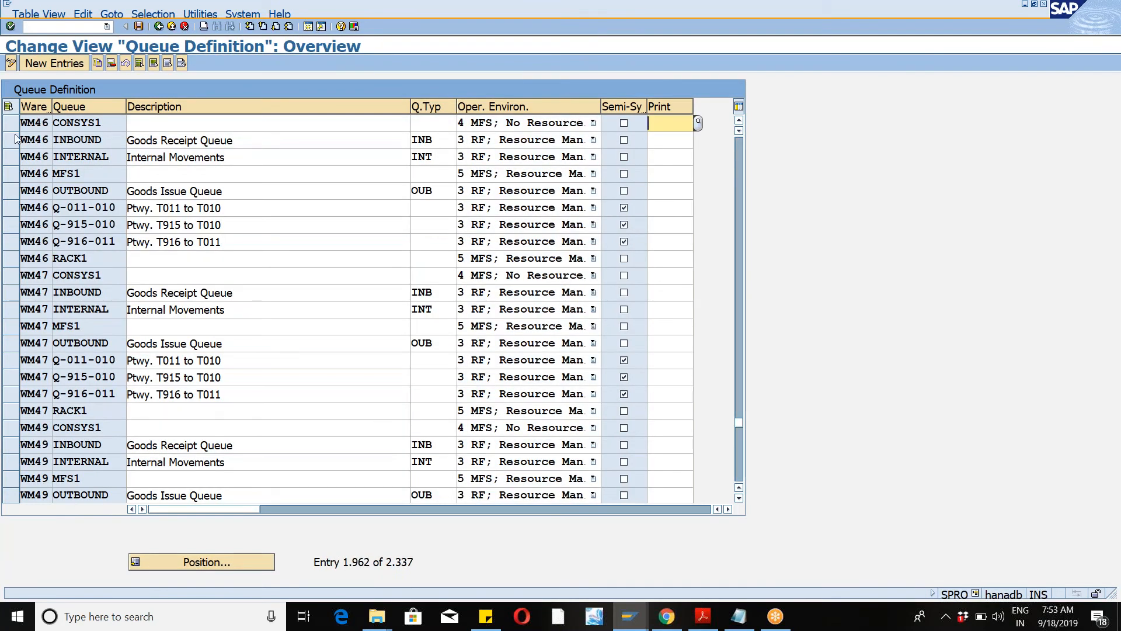
Step: Copy the WM46 INBOUND, INTERNAL and OUTBOUND queues
click(15, 139)
click(14, 157)
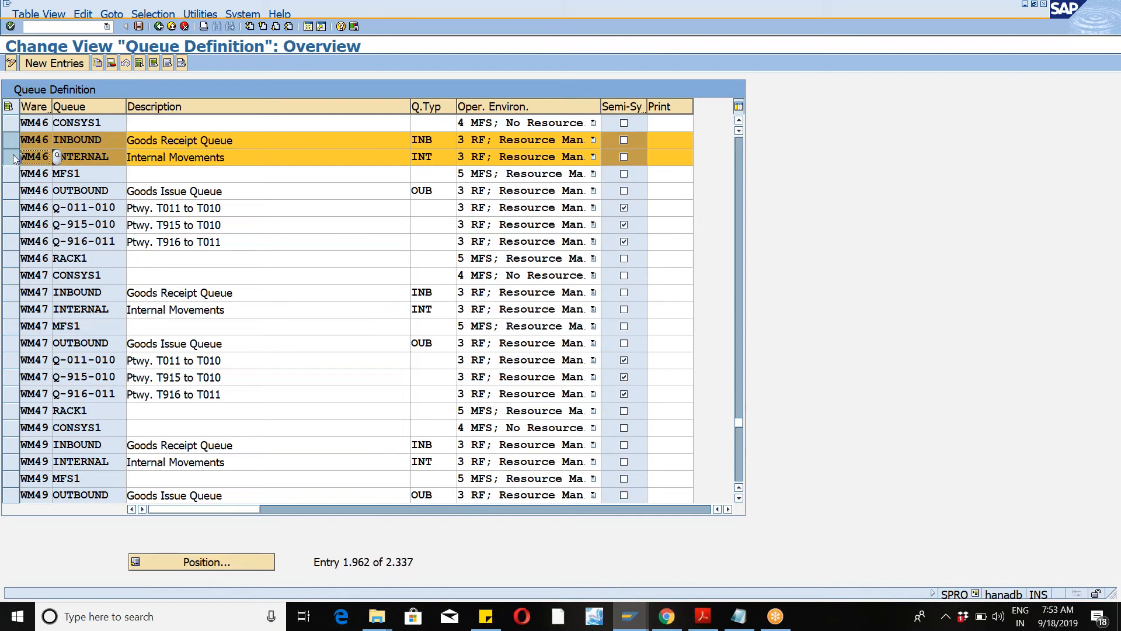
click(11, 190)
click(97, 63)
key(Tab)
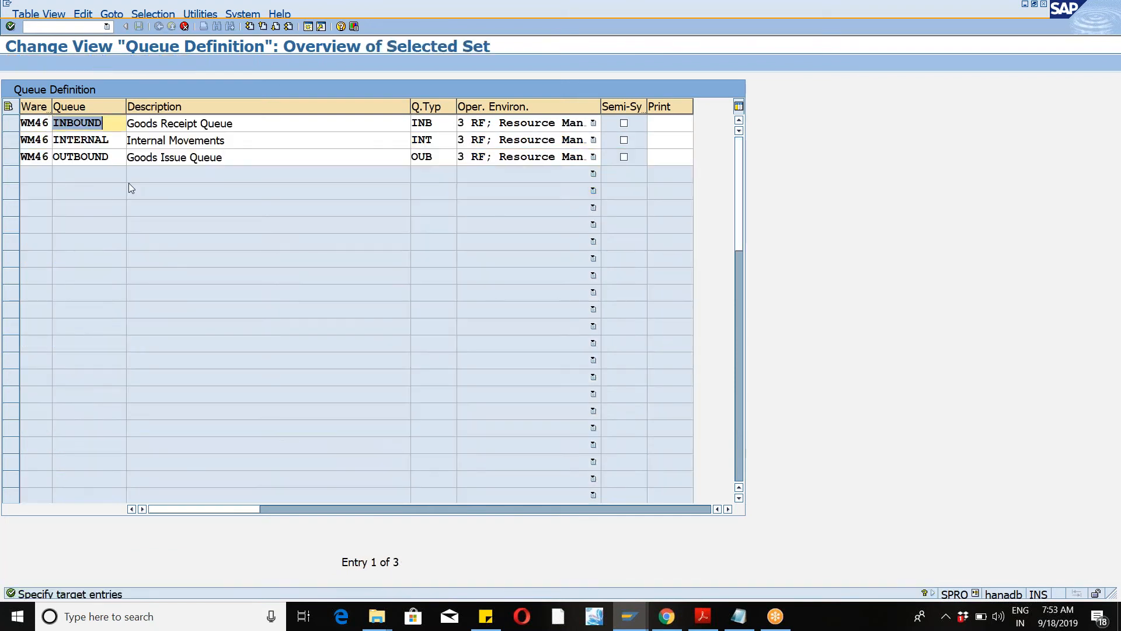
Step: Name the copied queues ZINB1, ZINT1 and ZOUT1 and confirm the new entries
text(zinb)
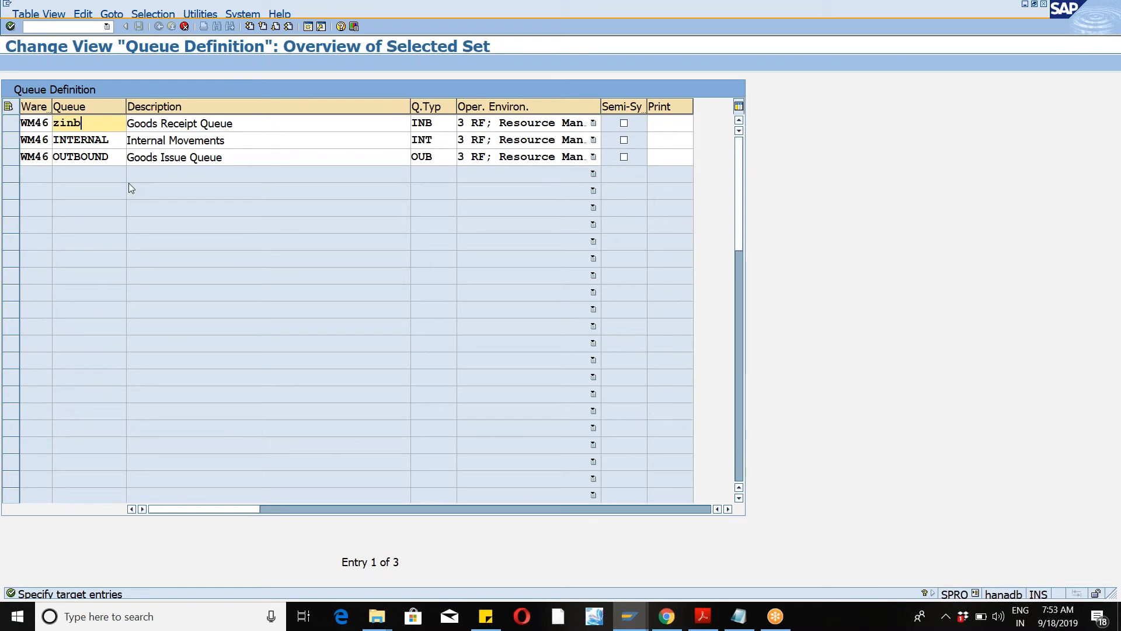
text(boun)
key(BackSpace)
key(BackSpace)
key(BackSpace)
key(BackSpace)
key(BackSpace)
key(BackSpace)
key(BackSpace)
key(BackSpace)
text(zinb1)
key(Tab)
key(Tab)
key(Tab)
key(Tab)
key(Tab)
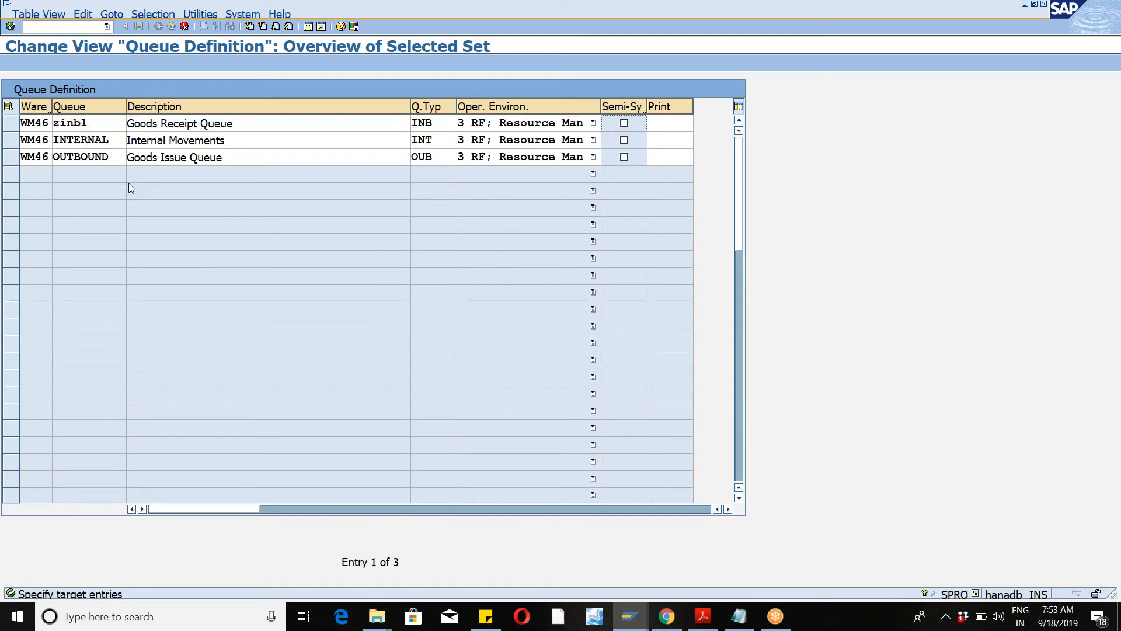
key(Tab)
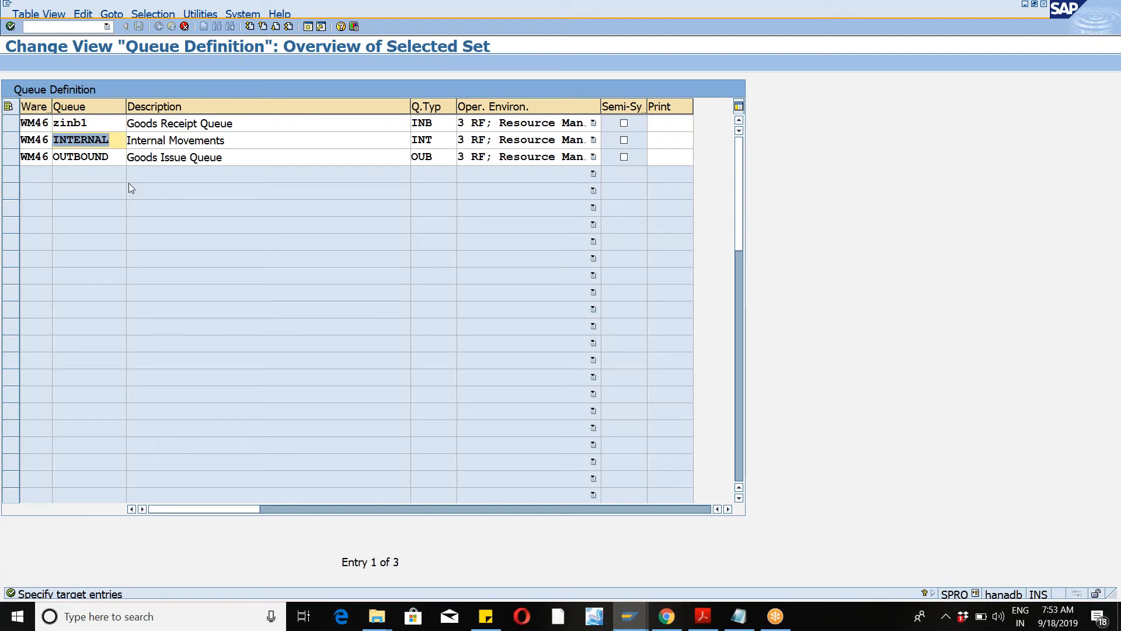
text(zint1)
key(Tab)
key(Tab)
key(Tab)
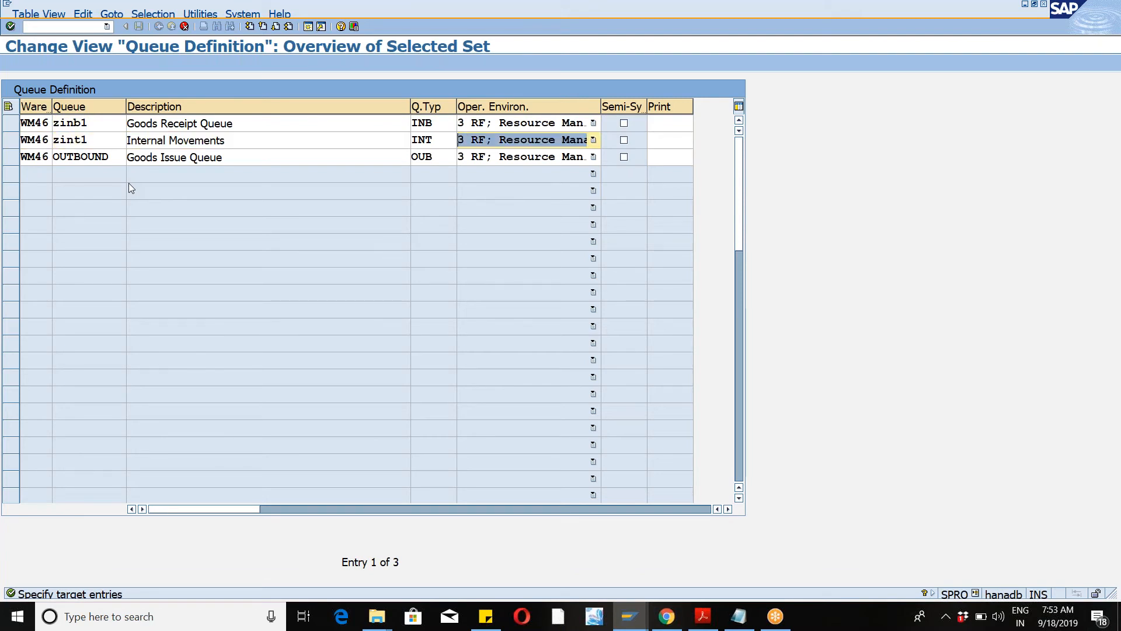
key(Tab)
key(Tab)
key(Tab)
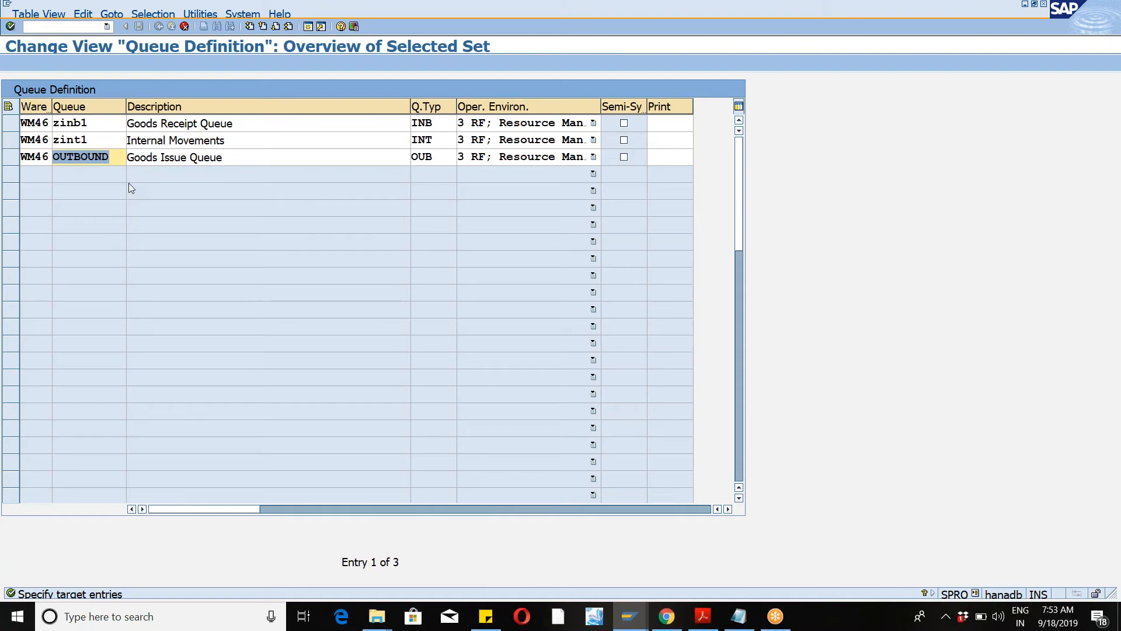
text(zout1)
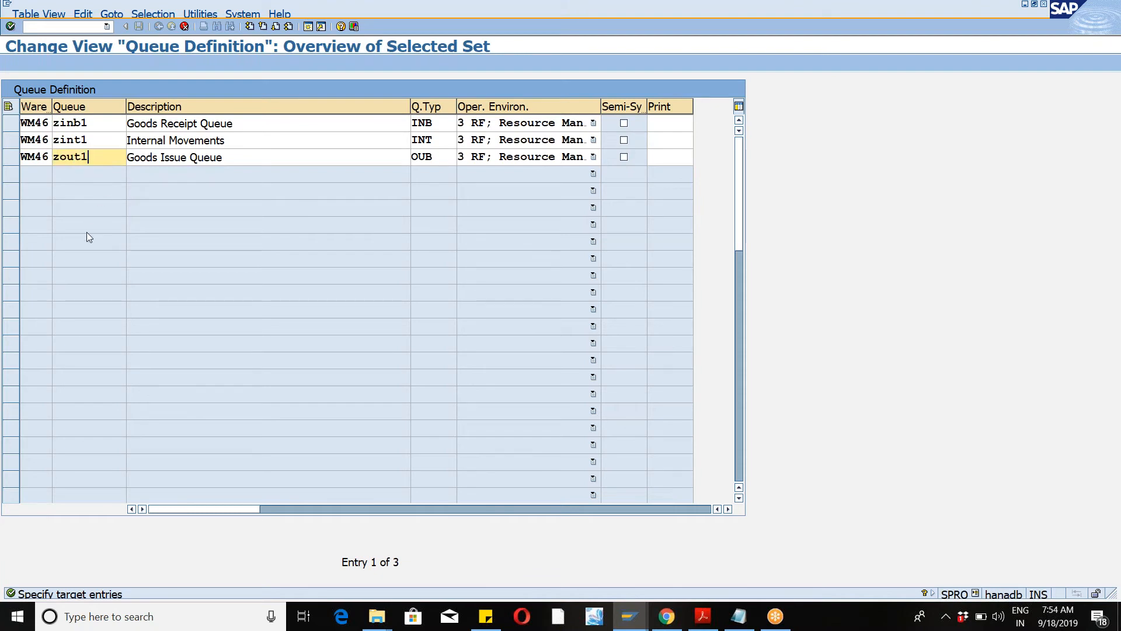
key(Return)
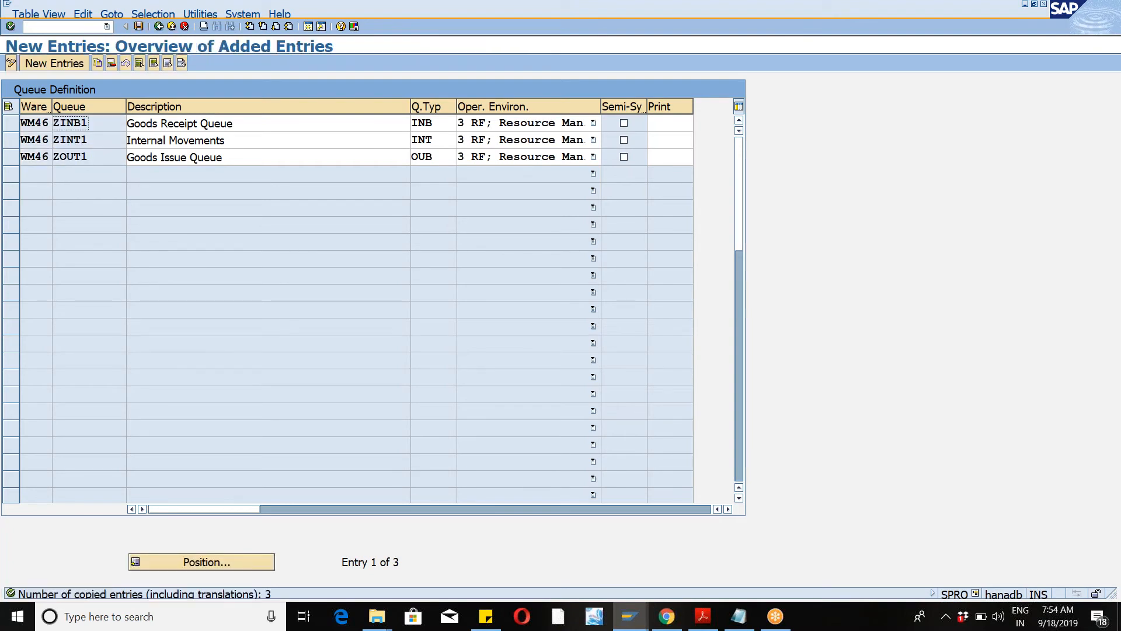
Step: Save the new queues under the suggested customizing request
click(139, 27)
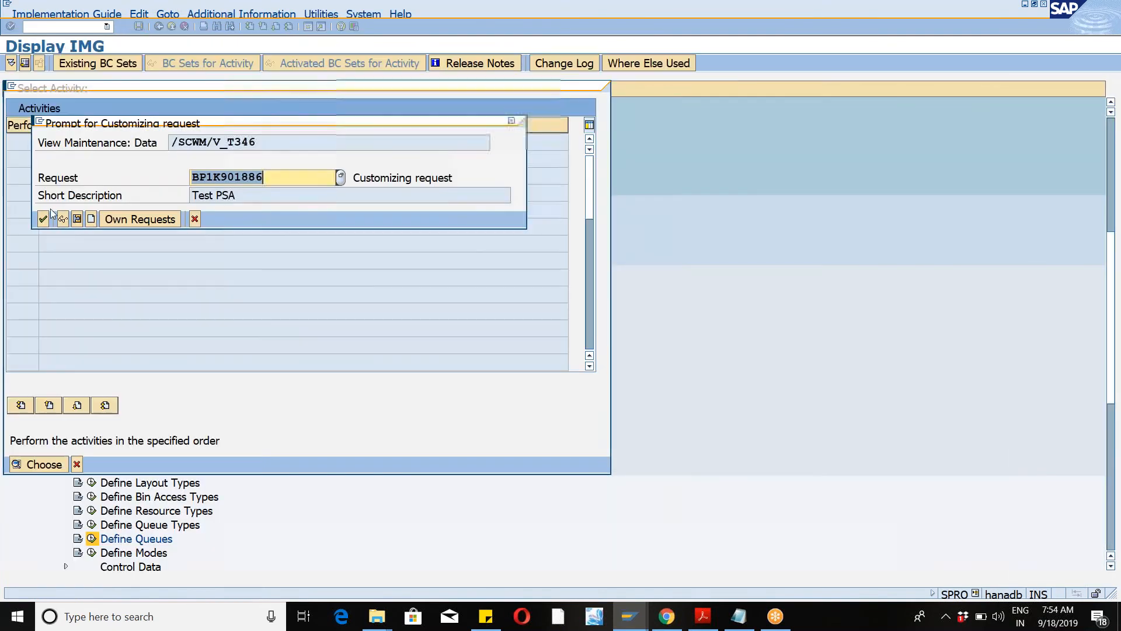
click(42, 220)
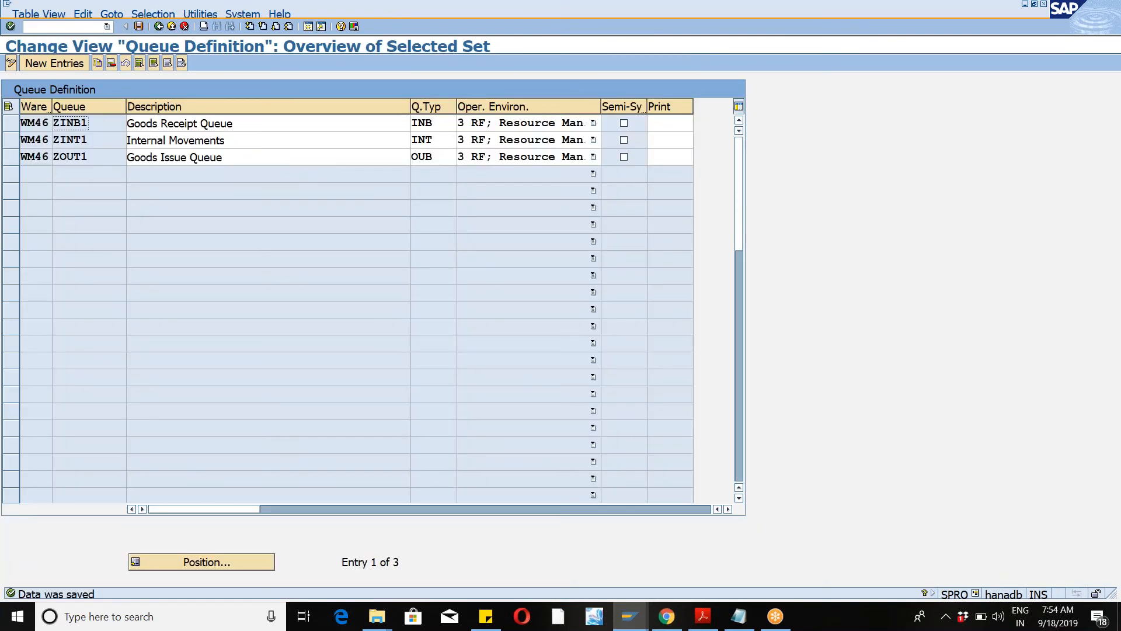
Step: Open the Define Queue Determination Criteria activity
click(159, 27)
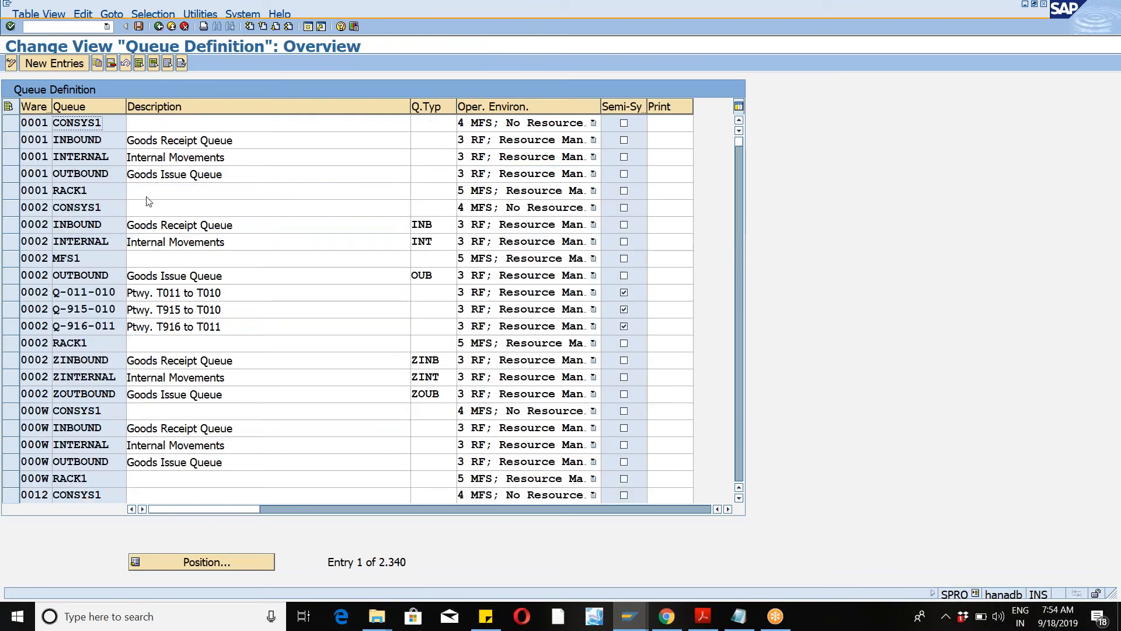
click(155, 29)
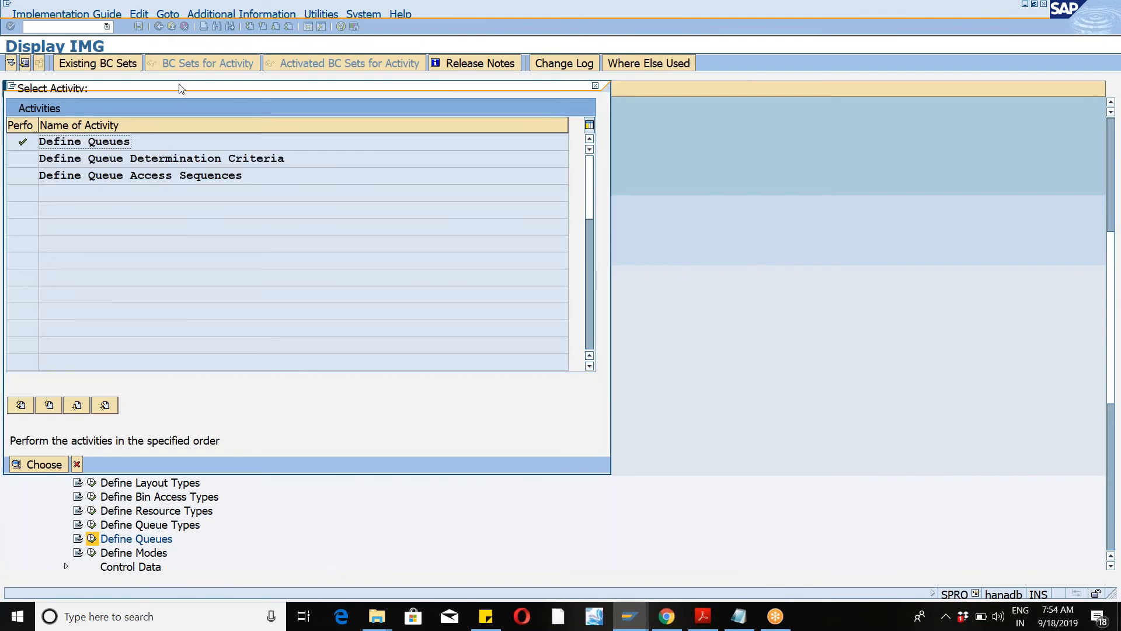
double_click(156, 158)
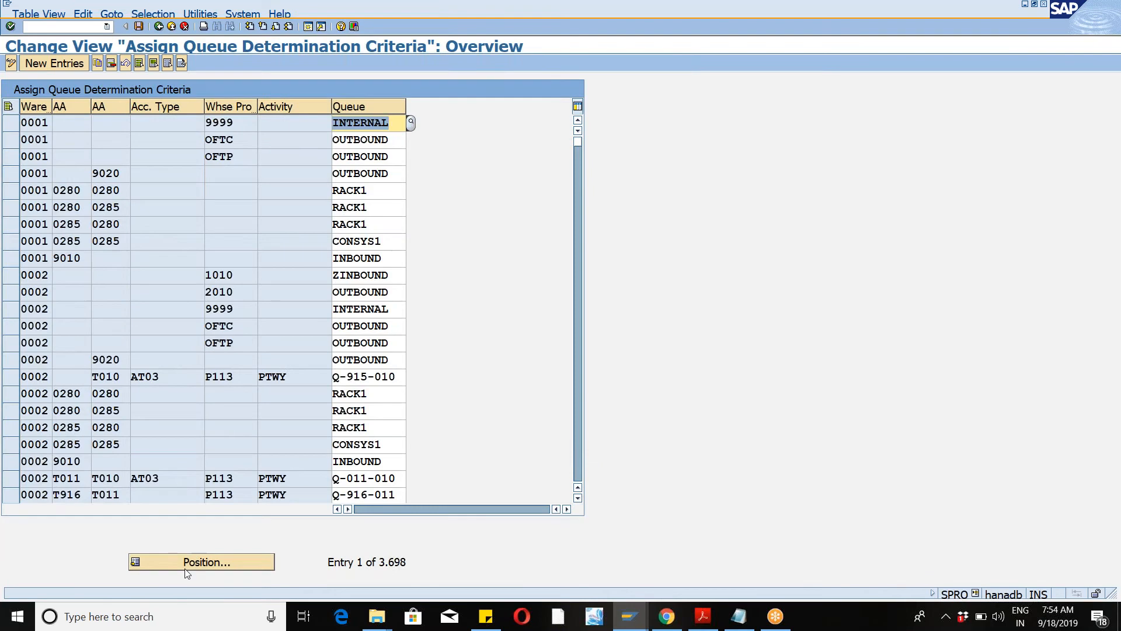
Step: Jump to warehouse WM46's entries and assign queue ZINB1 to warehouse process type 1010
click(186, 568)
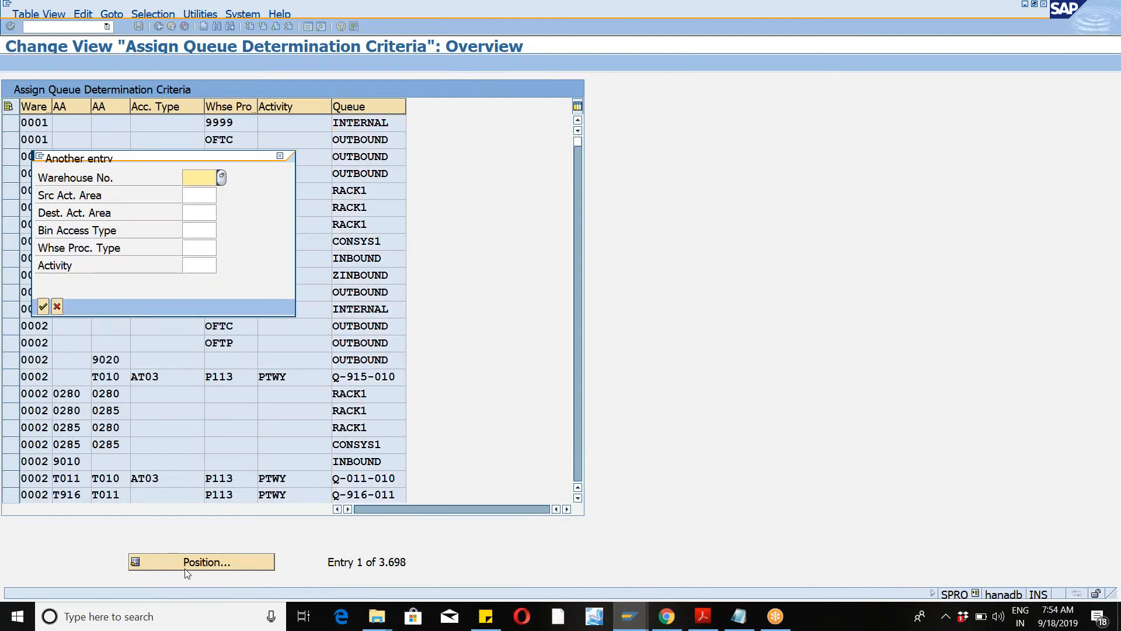
text(wm47)
key(BackSpace)
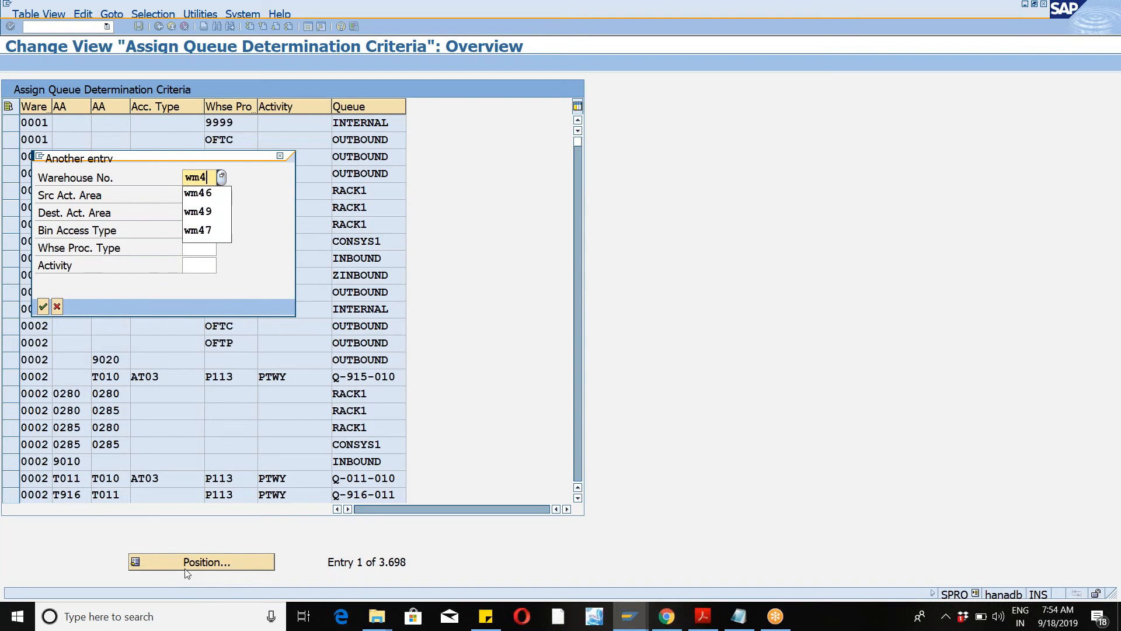
text(6)
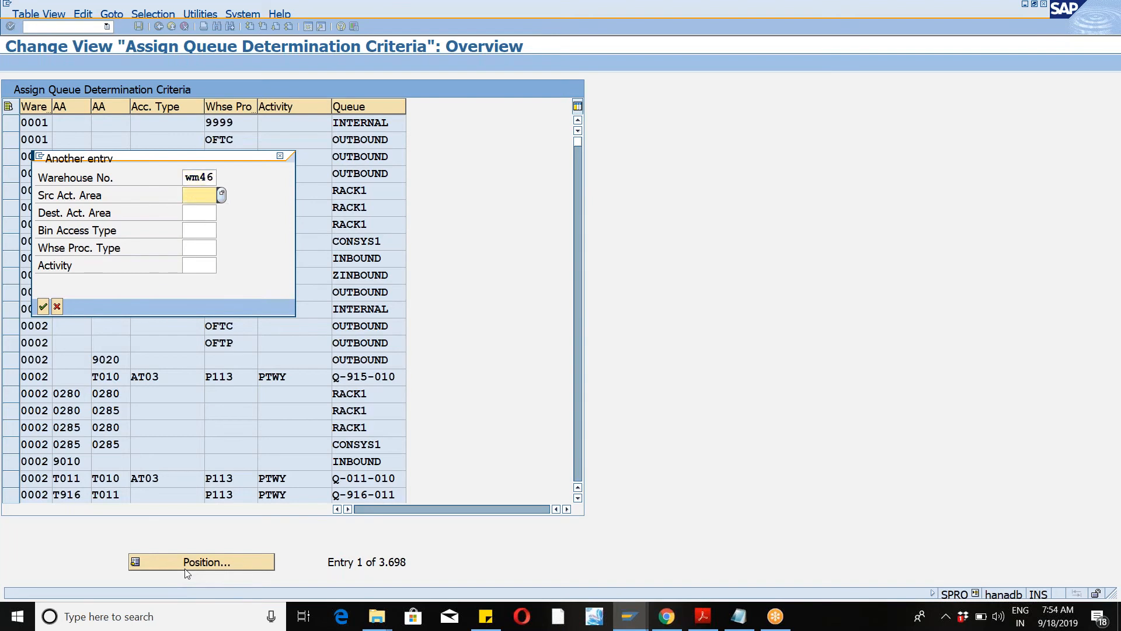
key(Return)
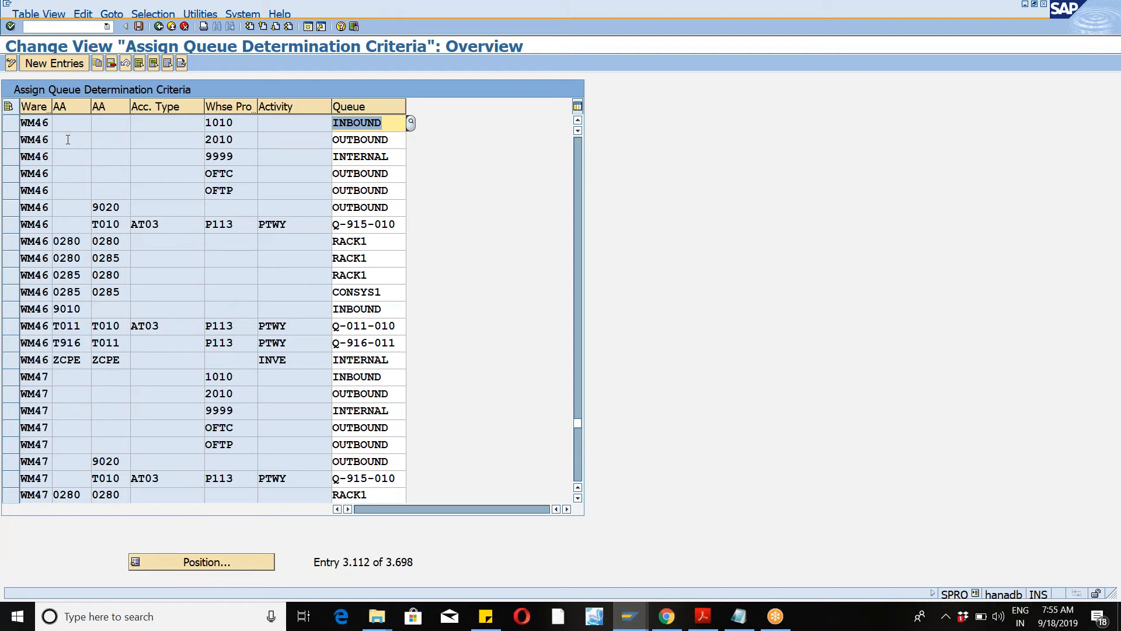
click(11, 123)
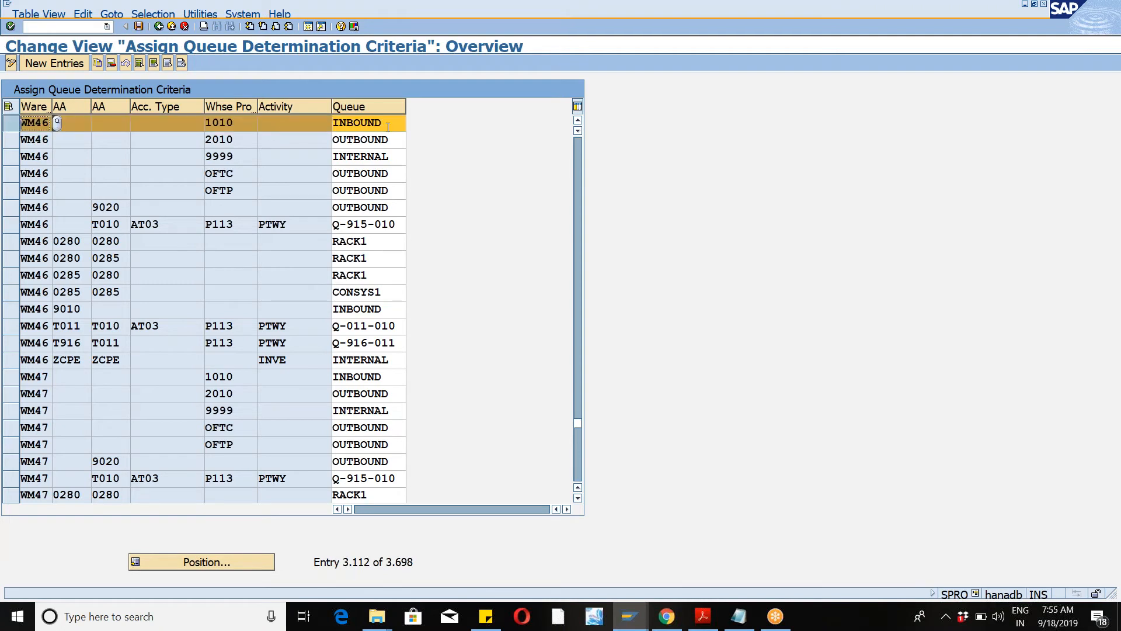
click(388, 126)
key(BackSpace)
key(BackSpace)
key(BackSpace)
key(BackSpace)
key(BackSpace)
key(BackSpace)
key(BackSpace)
text(zinb1)
key(Return)
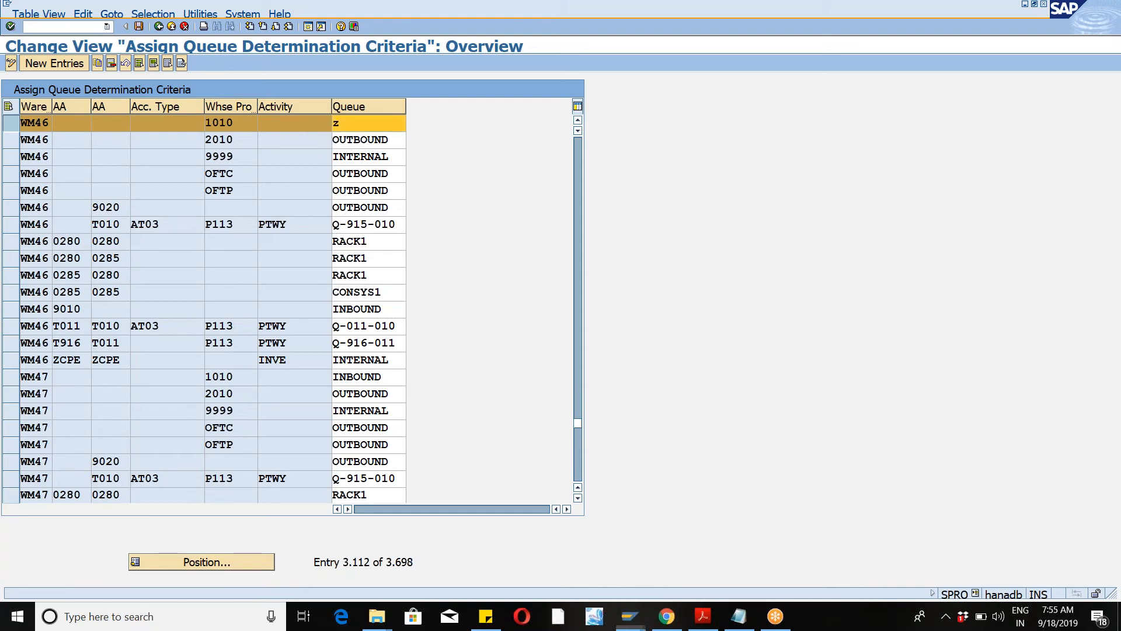
Step: Assign queue ZOUT1 to warehouse process type 2010 in WM46
click(249, 140)
click(396, 143)
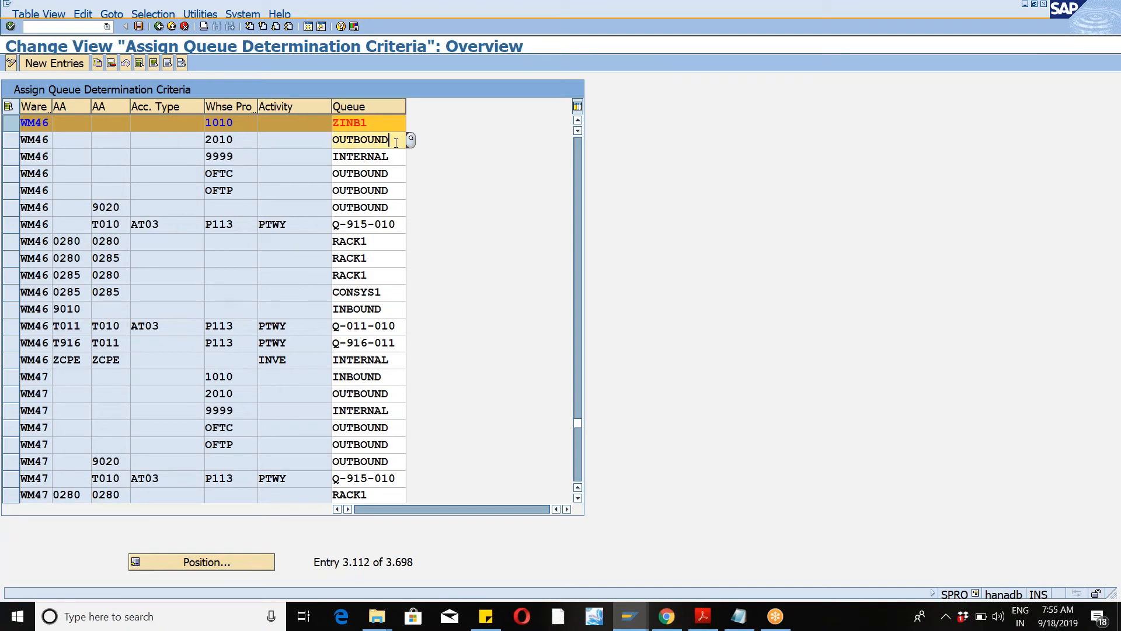
key(BackSpace)
key(BackSpace)
key(BackSpace)
key(BackSpace)
key(BackSpace)
key(BackSpace)
key(BackSpace)
key(BackSpace)
text(zou)
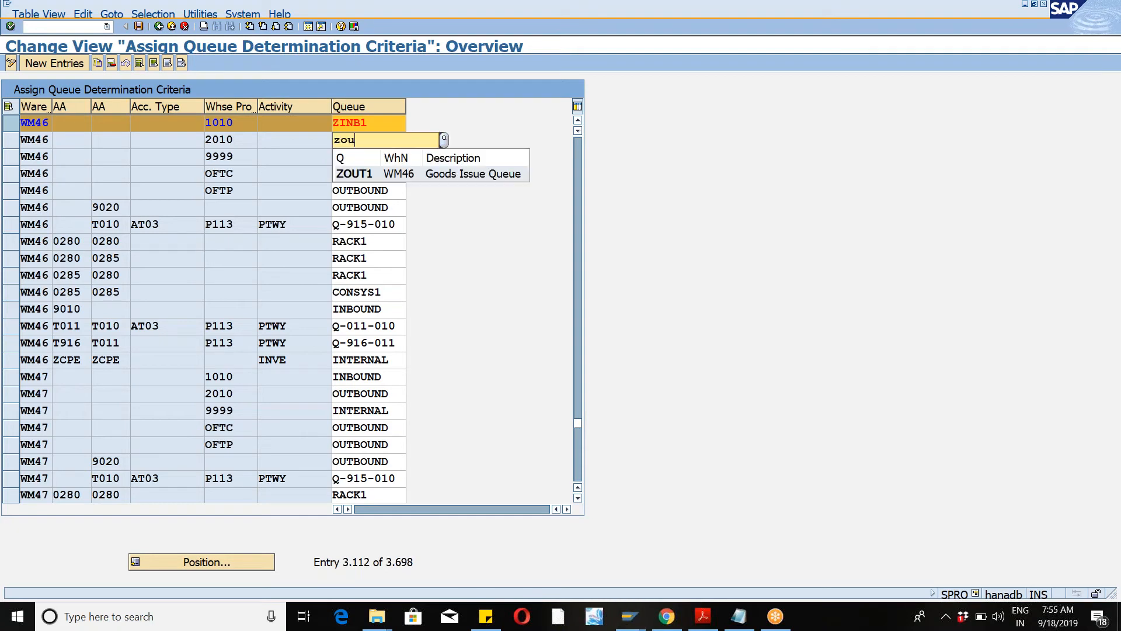
key(Down)
key(Return)
key(Return)
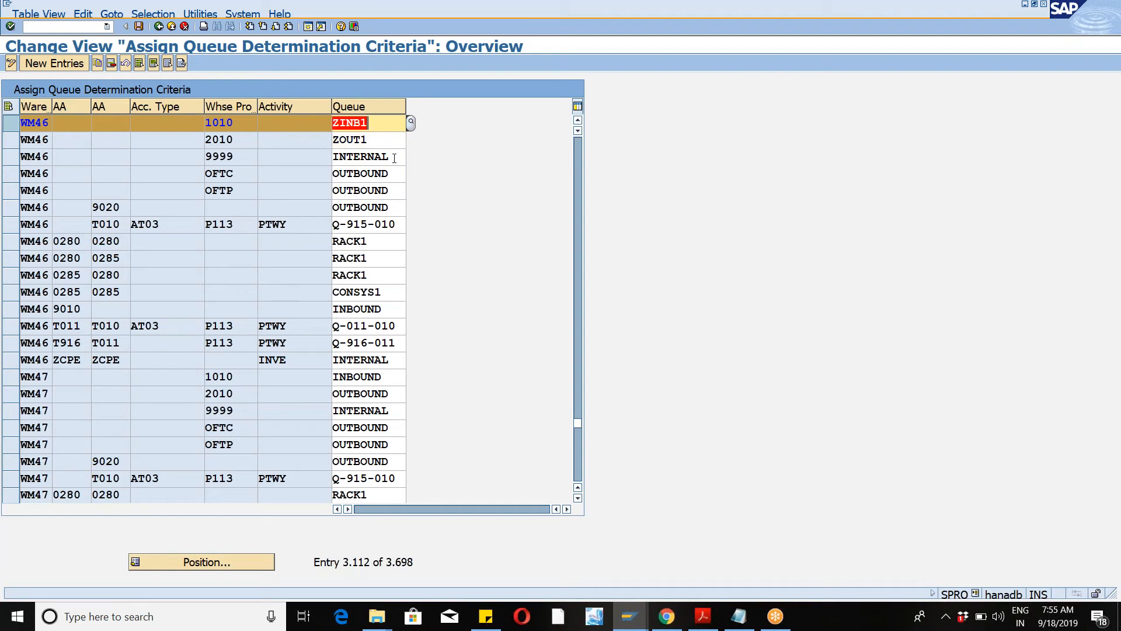
Step: Assign queue ZINT1 to warehouse process type 9999 and save under the suggested customizing request
click(394, 159)
key(BackSpace)
key(BackSpace)
key(BackSpace)
key(BackSpace)
key(BackSpace)
key(BackSpace)
key(BackSpace)
key(BackSpace)
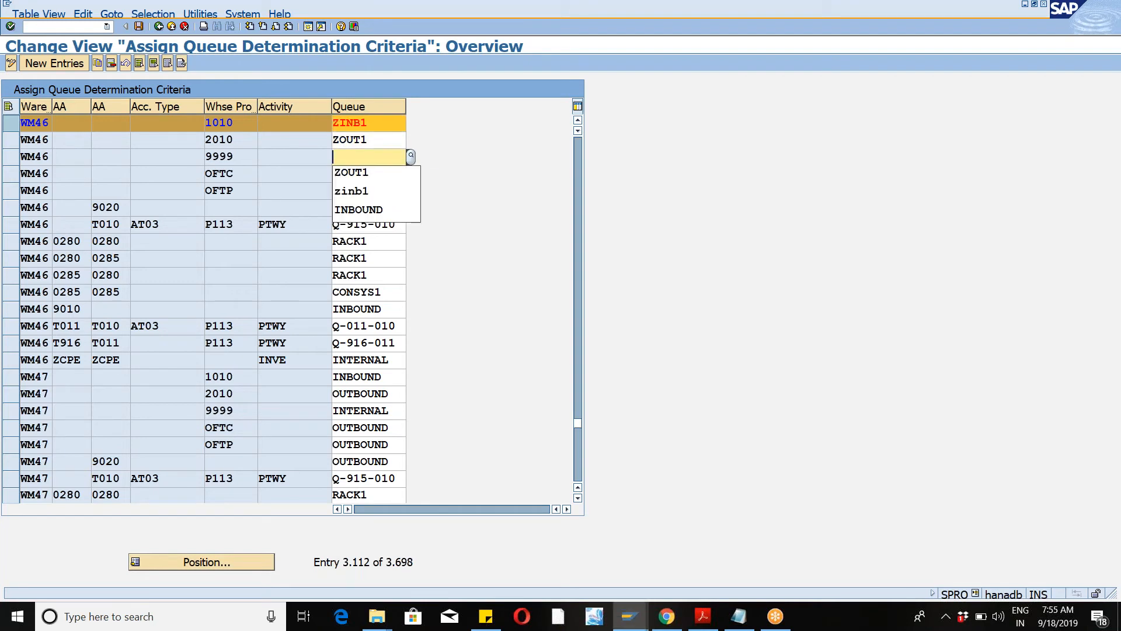
key(Down)
key(Down)
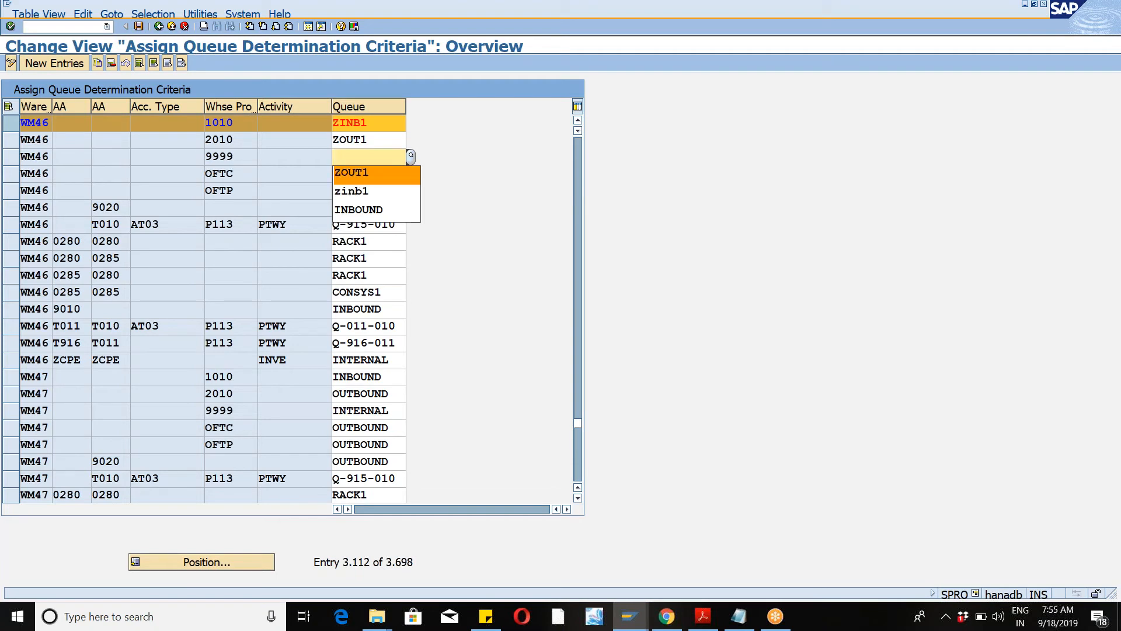
click(362, 163)
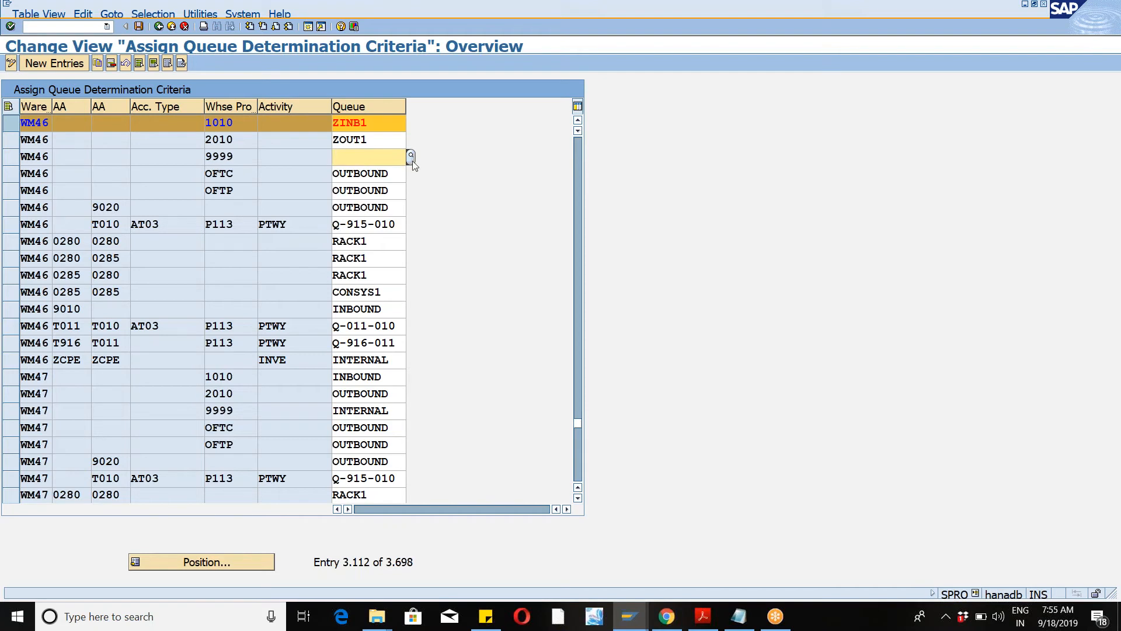
click(412, 162)
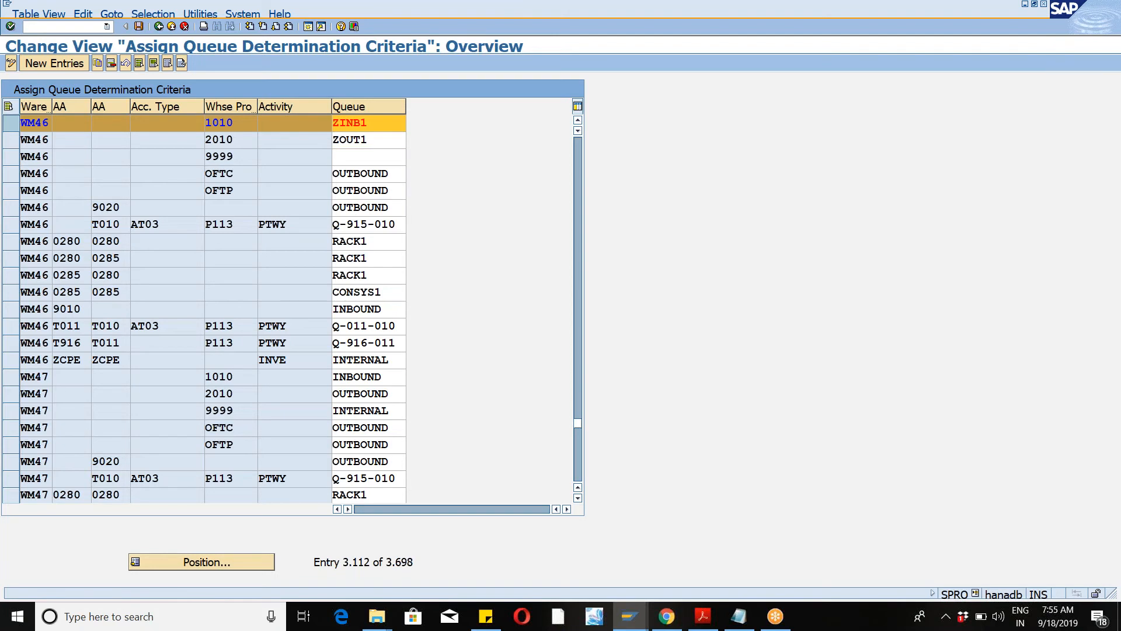
click(68, 383)
double_click(67, 382)
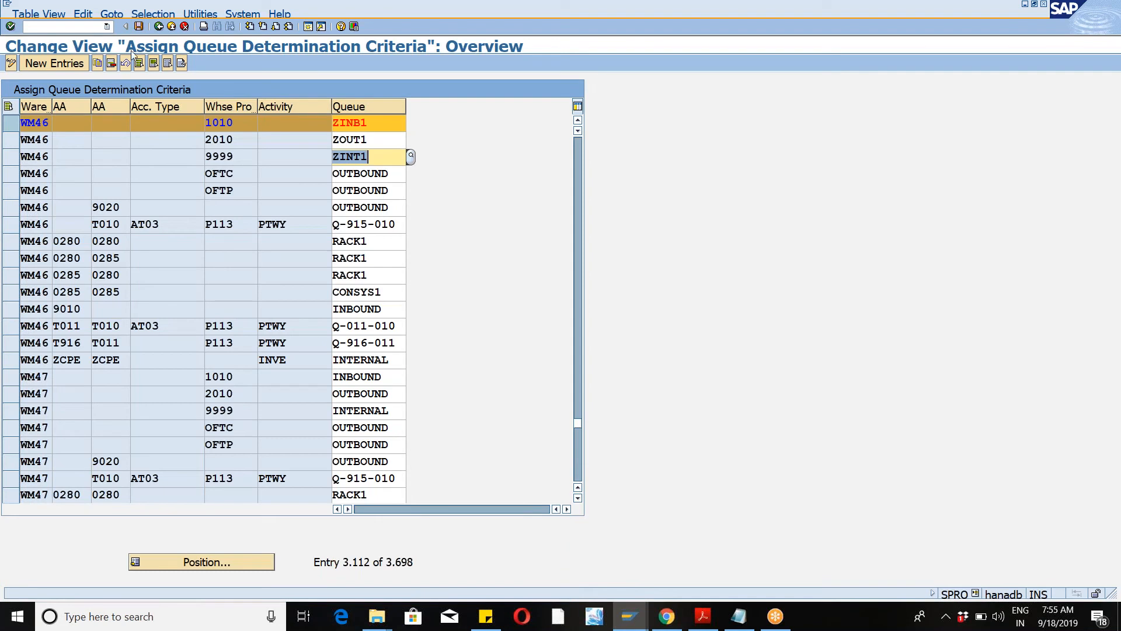
click(141, 28)
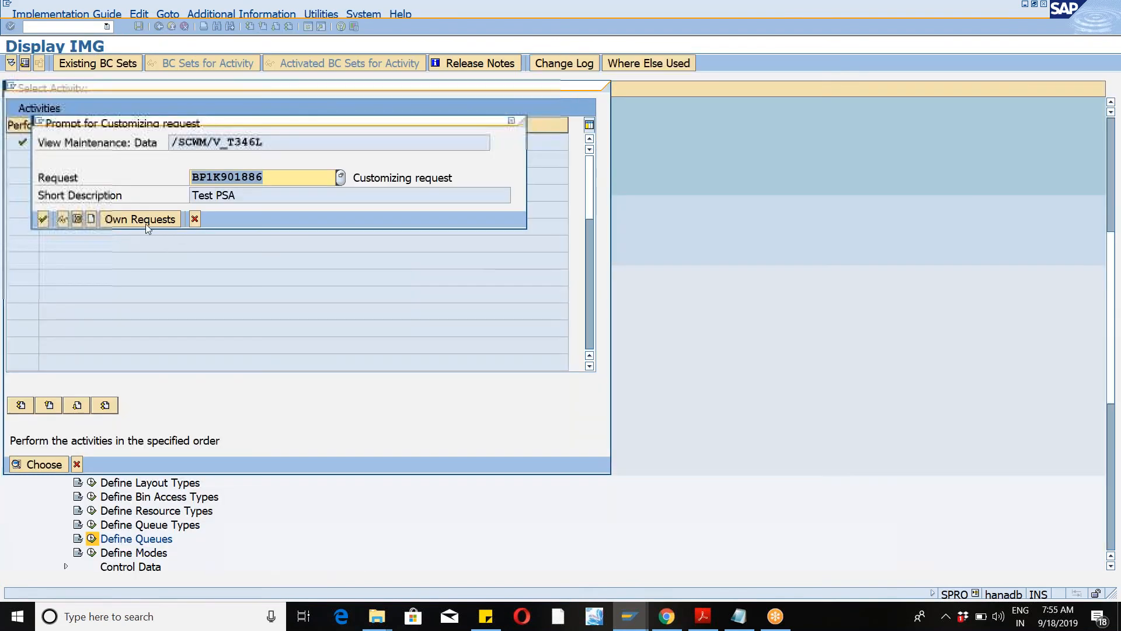
click(44, 218)
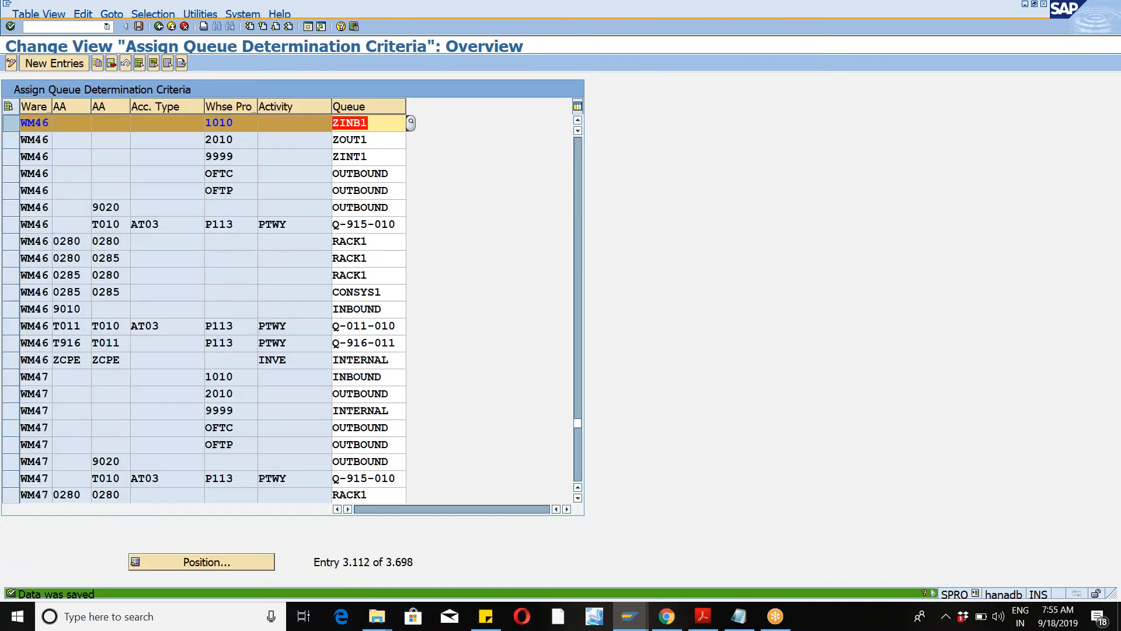
Step: Check the WM46 queue assignments for warehouse process types 1010, 2010 and 9999
click(240, 124)
click(240, 140)
click(241, 156)
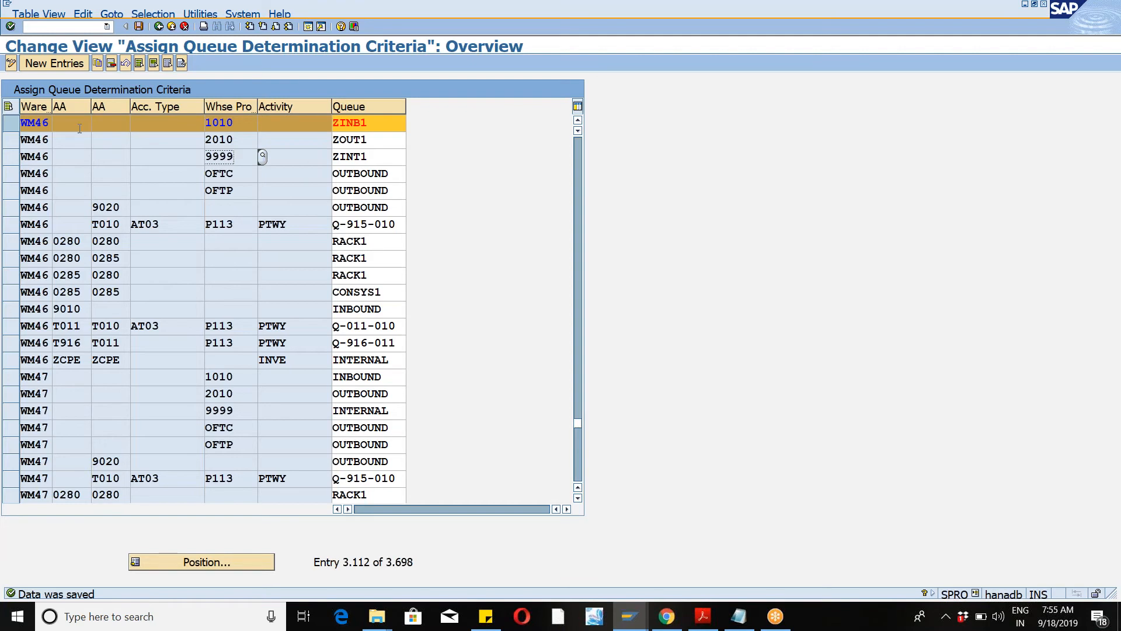
drag(90, 107, 133, 107)
click(102, 121)
click(159, 136)
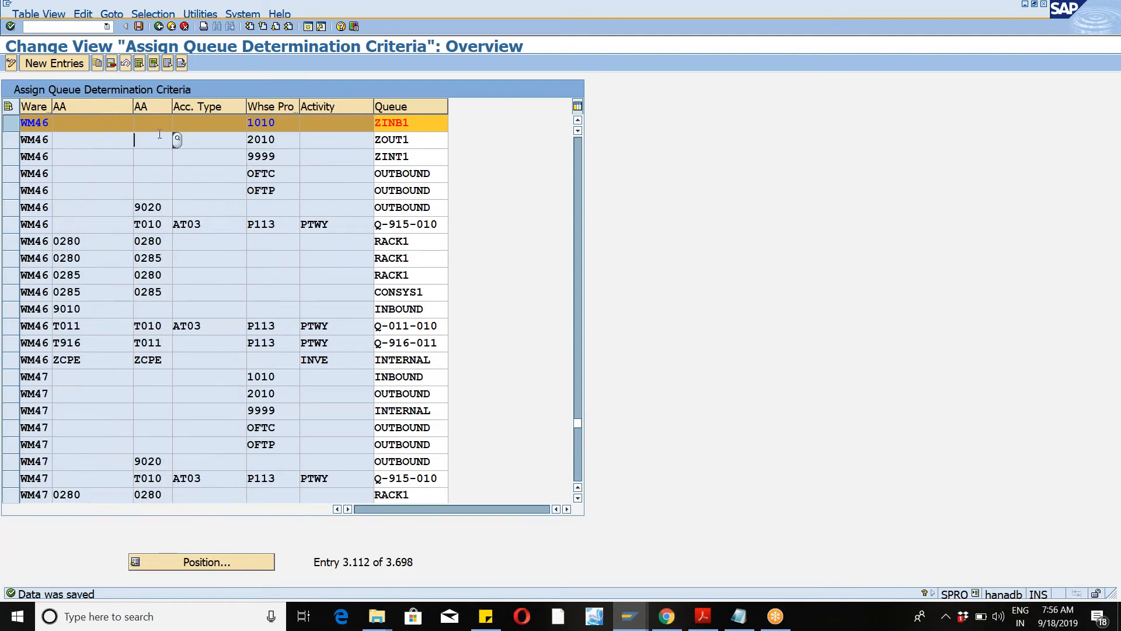
click(224, 124)
click(320, 127)
click(419, 128)
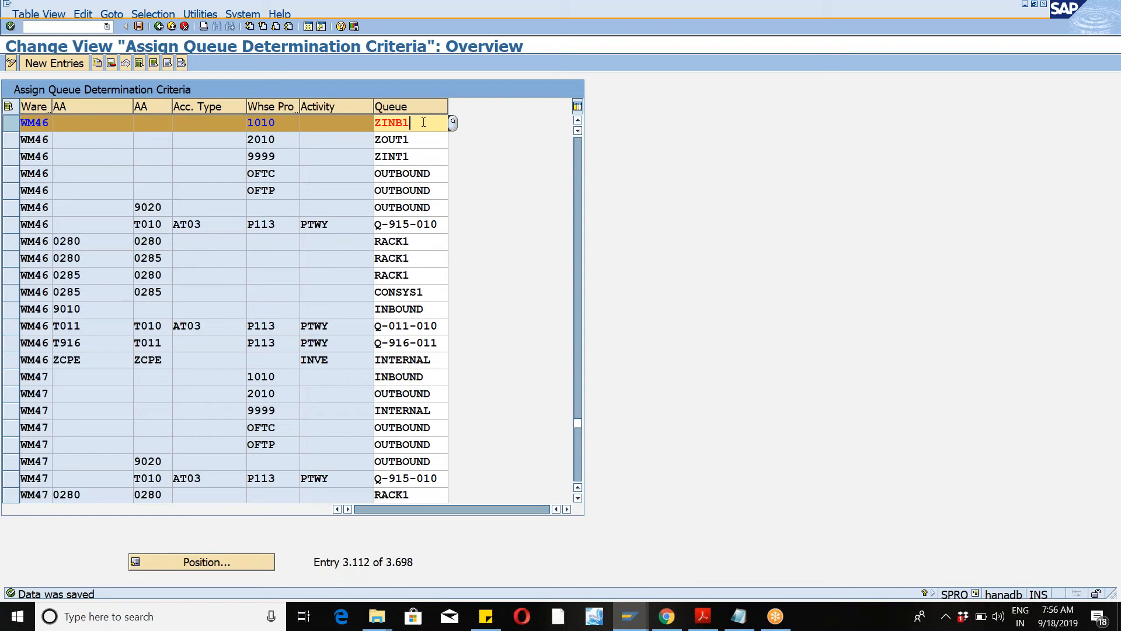
click(139, 27)
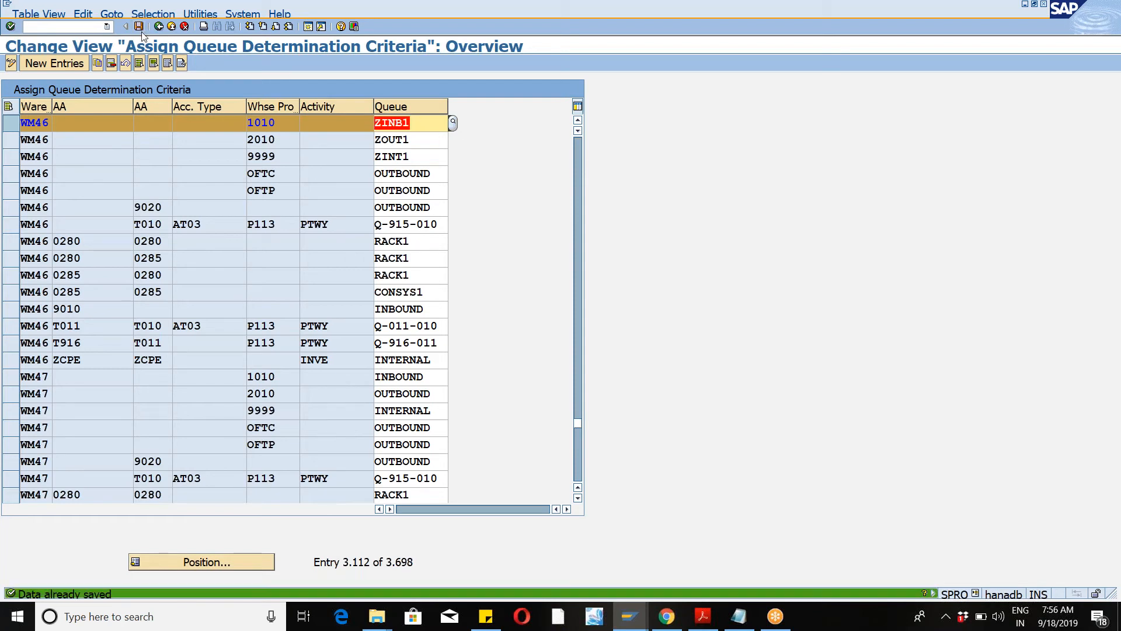
Step: Open the Define Queue Access Sequences activity and review warehouse WM46's access sequence, then close the activity list
click(162, 27)
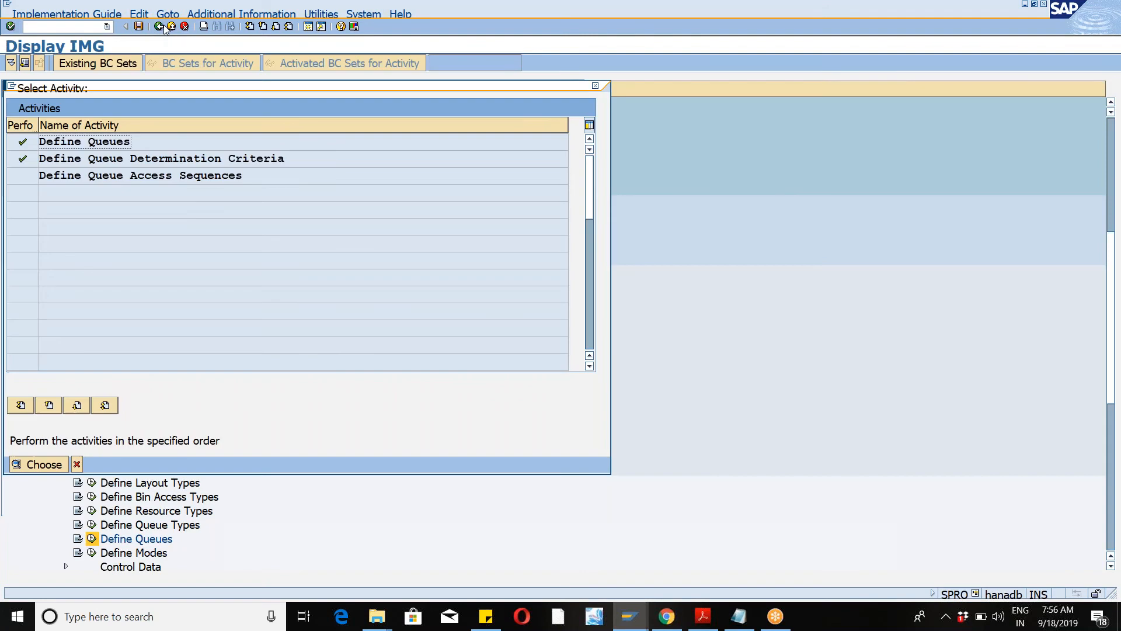
double_click(169, 176)
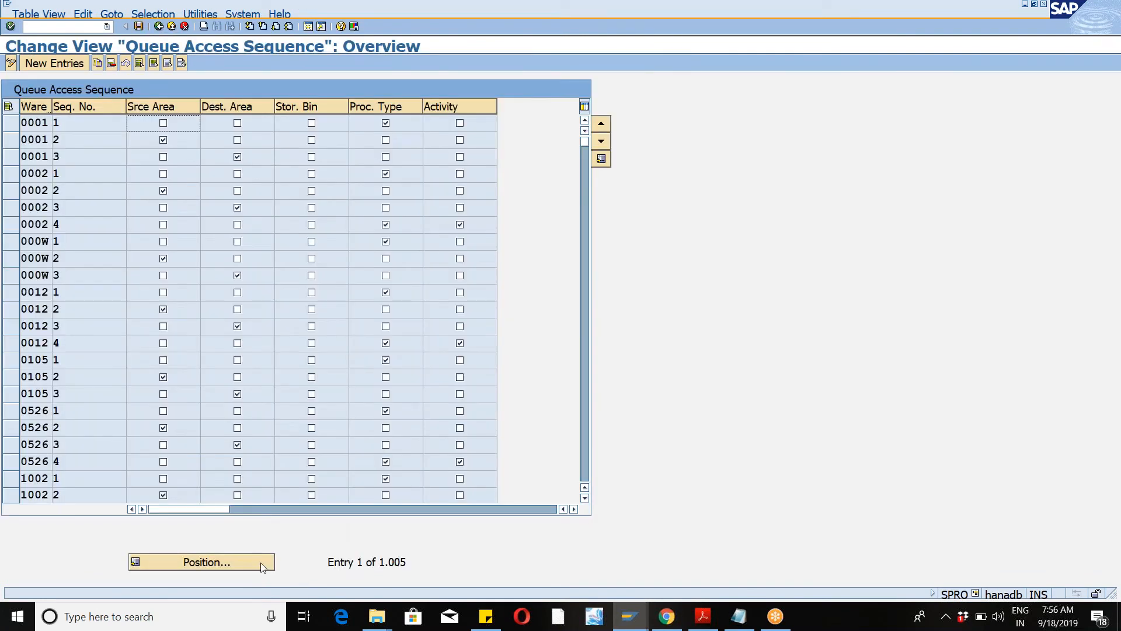
click(262, 562)
text(wm46)
key(Return)
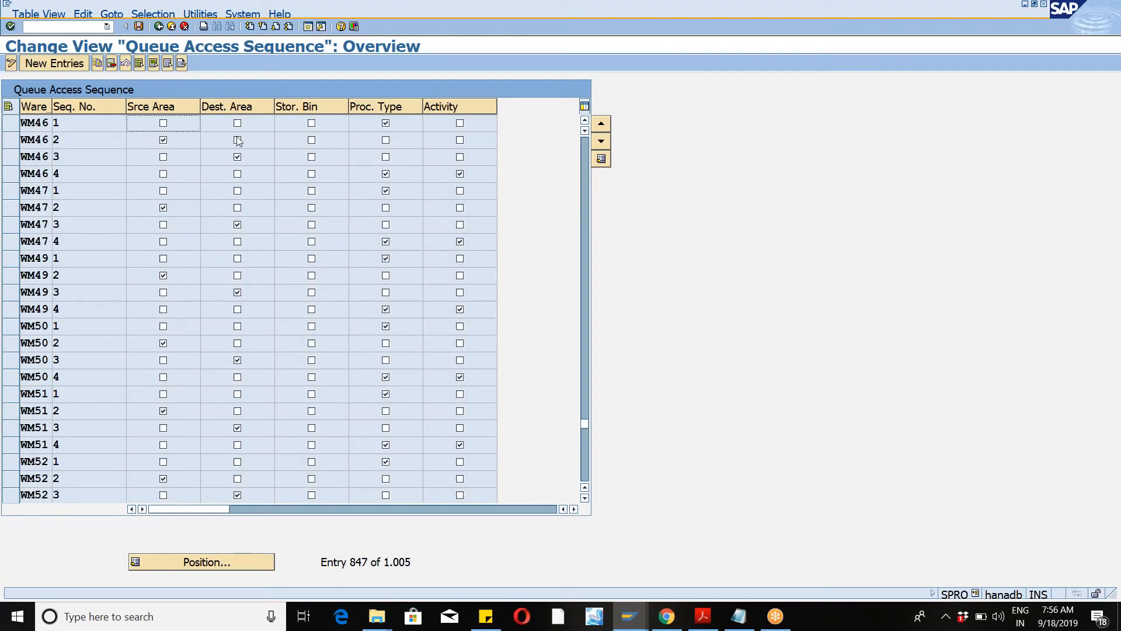
click(138, 26)
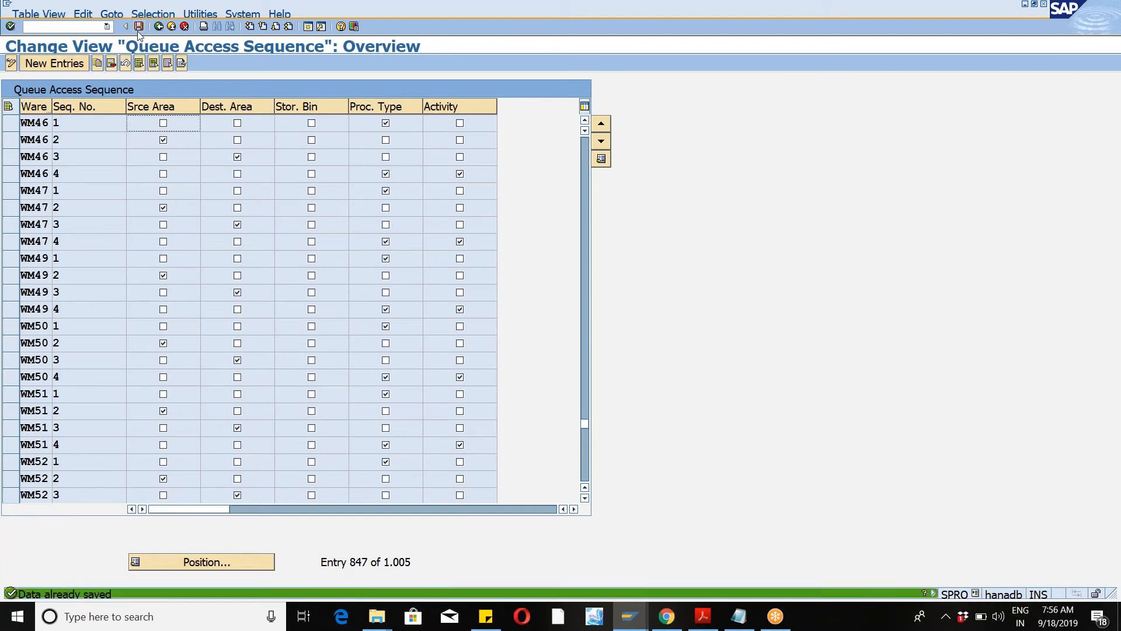
click(171, 26)
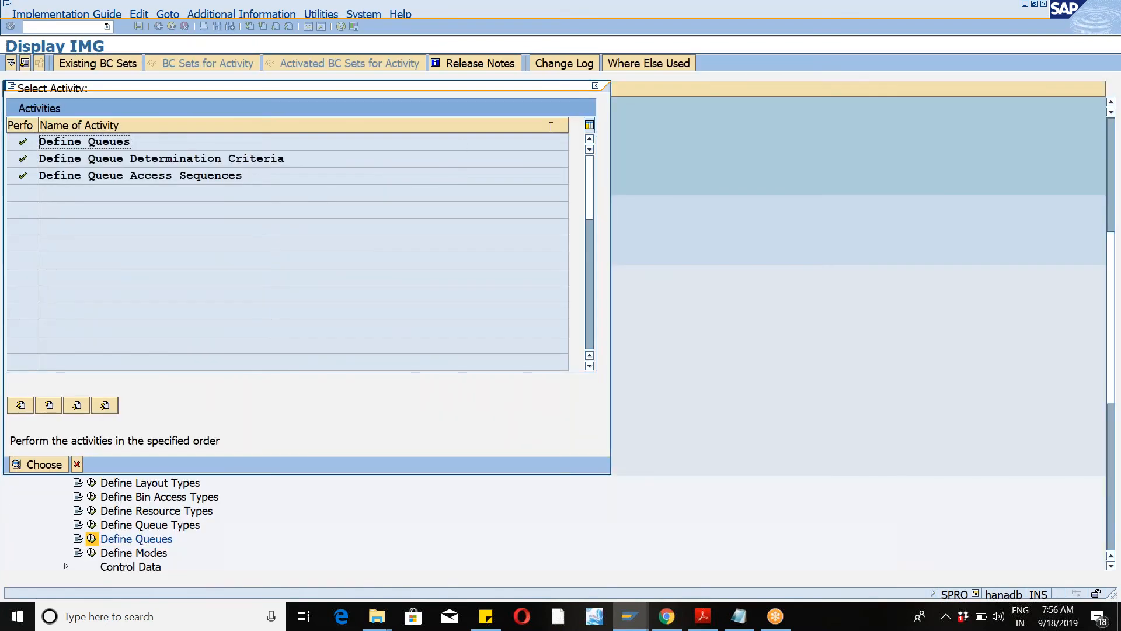
click(597, 87)
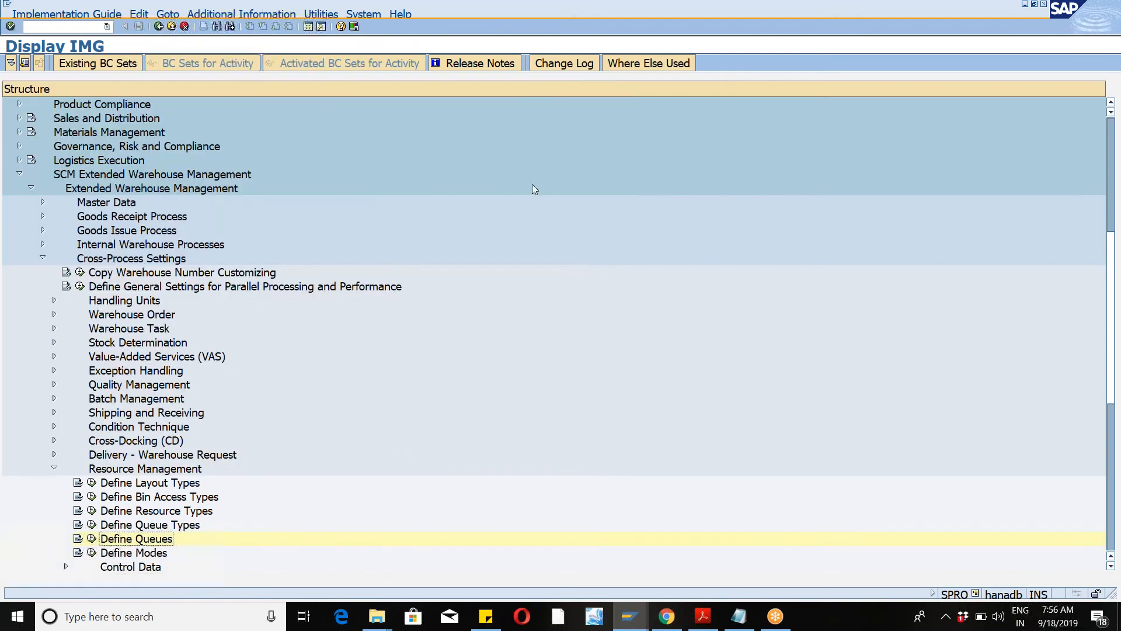
Step: Start transaction /n/scwm/rfui and choose 02 System-Guided processing
click(107, 26)
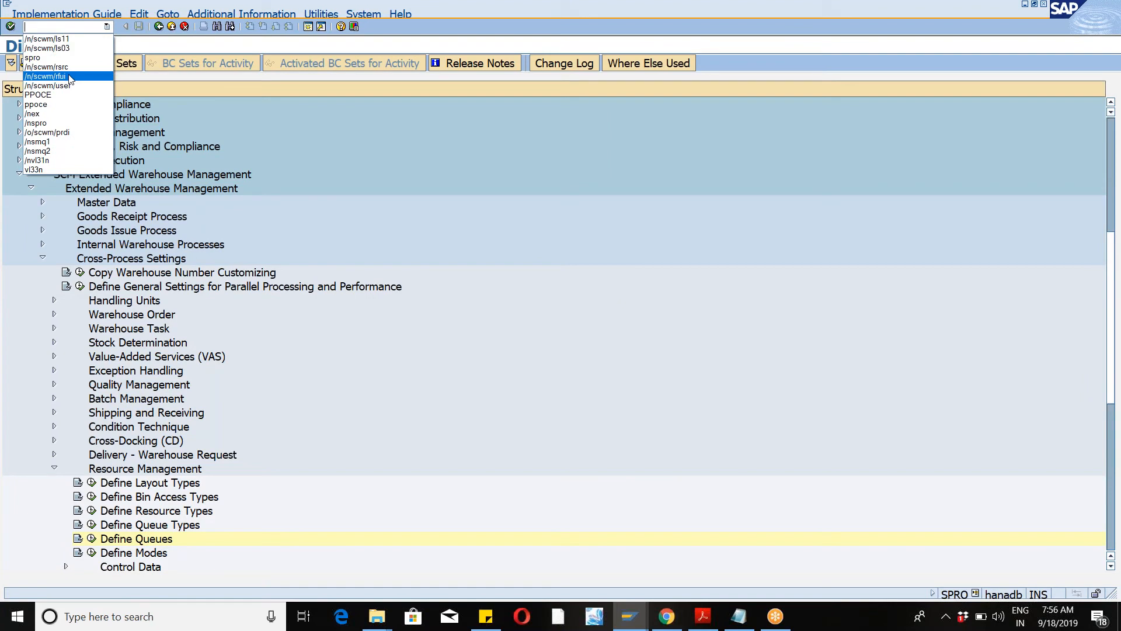
click(45, 76)
click(12, 28)
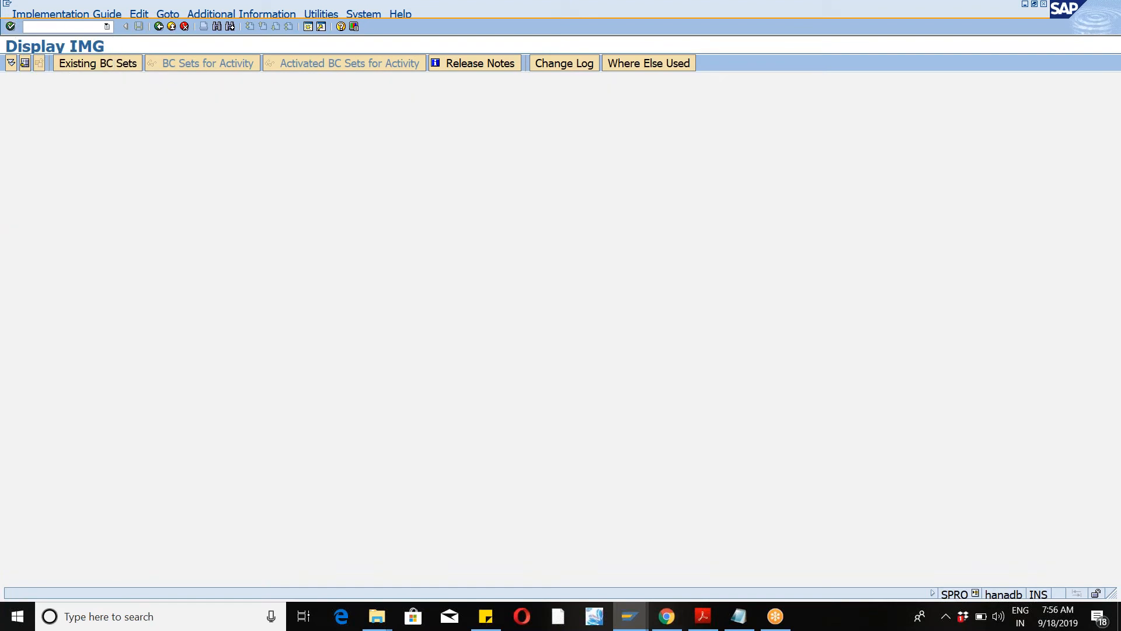
click(162, 110)
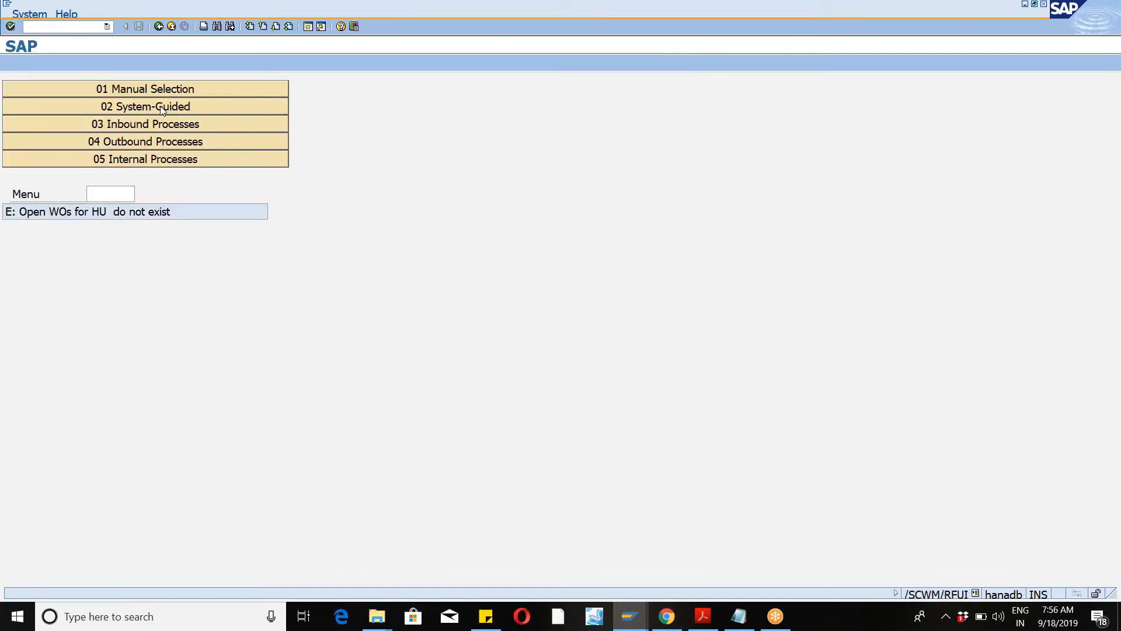
click(157, 112)
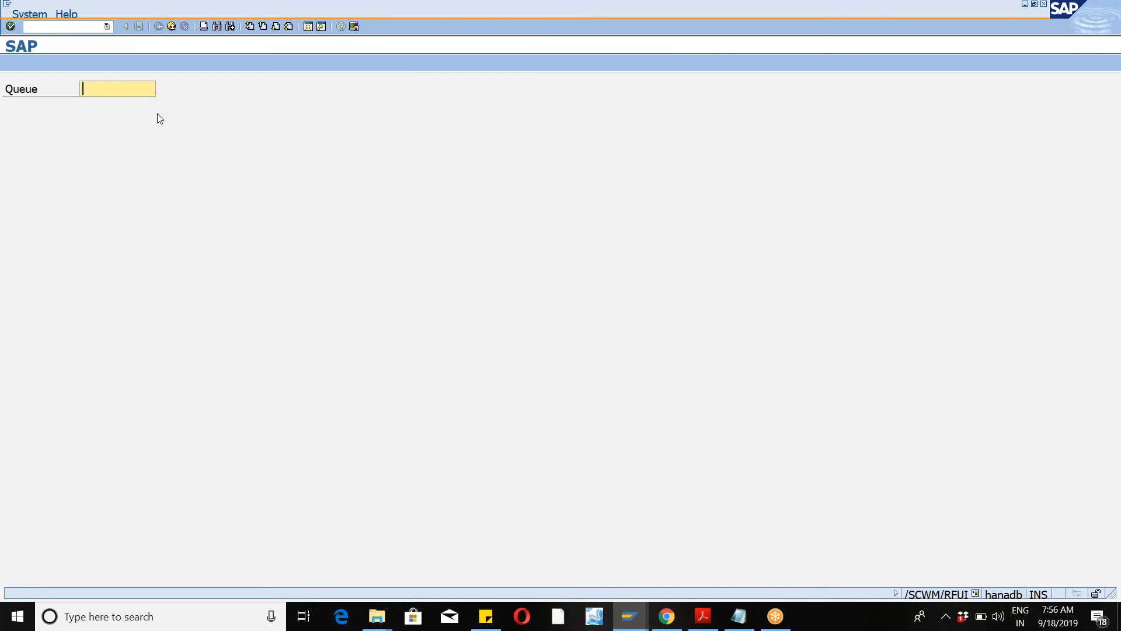
Step: Display the RF screen's technical information, close it, and return to the RF main menu
key(ctrl+shift+F1)
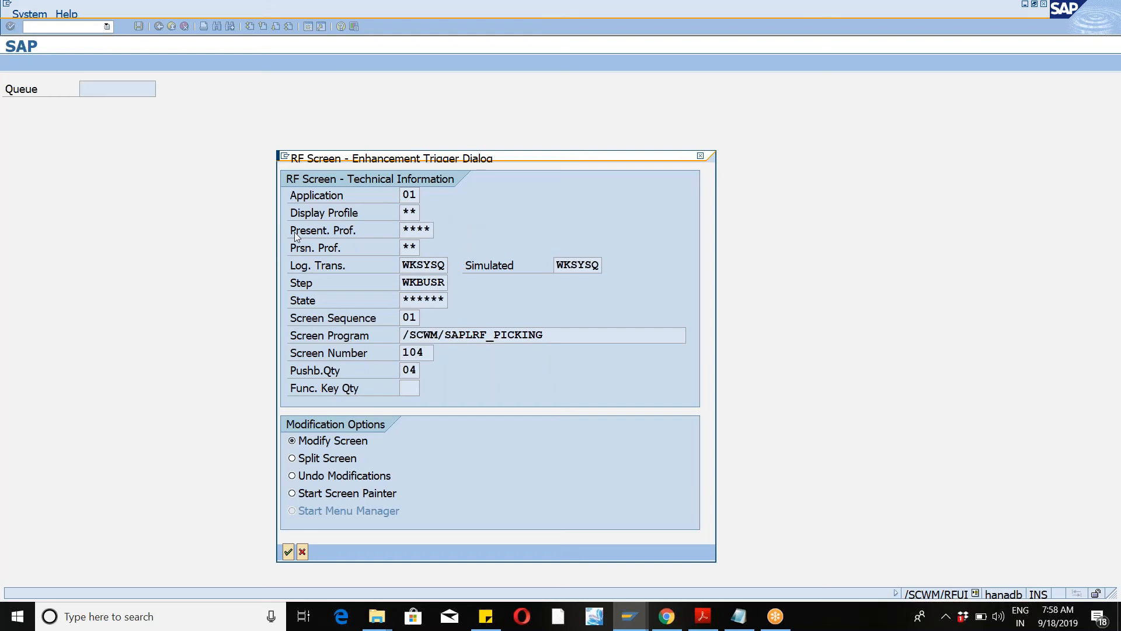
drag(292, 233, 429, 260)
click(700, 156)
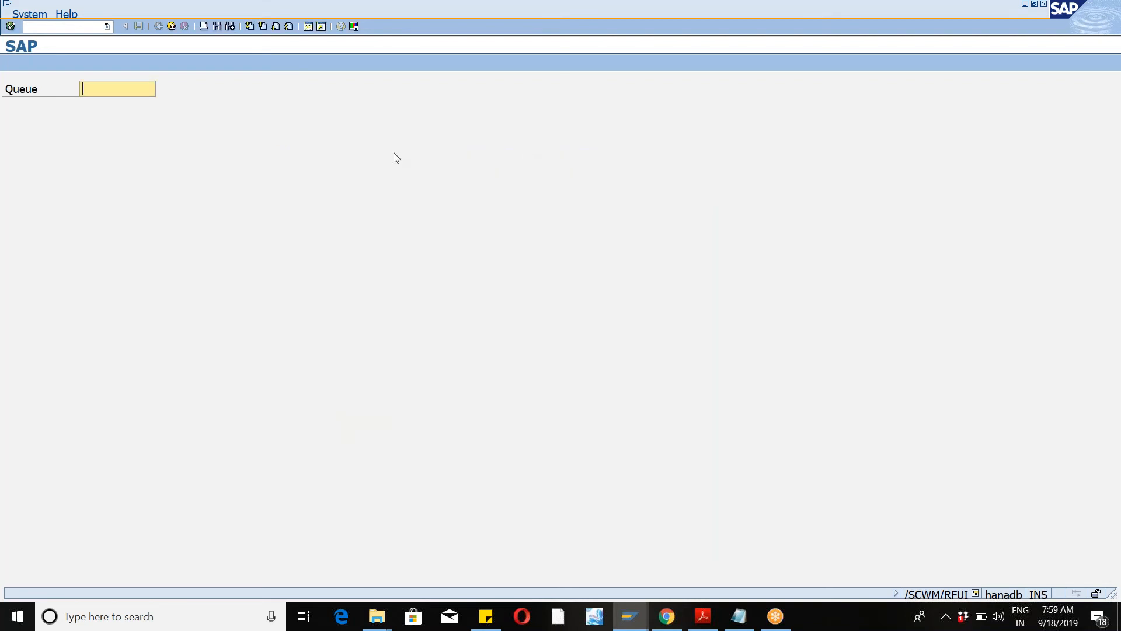
key(F7)
key(F7)
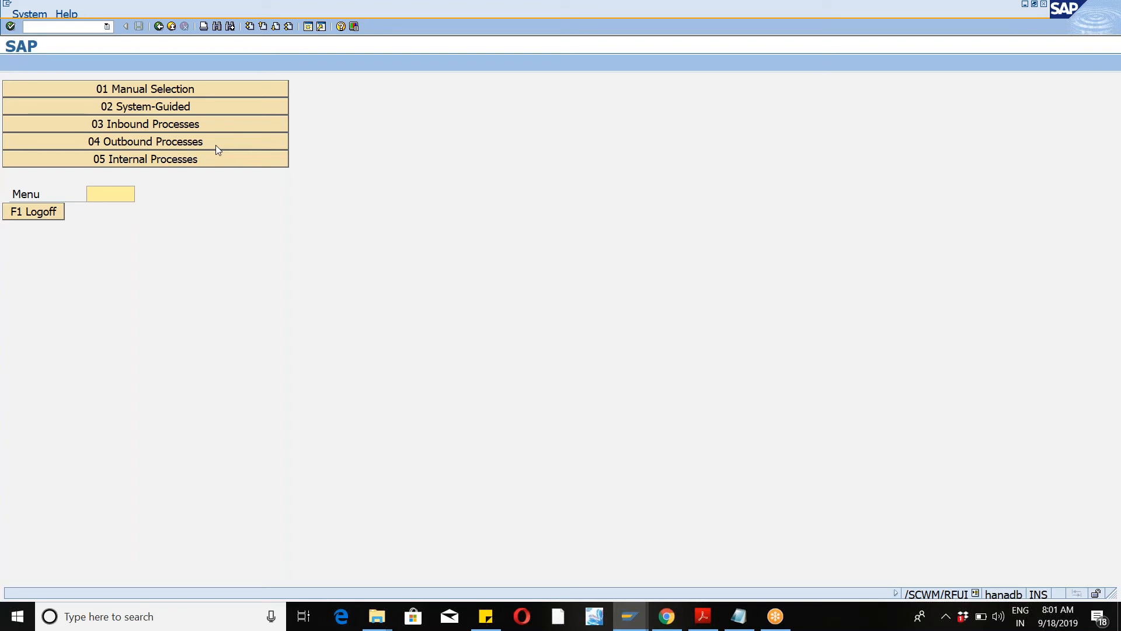
Step: Open the Customizing activity Assign Presentation Profile to Warehouse under SCM Extended Warehouse Management's Mobile Data Entry
click(307, 27)
text(spro)
key(Return)
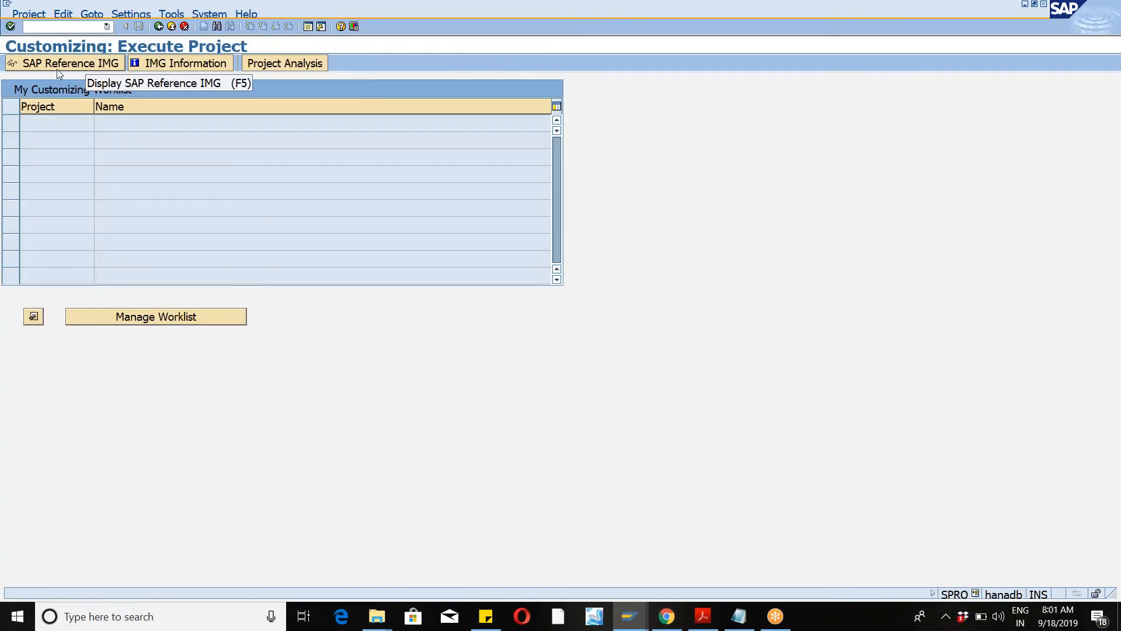
click(54, 68)
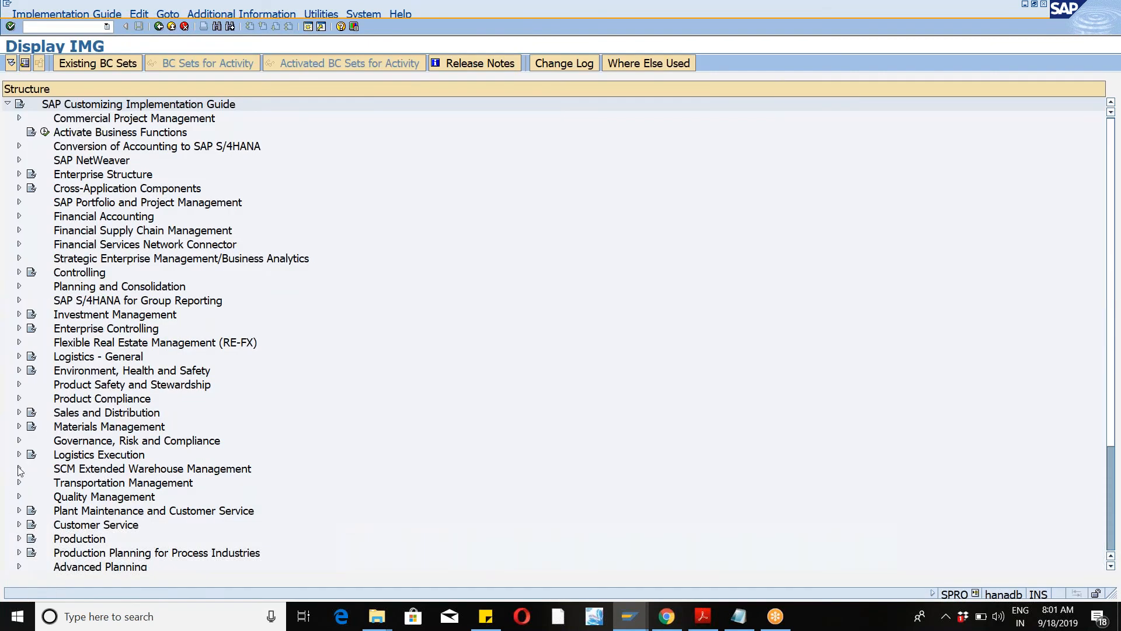
click(19, 468)
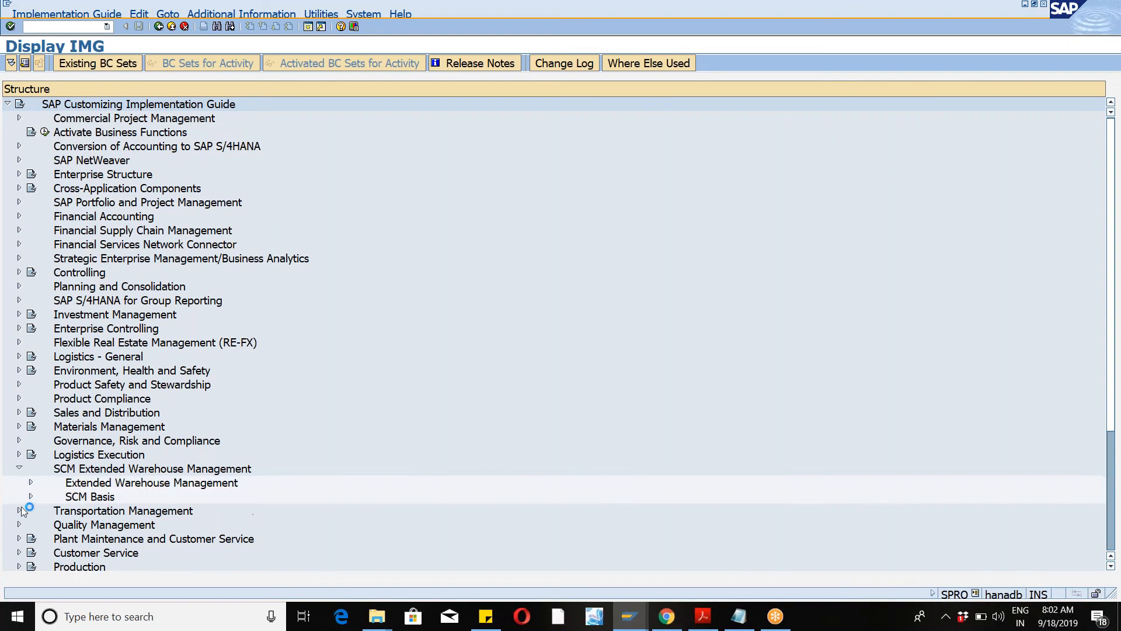
click(31, 483)
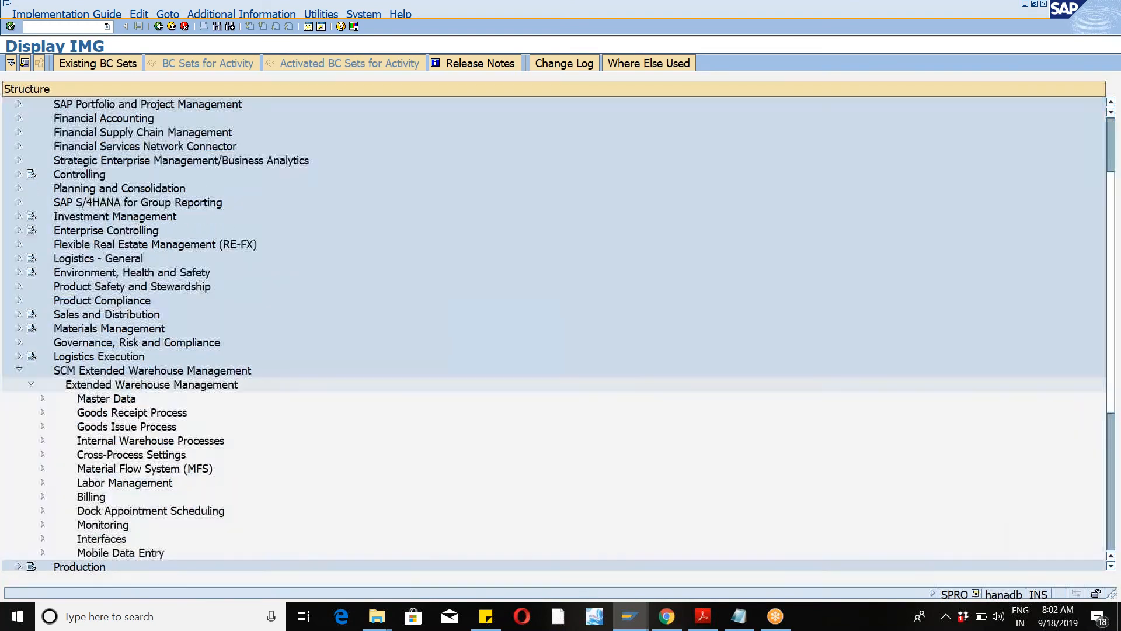
click(42, 553)
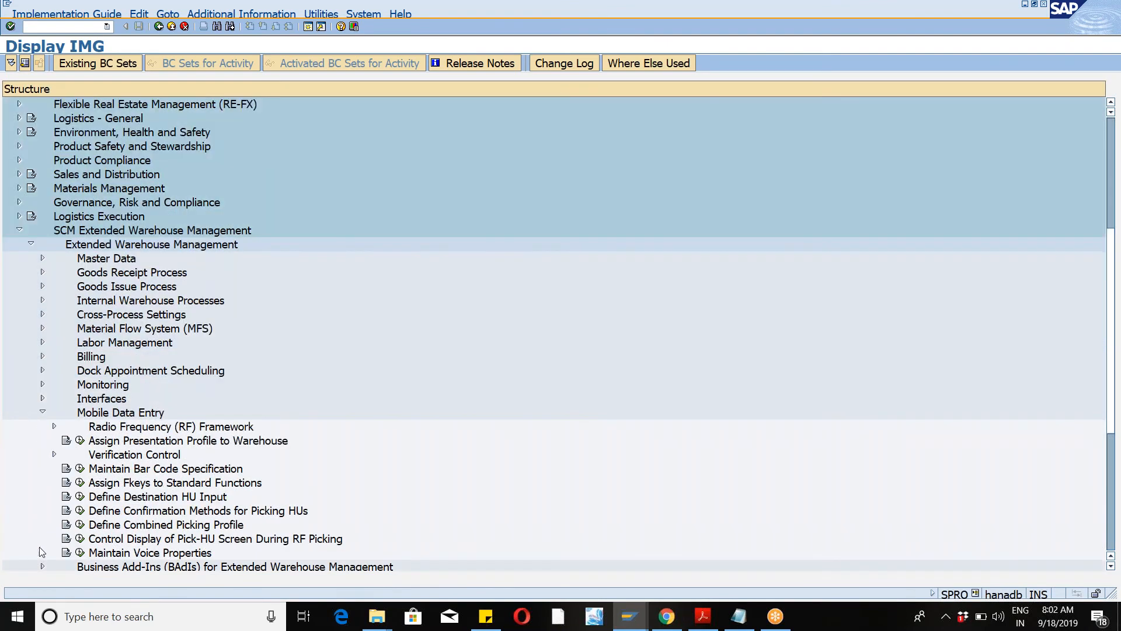
click(80, 440)
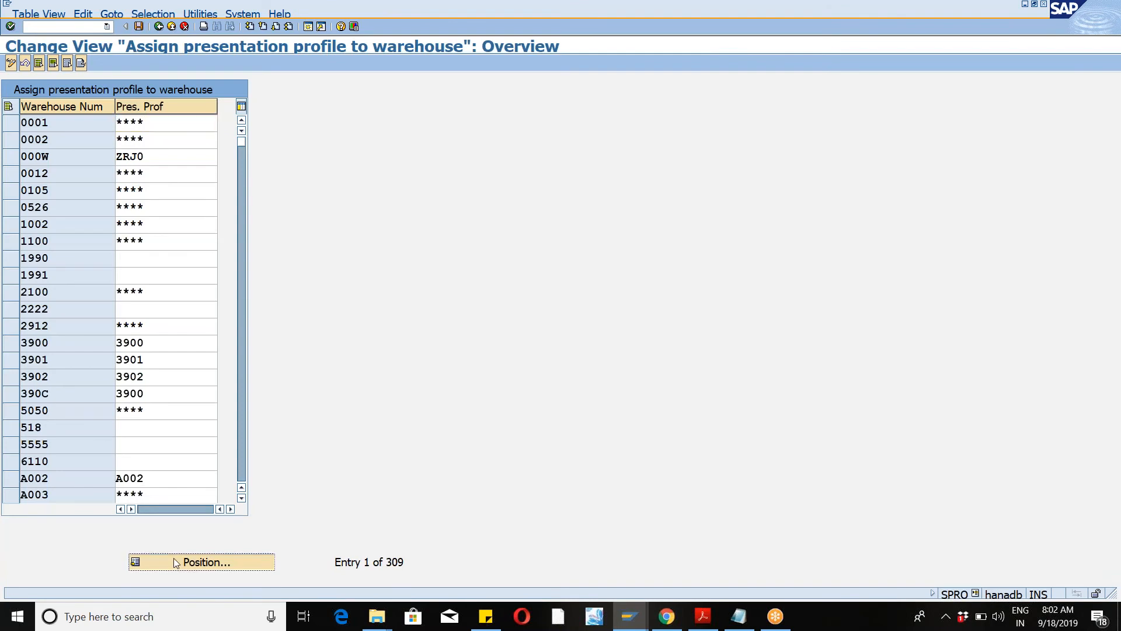
Step: Position the list on warehouse WM46 to check its presentation profile, then leave the activity
click(175, 563)
text(wm46)
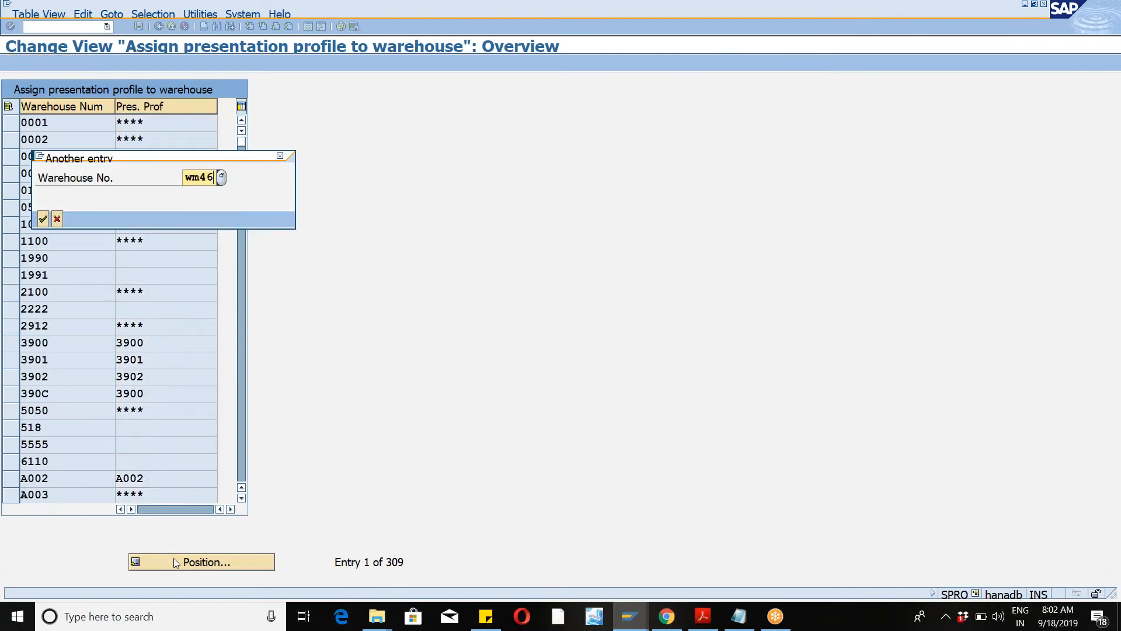
key(Return)
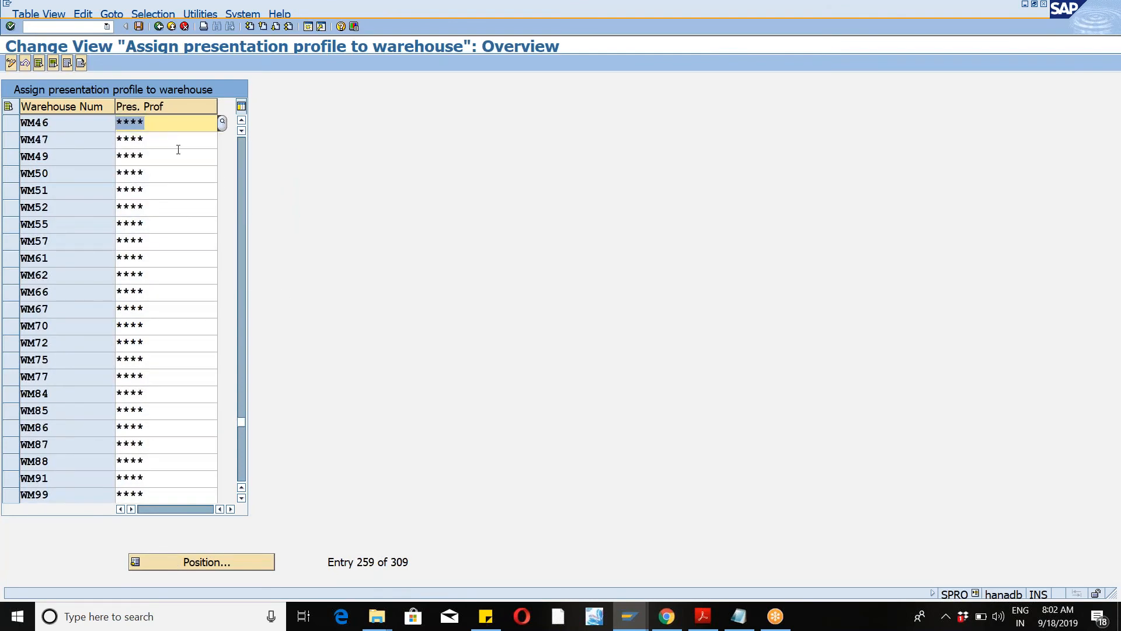
click(165, 126)
click(185, 26)
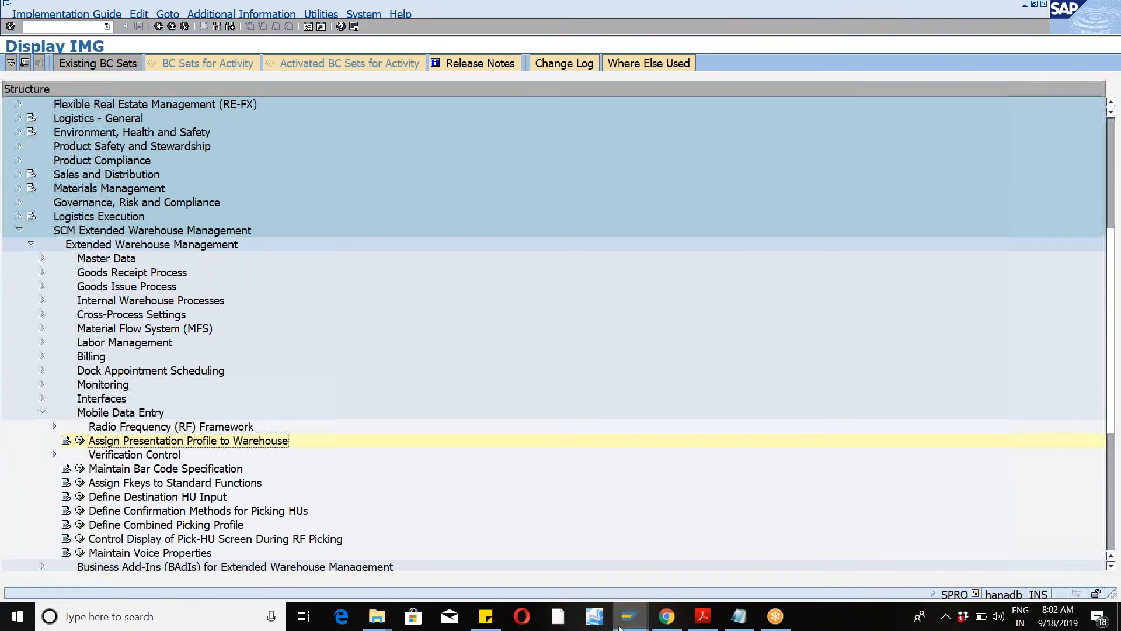
Step: Return to the RF session's queue screen, display its technical information, and close it
mouse_move(620, 626)
click(721, 543)
click(199, 109)
click(164, 111)
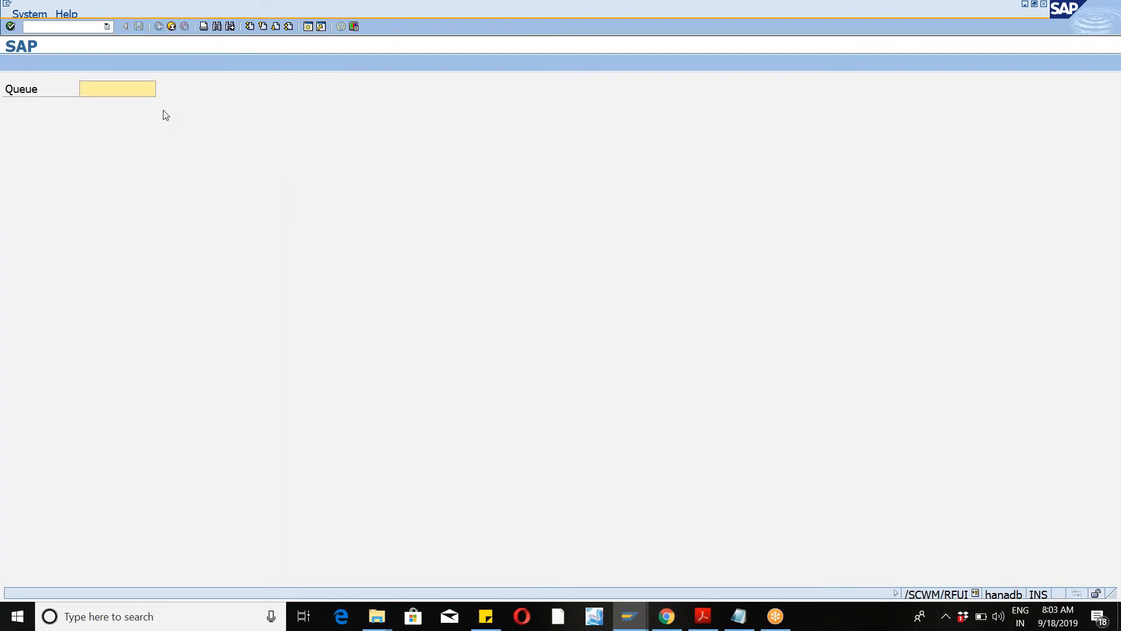
key(ctrl+shift+F1)
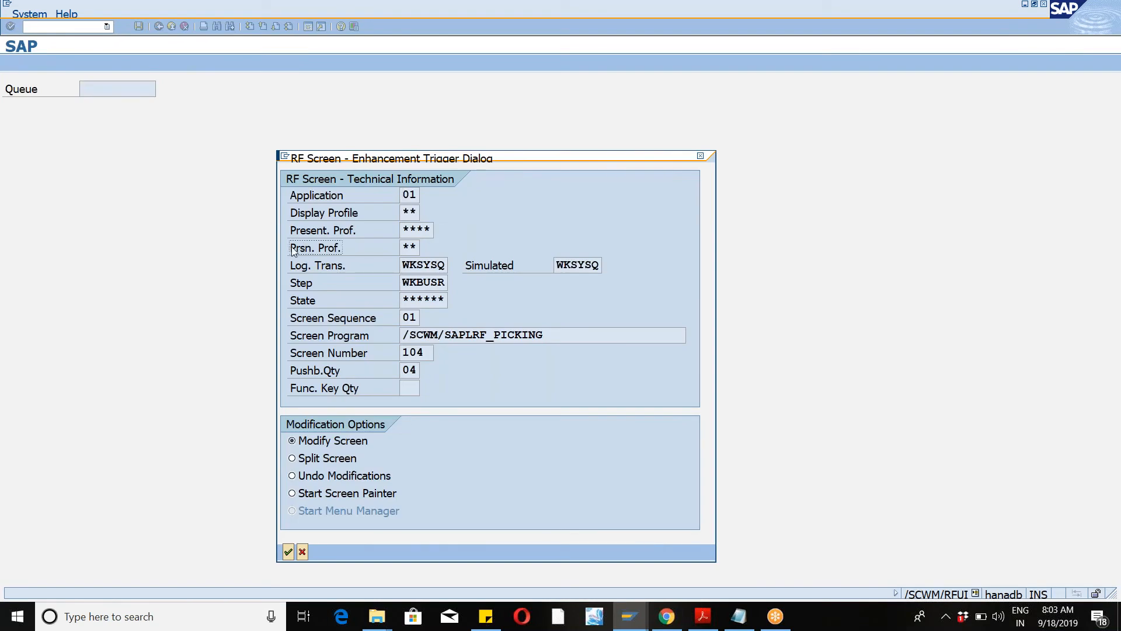
click(318, 247)
click(701, 156)
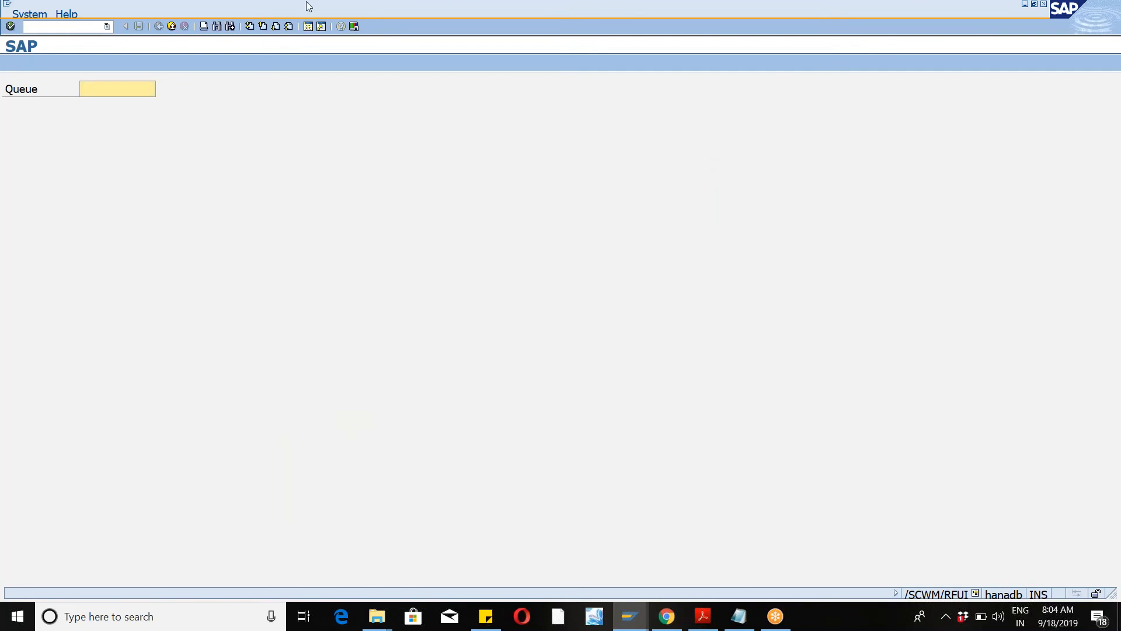
Step: Open the User Settings for RF view with /n/scwm/user and select the user entry in warehouse WM41
click(106, 27)
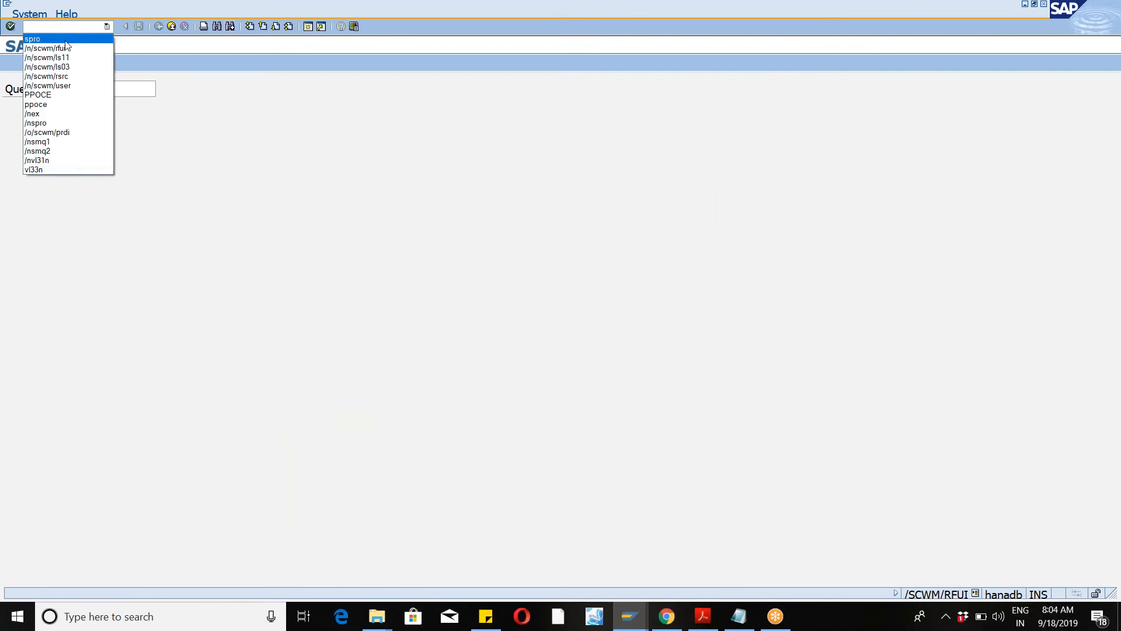
click(55, 85)
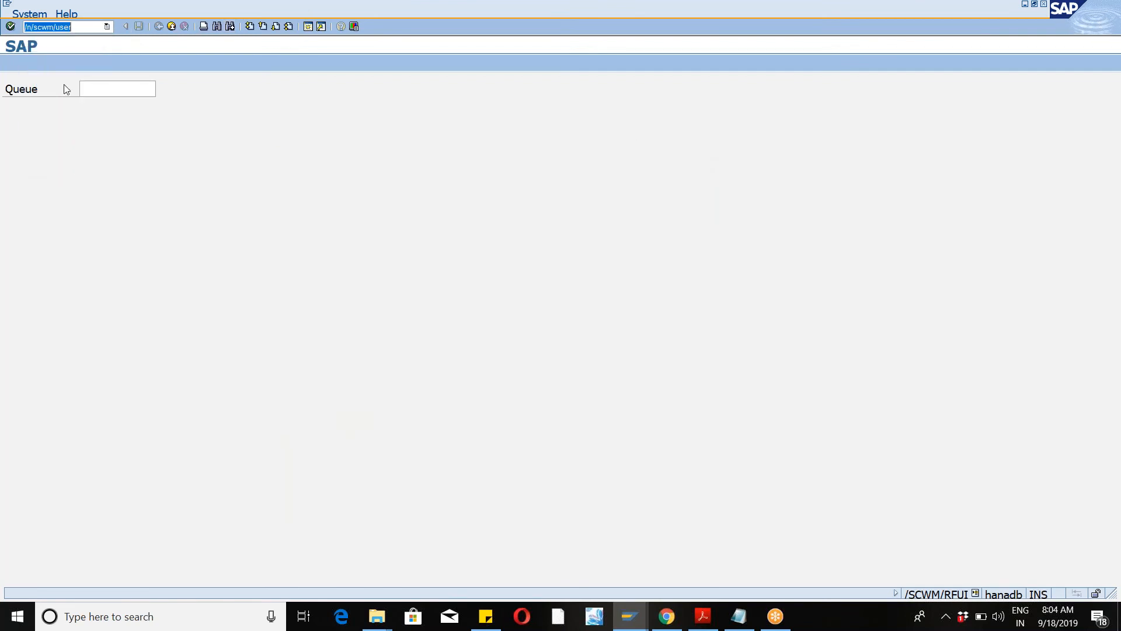
click(8, 29)
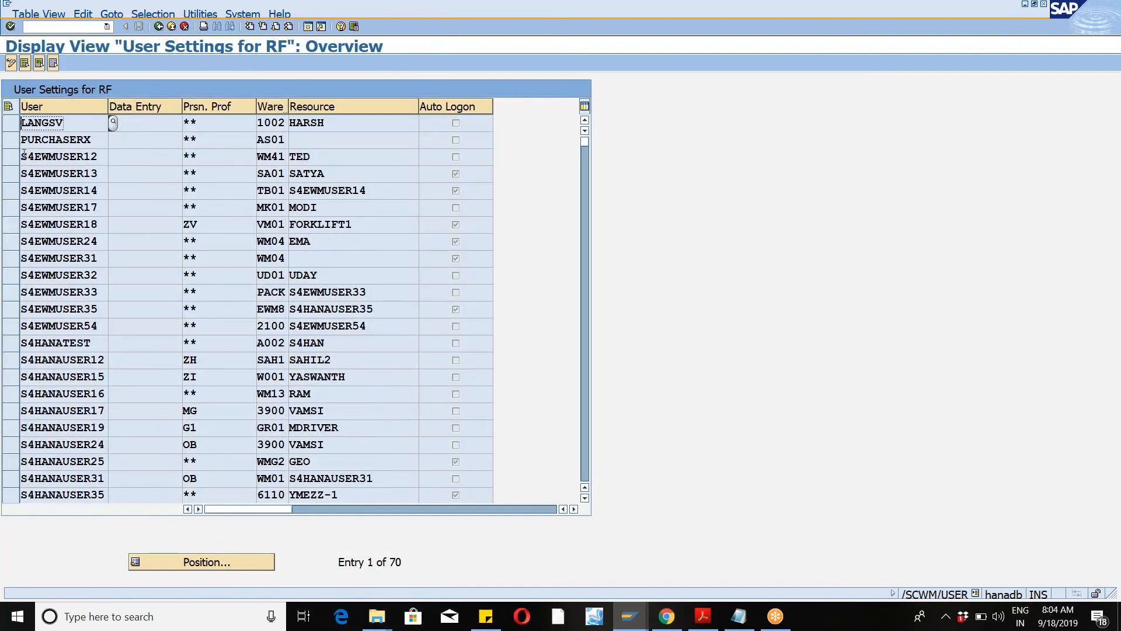
click(13, 163)
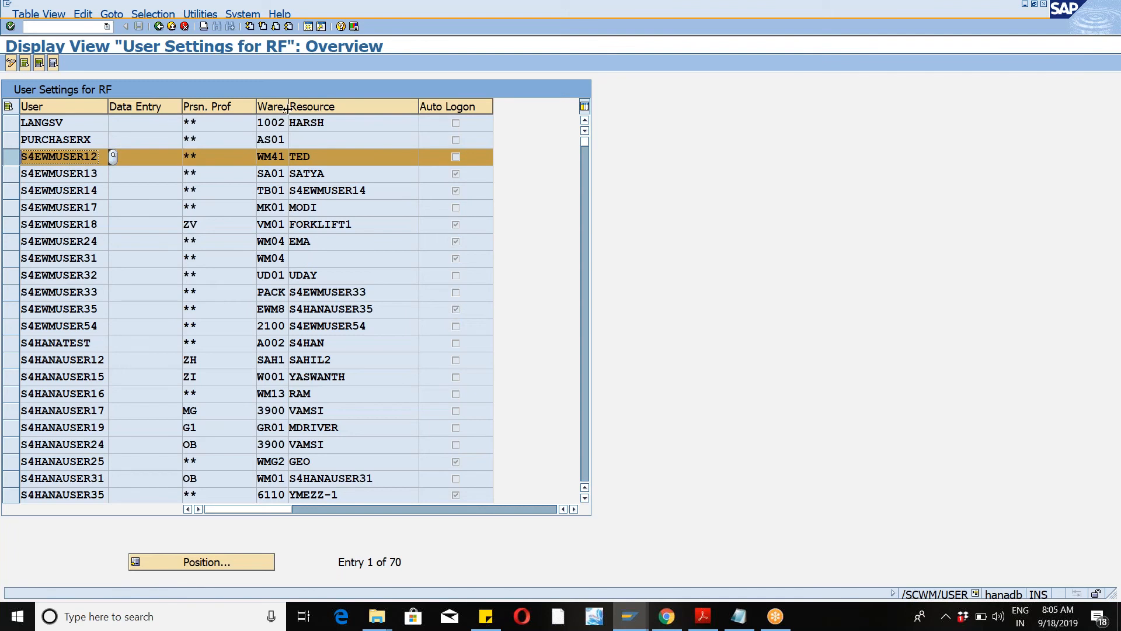
drag(288, 107, 316, 109)
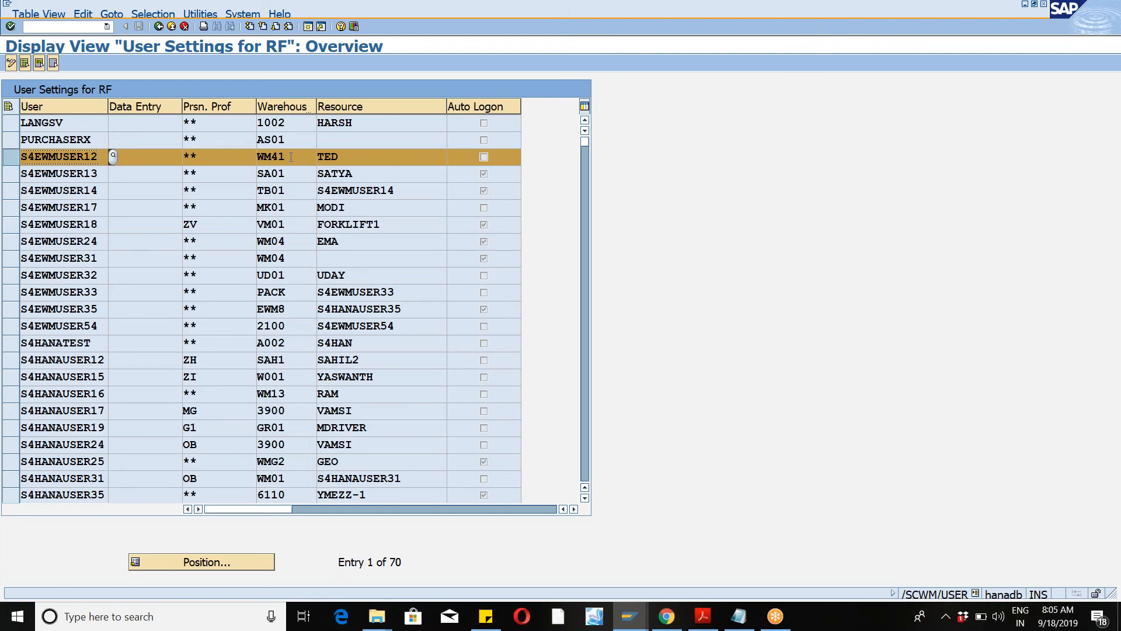
Step: Switch the RF user settings to change mode and position the list on the RF user's entry
click(11, 65)
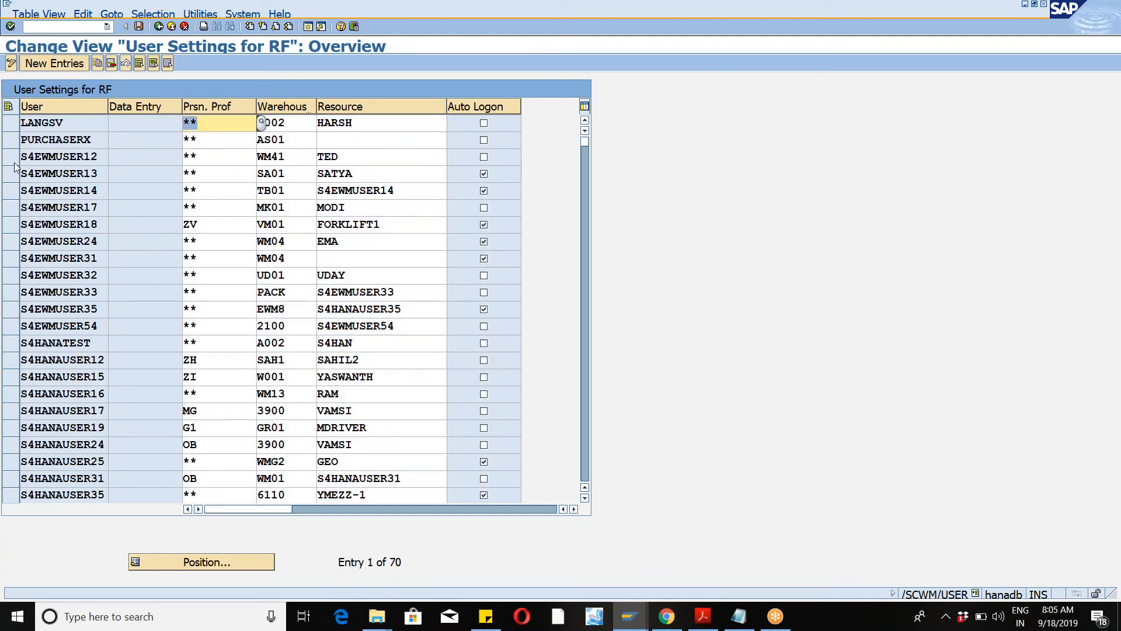
click(14, 163)
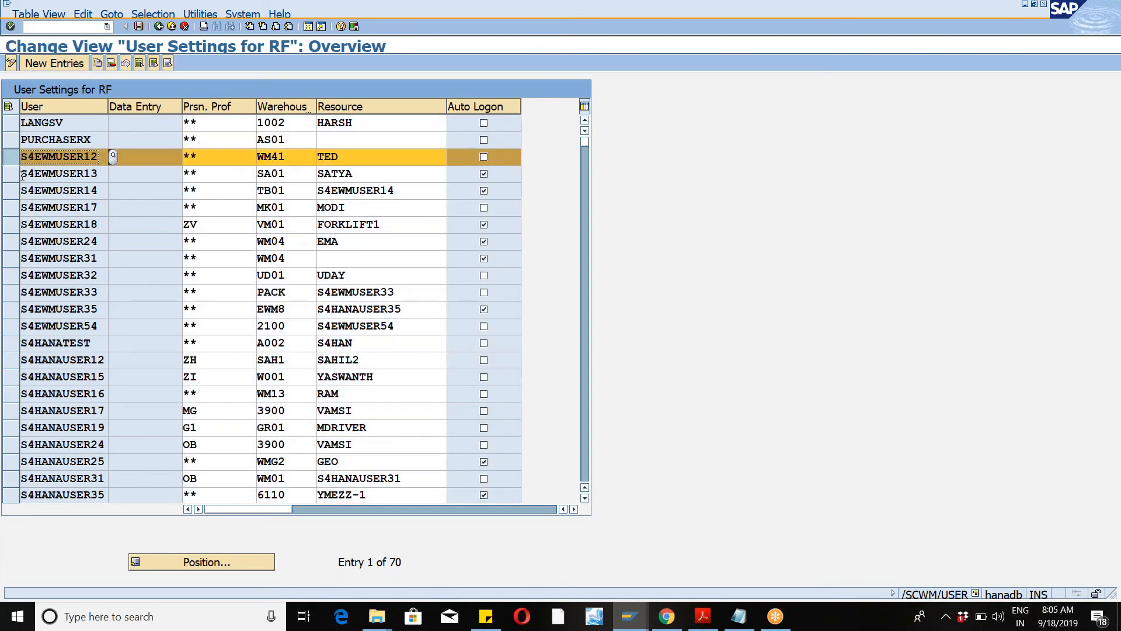
click(10, 161)
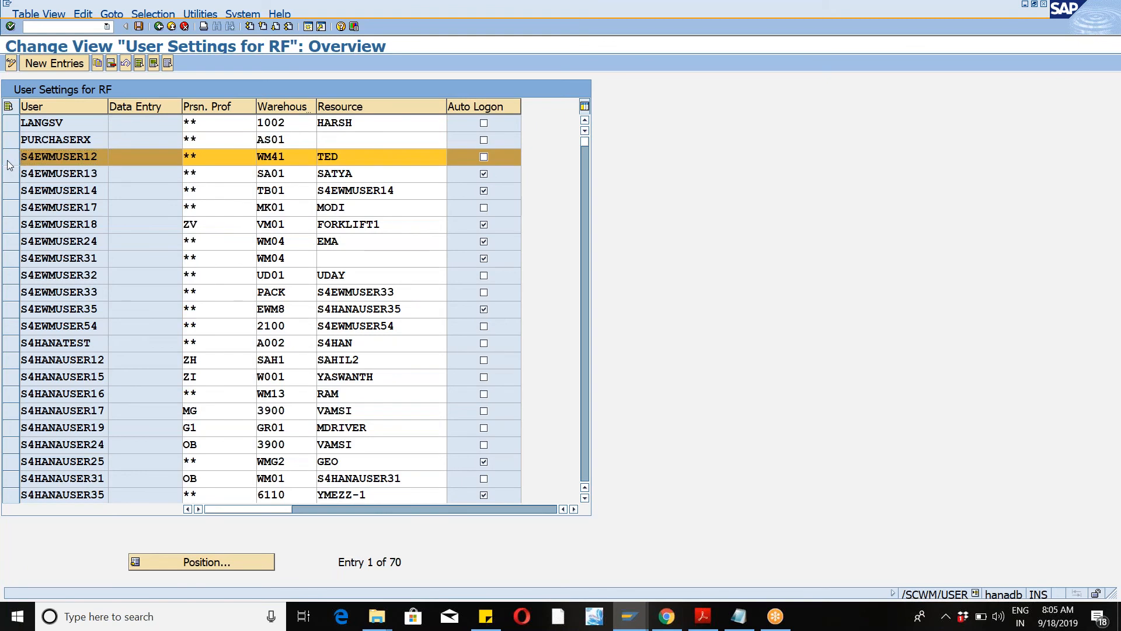
click(199, 562)
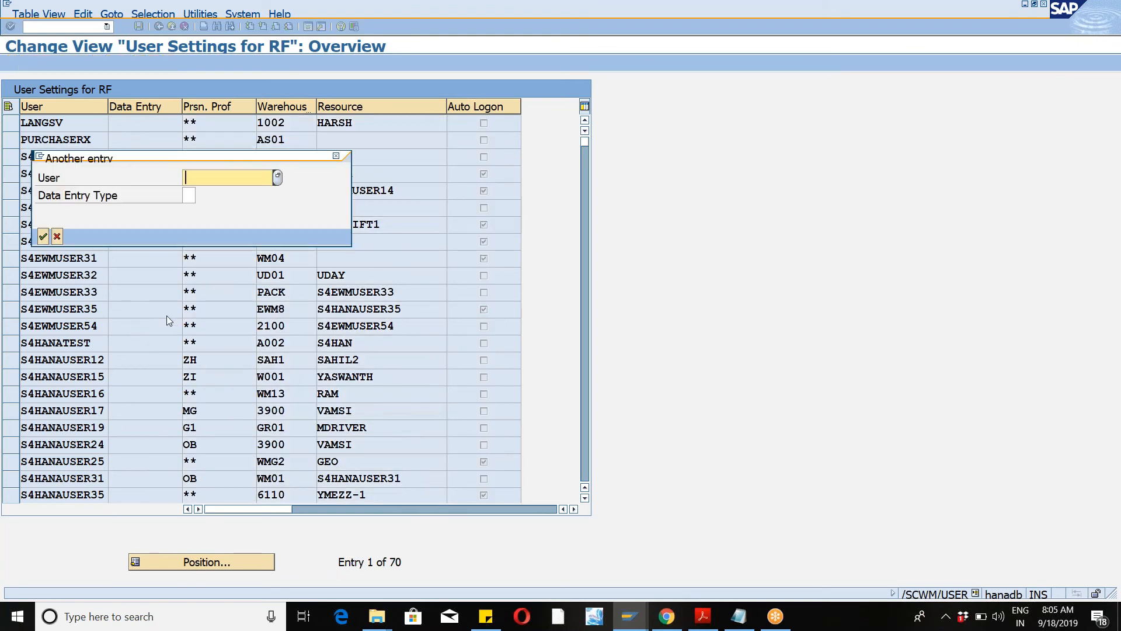
text(S)
key(Down)
key(Return)
key(Return)
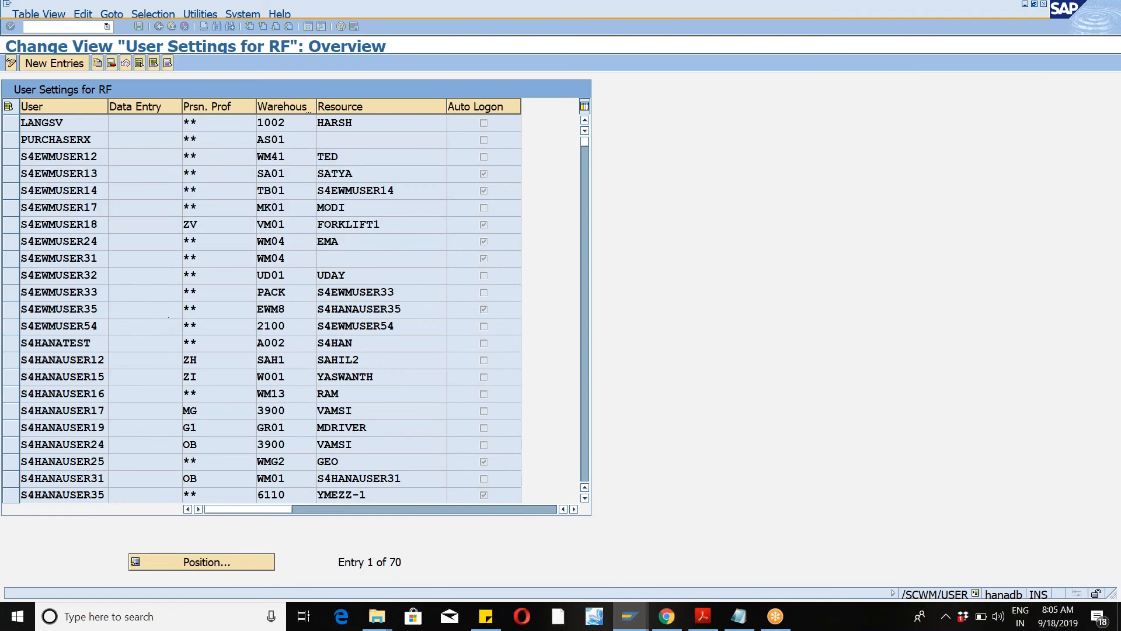
click(10, 122)
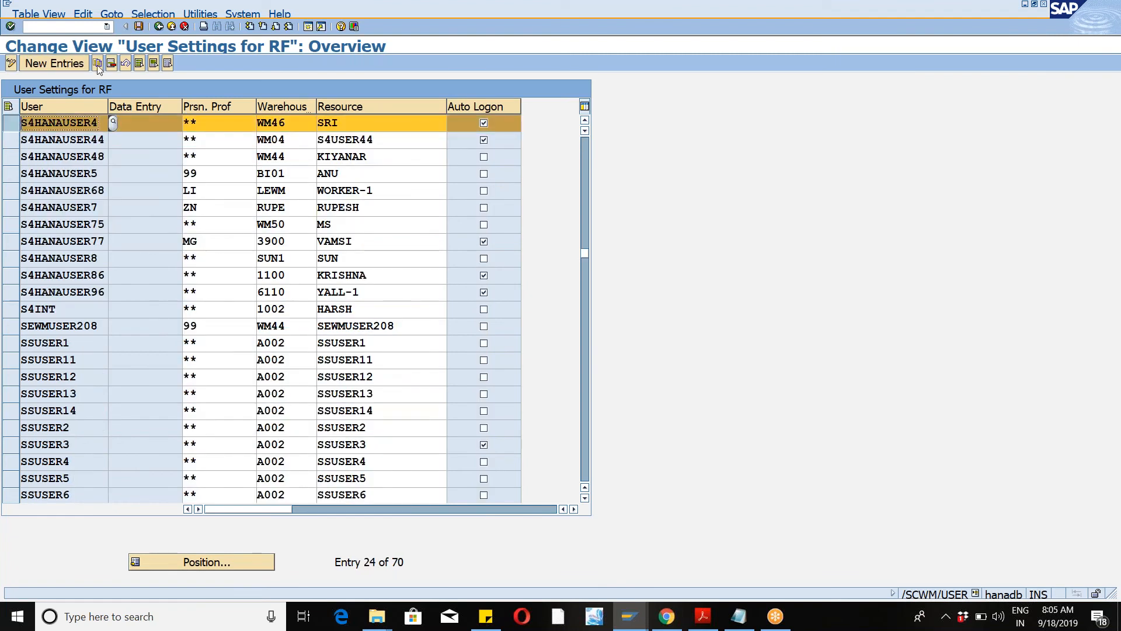
click(98, 65)
key(Tab)
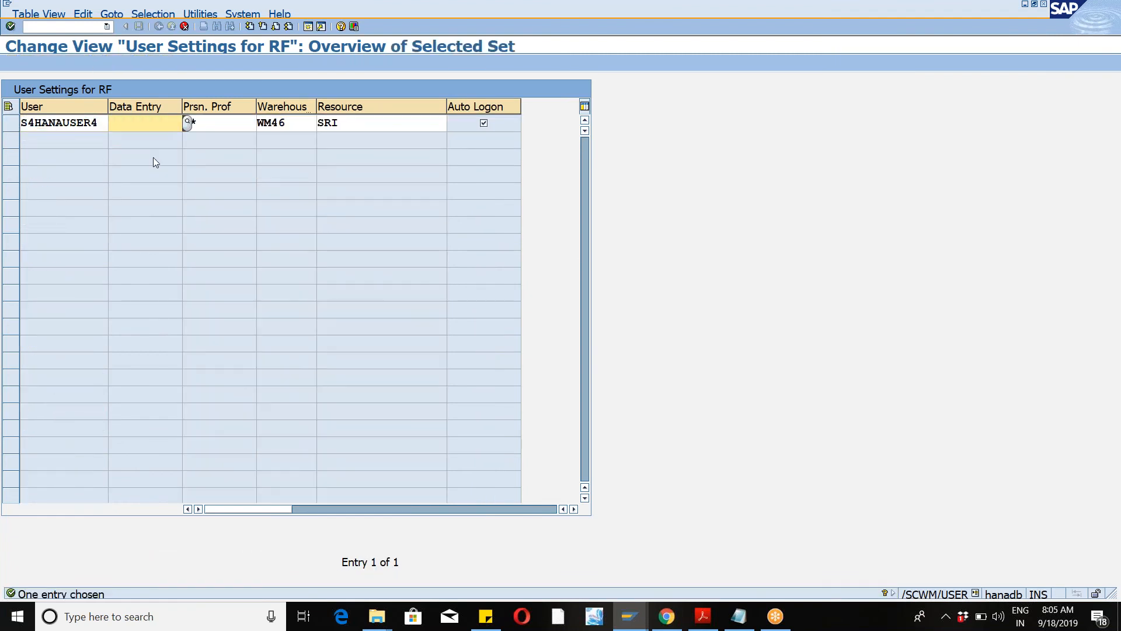
key(Tab)
text(WM47)
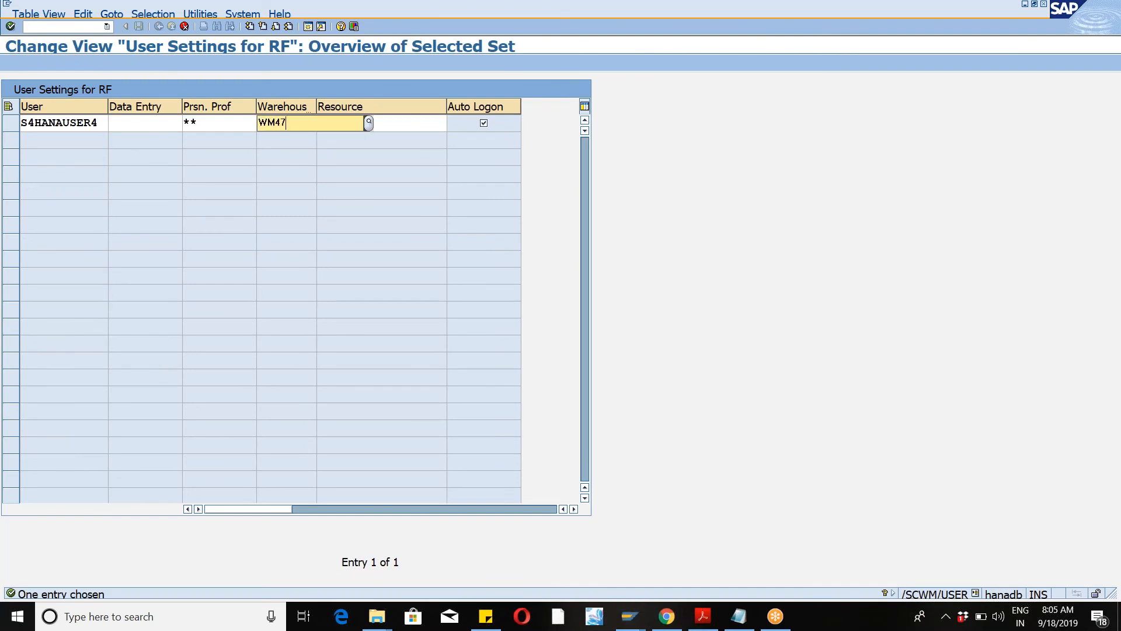
key(Return)
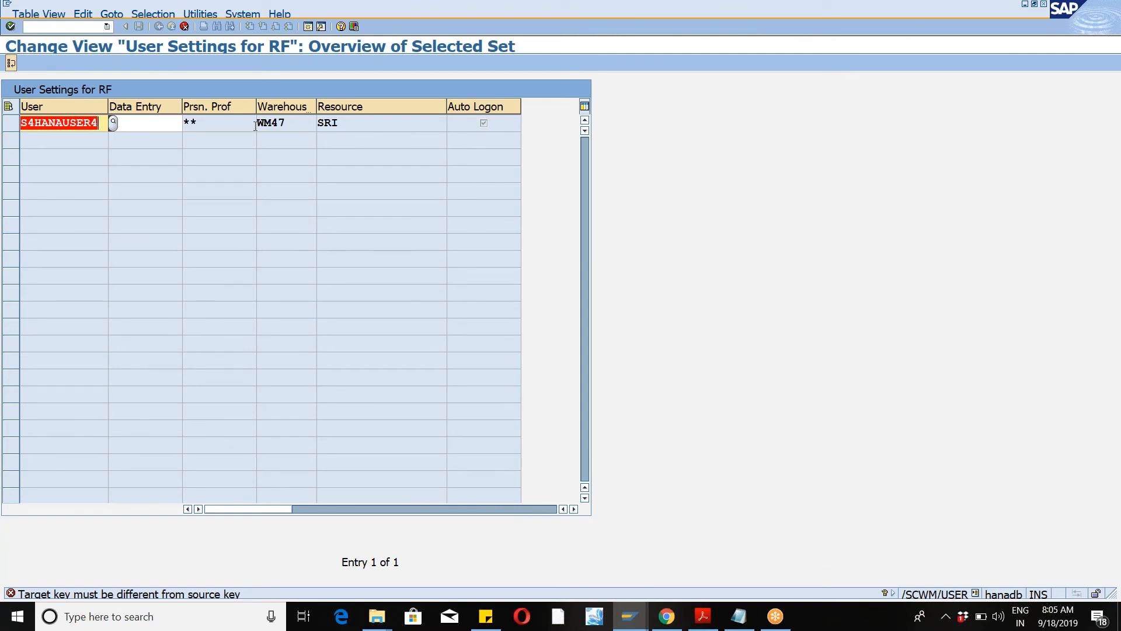
click(184, 27)
click(251, 249)
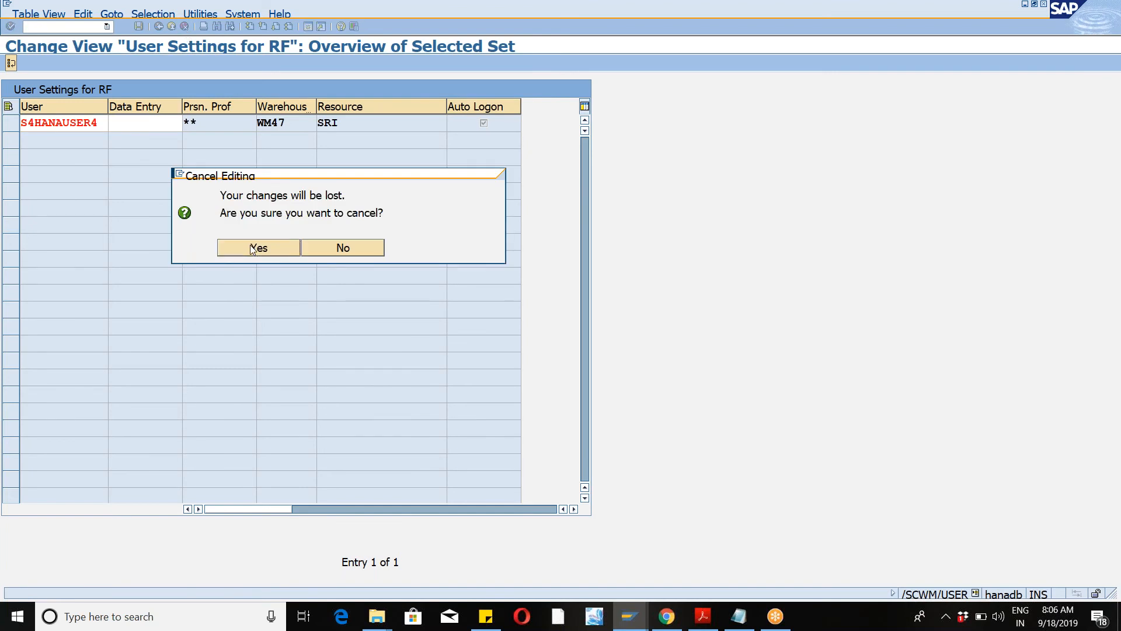
Step: Reposition the RF user settings list on the RF user's entry for warehouse WM46
click(177, 562)
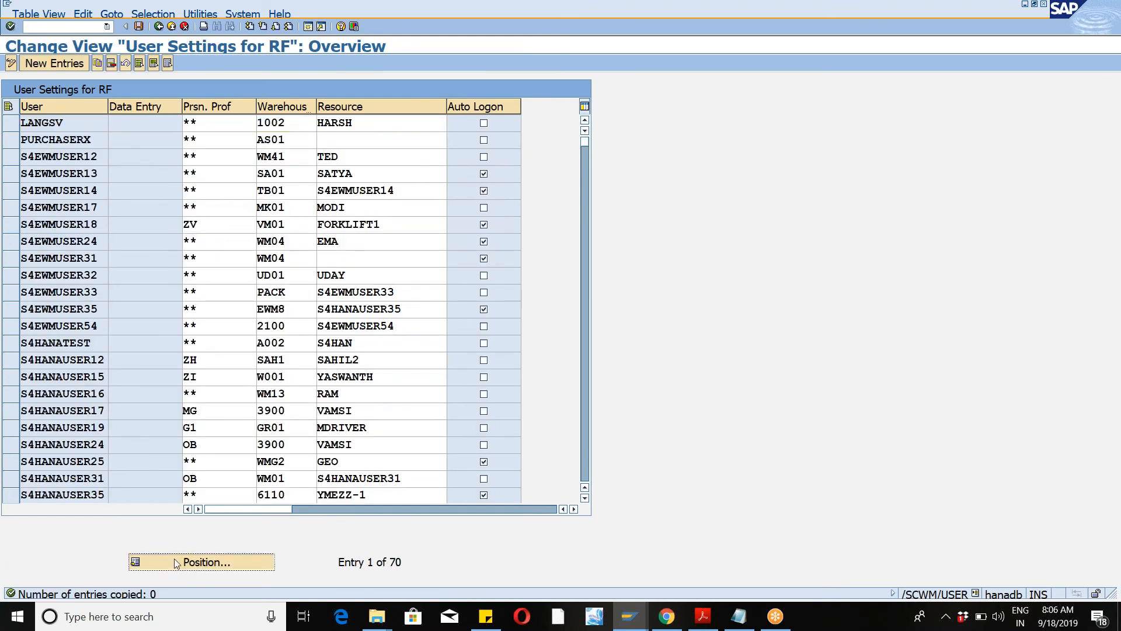
key(Tab)
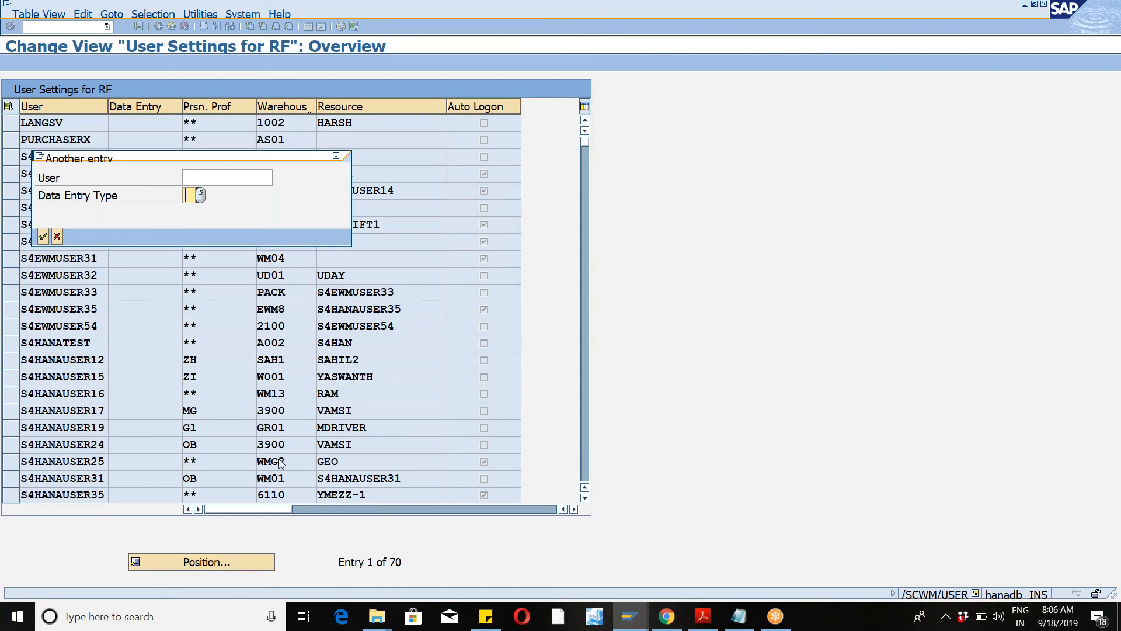
click(217, 176)
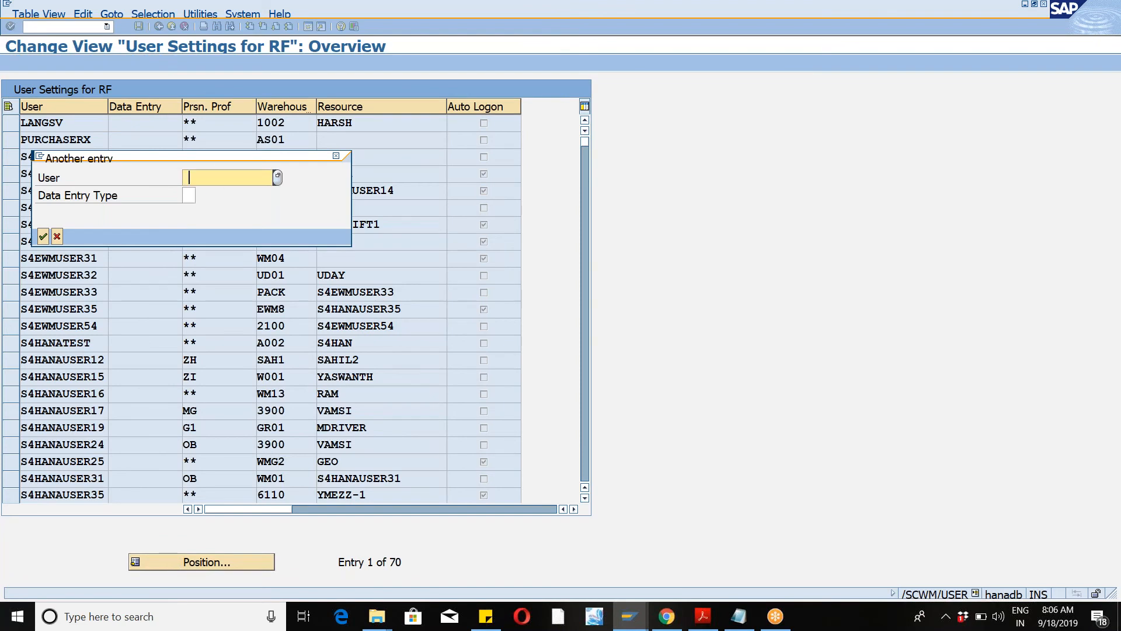
click(215, 194)
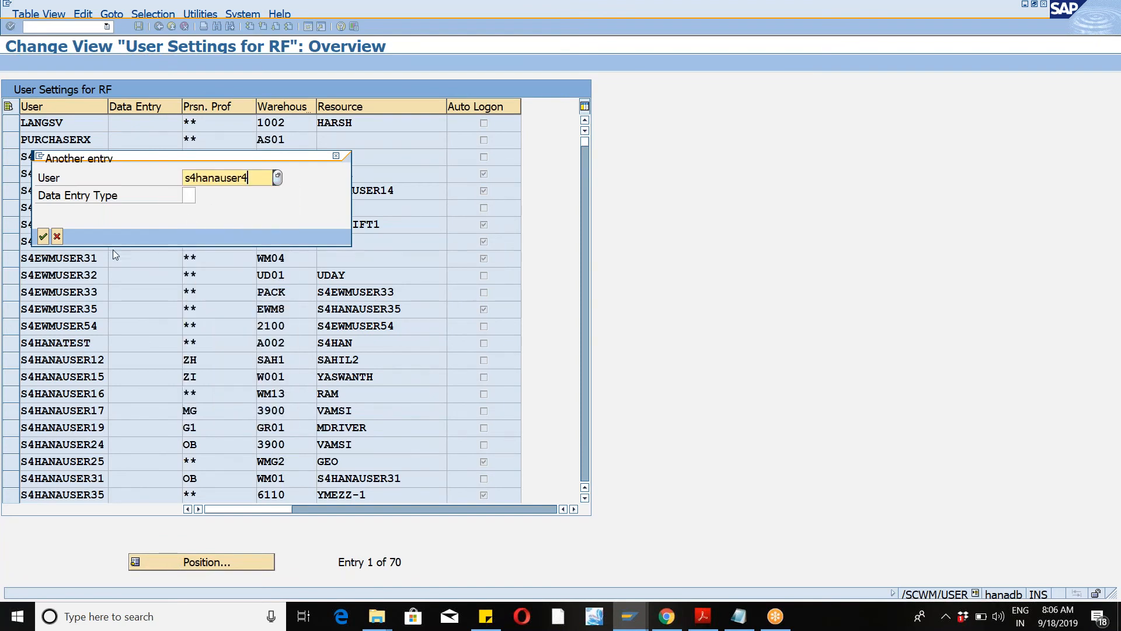
click(43, 236)
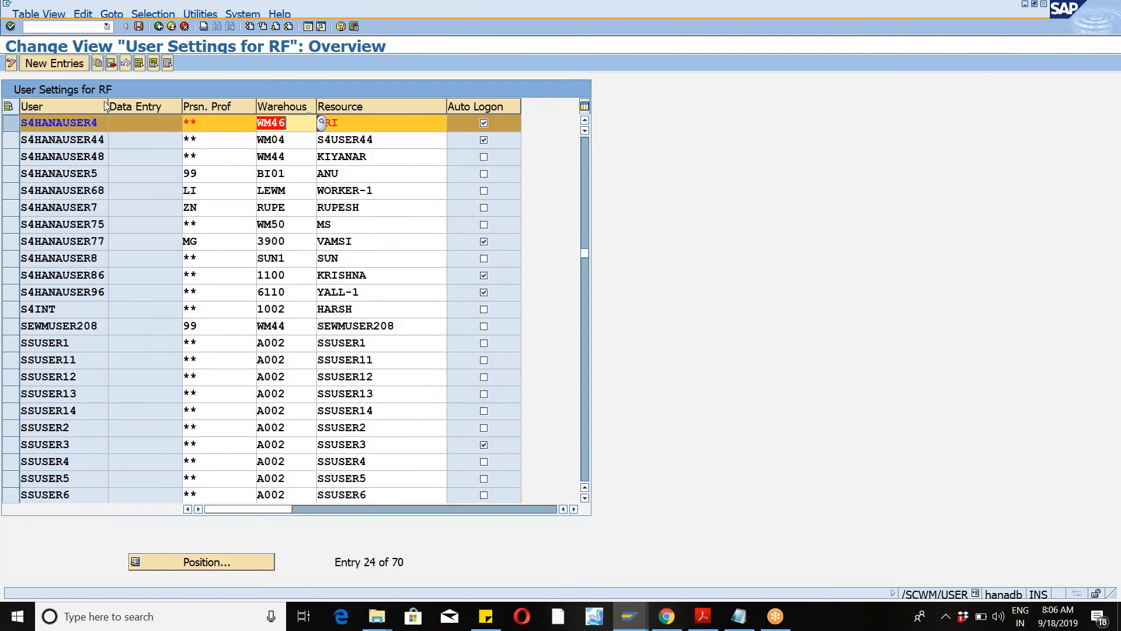
Step: Try to copy the RF user's entry to warehouse WM47, then cancel the copy without saving
click(98, 63)
key(Tab)
key(Tab)
key(Tab)
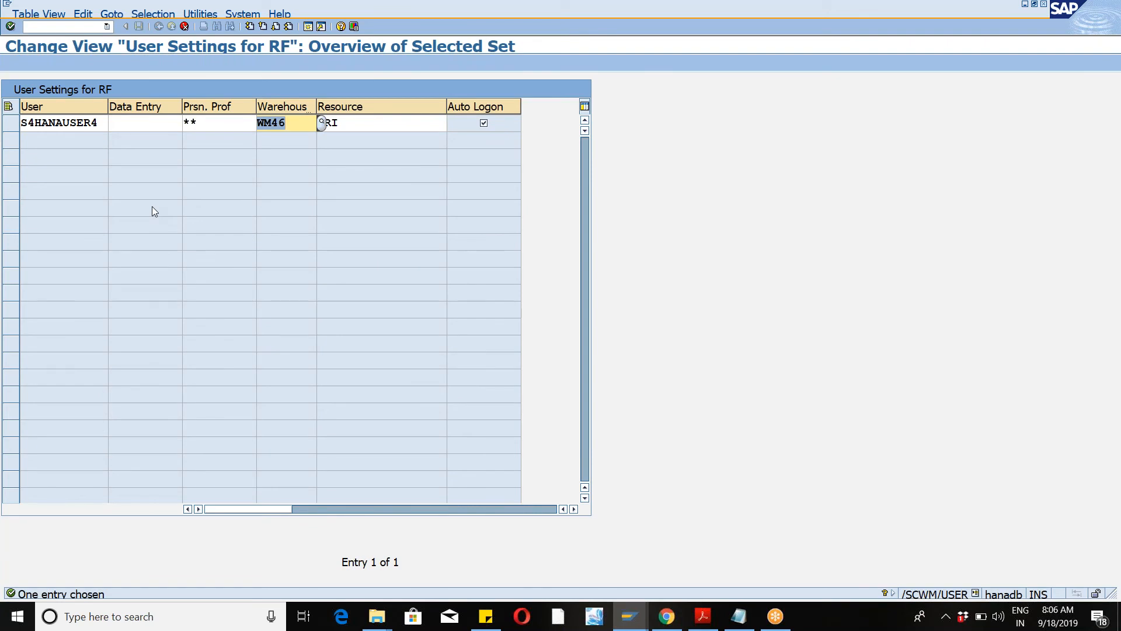
text(WM47)
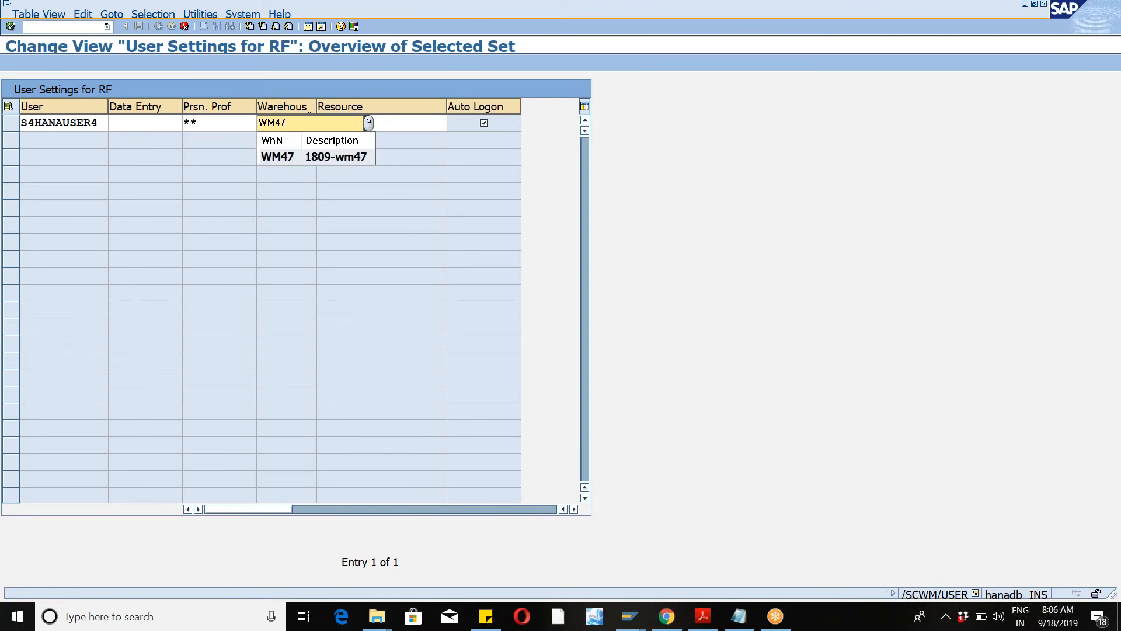
click(284, 158)
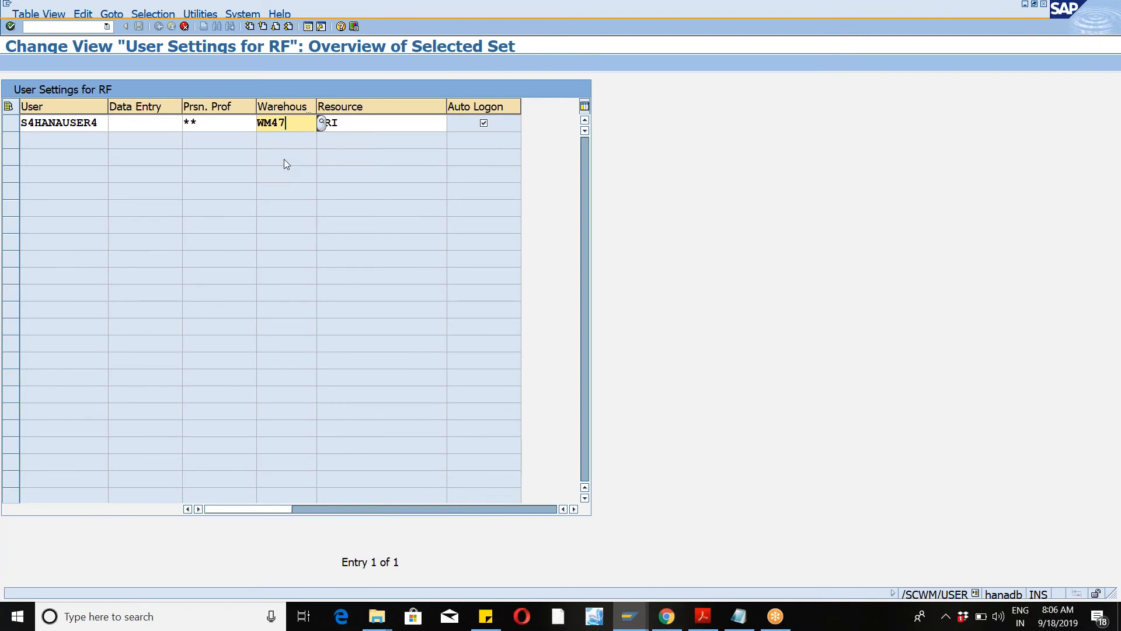
key(Return)
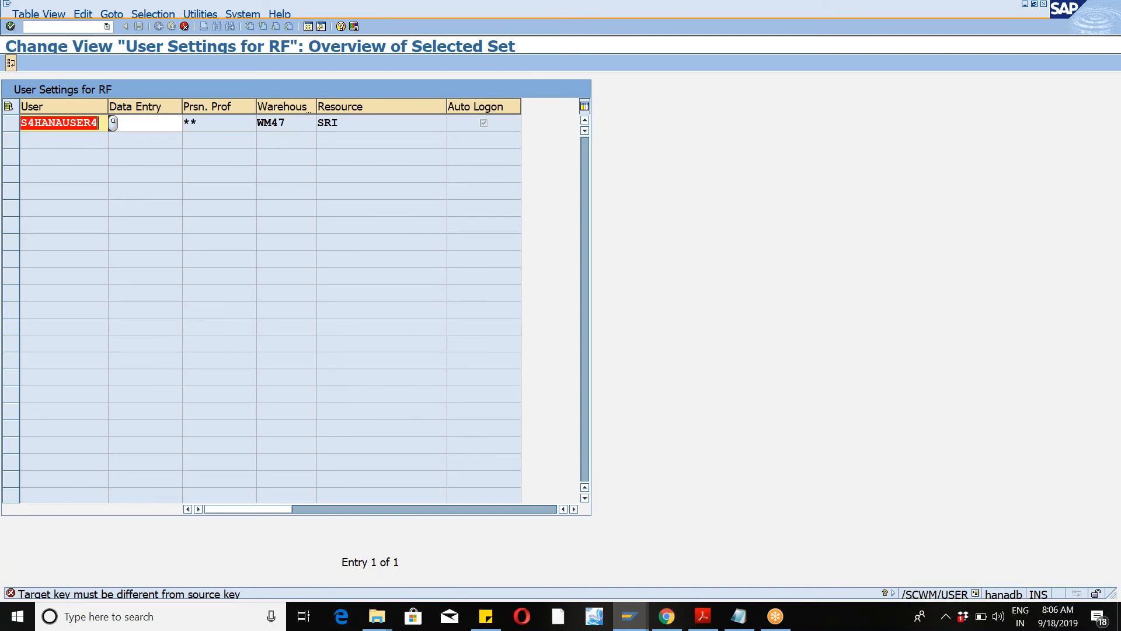
click(185, 26)
click(262, 249)
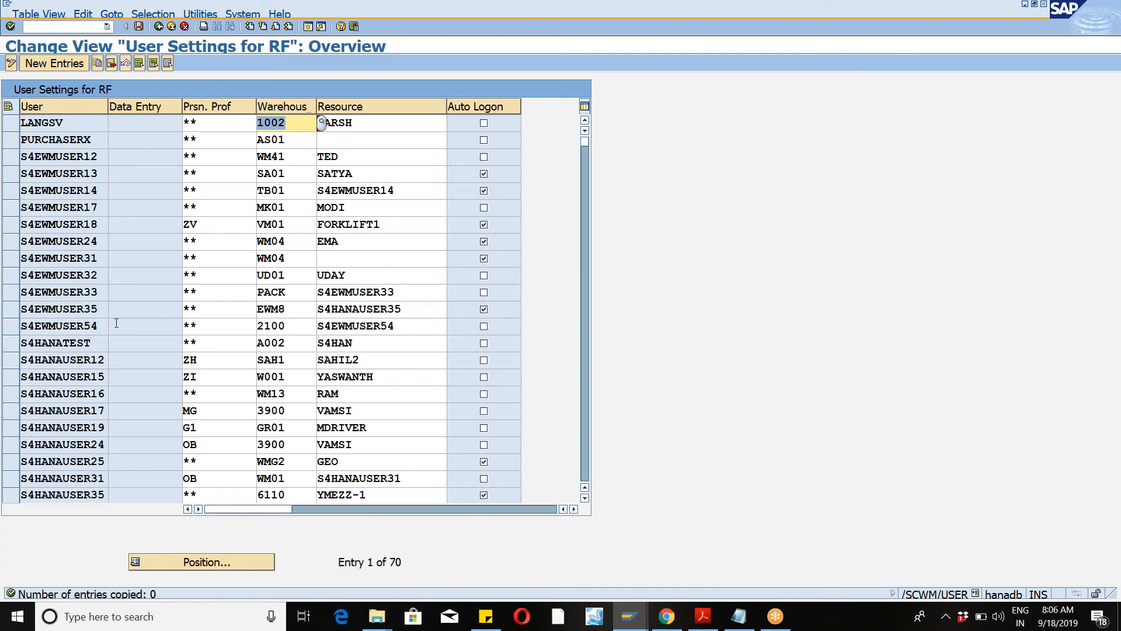
Step: Open the Resources view for warehouse WM46 with /n/scwm/rsrc and try to switch it to change mode
click(199, 129)
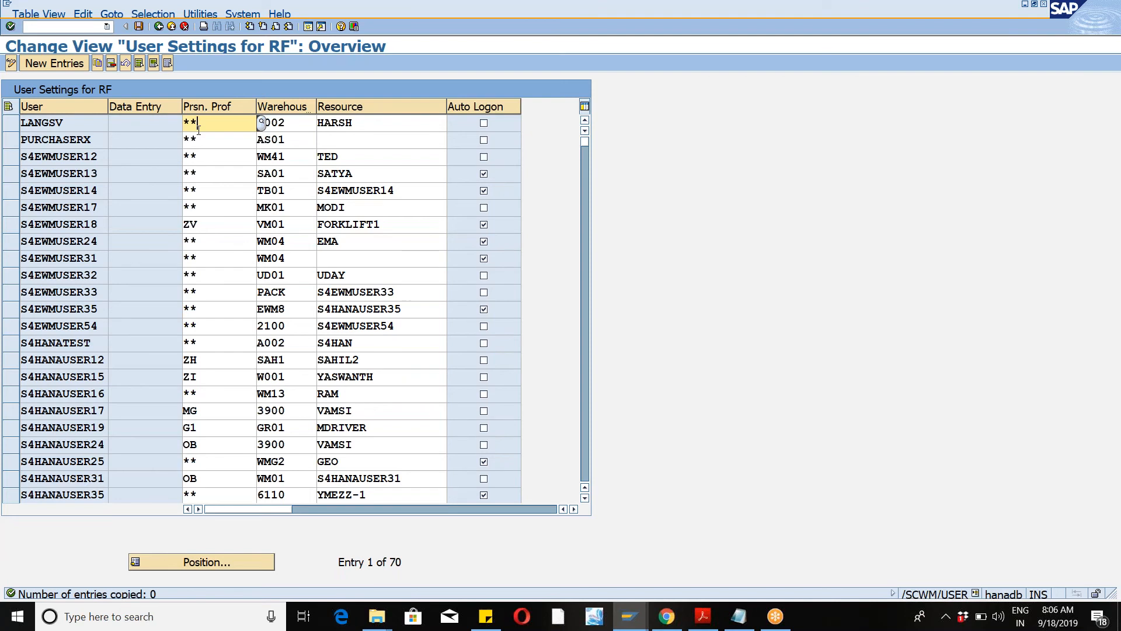
click(173, 27)
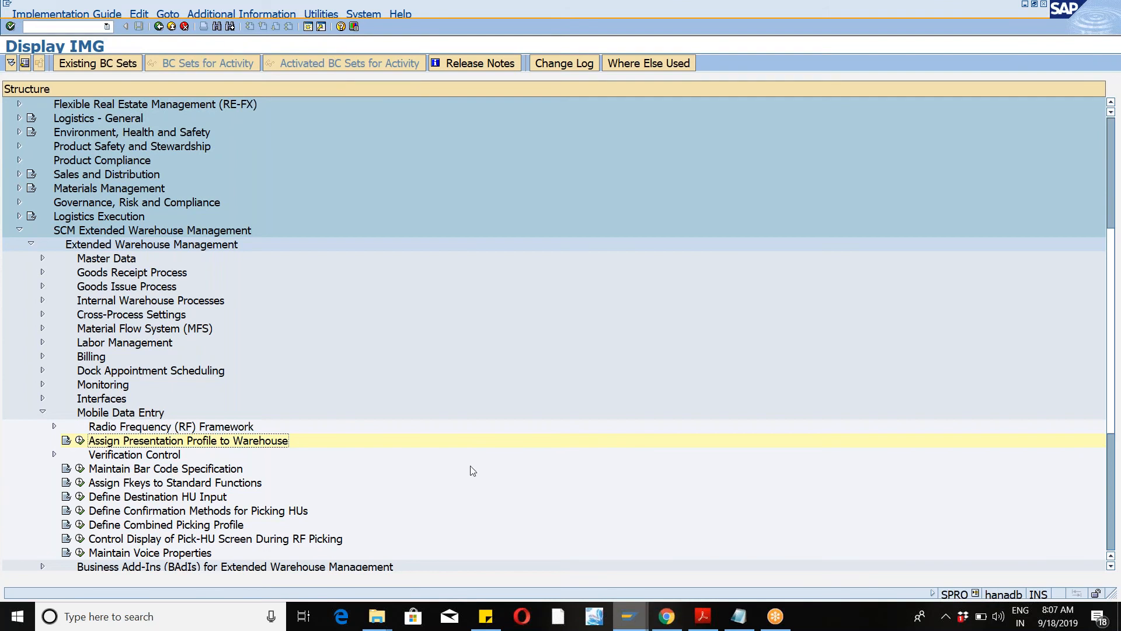
click(107, 27)
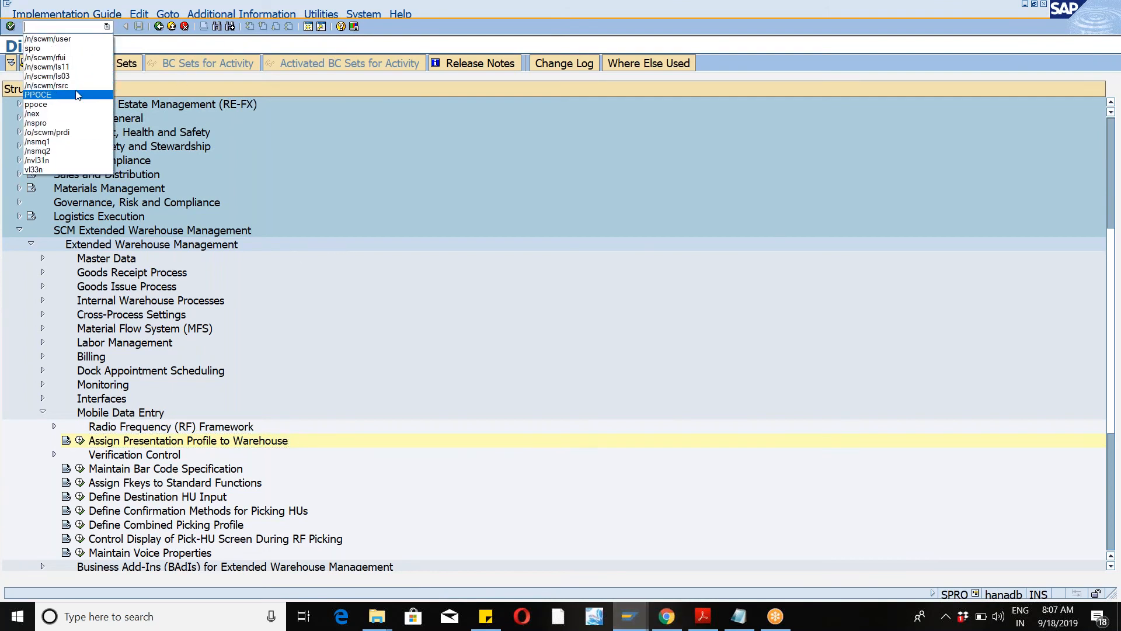
click(76, 88)
key(Return)
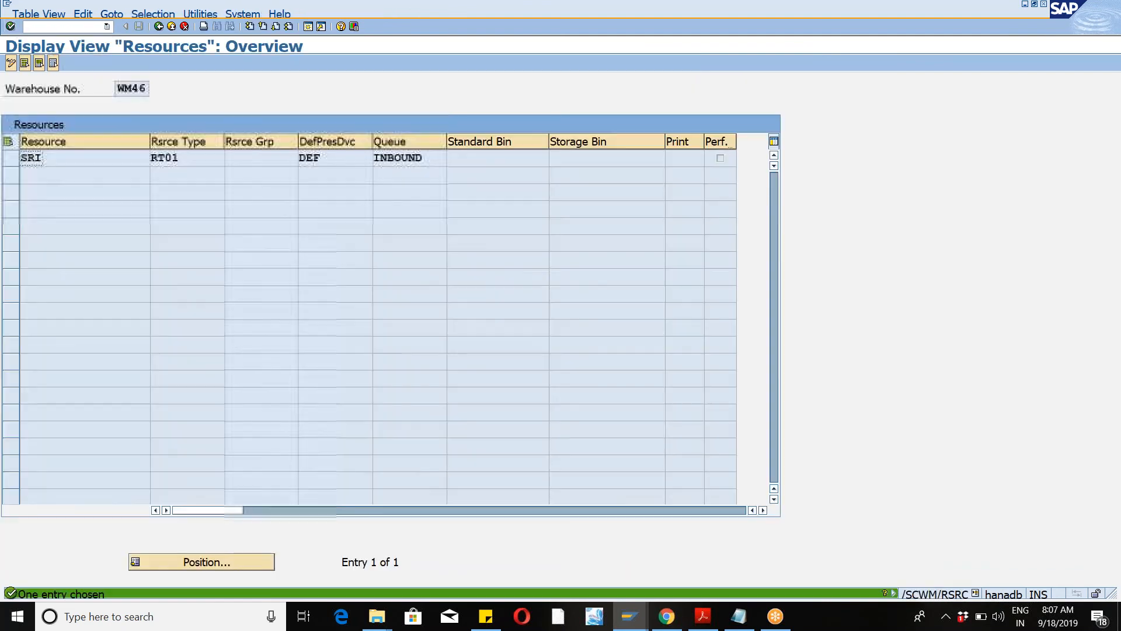
click(10, 63)
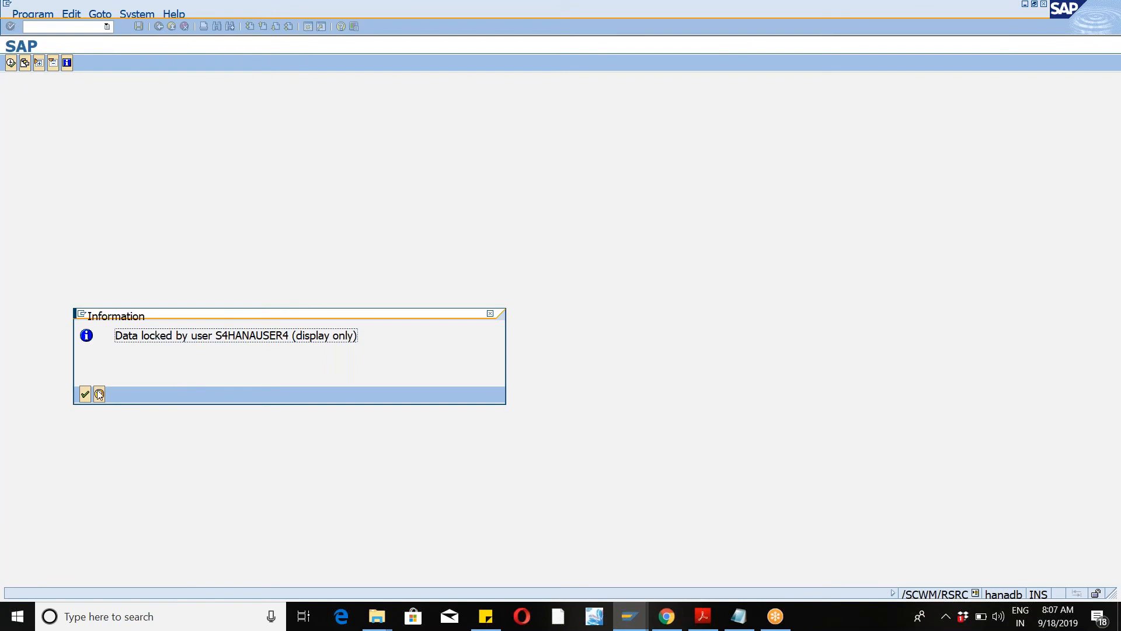
click(86, 394)
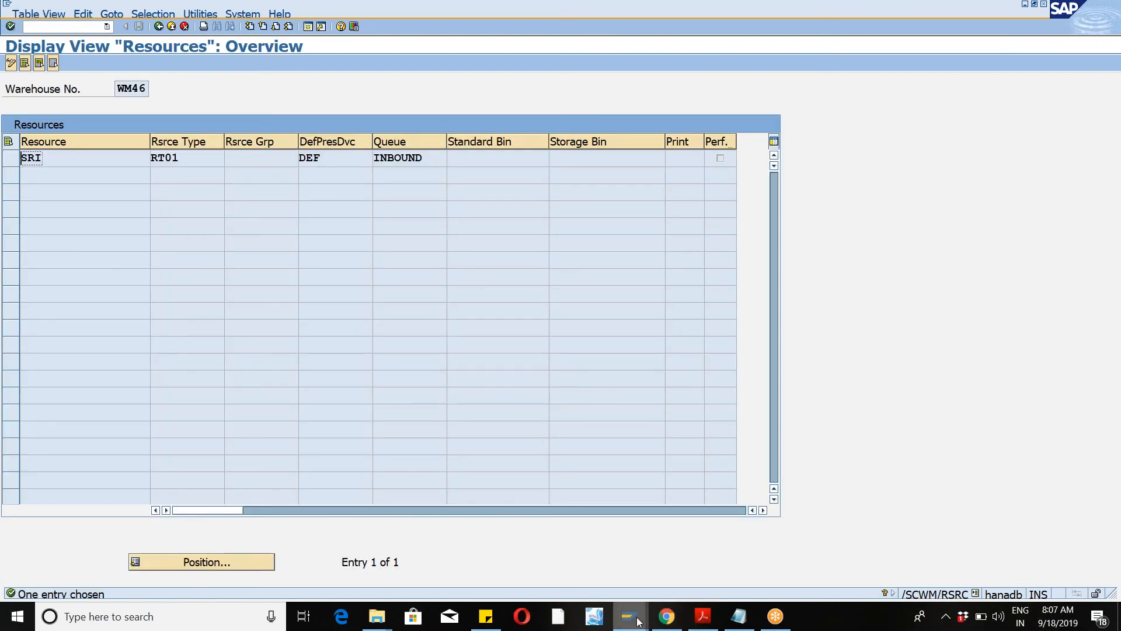
Step: In the other session's resource maintenance, set resource SRI's queue to ZINB1 and save
click(639, 621)
click(668, 560)
click(431, 159)
click(451, 162)
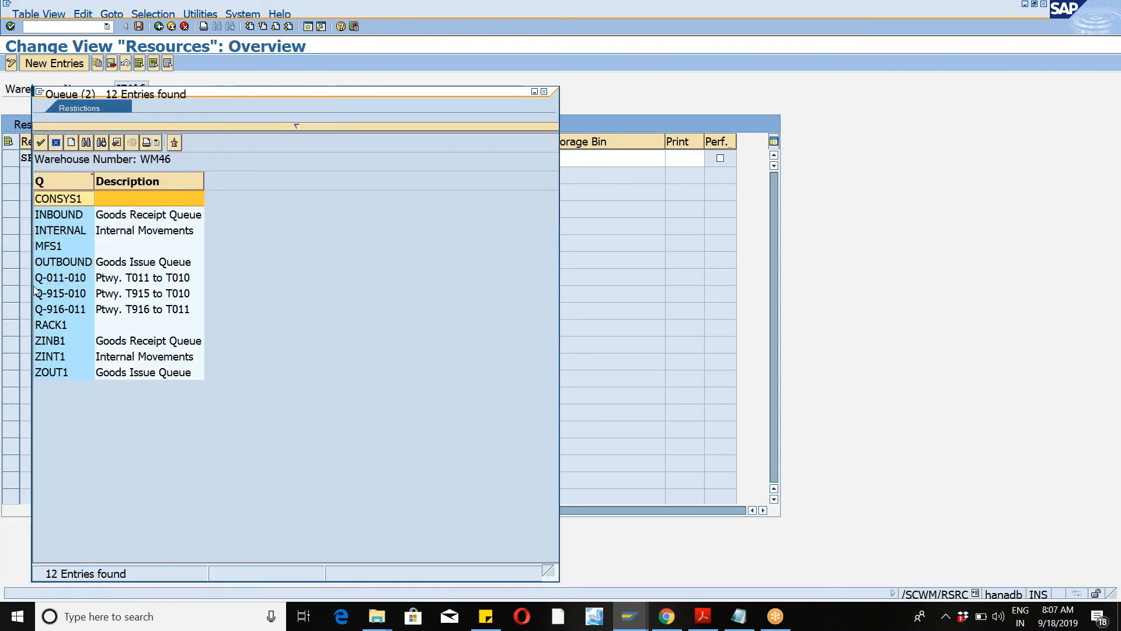
double_click(60, 340)
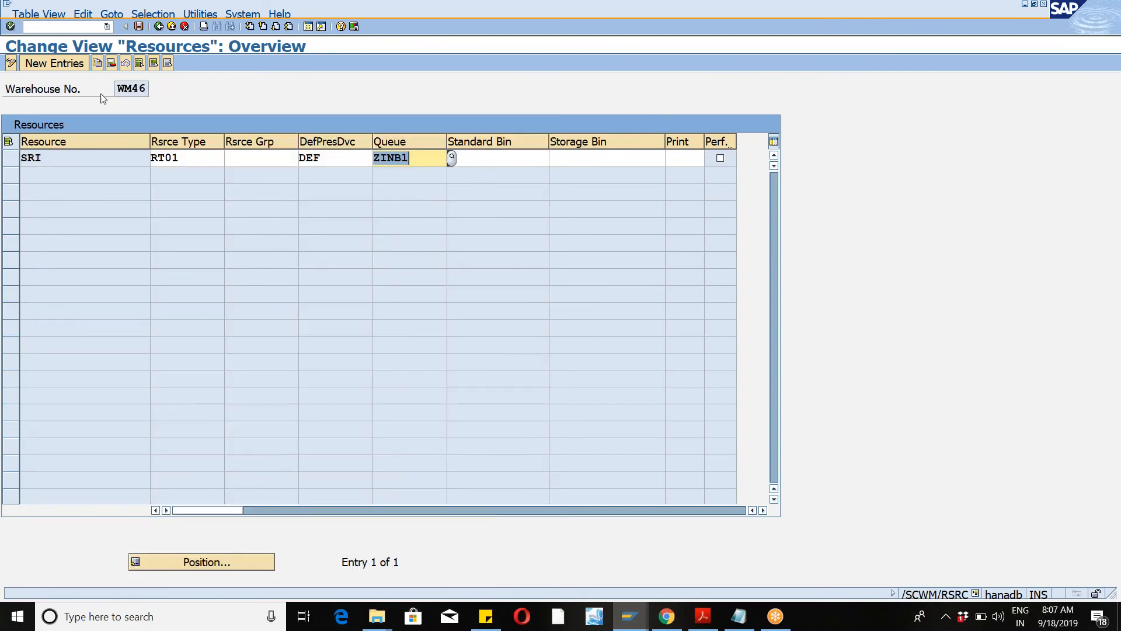
click(137, 27)
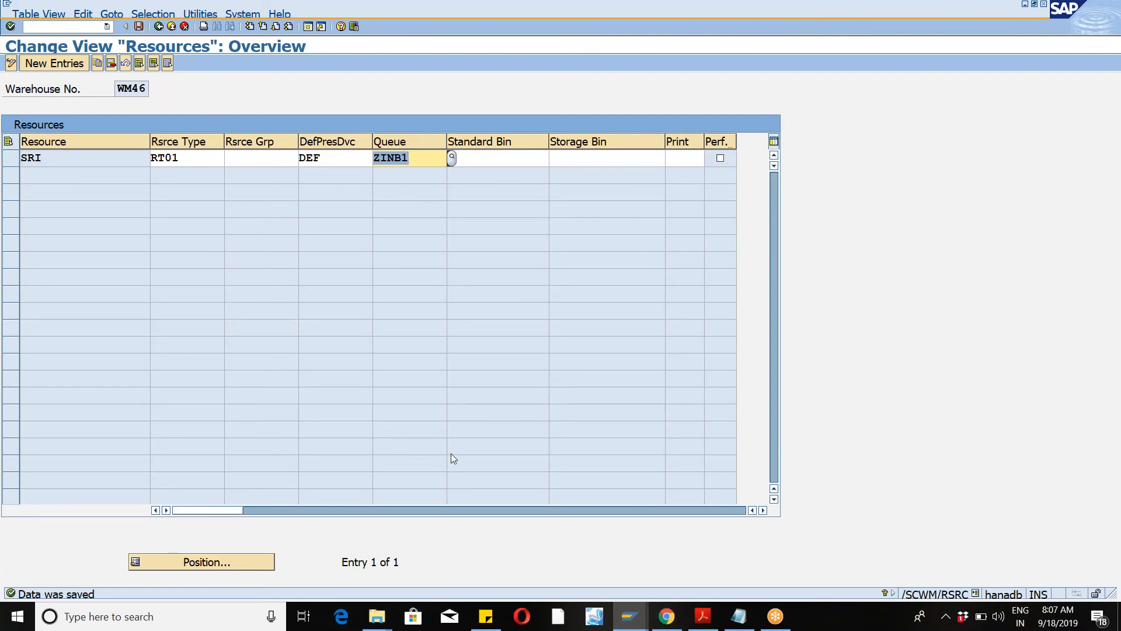
Step: Switch to the RF session window and open Maintain Inbound Delivery for warehouse WM46 with /n/scwm/prdi
click(634, 628)
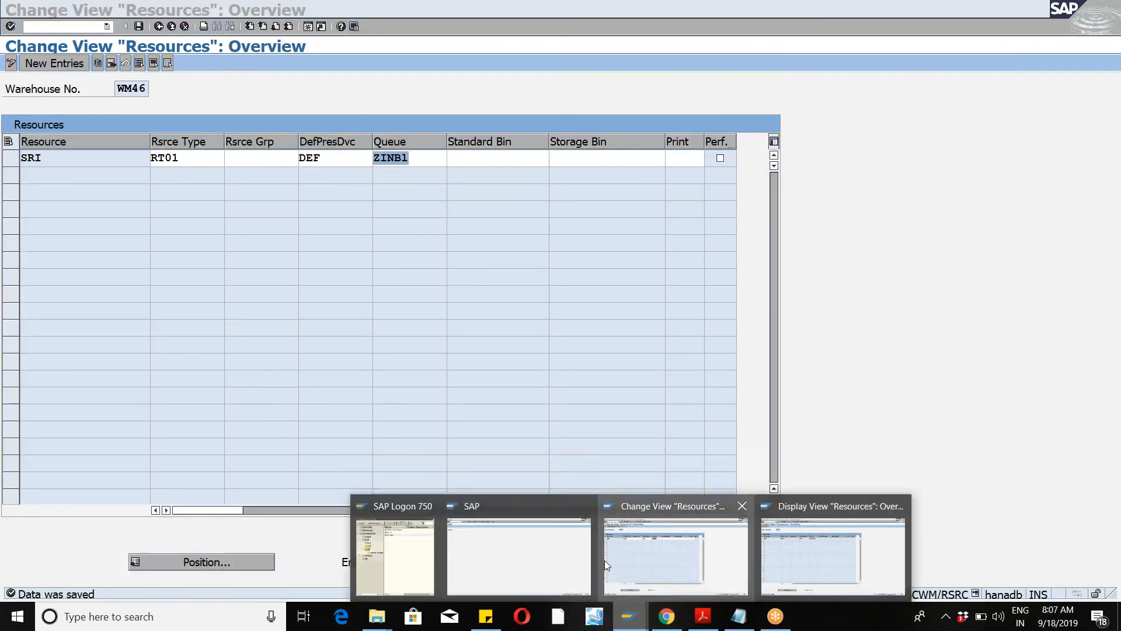
click(524, 567)
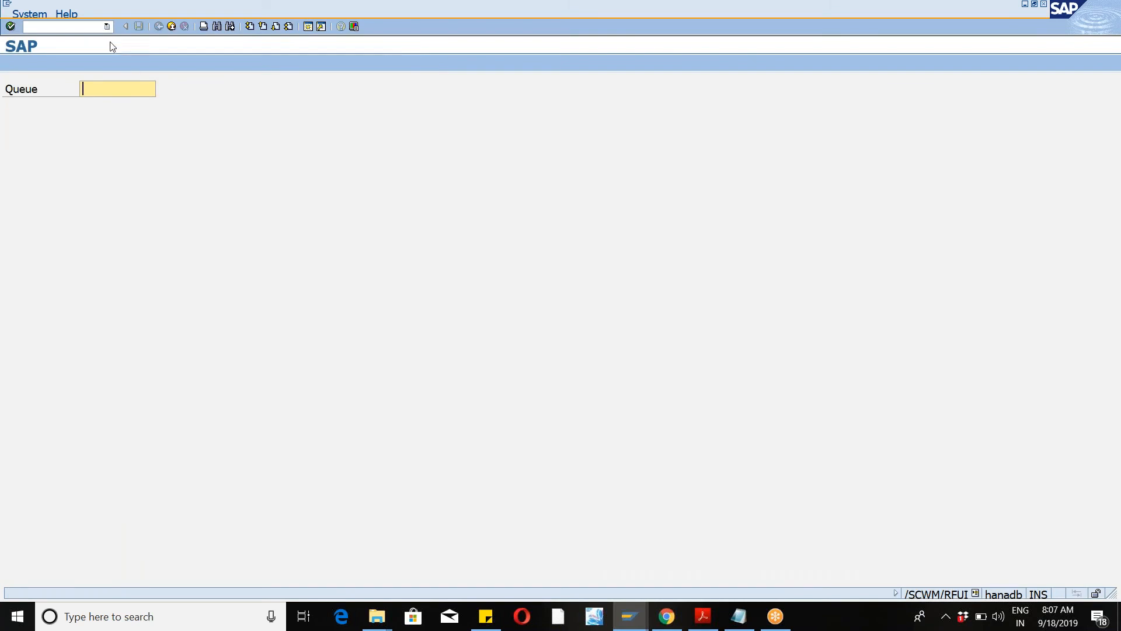
click(107, 27)
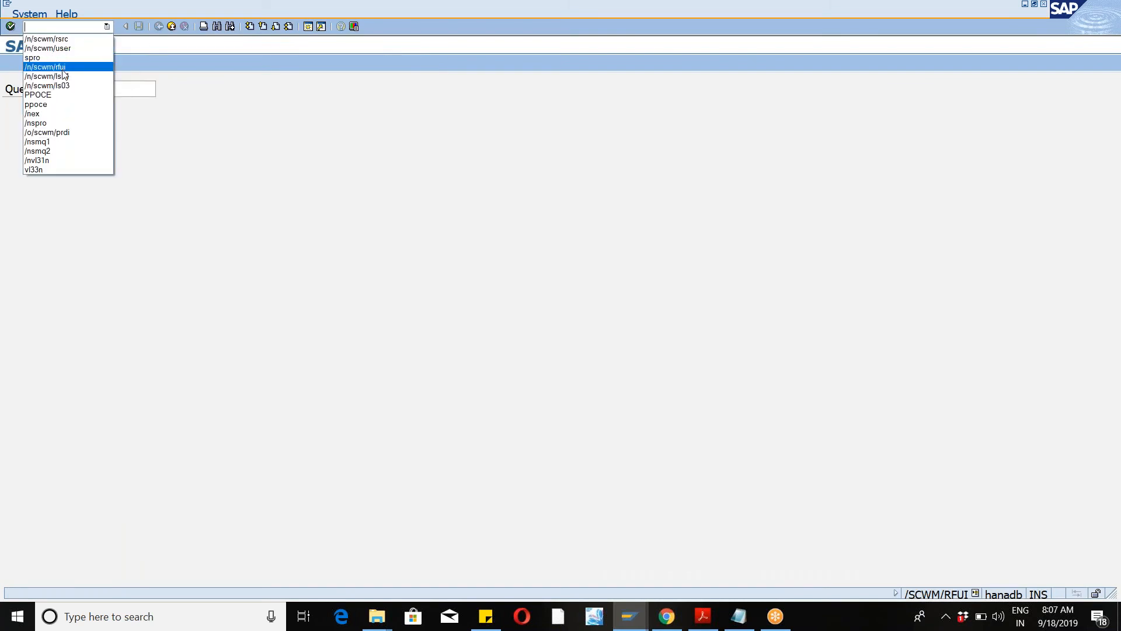
click(56, 27)
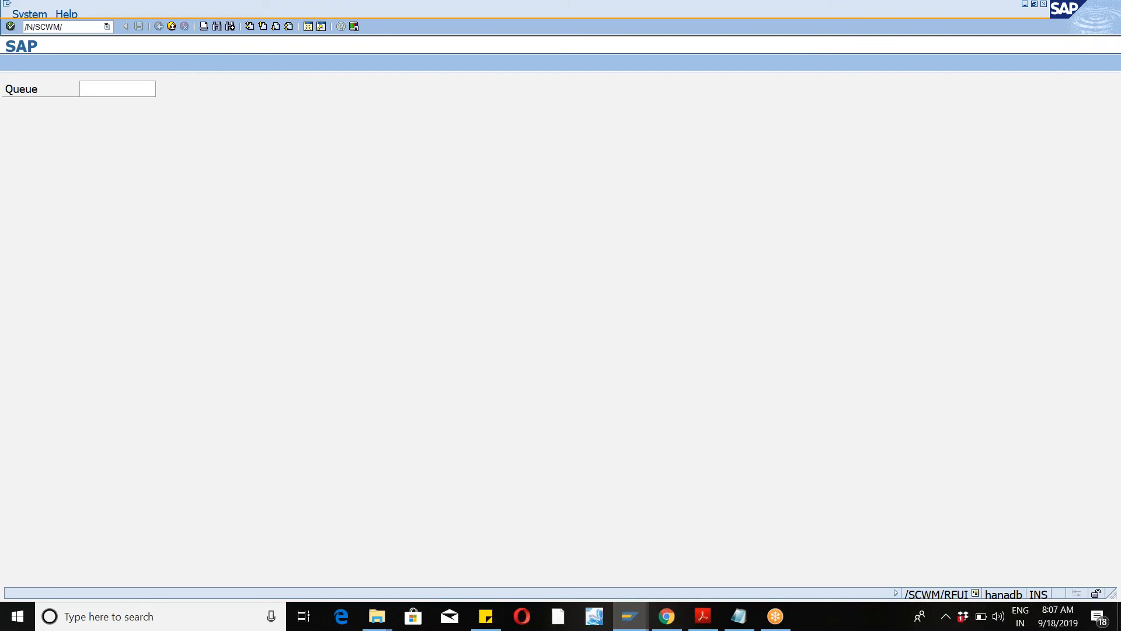
key(Return)
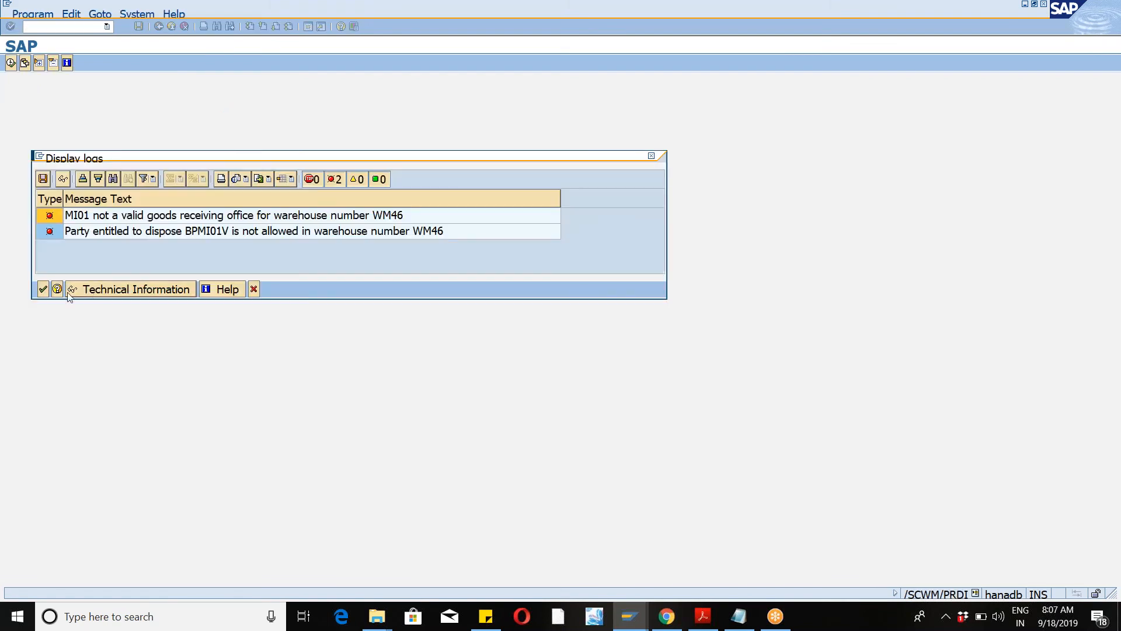
click(43, 289)
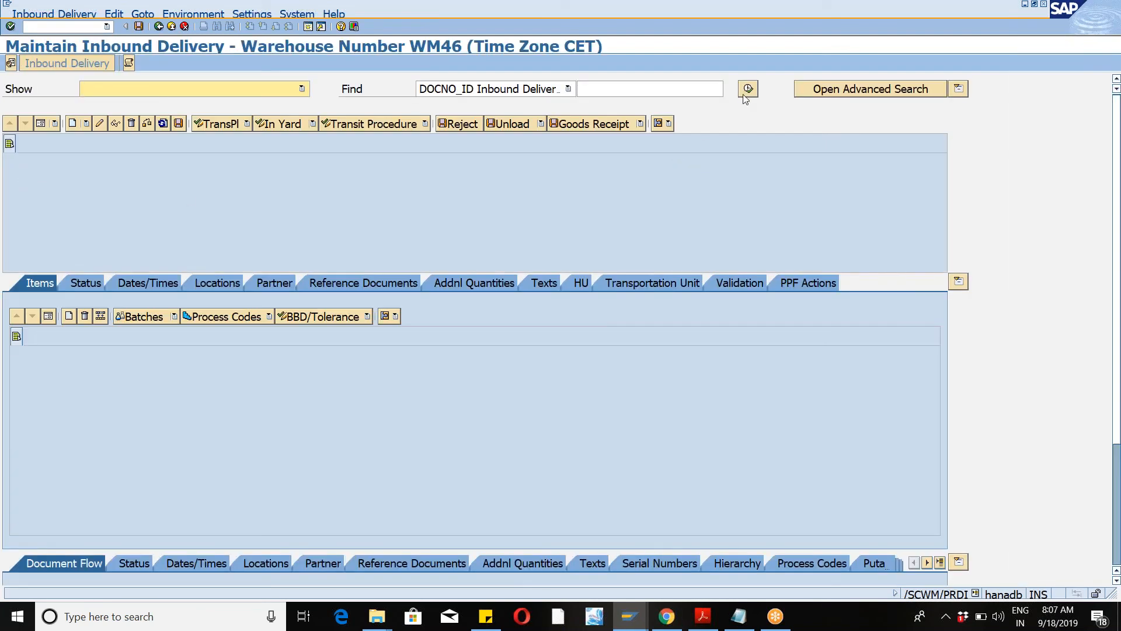
click(744, 94)
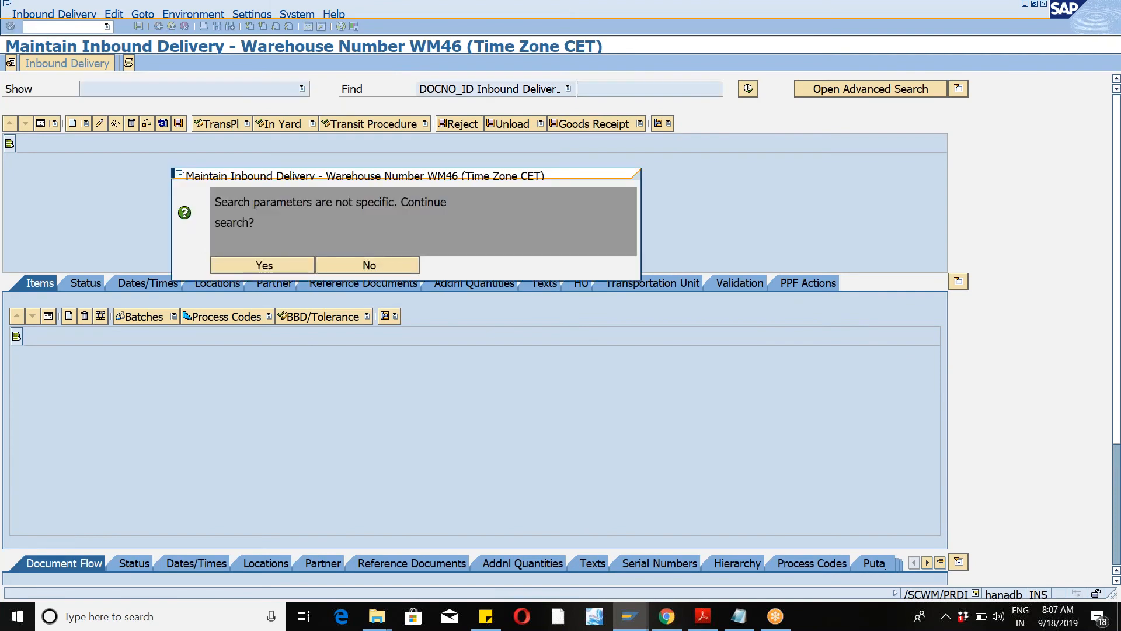
click(1107, 42)
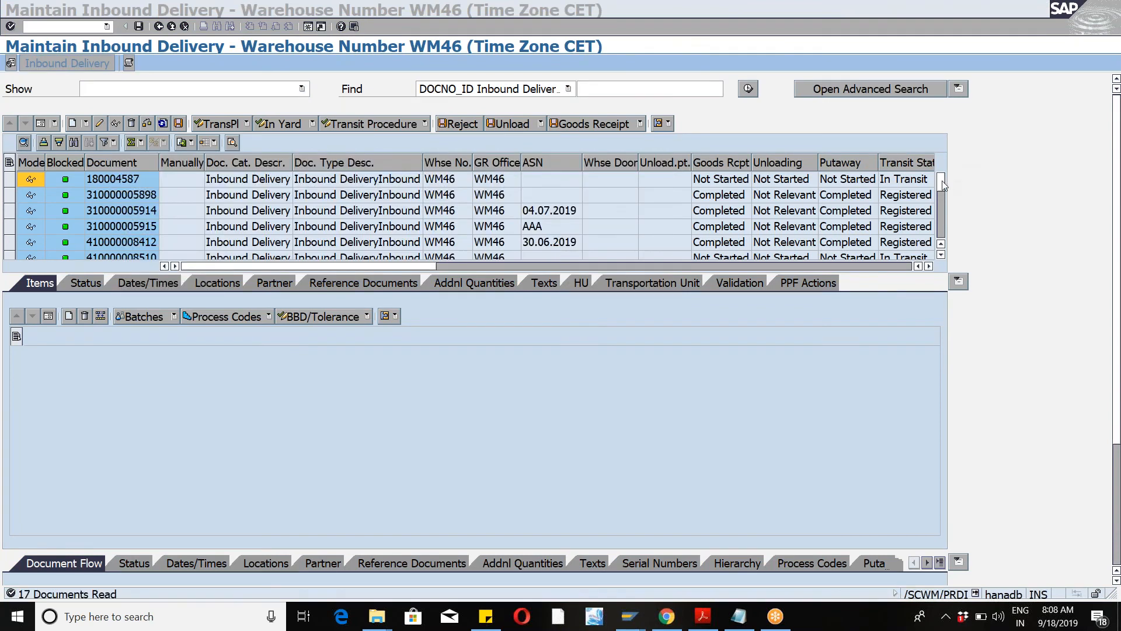
drag(942, 185, 945, 240)
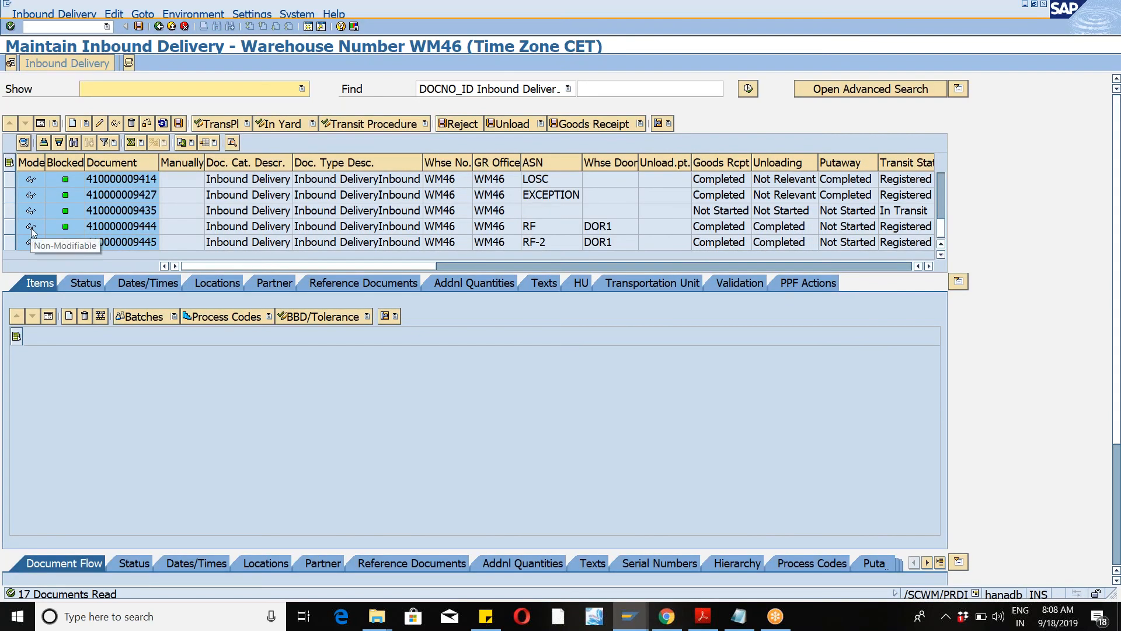
click(10, 242)
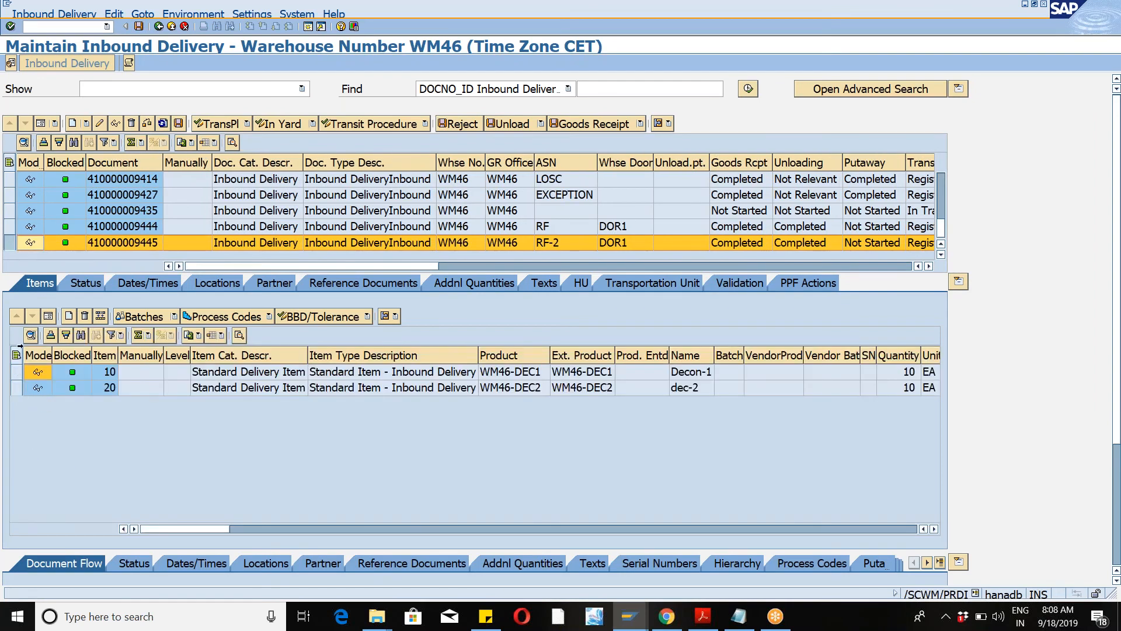
click(10, 211)
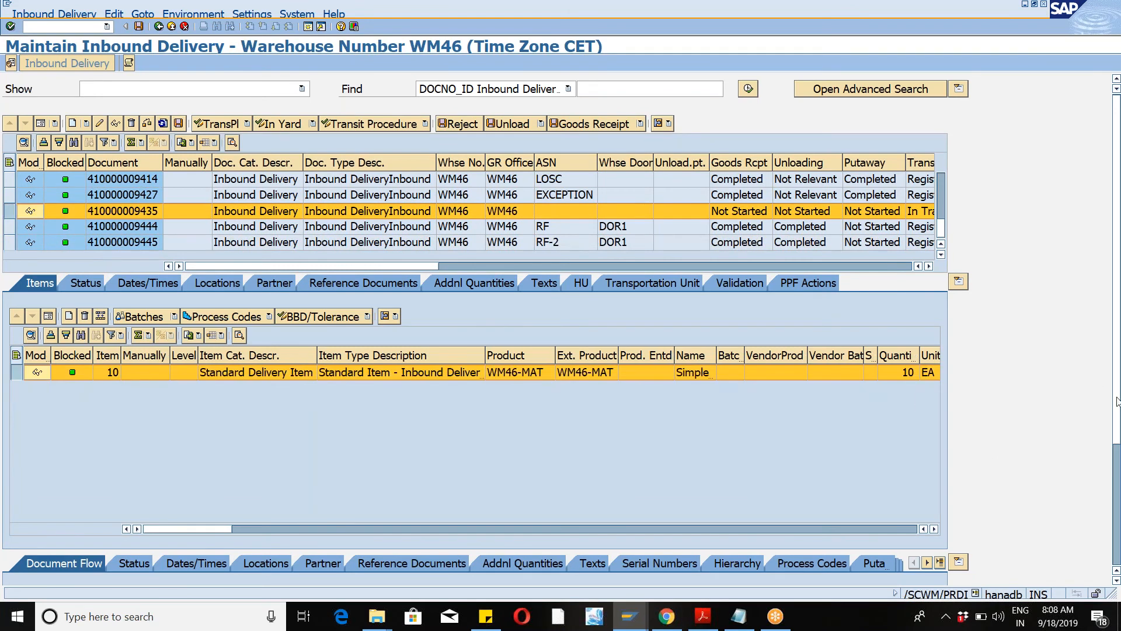
scroll(1118, 401, down, 3)
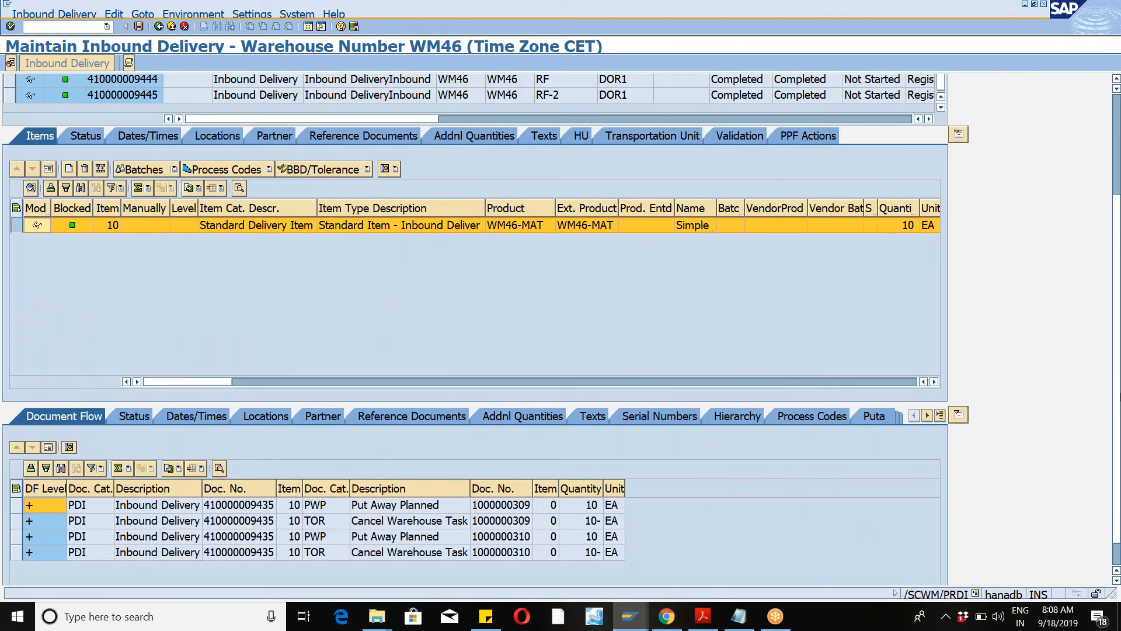
scroll(485, 327, up, 3)
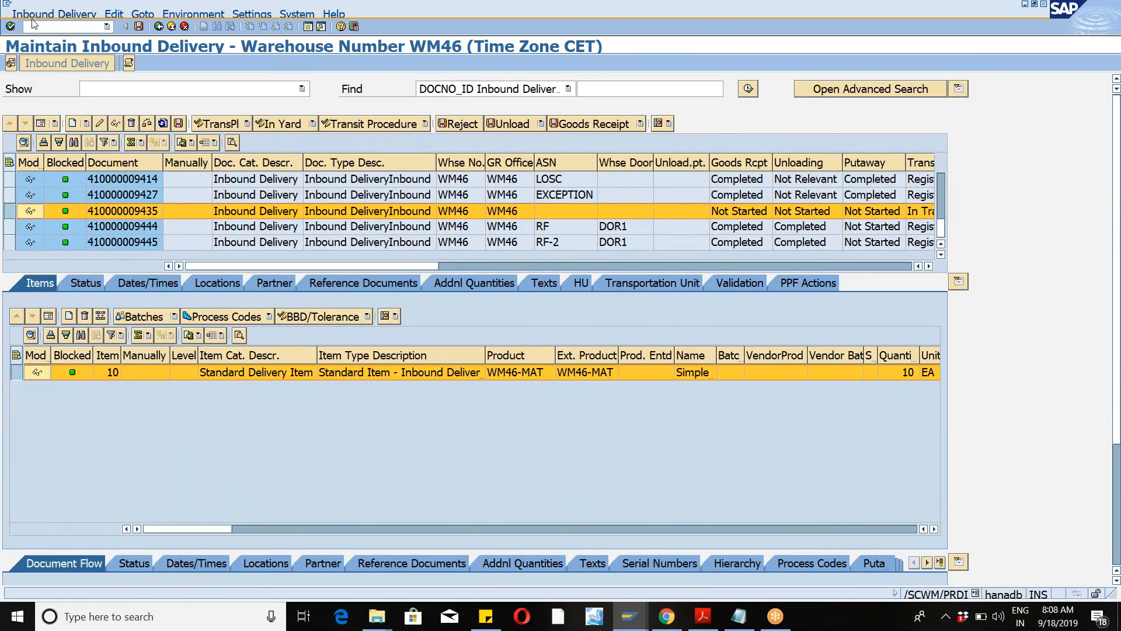
Step: Open putaway warehouse task creation for the selected delivery and show its handling units
click(36, 14)
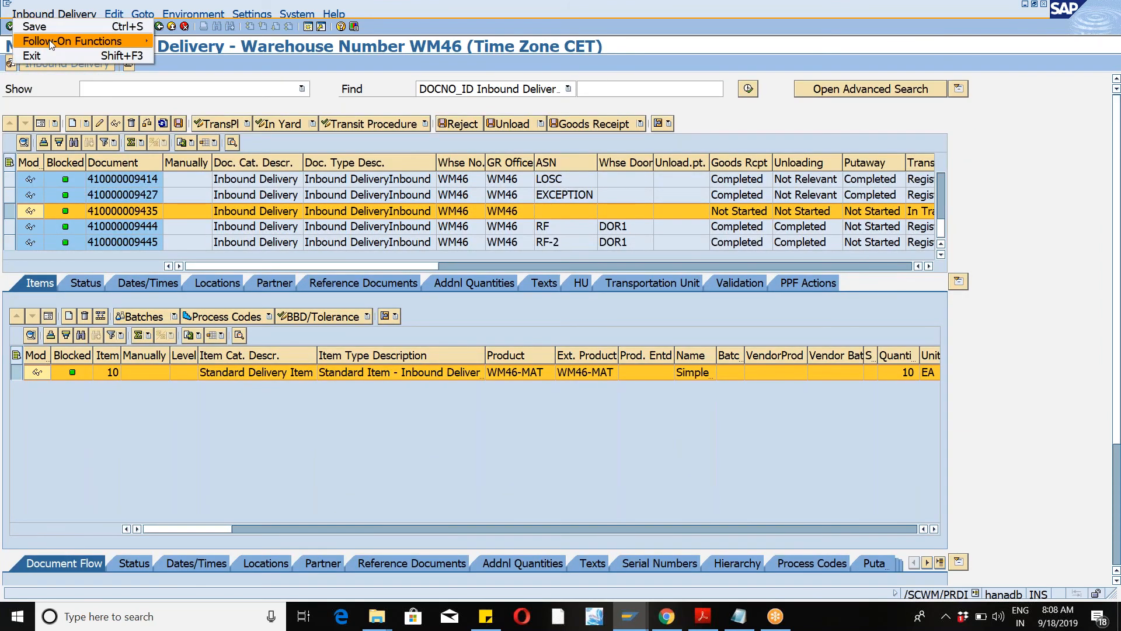
mouse_move(49, 40)
click(196, 44)
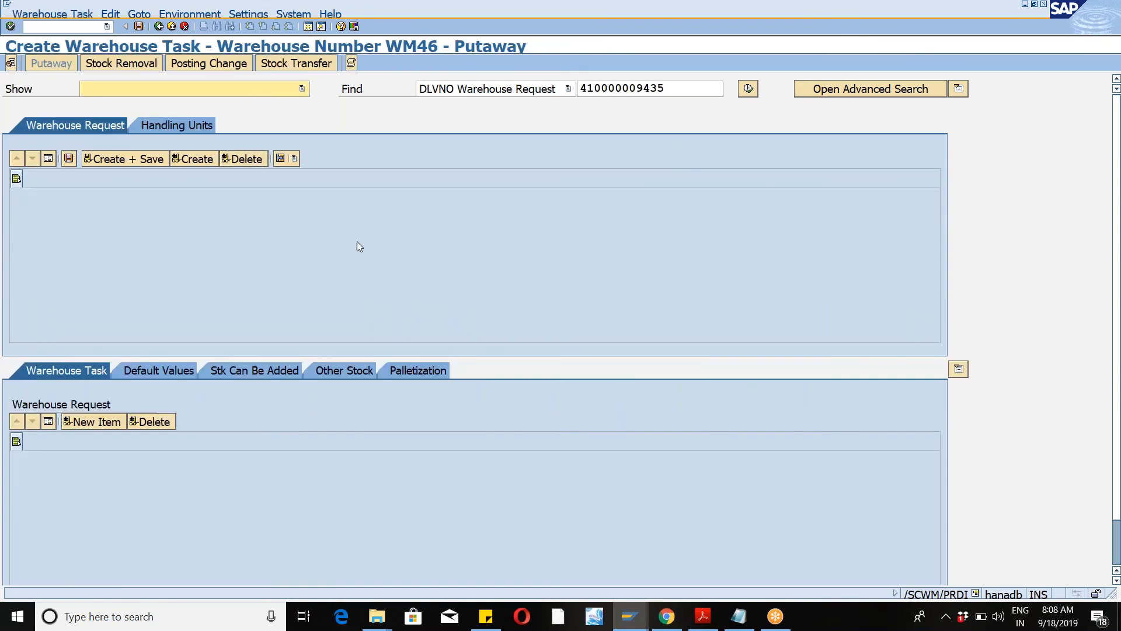
click(196, 129)
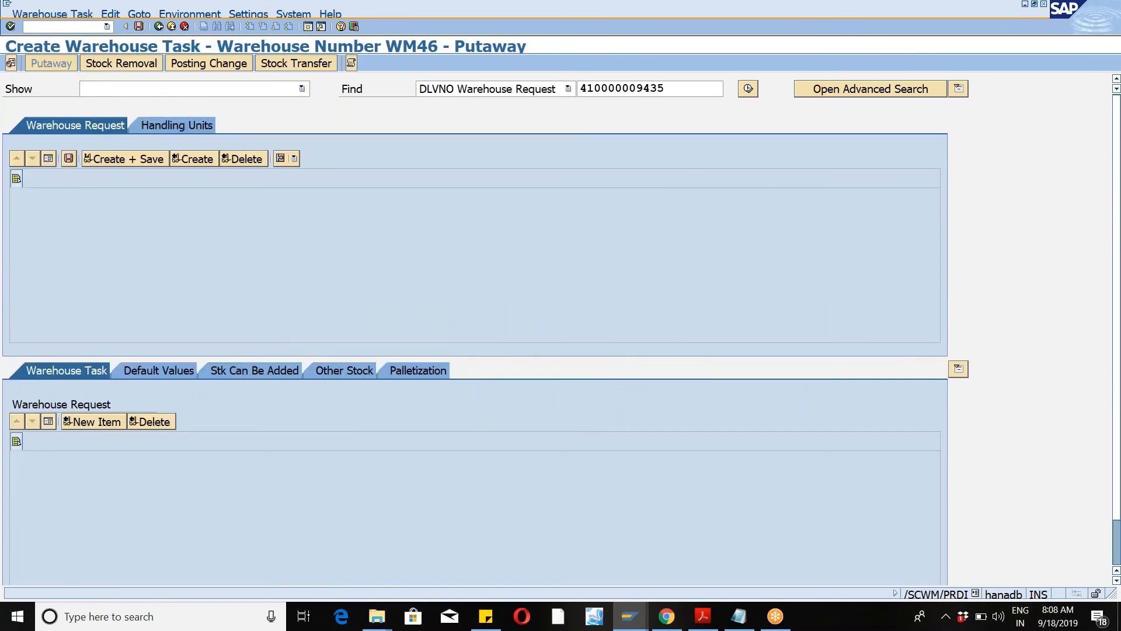
Step: Try to set destination storage type HIGH and bin HIGH-02-01-C for the handling unit
click(187, 157)
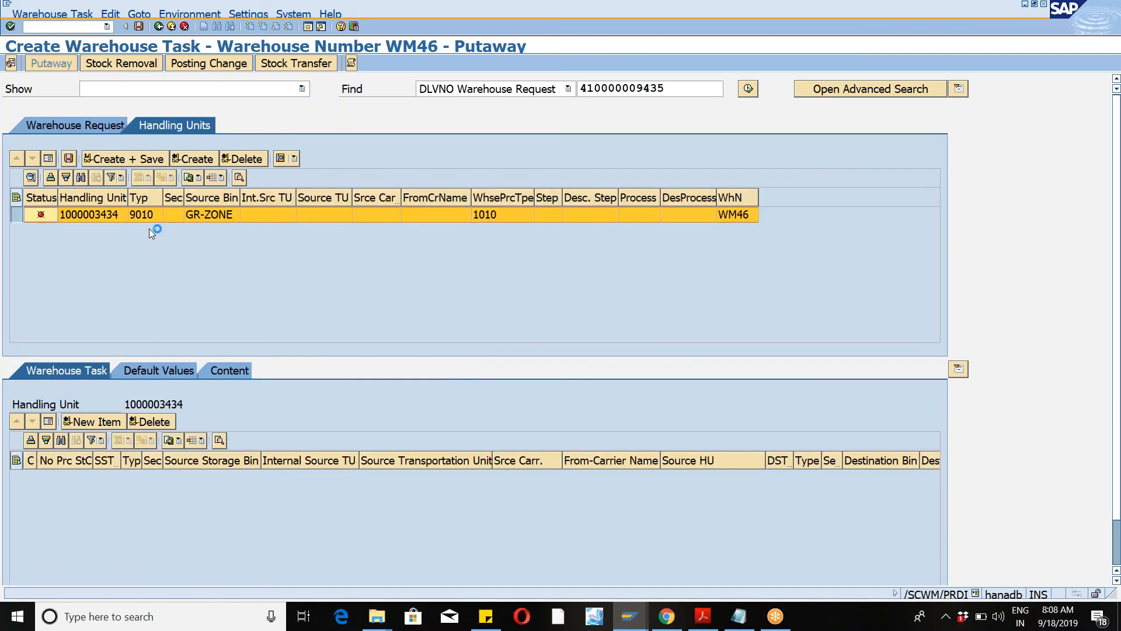
click(268, 272)
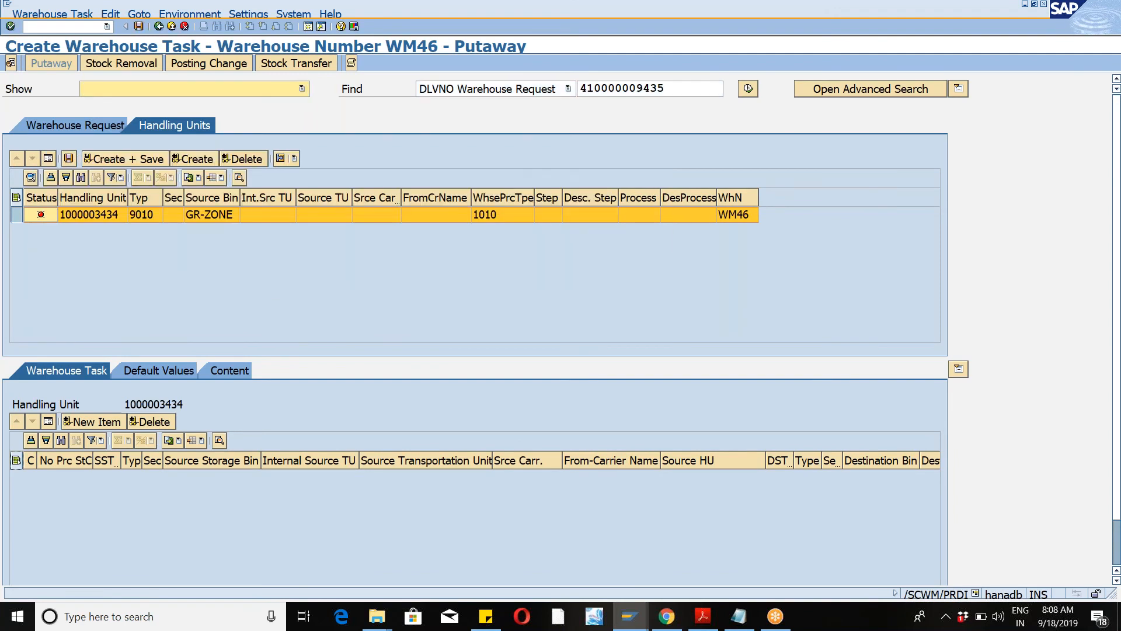
click(146, 374)
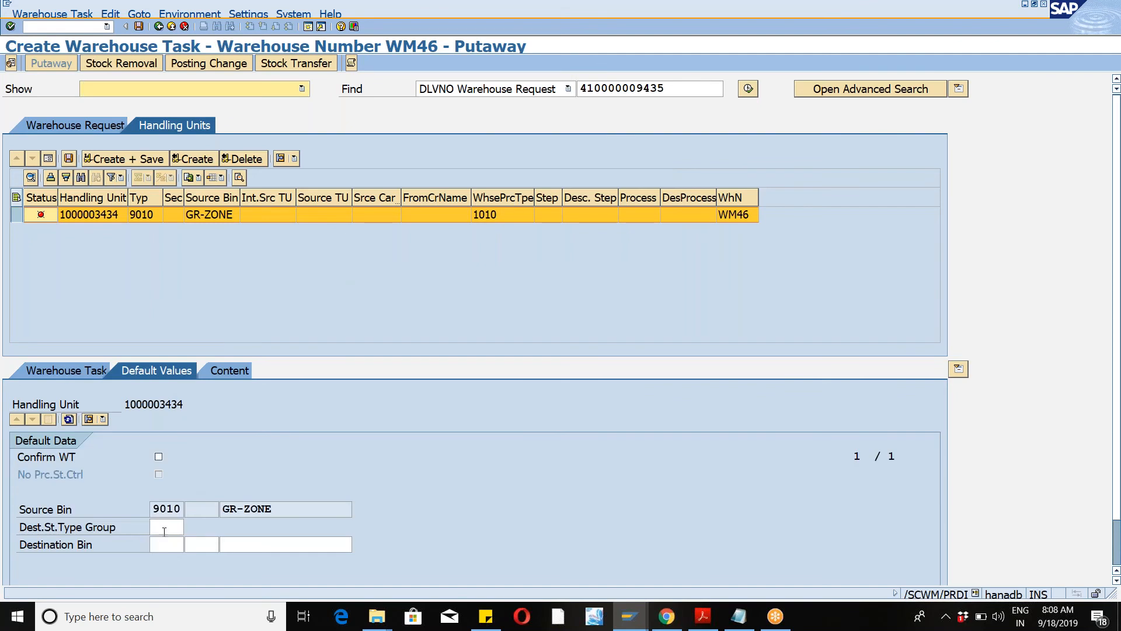
click(167, 545)
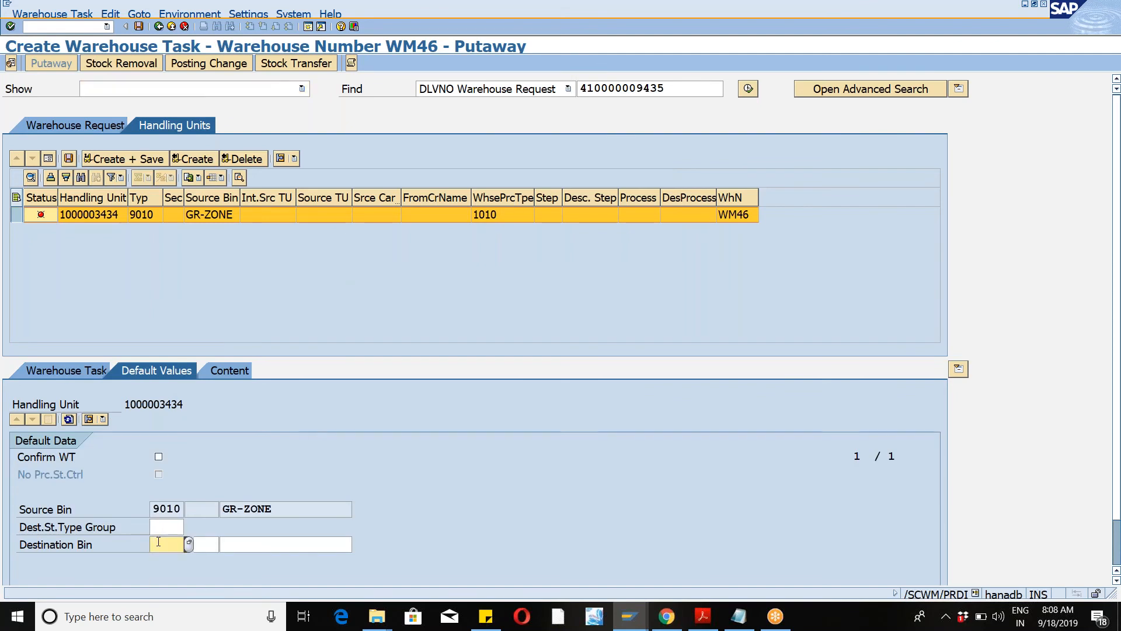
click(241, 546)
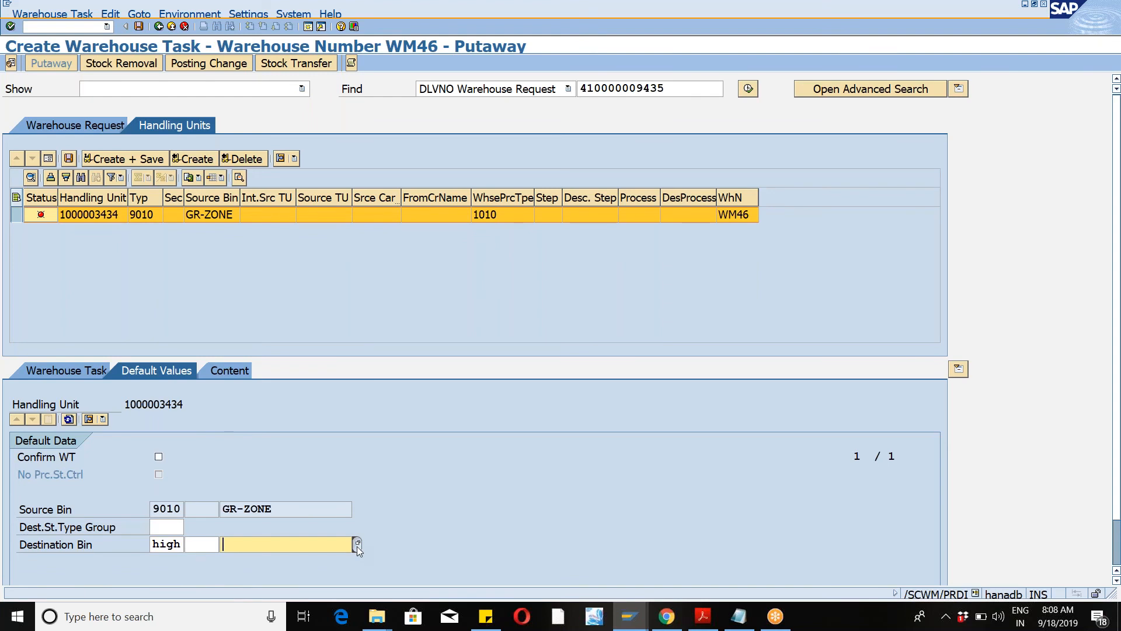
click(357, 544)
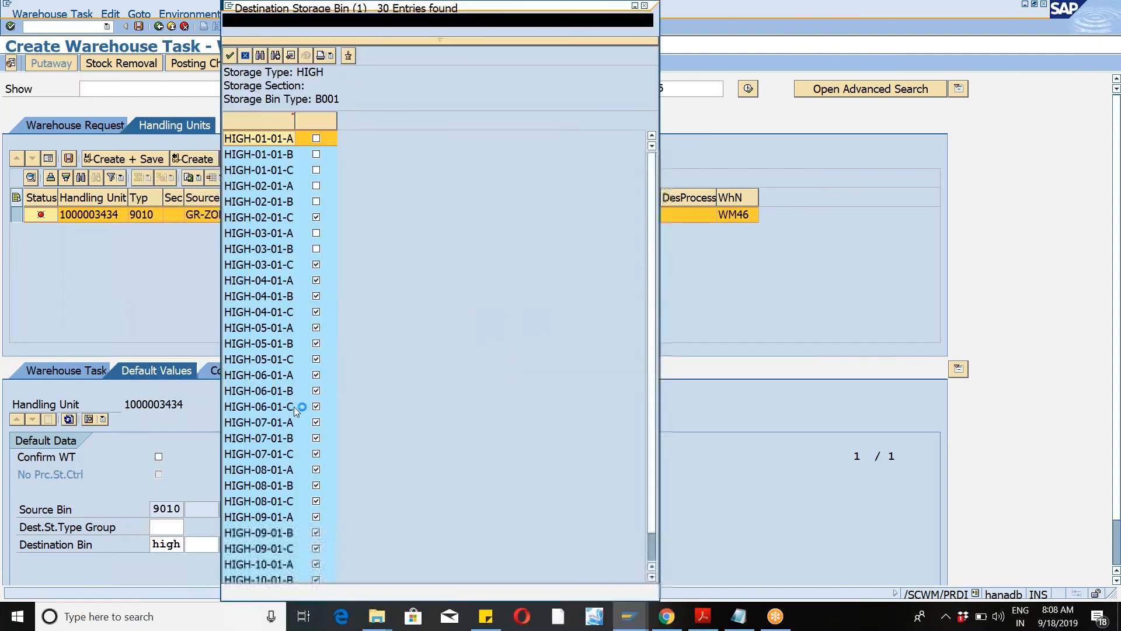
double_click(263, 224)
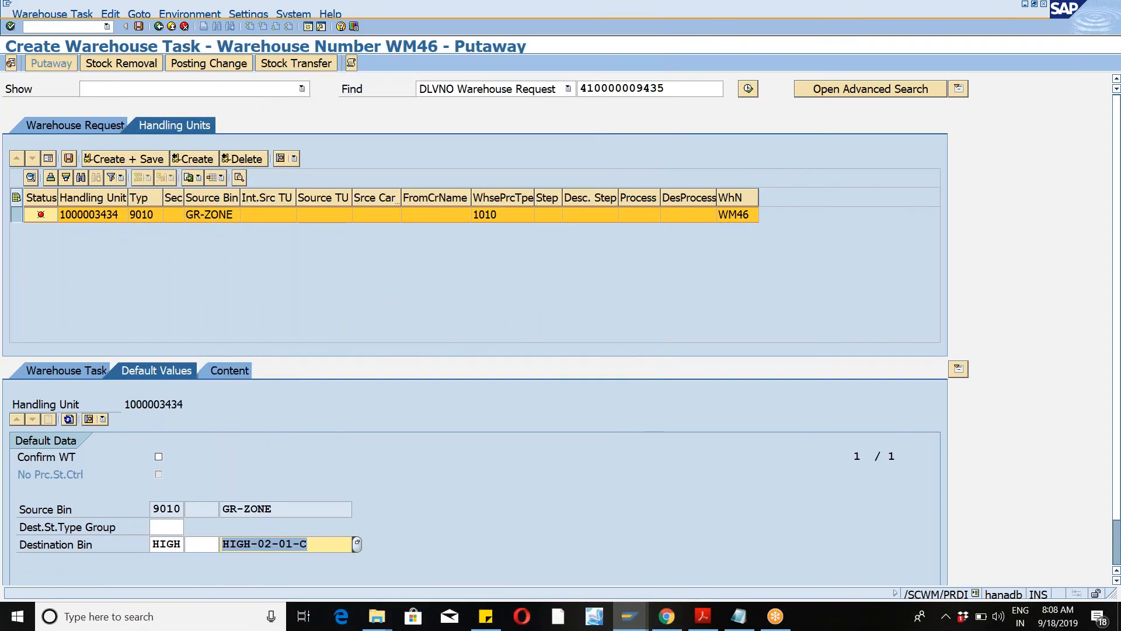
click(68, 159)
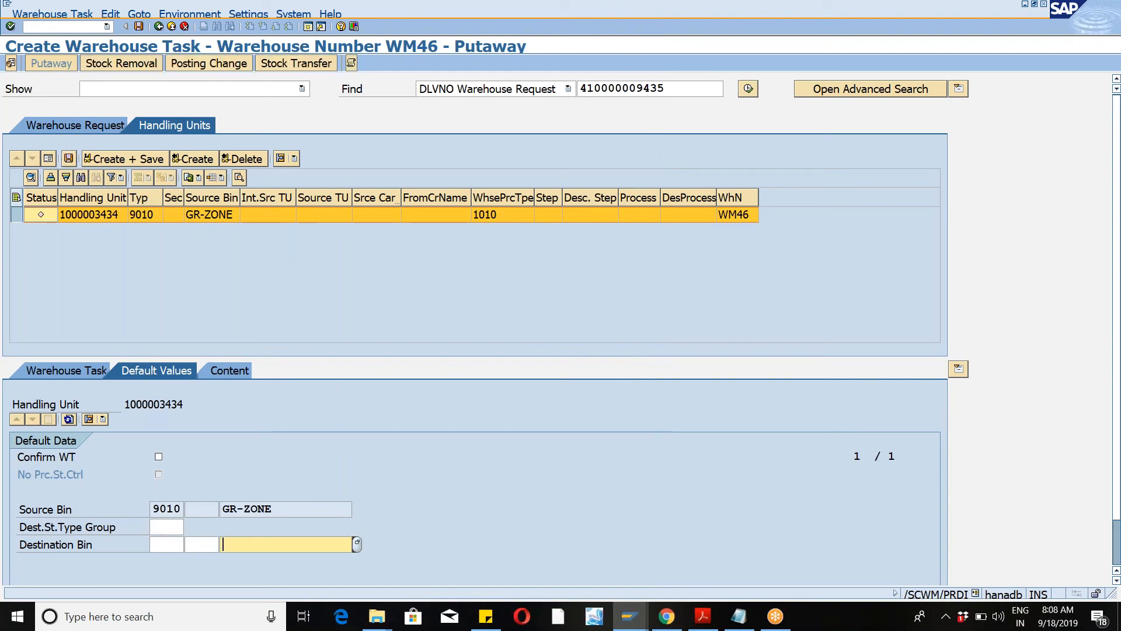
Step: Set the handling unit's destination storage type to HIGH and destination bin to HIGH-02-01-C
click(157, 547)
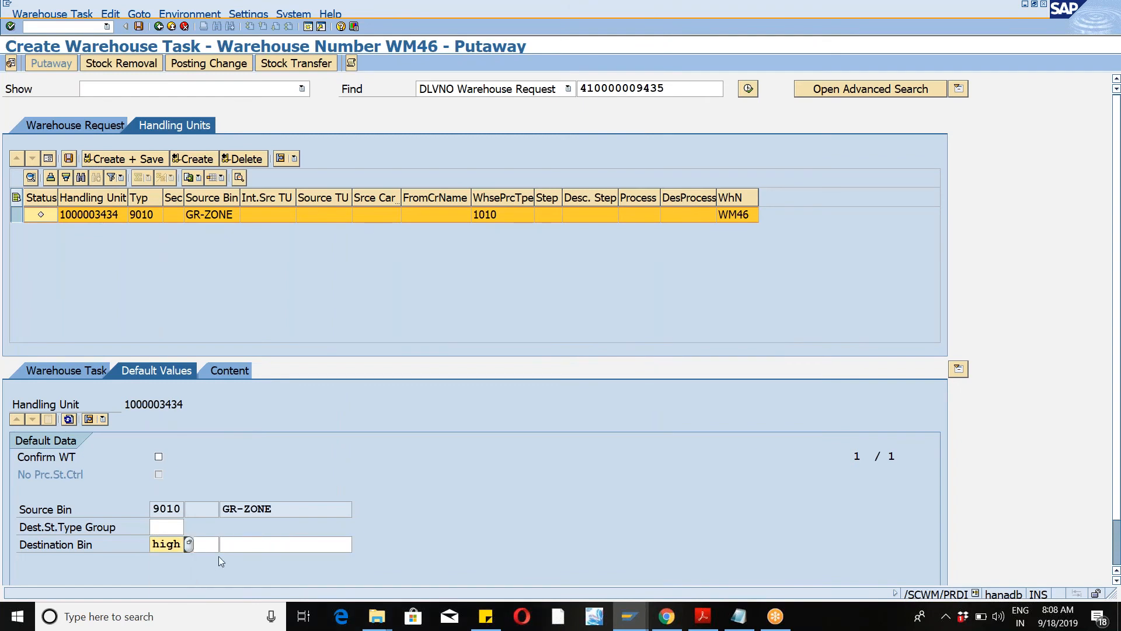
click(233, 548)
click(356, 545)
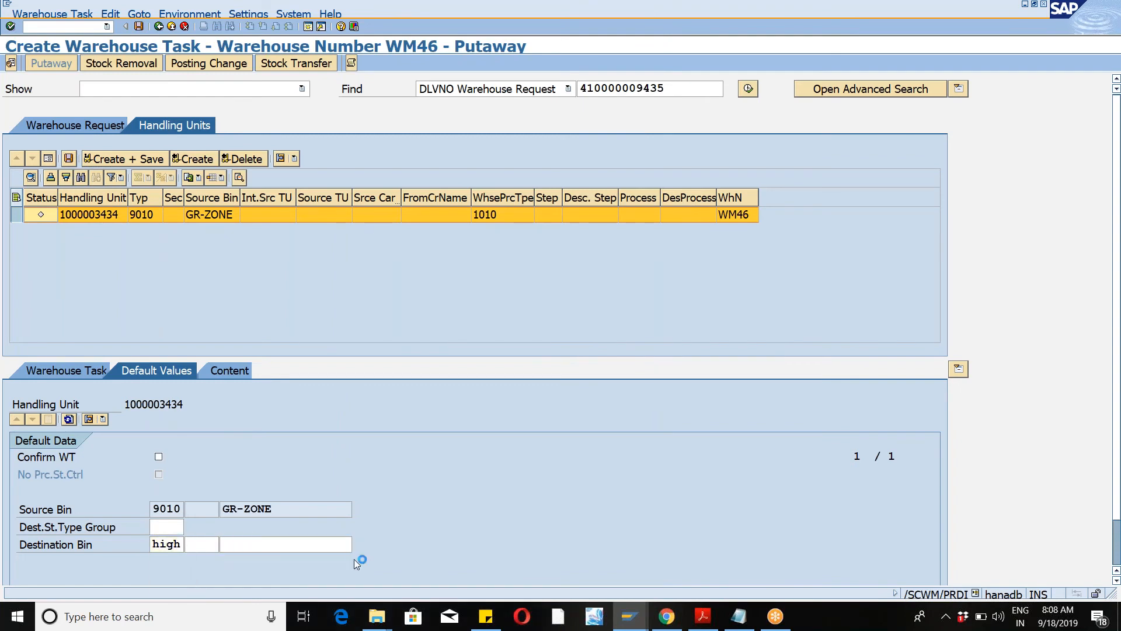
double_click(260, 225)
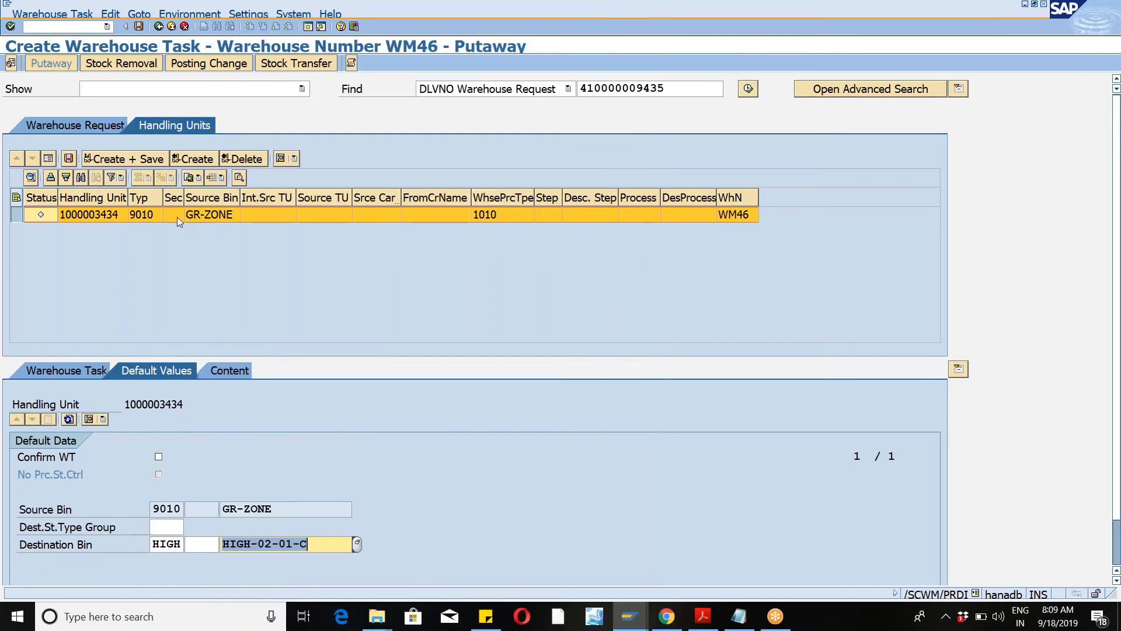
Step: Create and save the putaway warehouse task for the handling unit
click(69, 159)
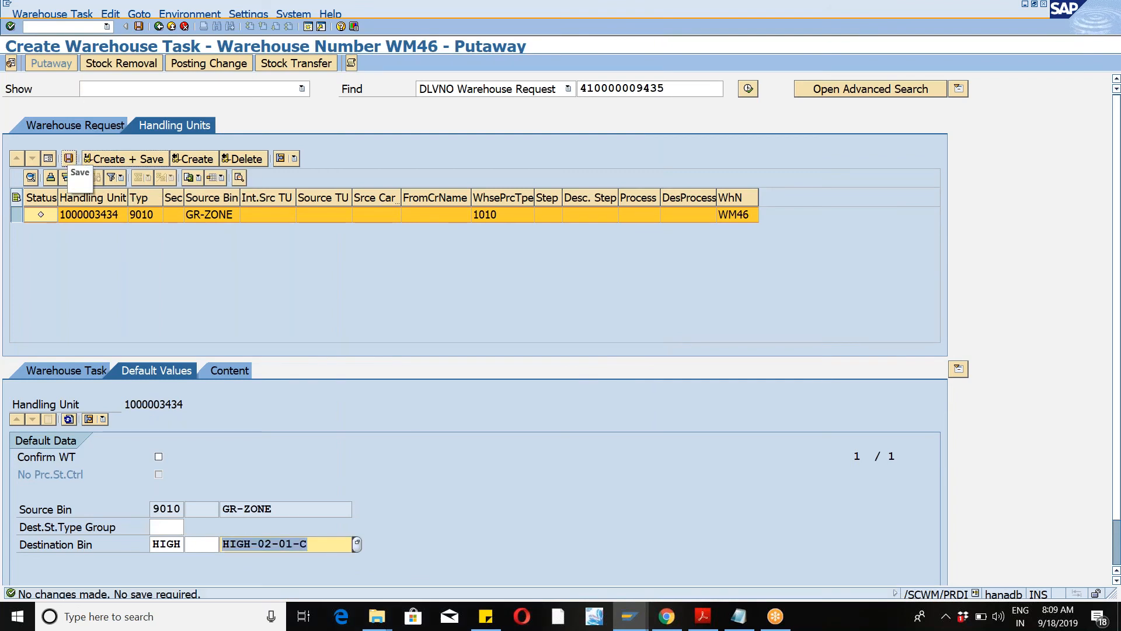
click(14, 217)
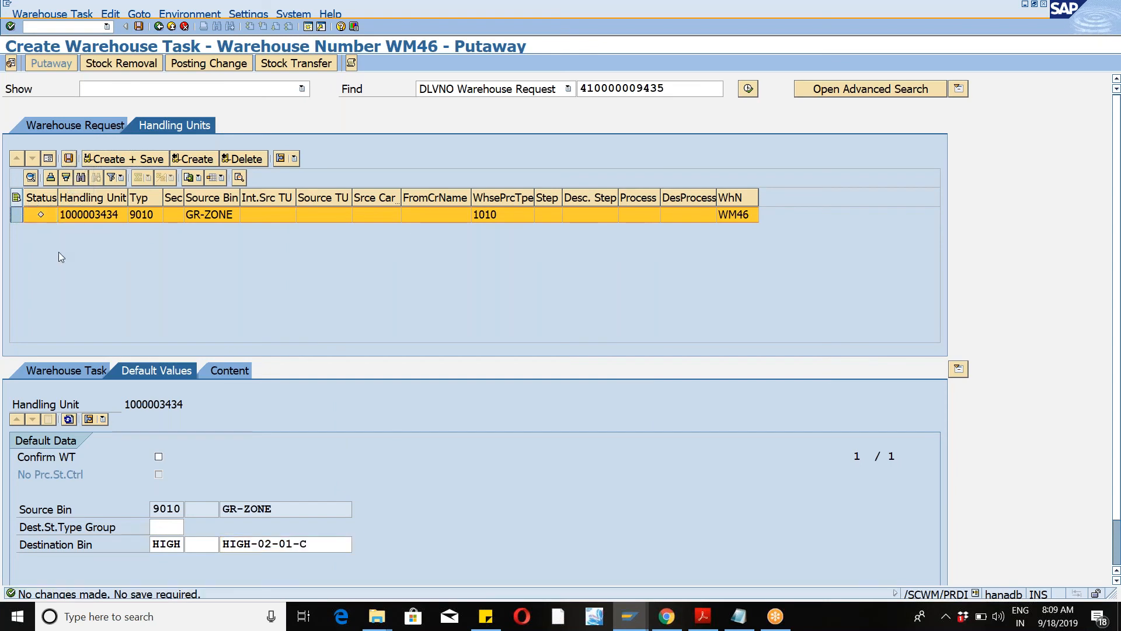
click(145, 163)
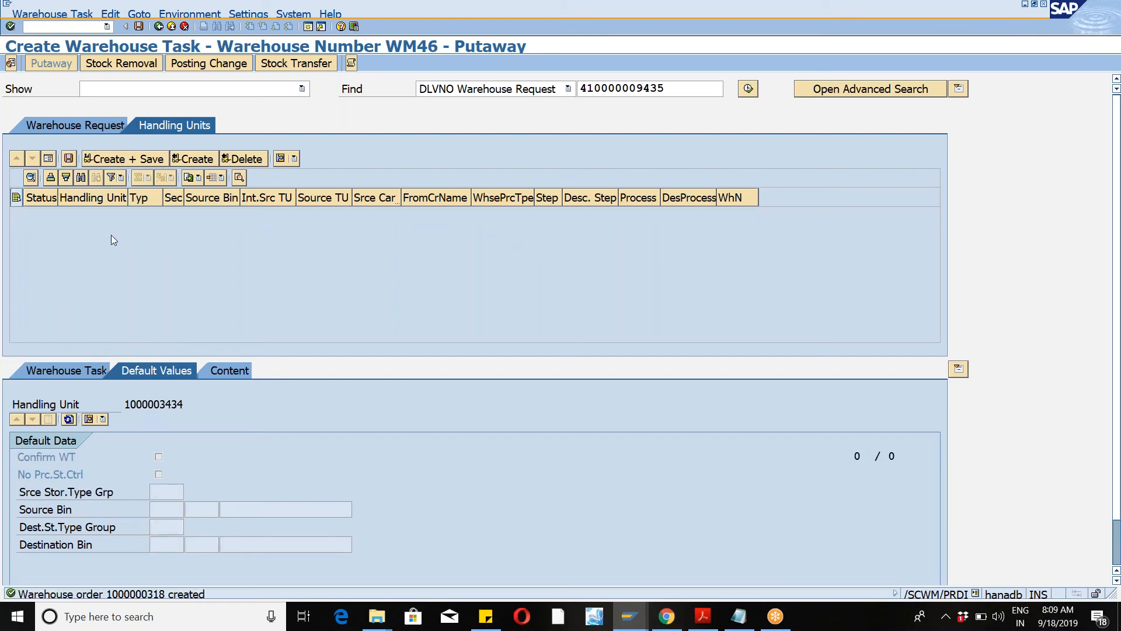
Step: Open warehouse task confirmation and examine the new warehouse order's details and queue
click(47, 14)
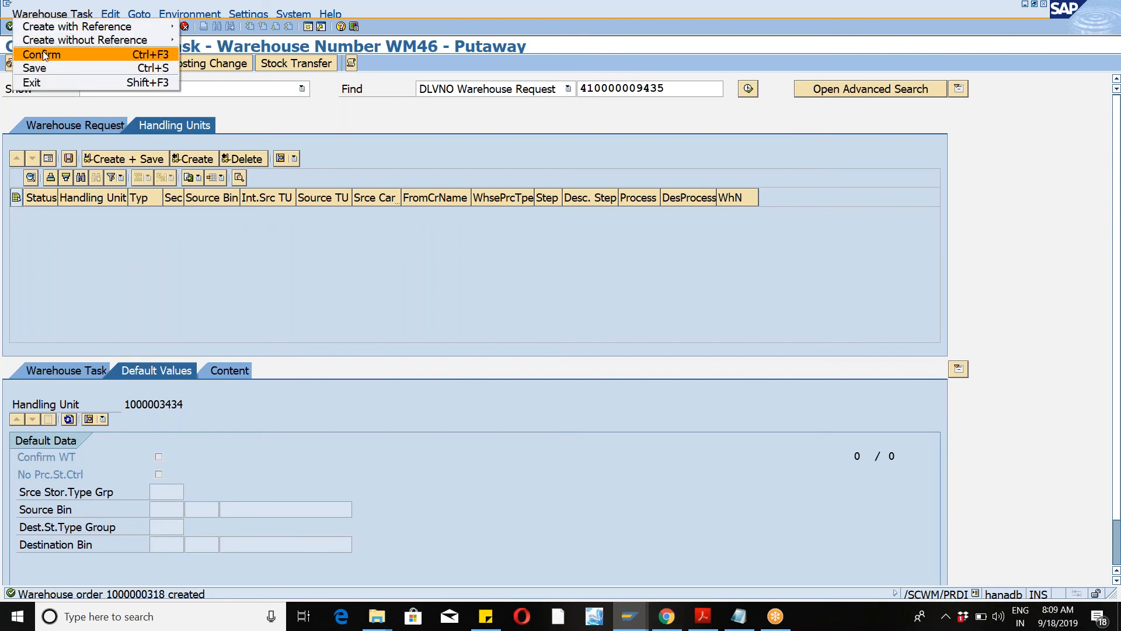
click(45, 55)
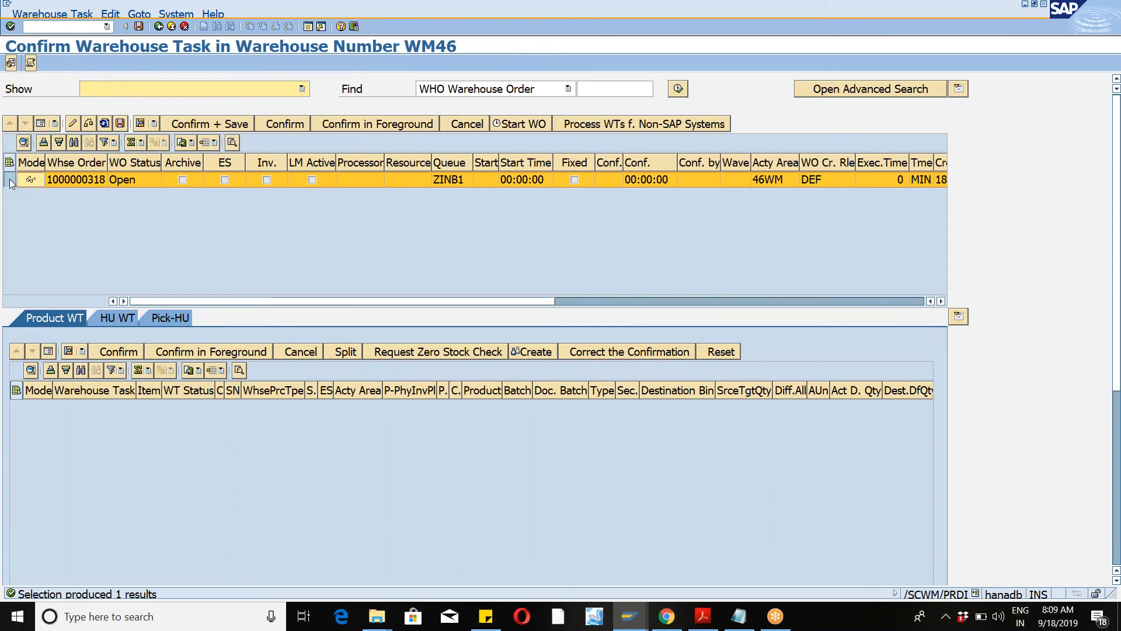
click(38, 125)
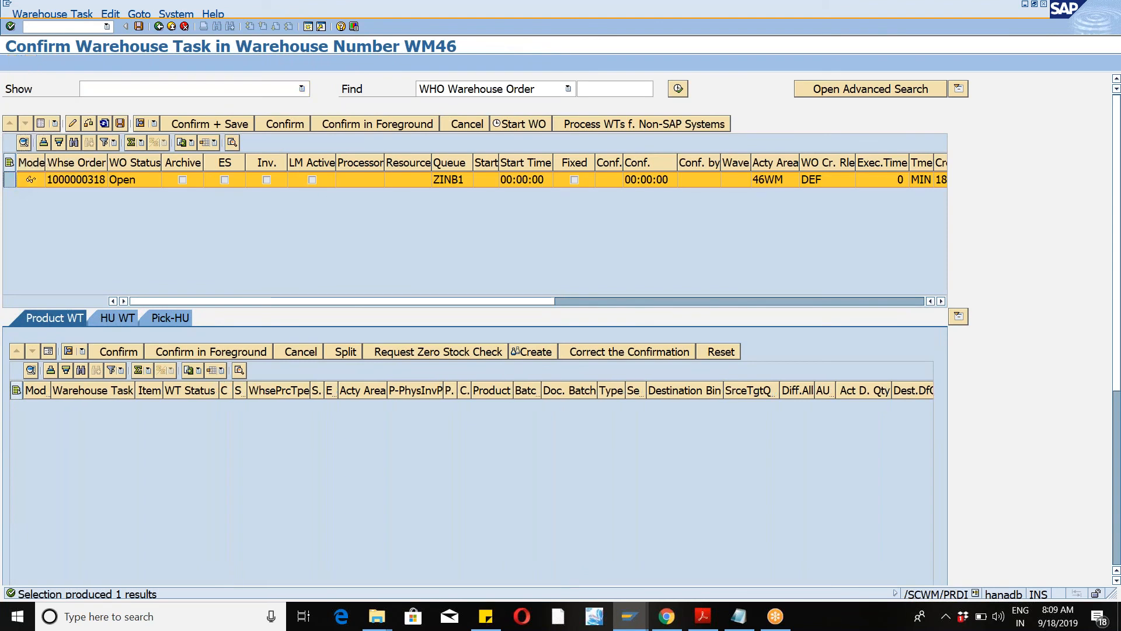
drag(167, 246, 113, 245)
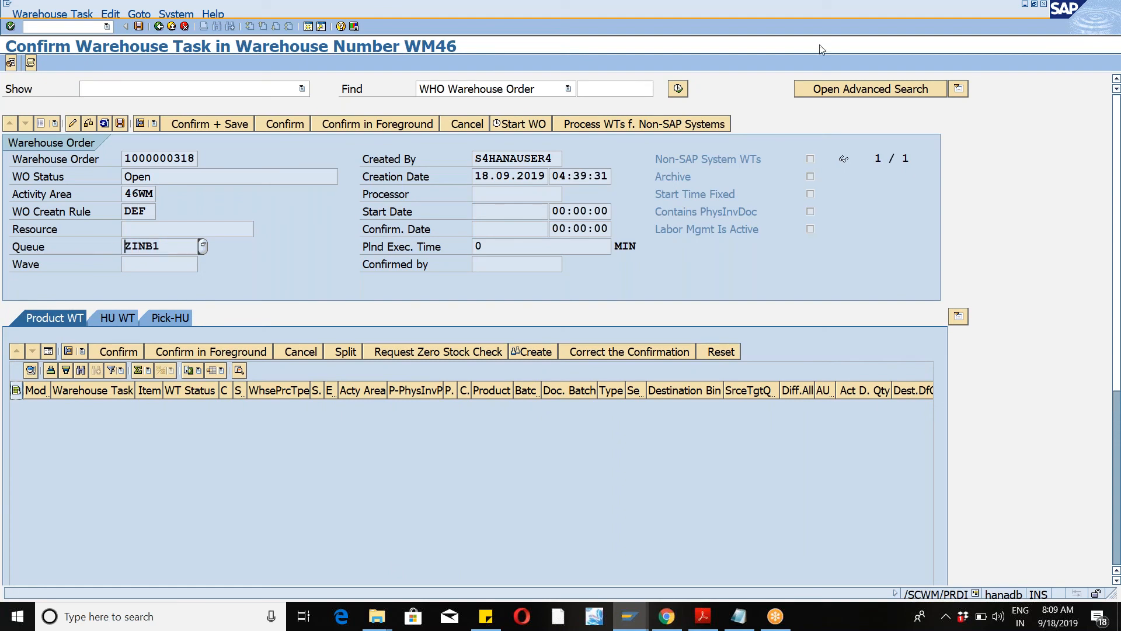
click(831, 19)
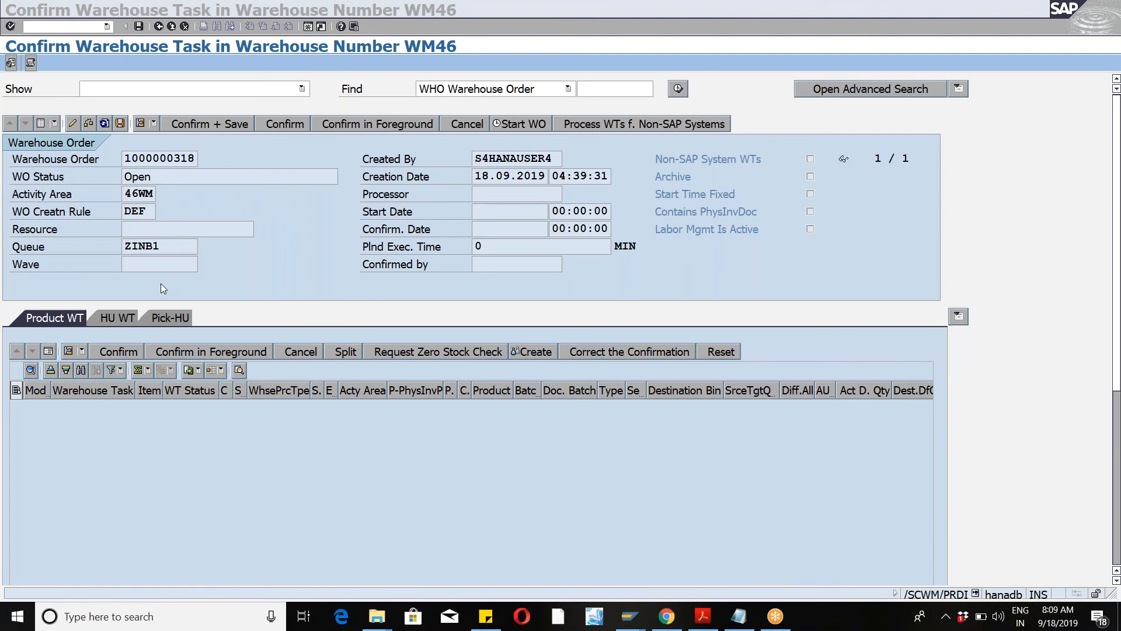
click(167, 250)
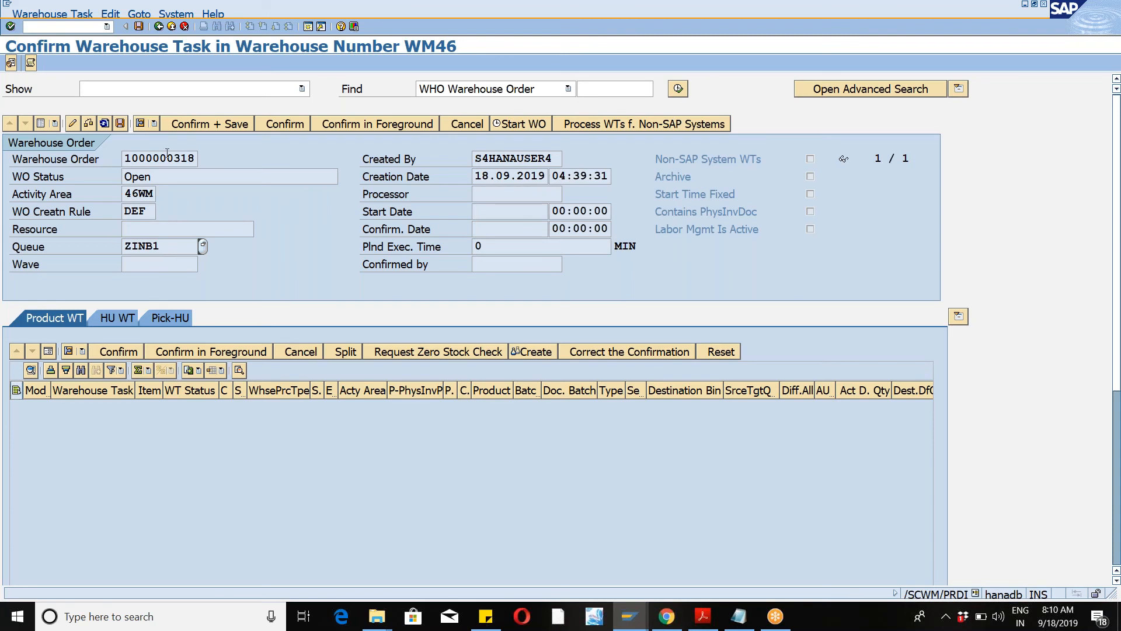
Step: Start the RF framework with /n/scwm/rfui and open the System-Guided menu
click(171, 27)
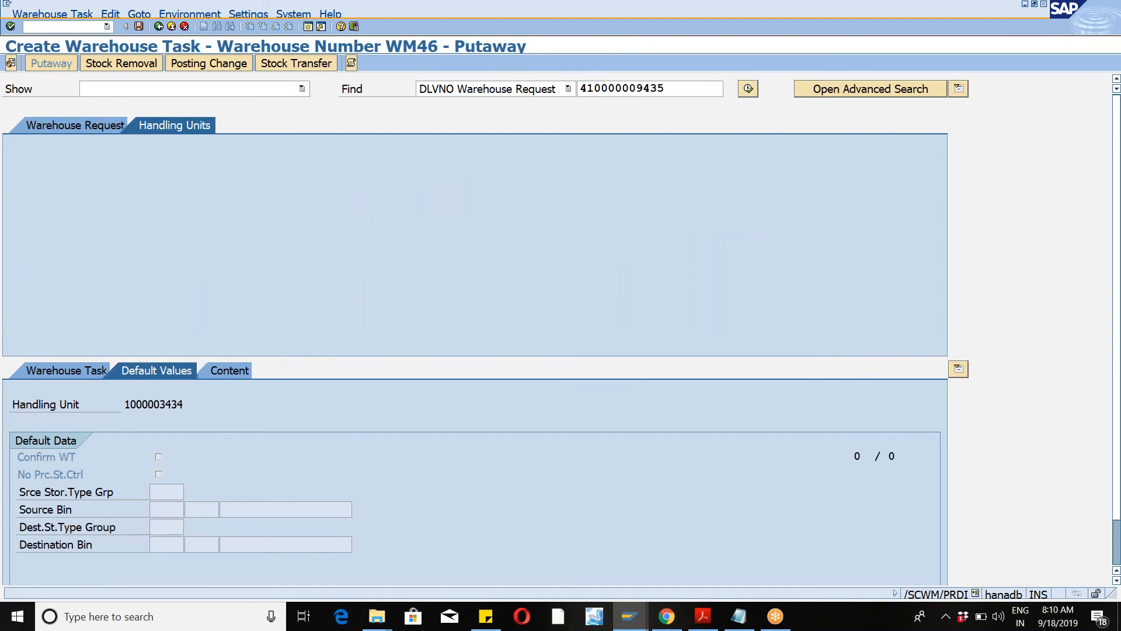
click(65, 27)
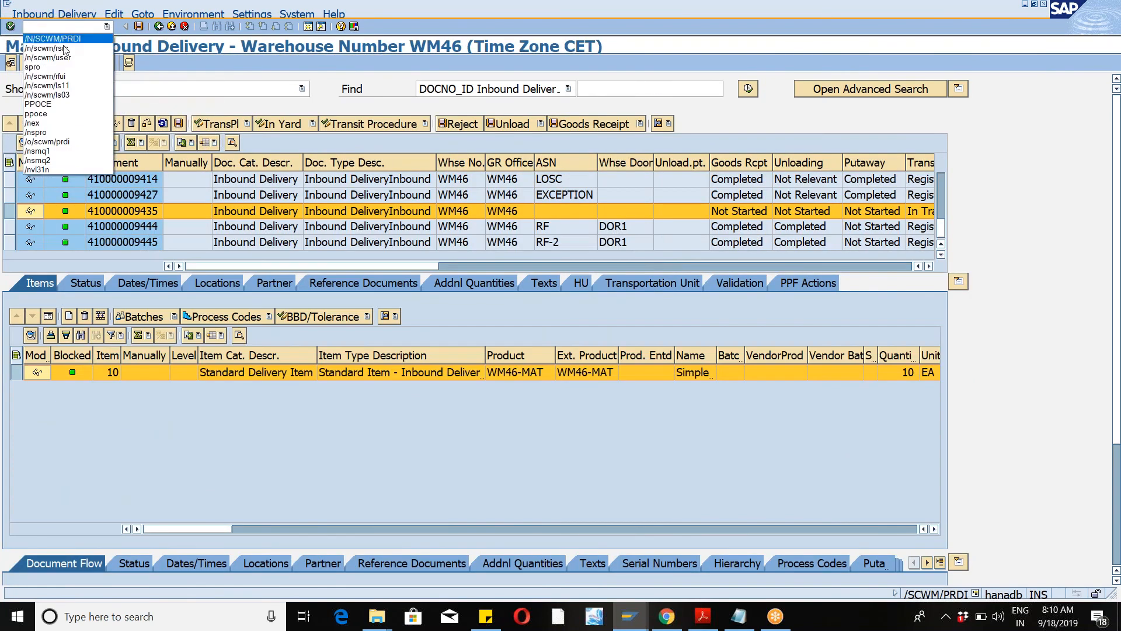
click(64, 76)
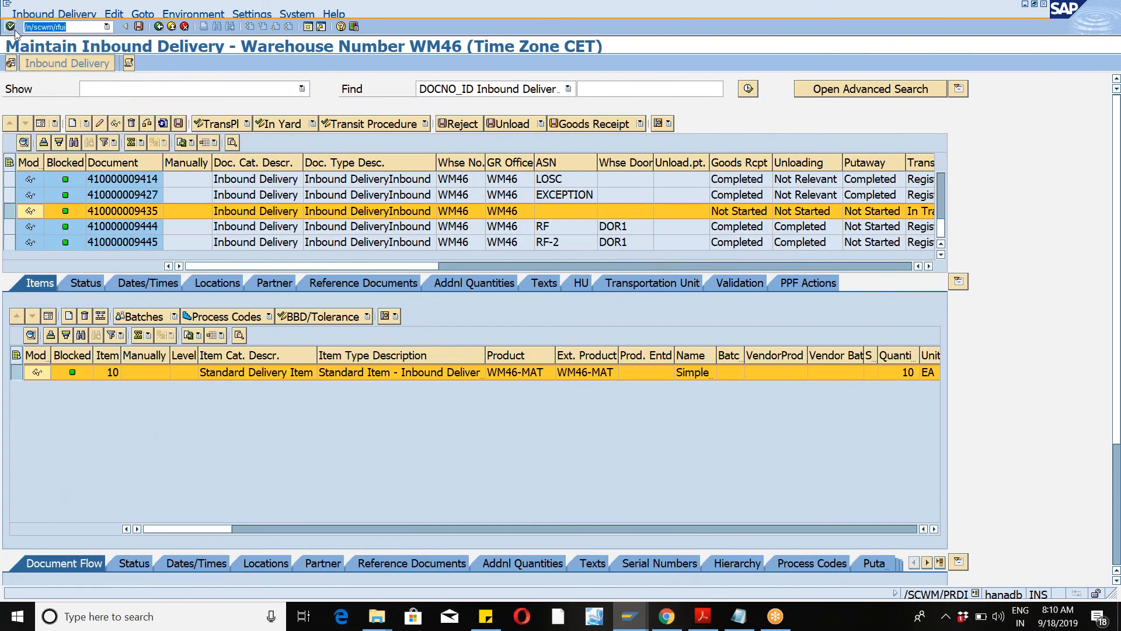
key(Return)
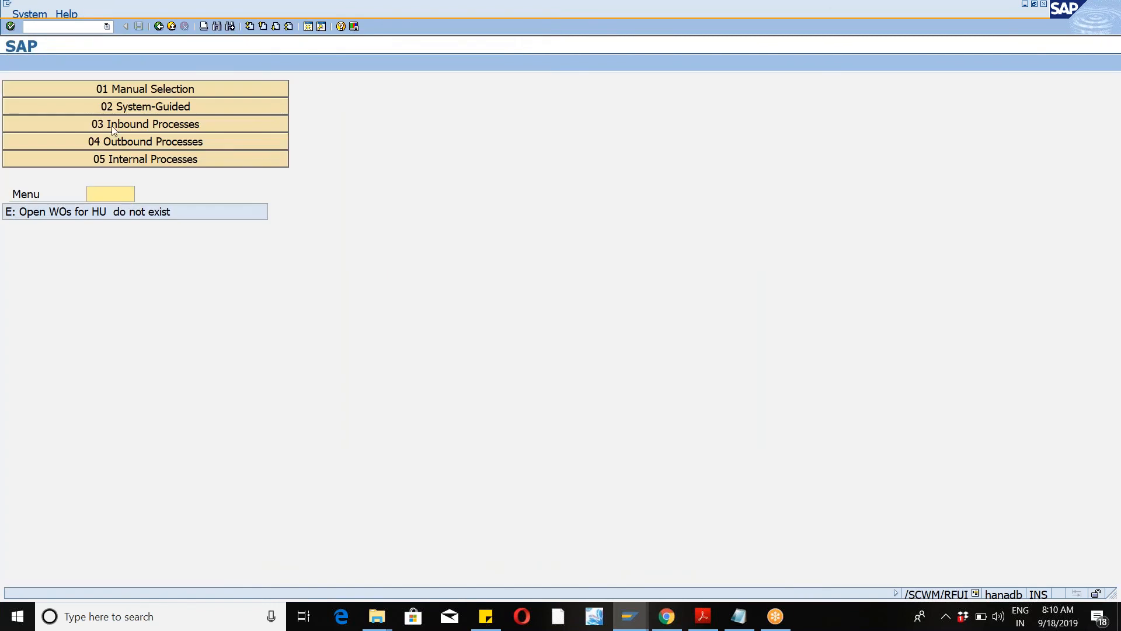
click(153, 109)
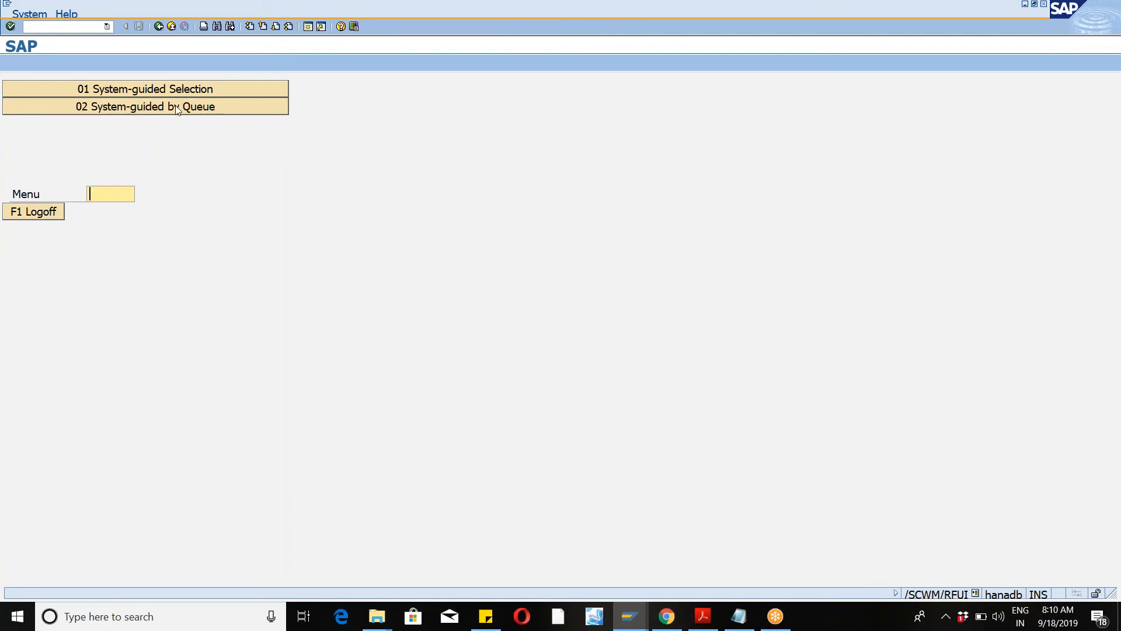
Step: Start system-guided processing by queue ZINB1 and try to confirm source bin WM46-DOR1 without a handling unit
click(144, 110)
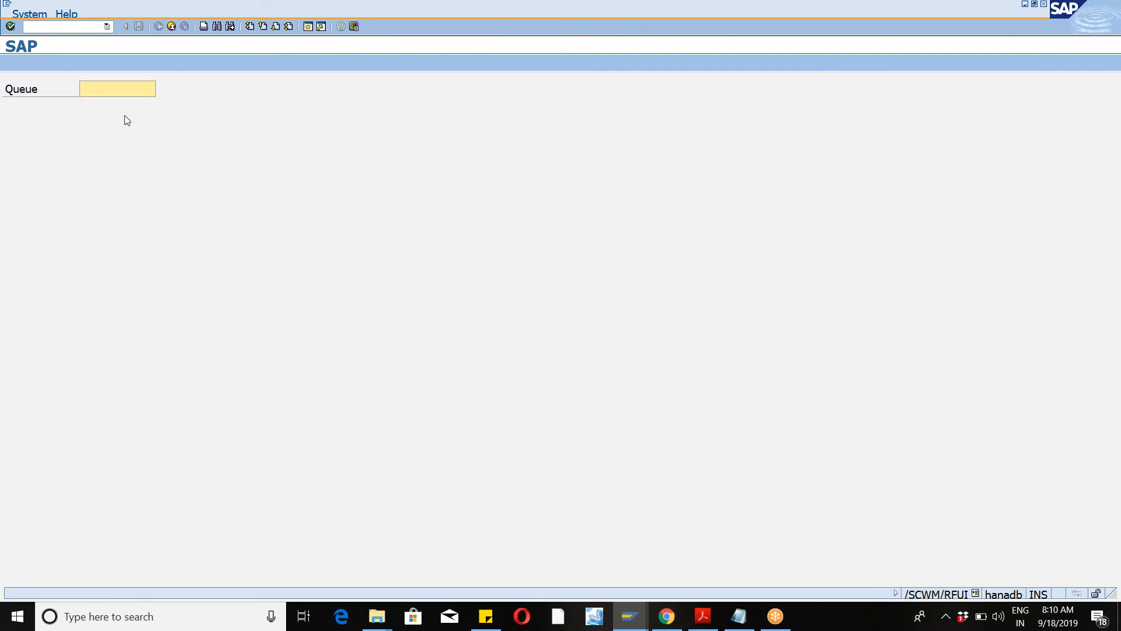
text(ZINB1)
key(Return)
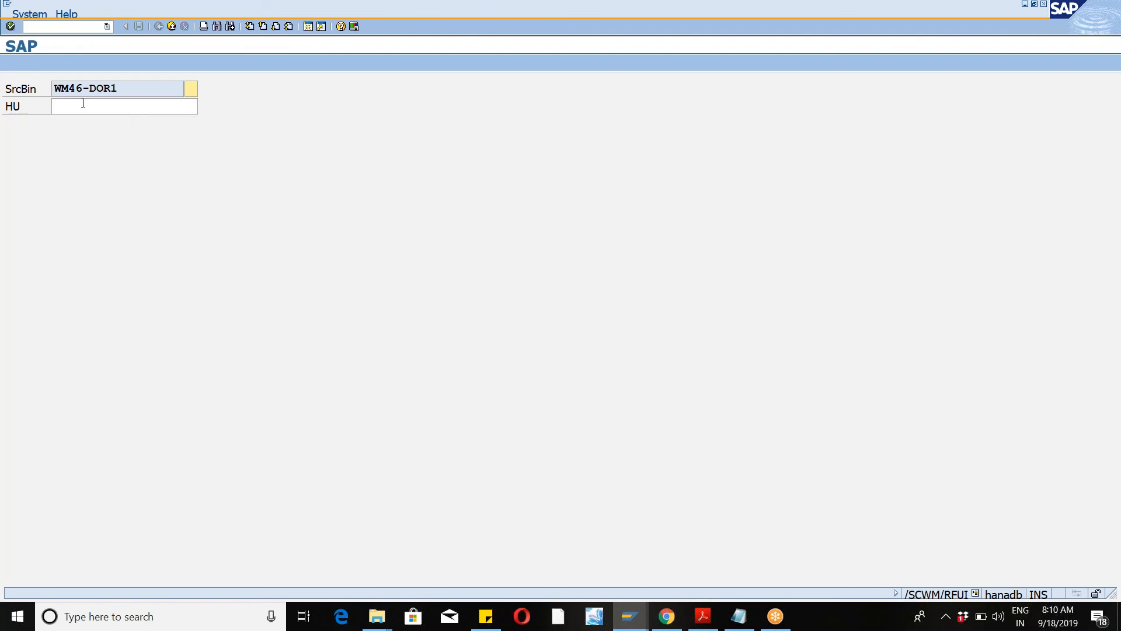
drag(54, 88, 118, 92)
click(191, 88)
key(Tab)
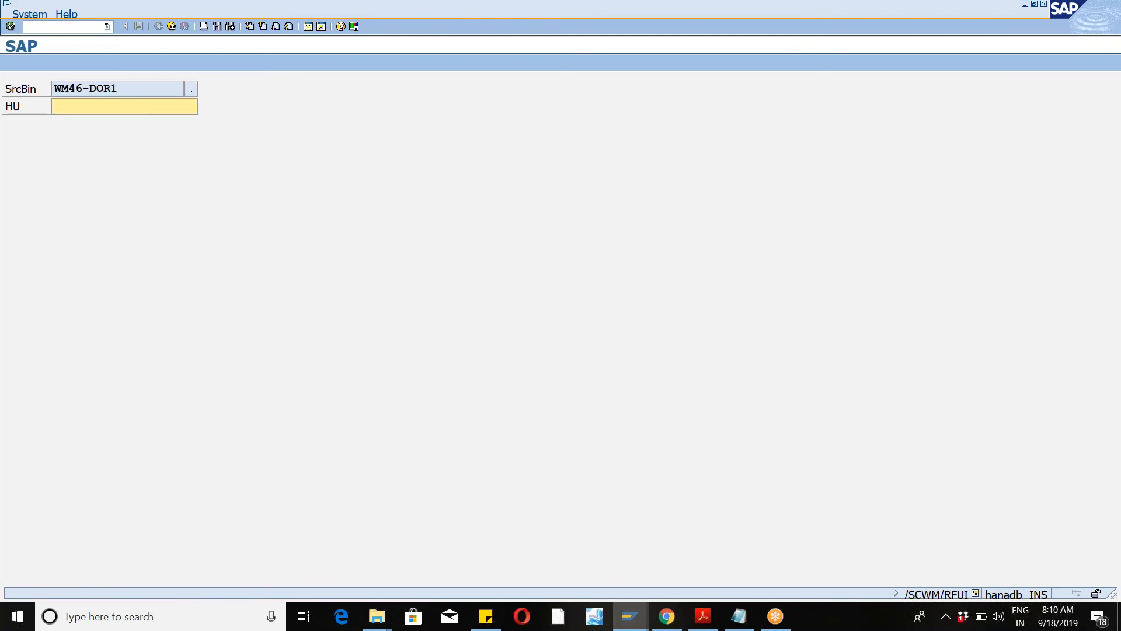
key(Return)
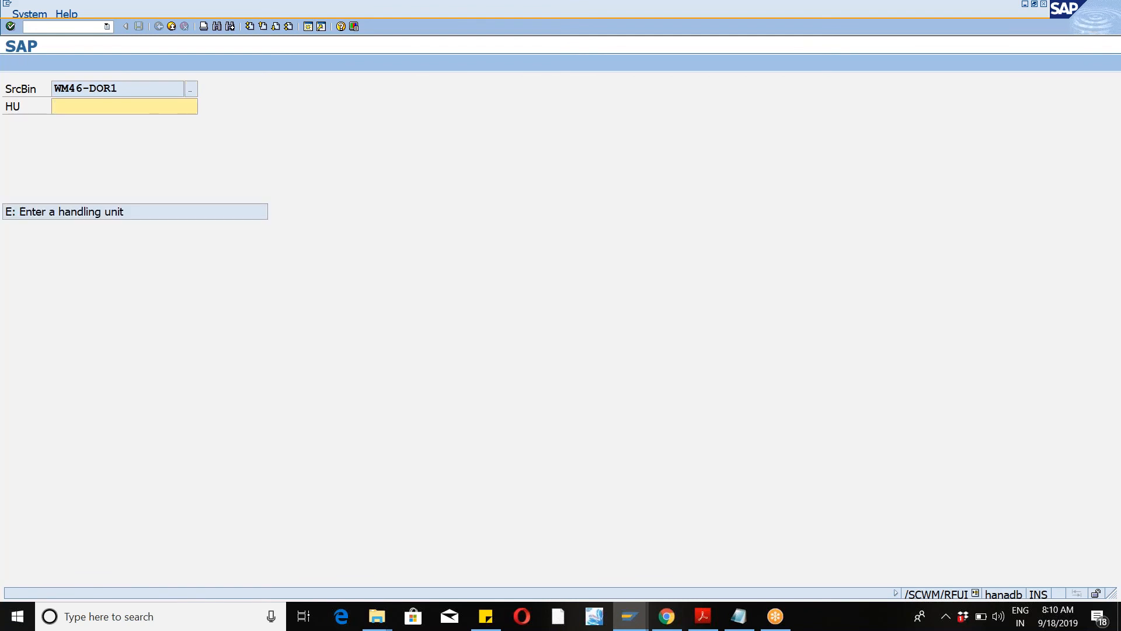
key(alt+Tab)
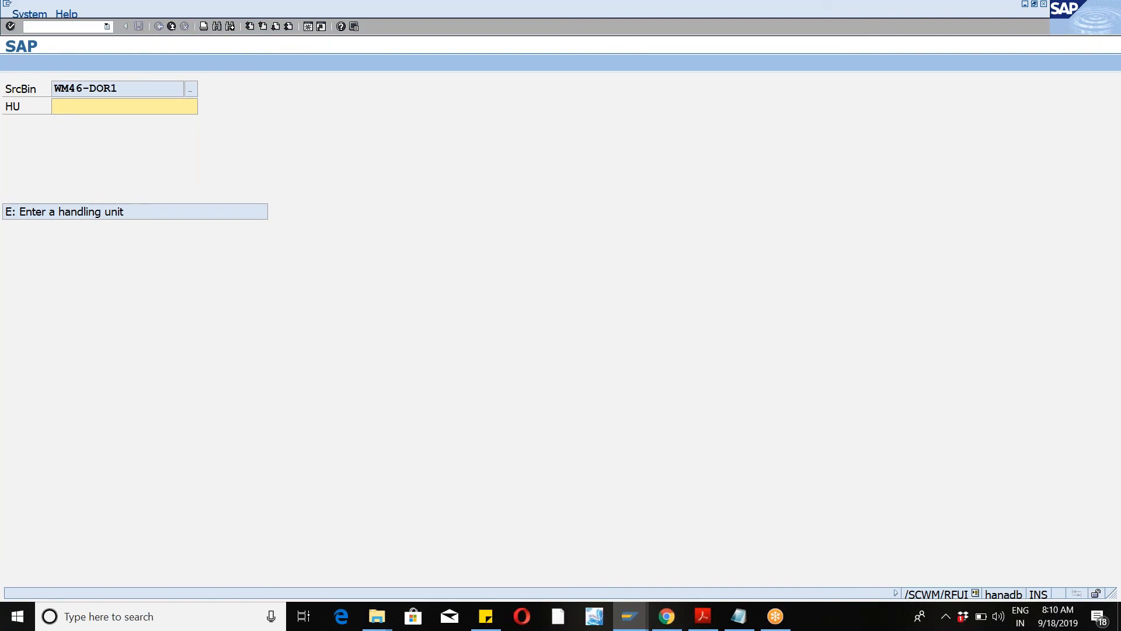
key(alt+Tab)
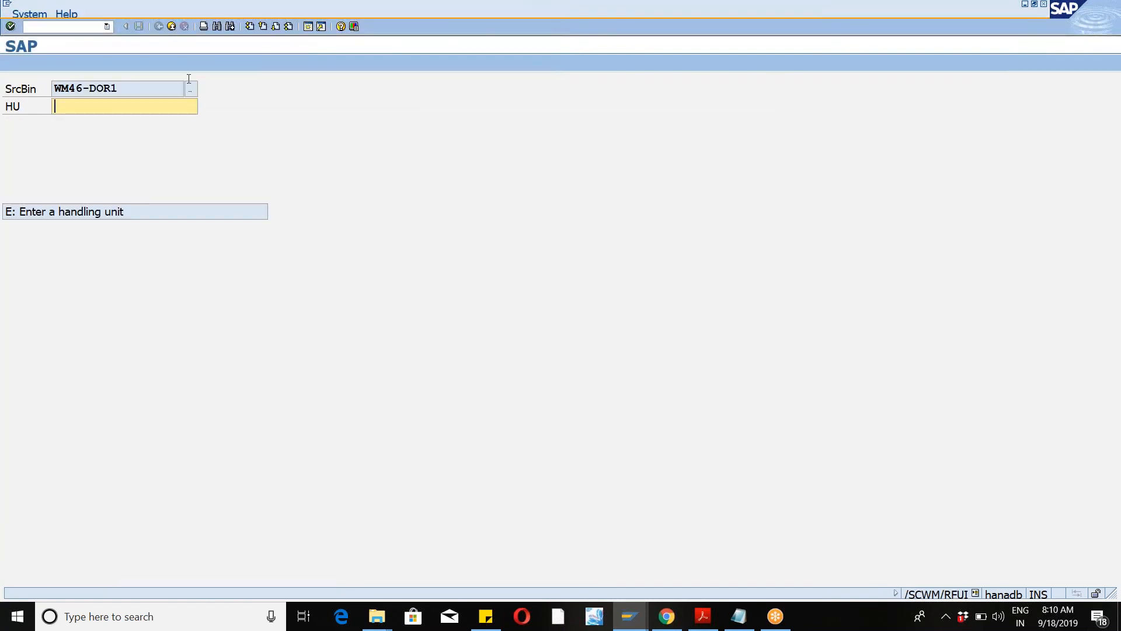
key(F7)
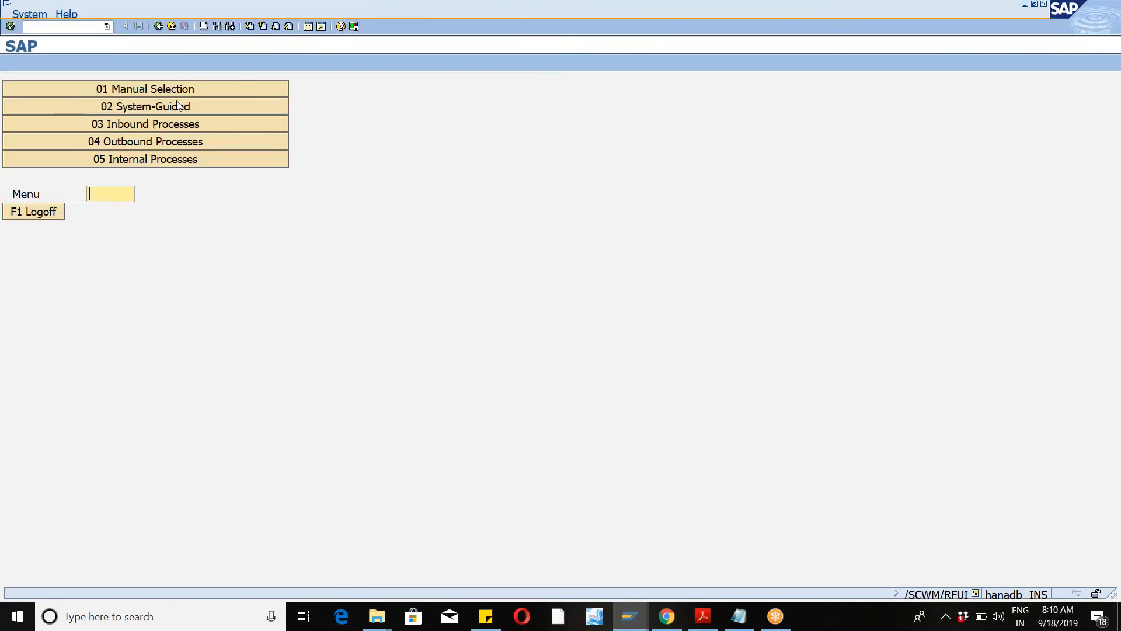
click(156, 92)
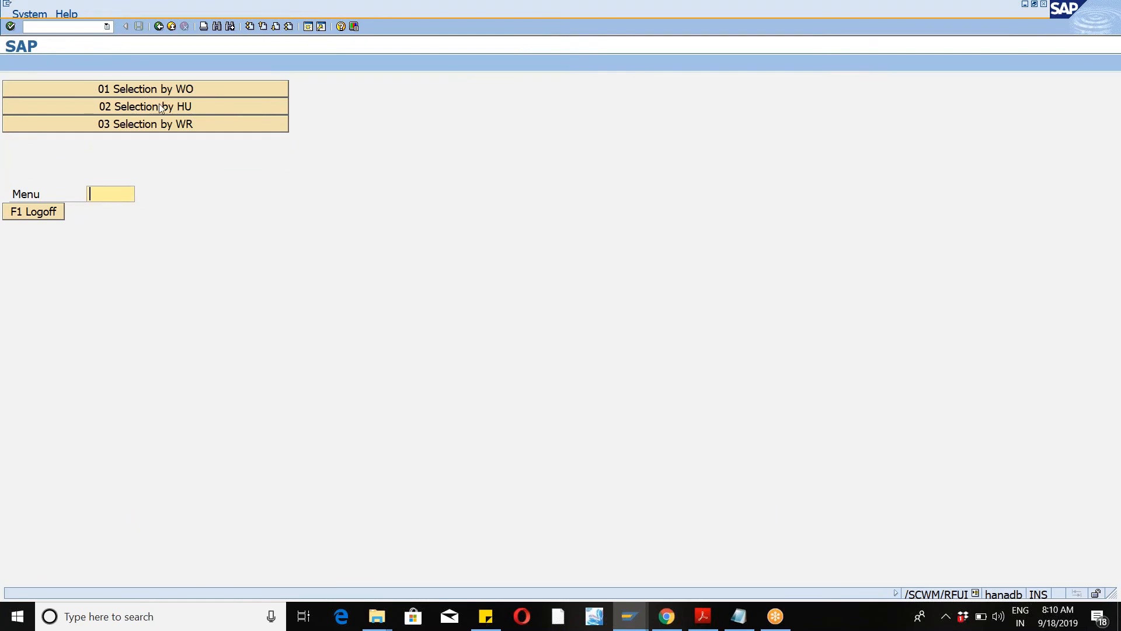
click(156, 103)
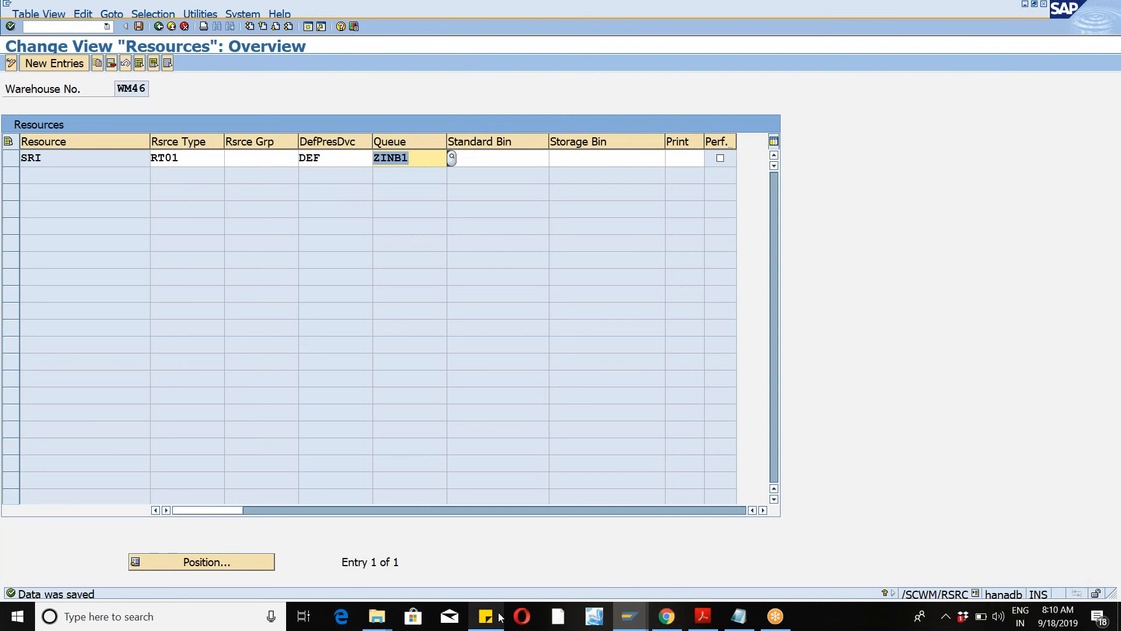
click(625, 617)
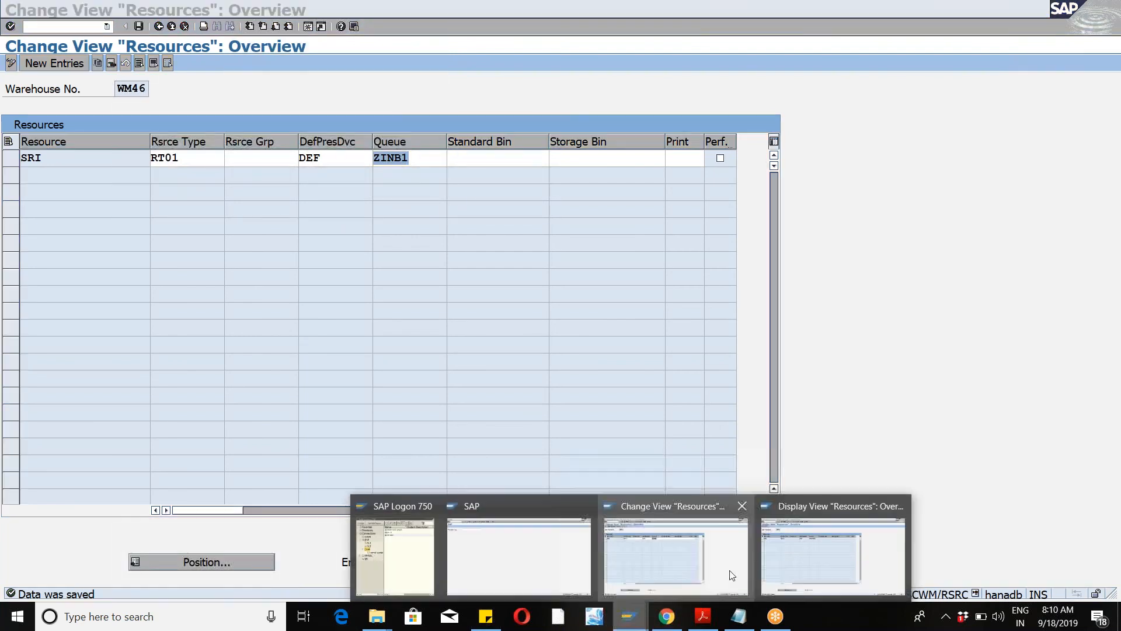
click(736, 576)
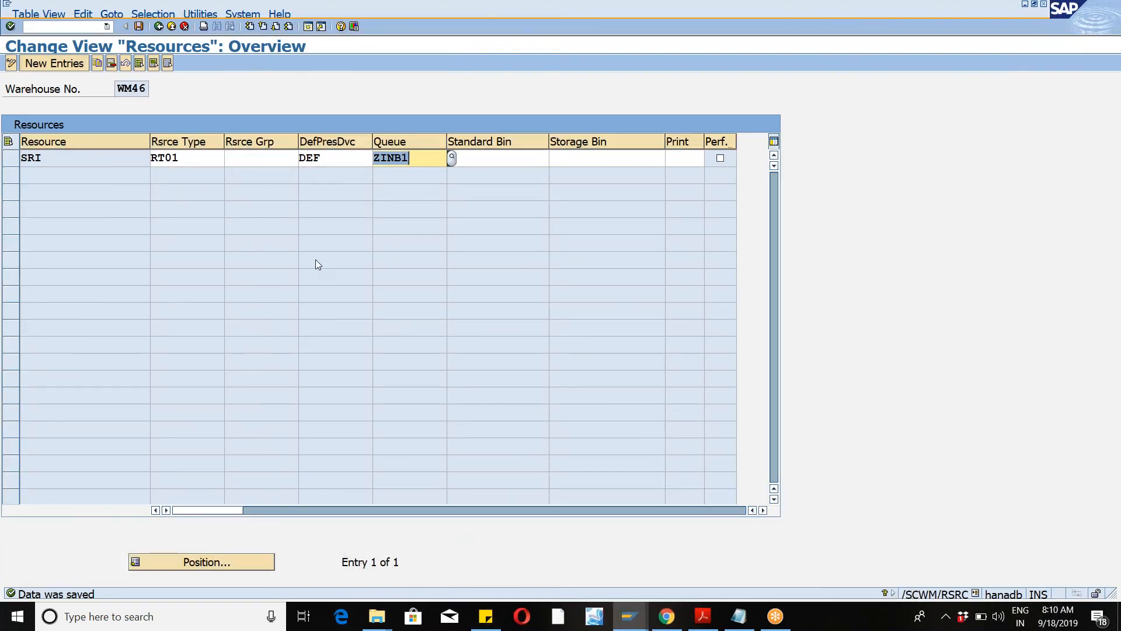
key(alt+Tab)
key(F7)
key(F7)
key(F7)
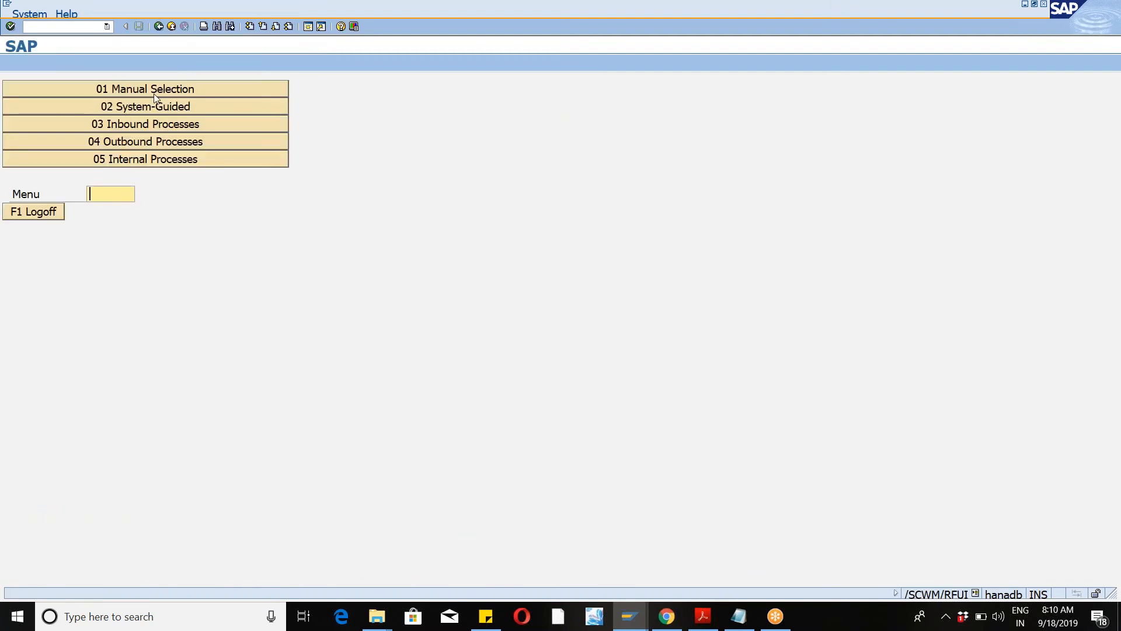
click(149, 108)
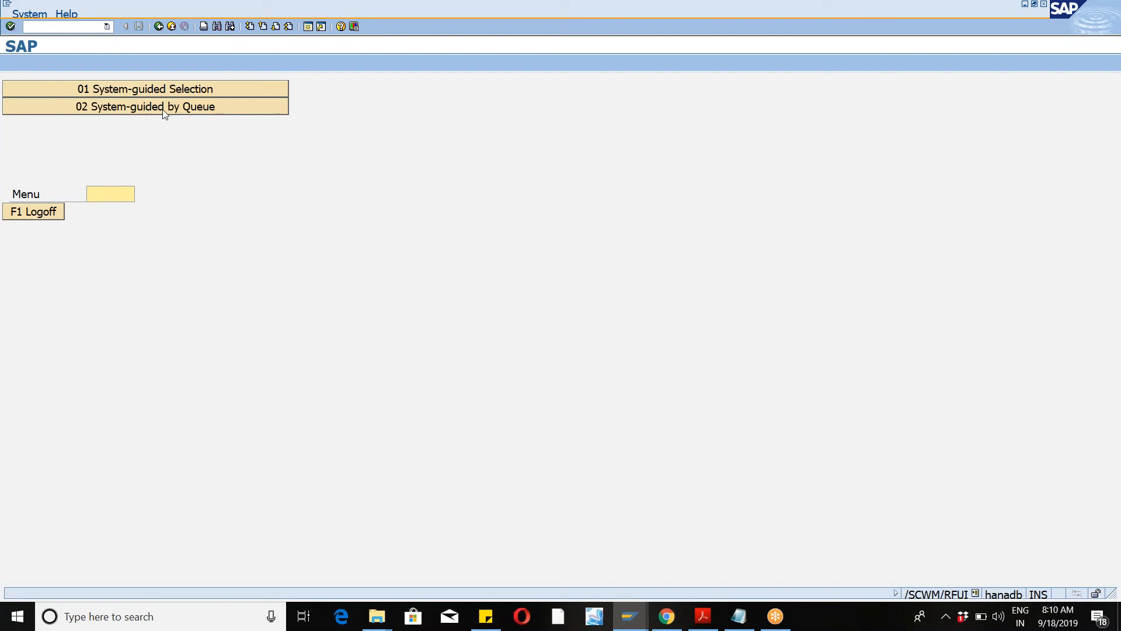
click(163, 112)
text(ZINB1)
key(Return)
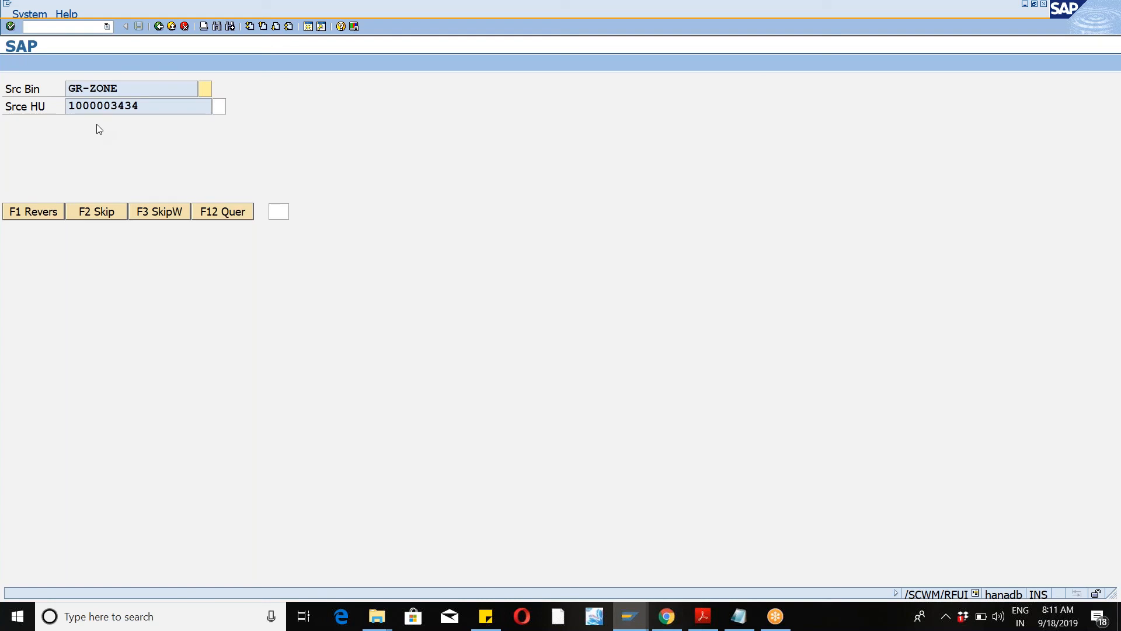
key(F7)
click(146, 91)
key(F7)
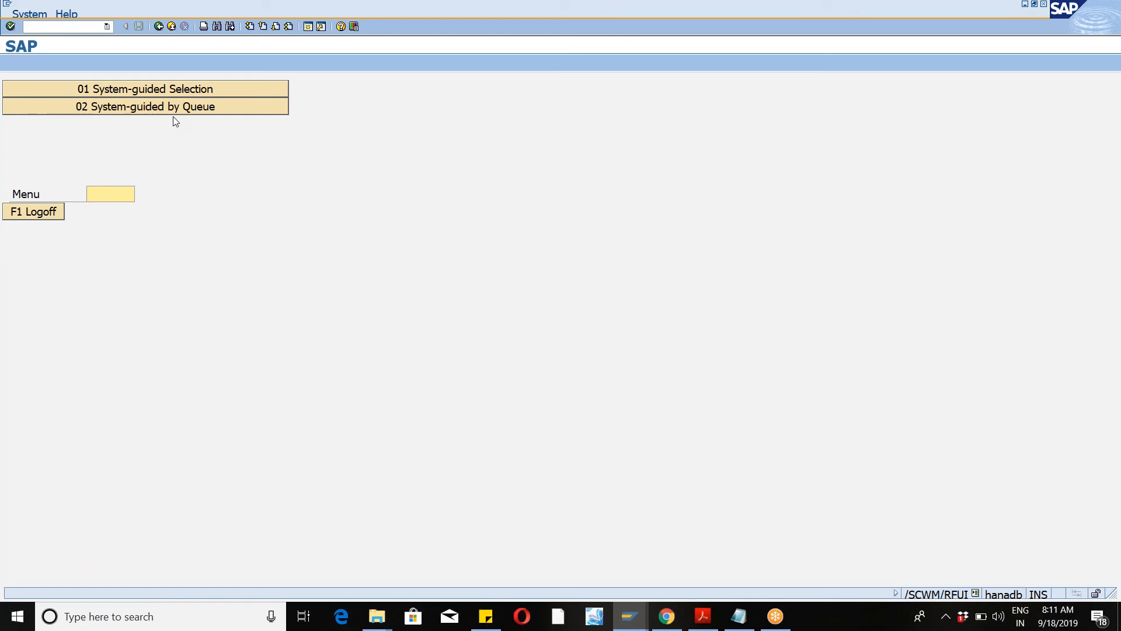
Step: Open System-Guided by Queue processing for queue ZINB1 to retrieve the putaway warehouse order
click(162, 113)
text(ZINB1)
key(Return)
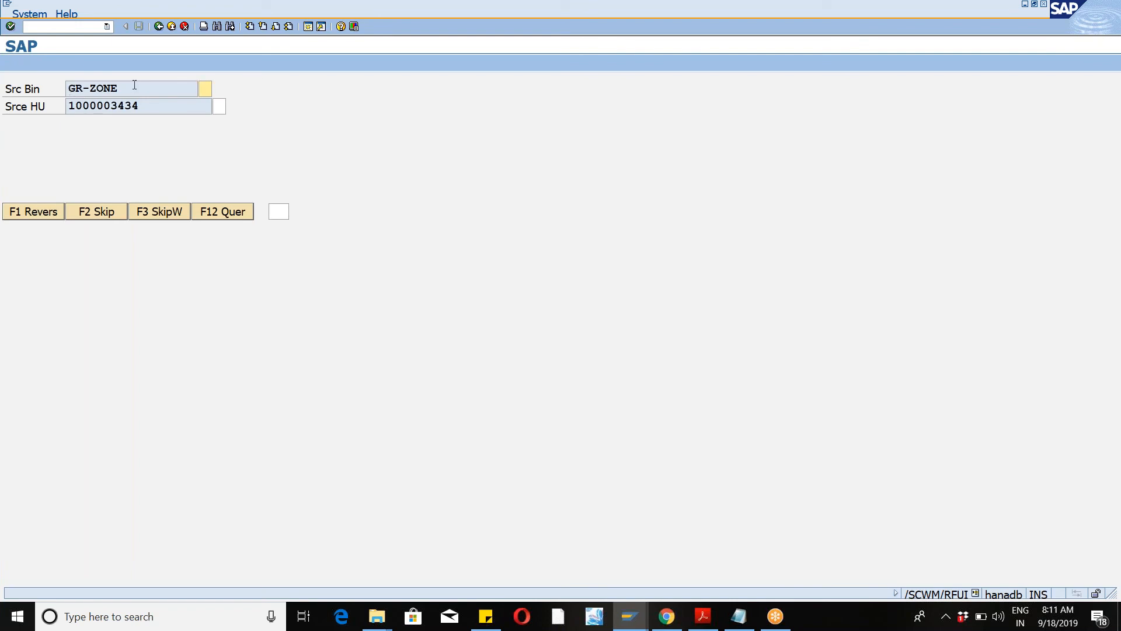
double_click(72, 89)
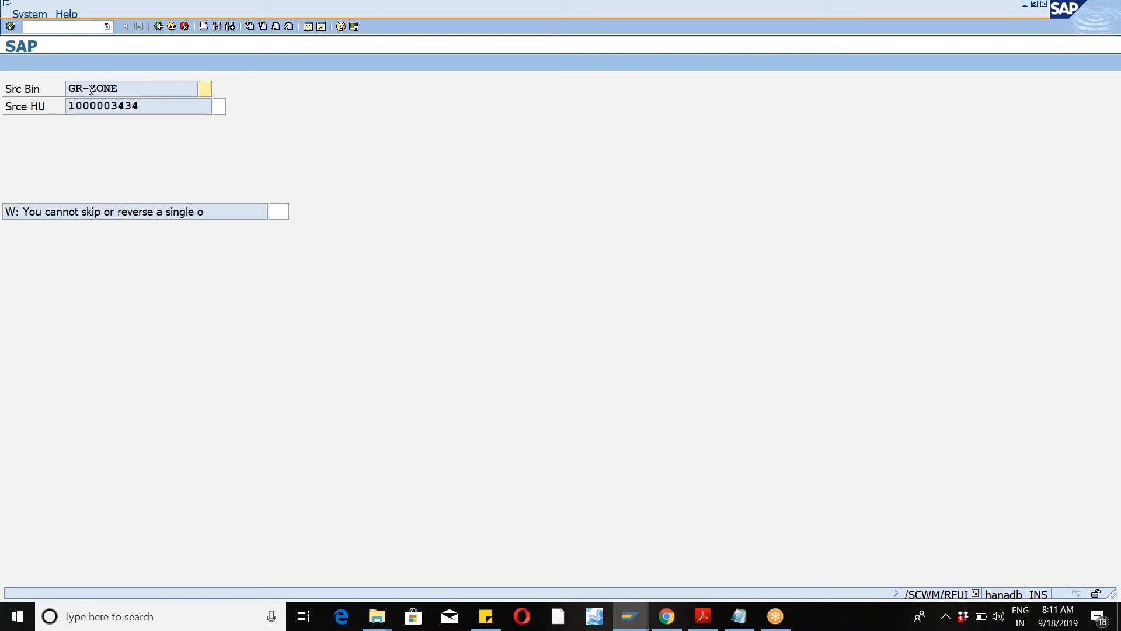
drag(67, 90, 122, 89)
click(123, 88)
click(208, 89)
text(E)
drag(69, 108, 142, 109)
click(201, 109)
click(216, 108)
text(1)
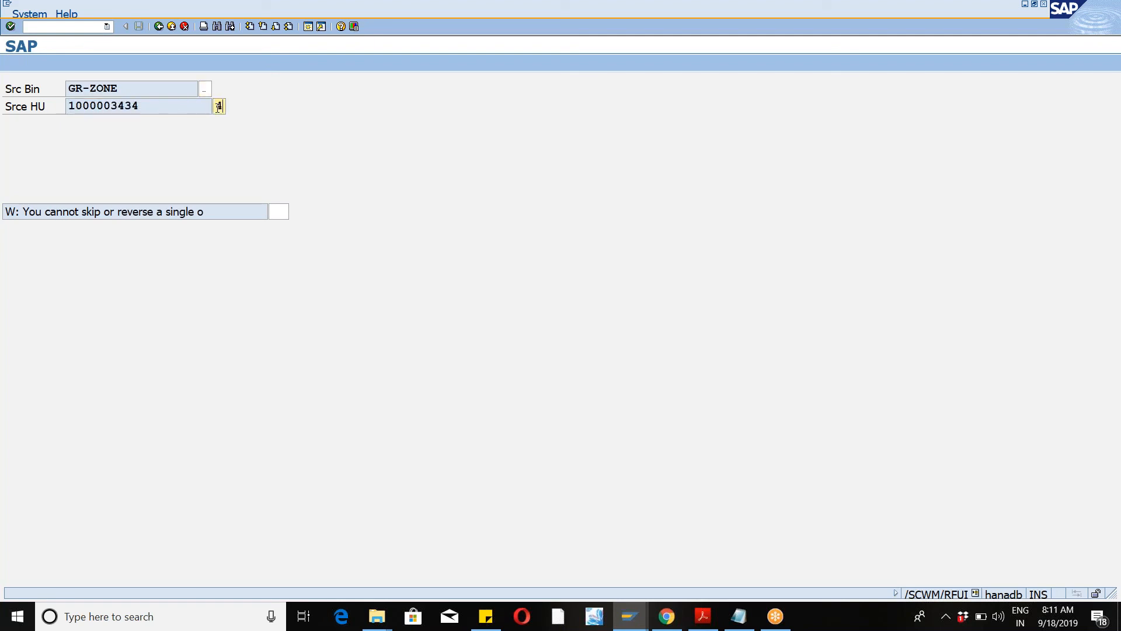
key(Return)
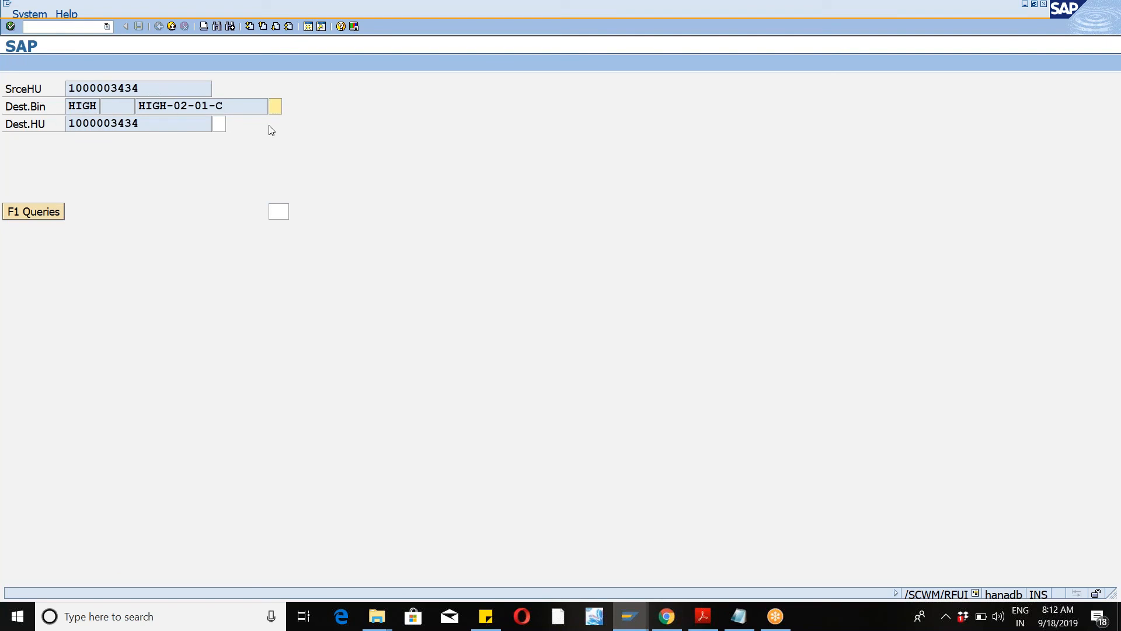
drag(138, 109, 228, 106)
click(245, 106)
click(274, 108)
click(69, 124)
drag(69, 124, 140, 123)
click(146, 126)
click(219, 125)
key(Return)
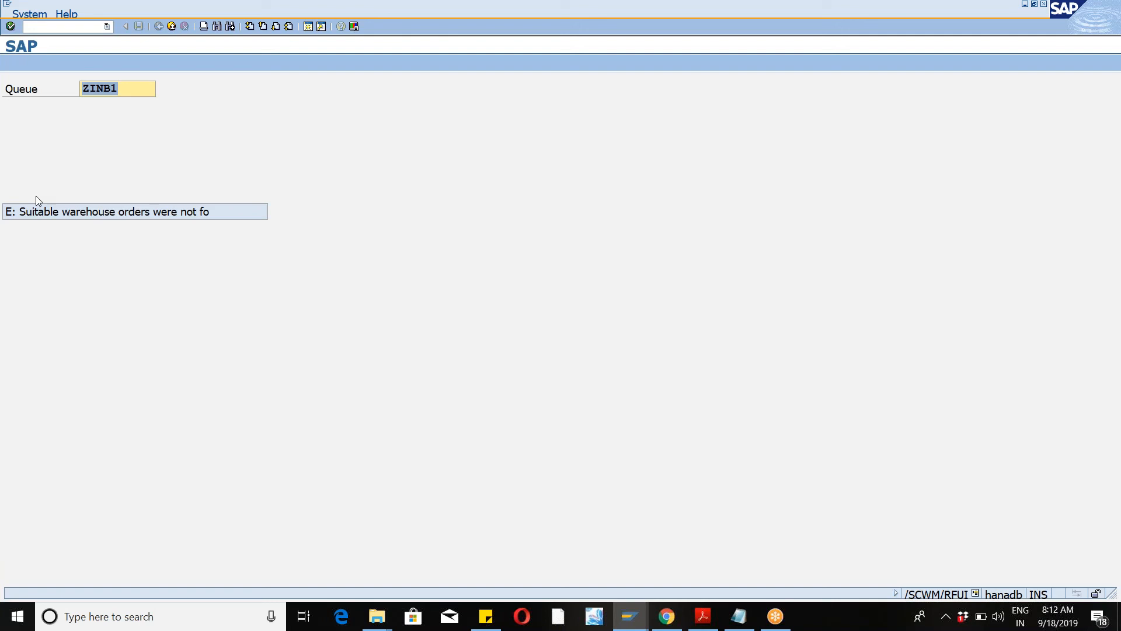
Step: Check System-guided Selection for further warehouse orders and reopen the queue entry screen
key(F7)
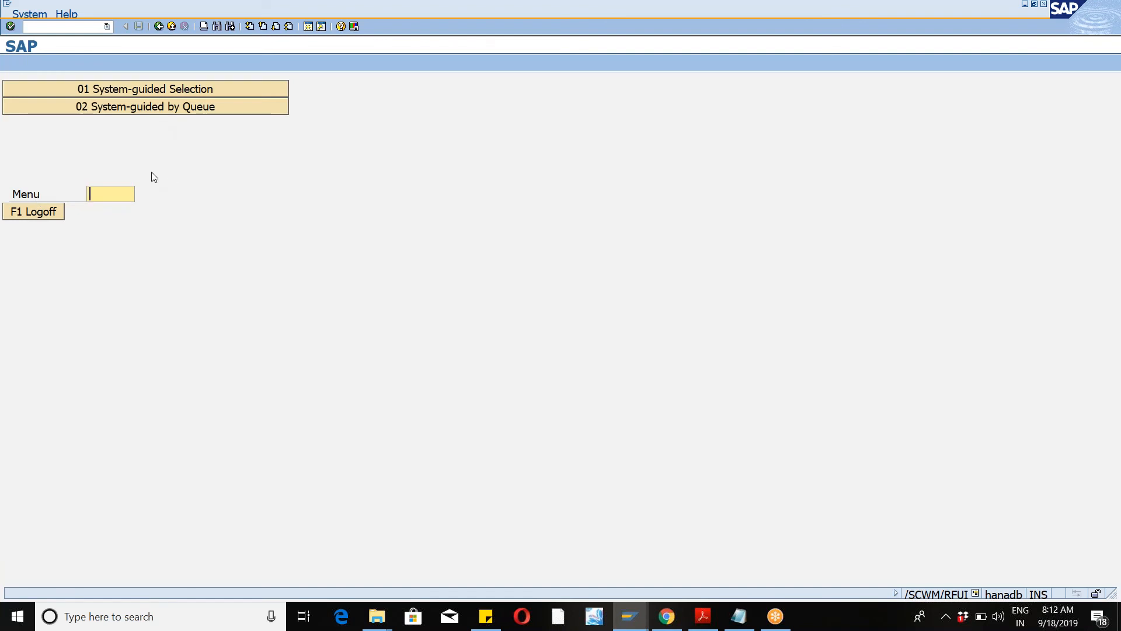
click(146, 91)
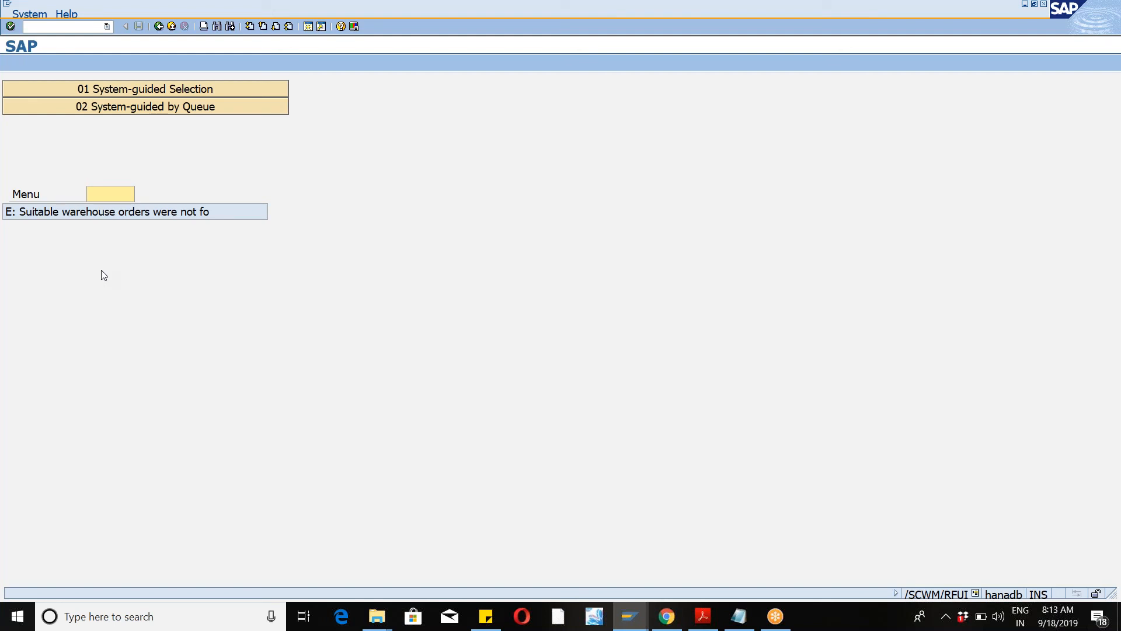
click(158, 105)
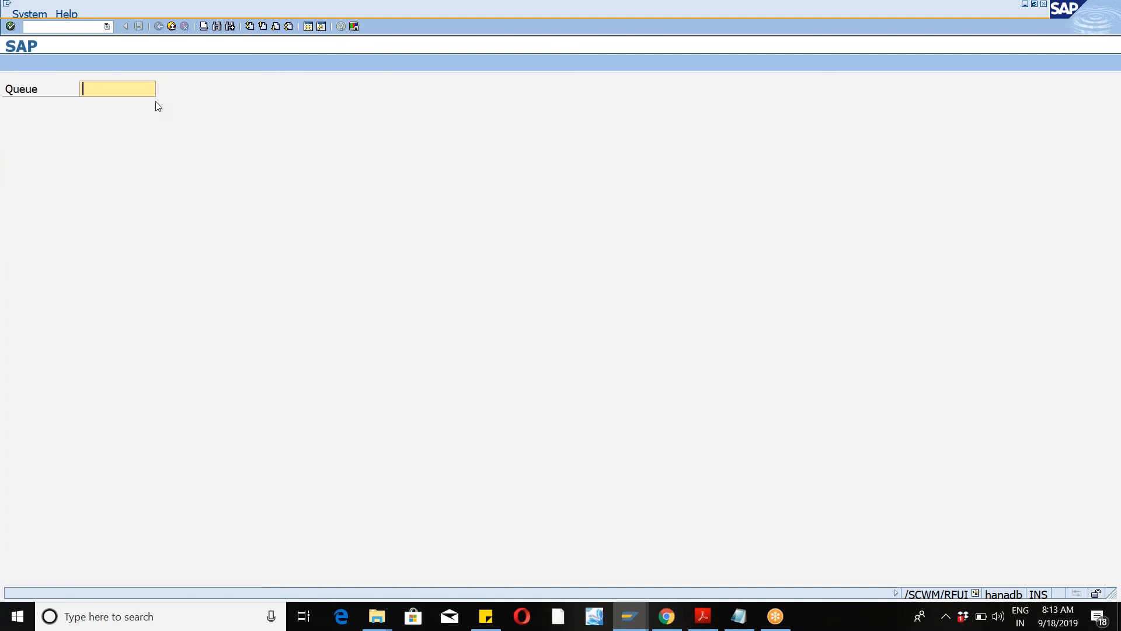
key(alt+Tab)
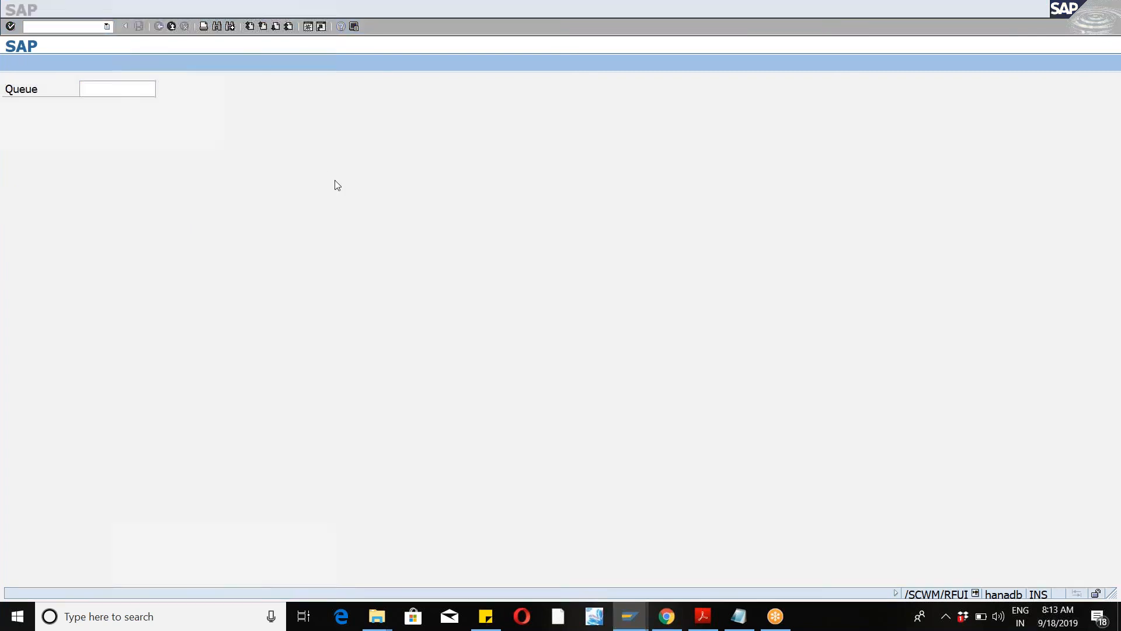
key(alt+Tab)
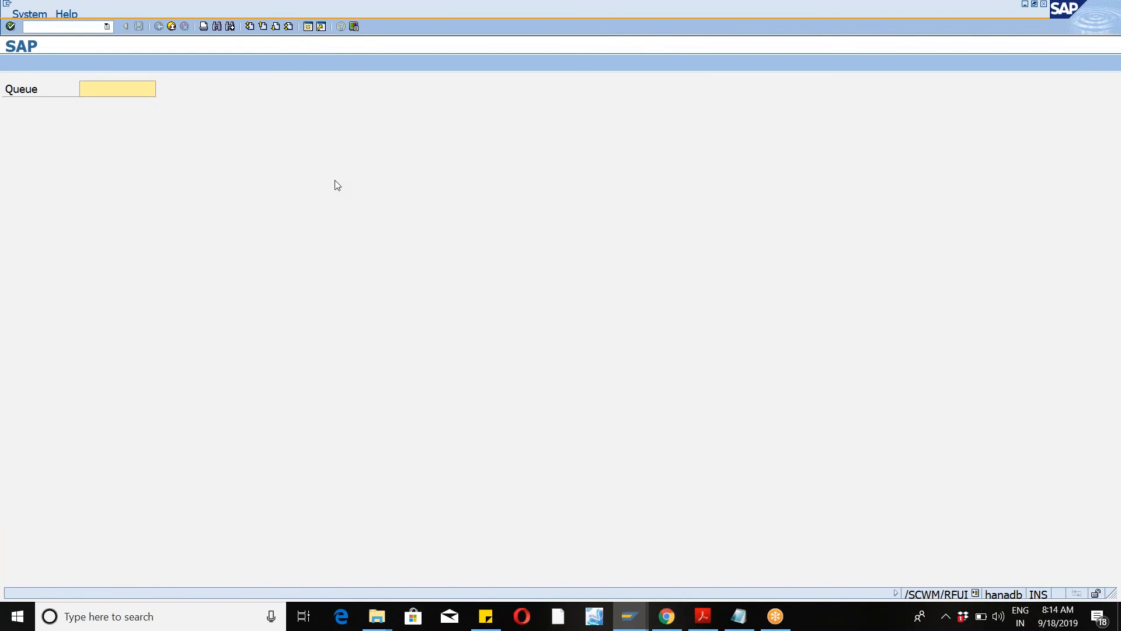
key(alt+Tab)
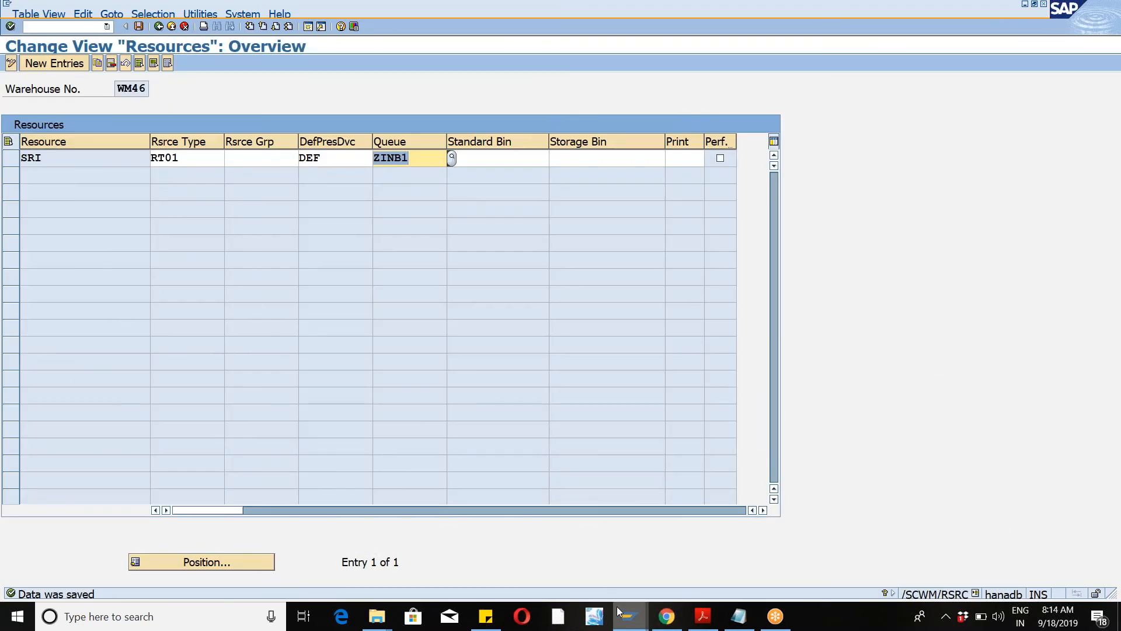
mouse_move(630, 627)
click(521, 540)
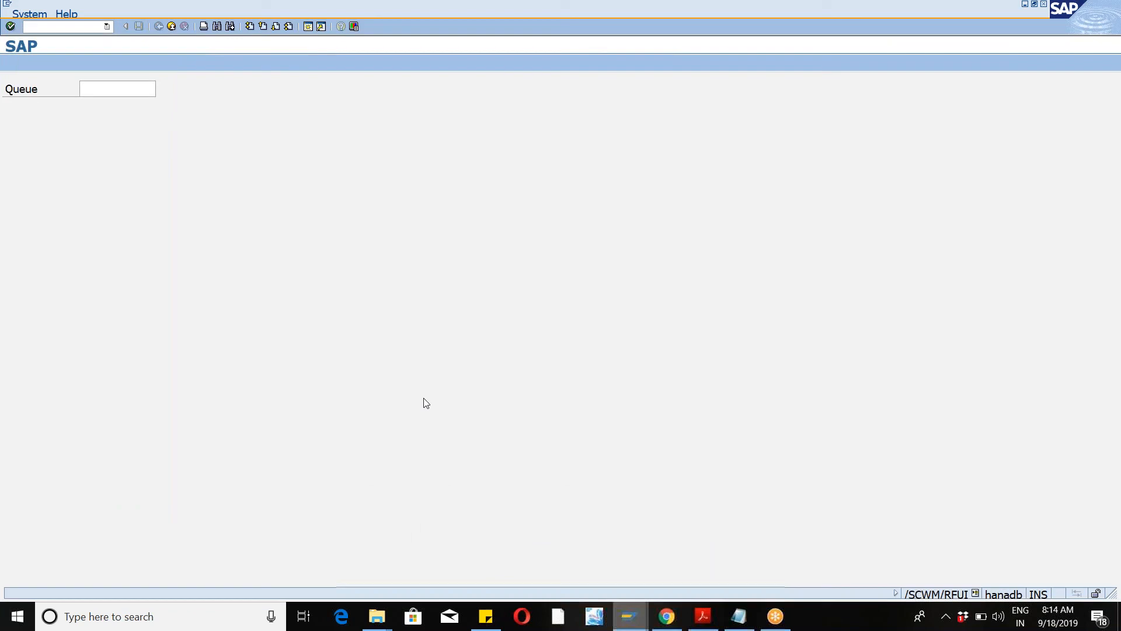
click(631, 619)
click(532, 546)
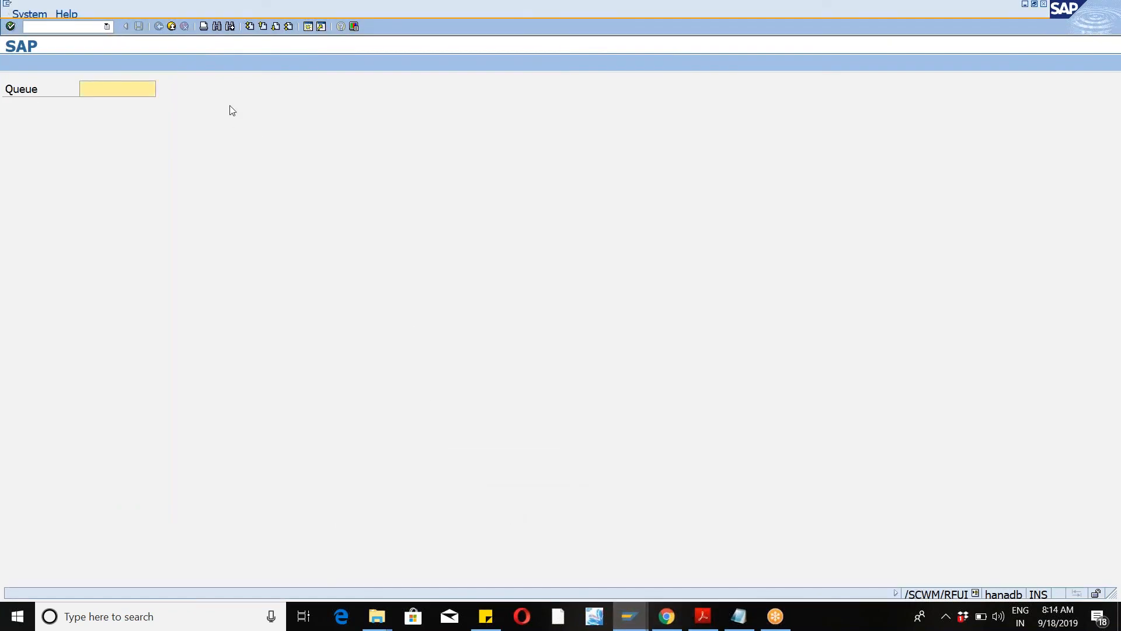
Step: Run transaction /N/SCWM/PRDI to maintain inbound deliveries
click(107, 26)
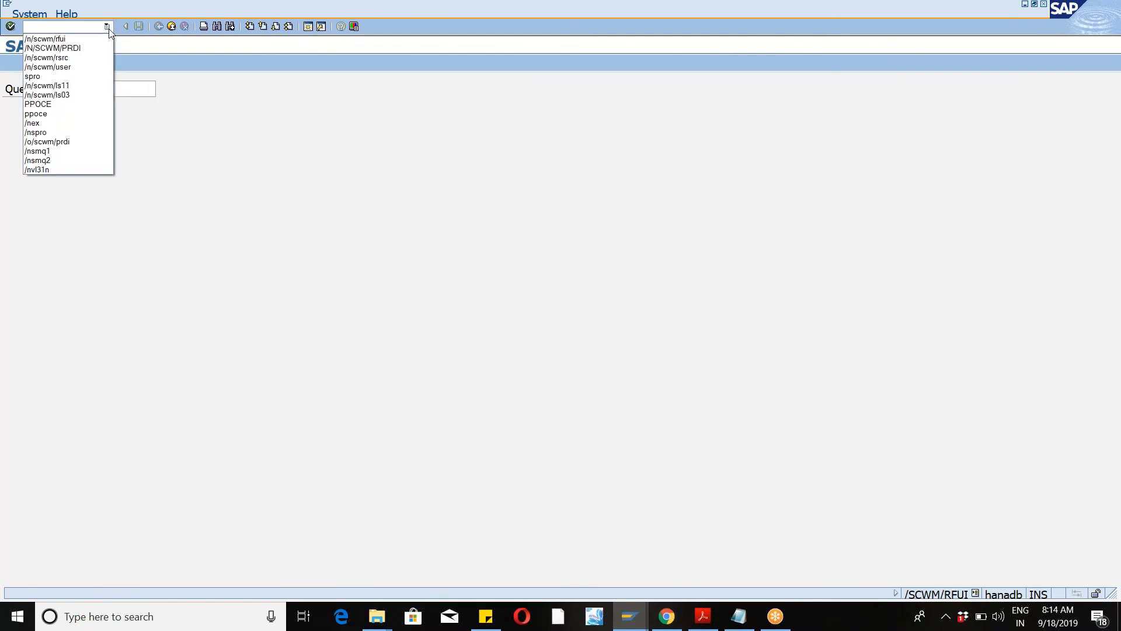
click(74, 50)
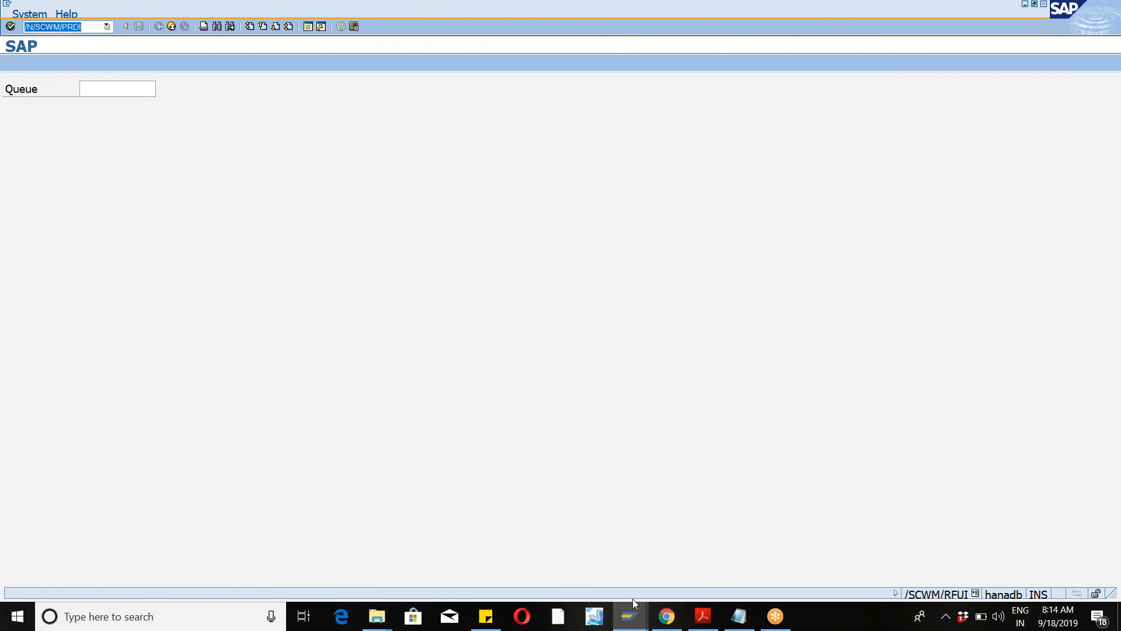
click(632, 628)
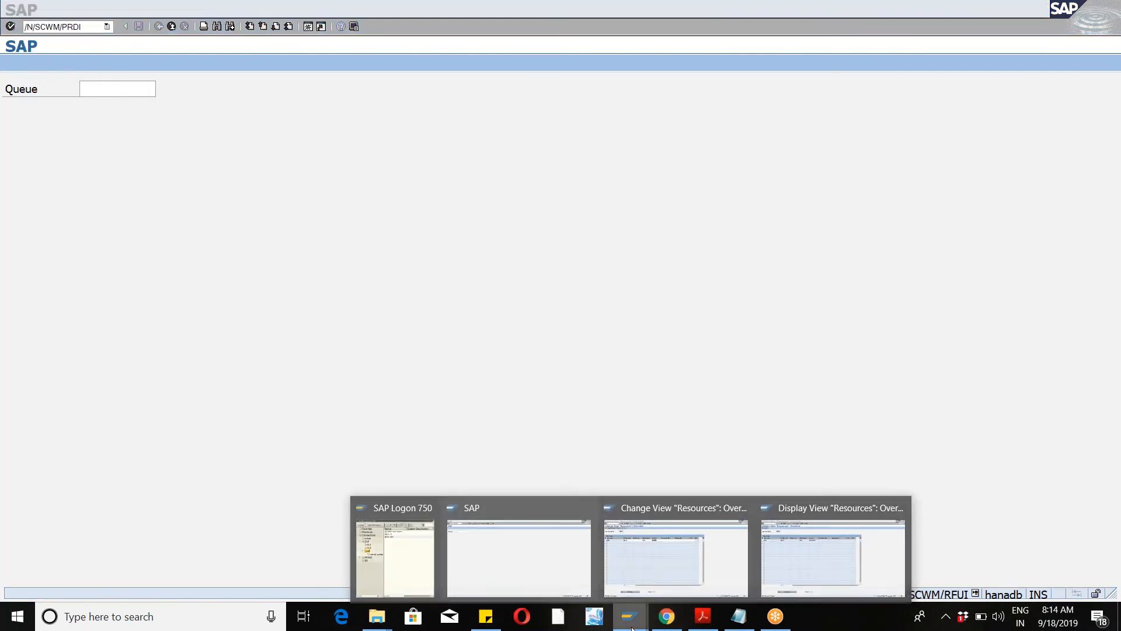
click(578, 566)
click(10, 27)
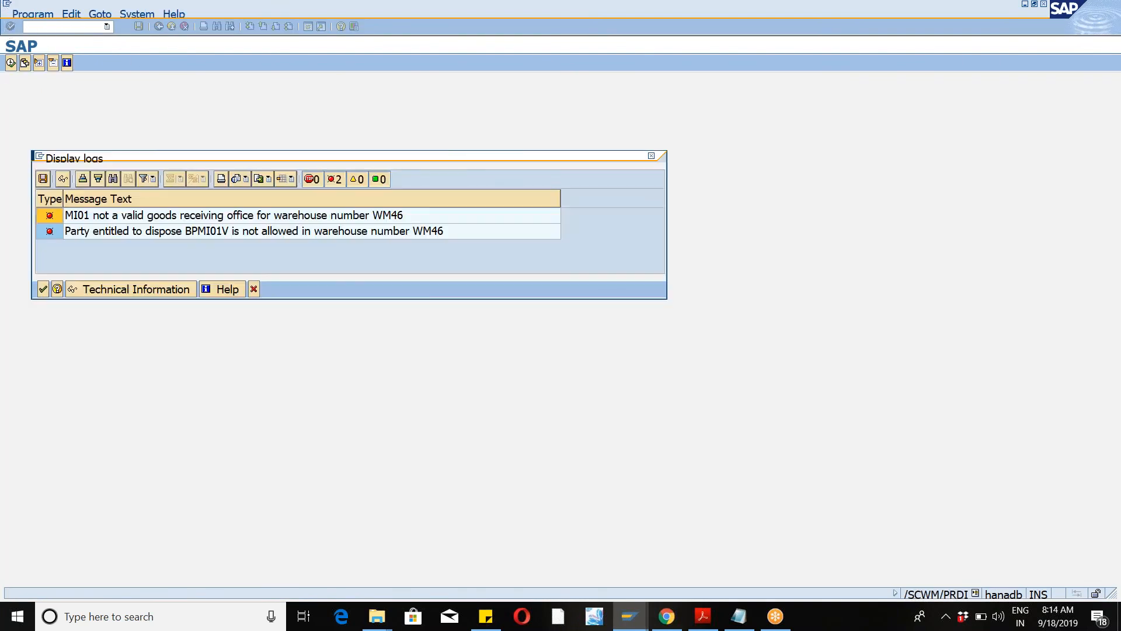
Step: Close the log window and search all inbound deliveries in warehouse WM46, continuing the unspecific search
click(43, 289)
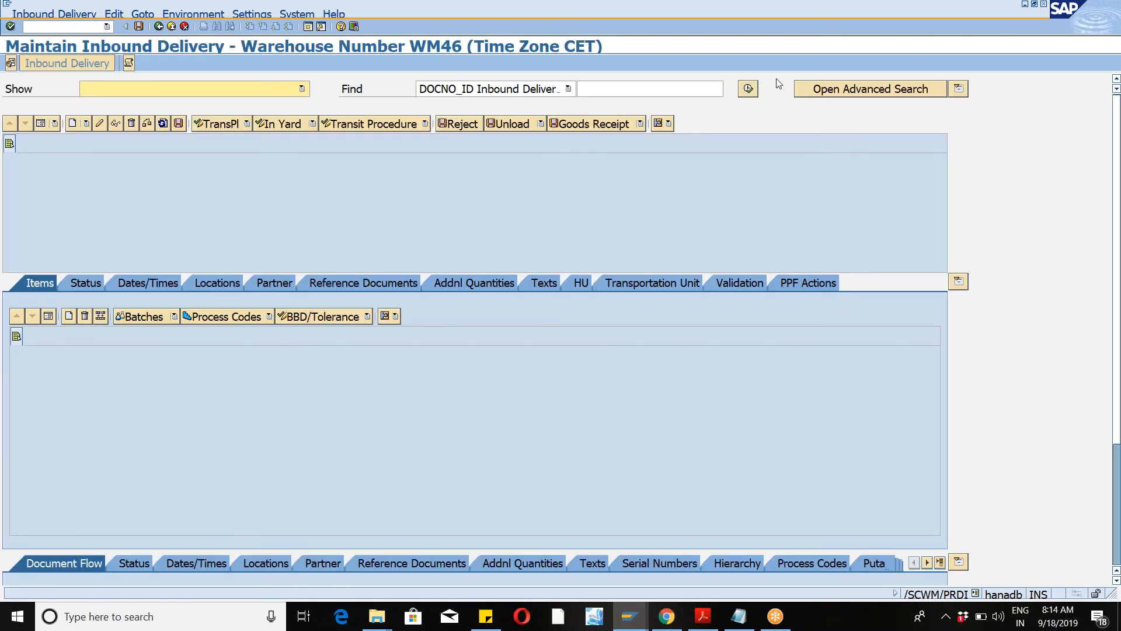
click(749, 88)
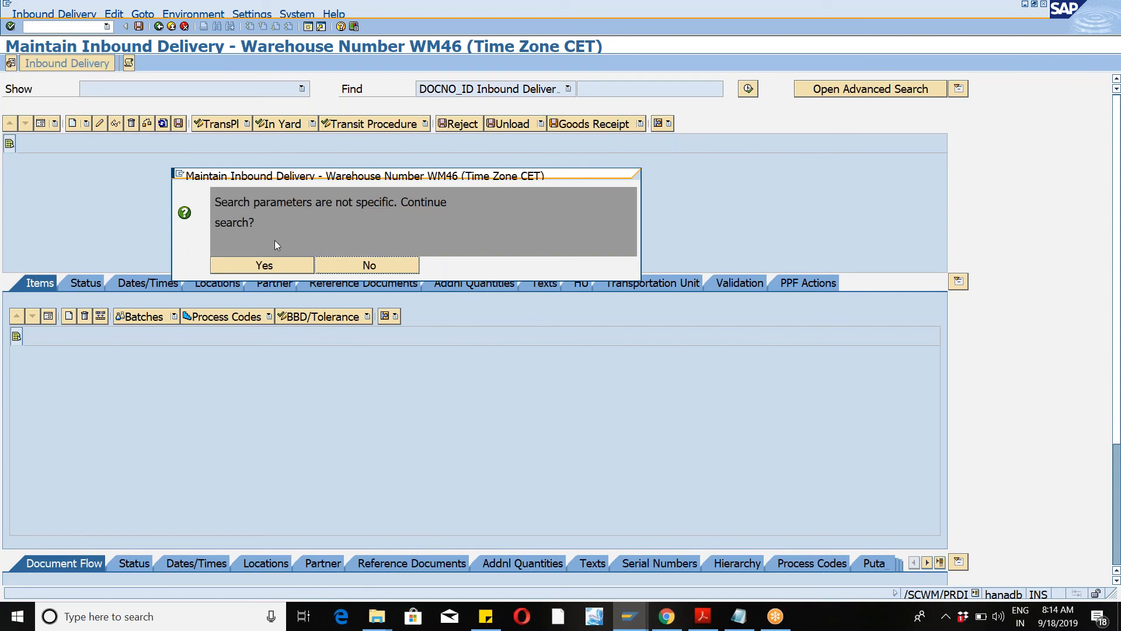
click(262, 266)
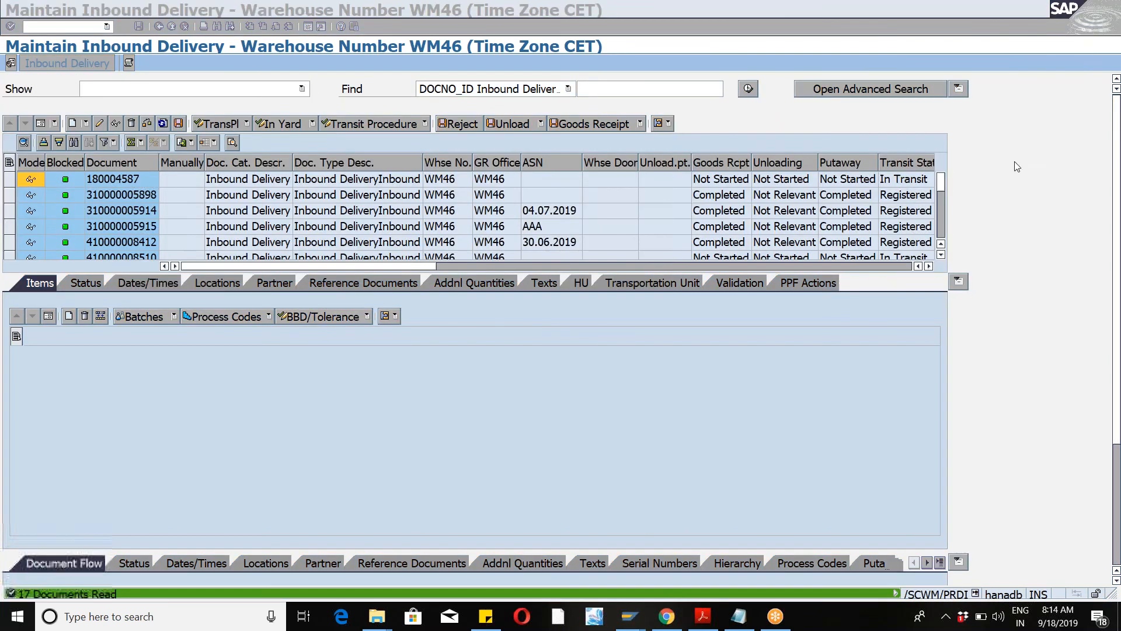
drag(940, 186, 950, 258)
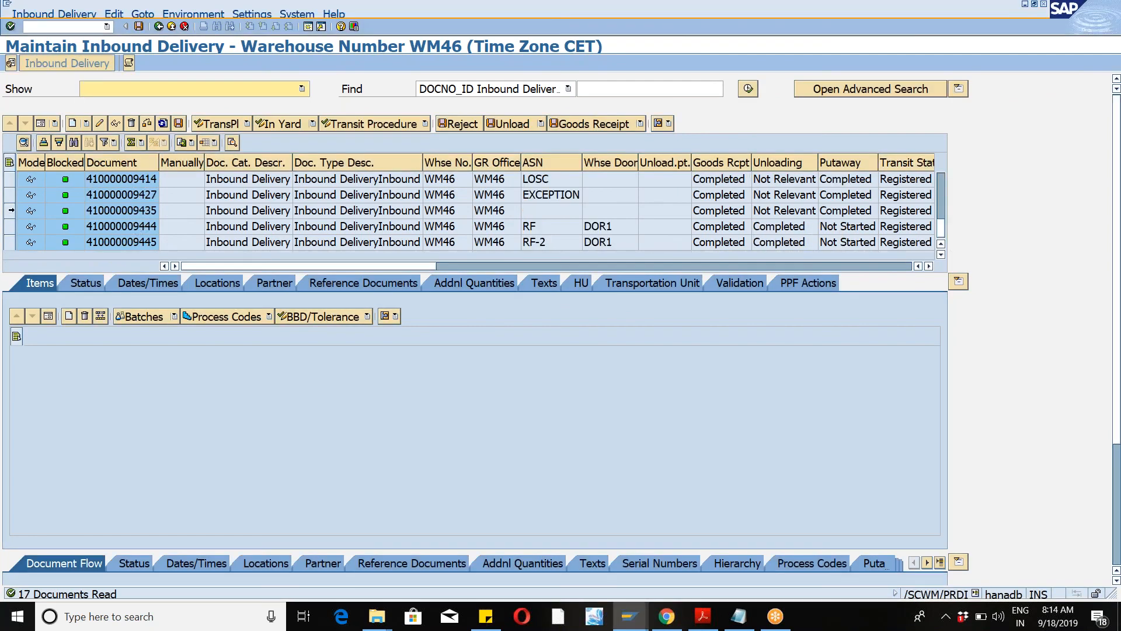
click(7, 211)
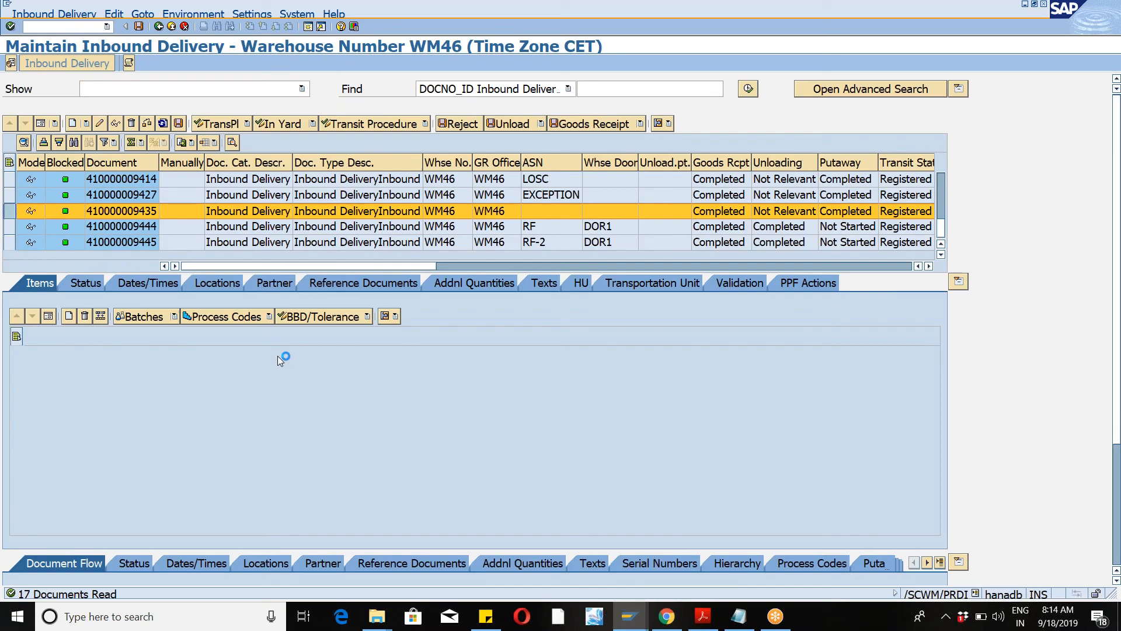
click(19, 372)
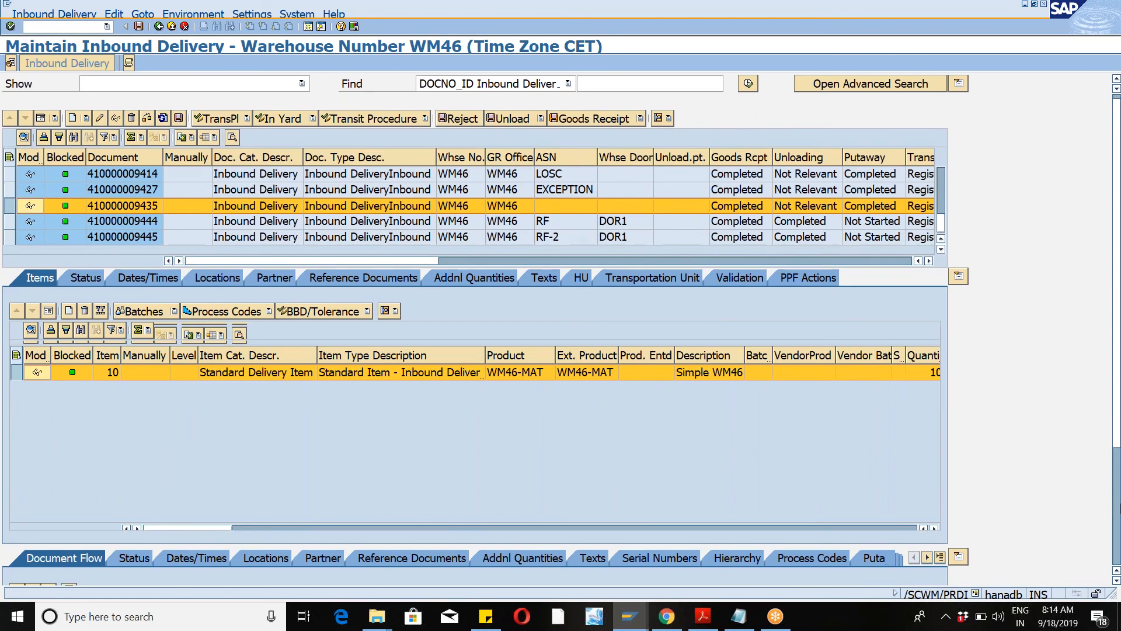
scroll(371, 416, down, 5)
click(380, 391)
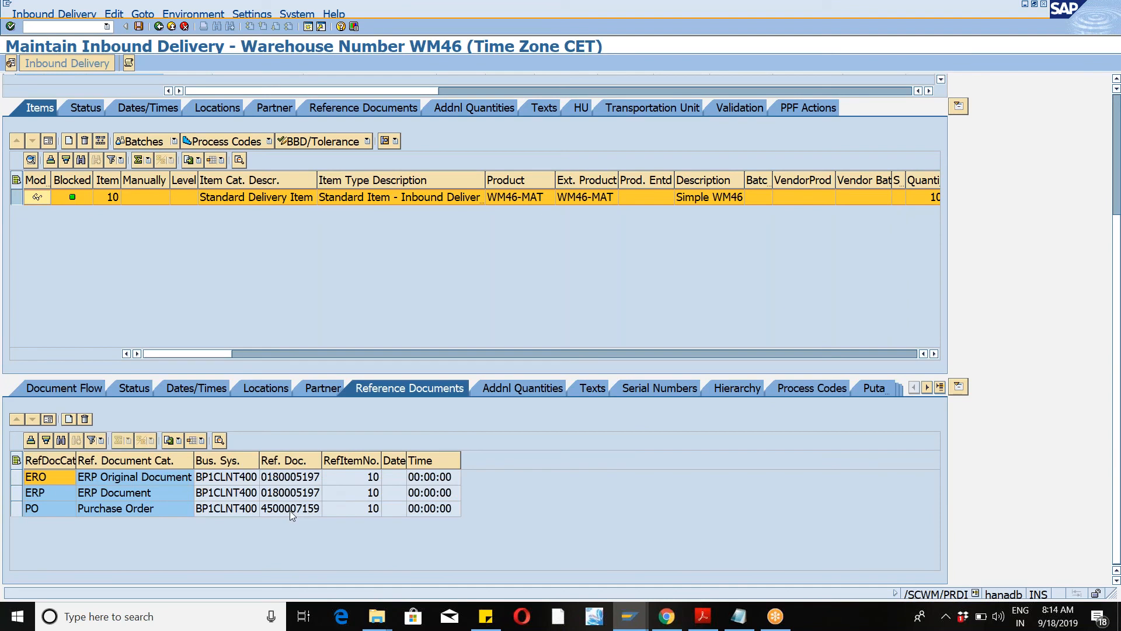
click(289, 511)
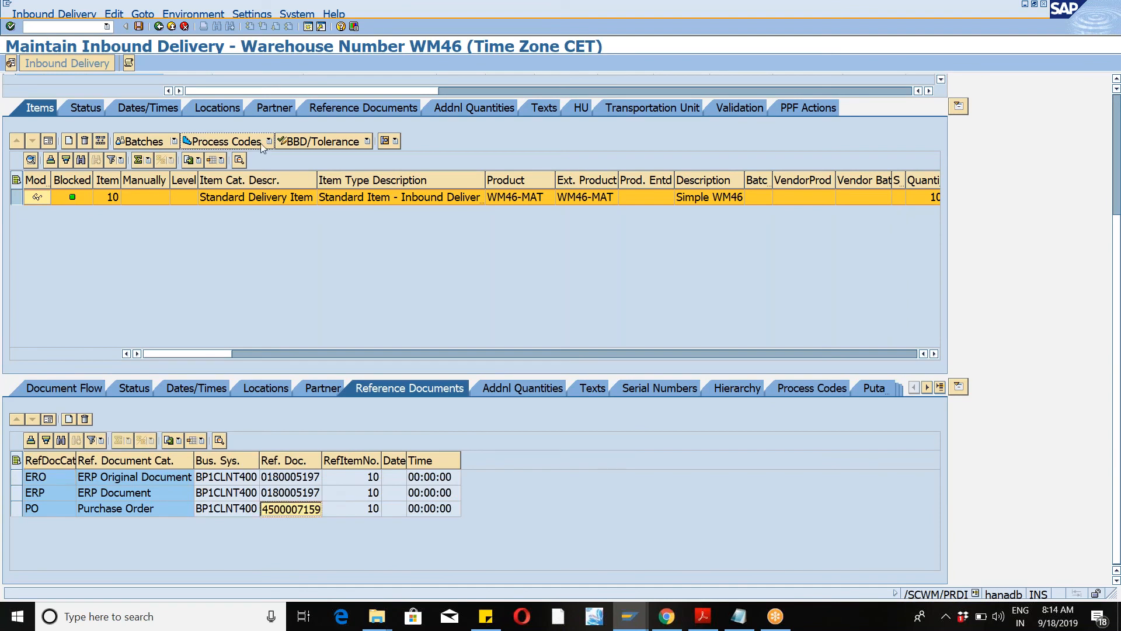
Step: Start transaction VL31N to create an inbound delivery
click(93, 27)
text(/n)
key(Return)
text(/NVL31N)
key(Return)
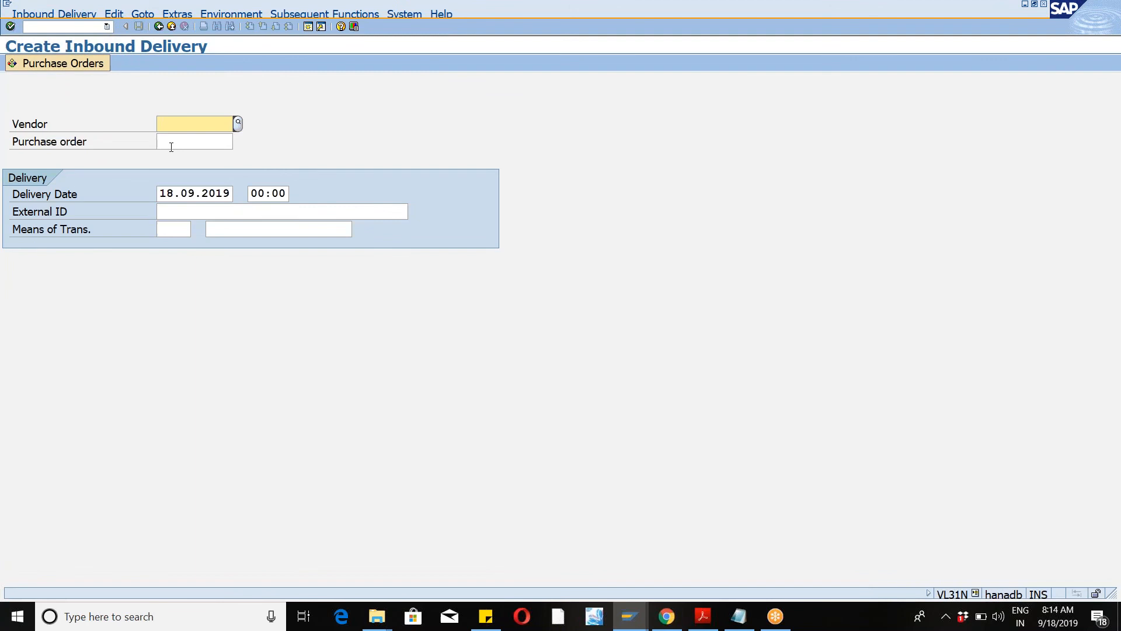
click(171, 147)
key(ctrl+v)
key(Return)
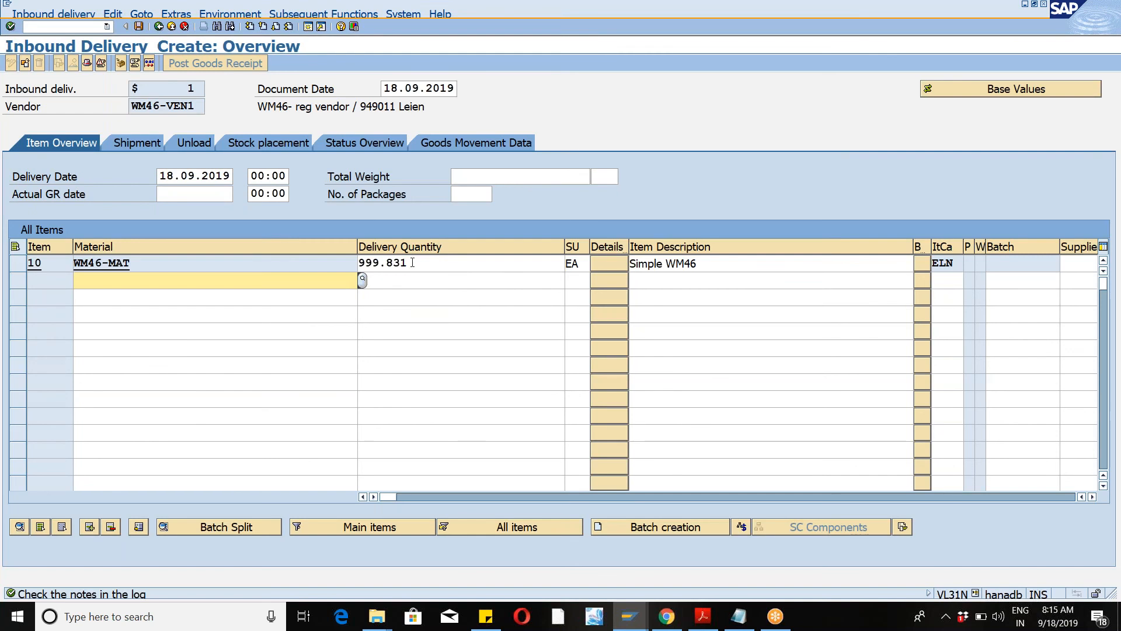
click(413, 262)
key(BackSpace)
key(BackSpace)
key(BackSpace)
key(BackSpace)
key(BackSpace)
key(BackSpace)
key(Return)
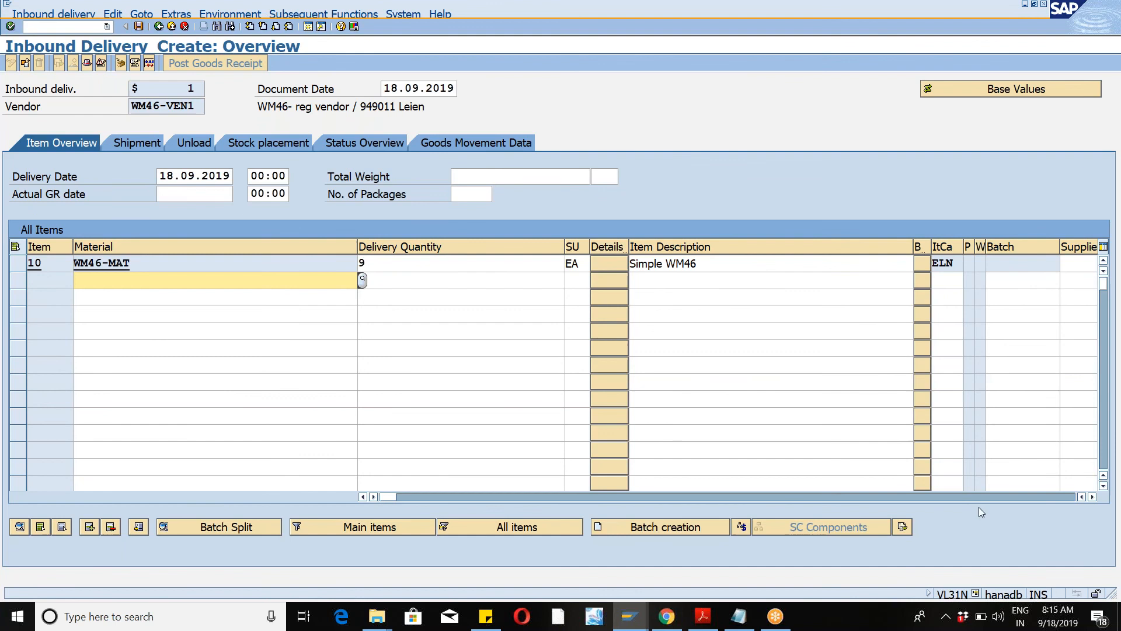
Step: Review the delivery item columns and save the new inbound delivery
click(1093, 497)
click(1092, 497)
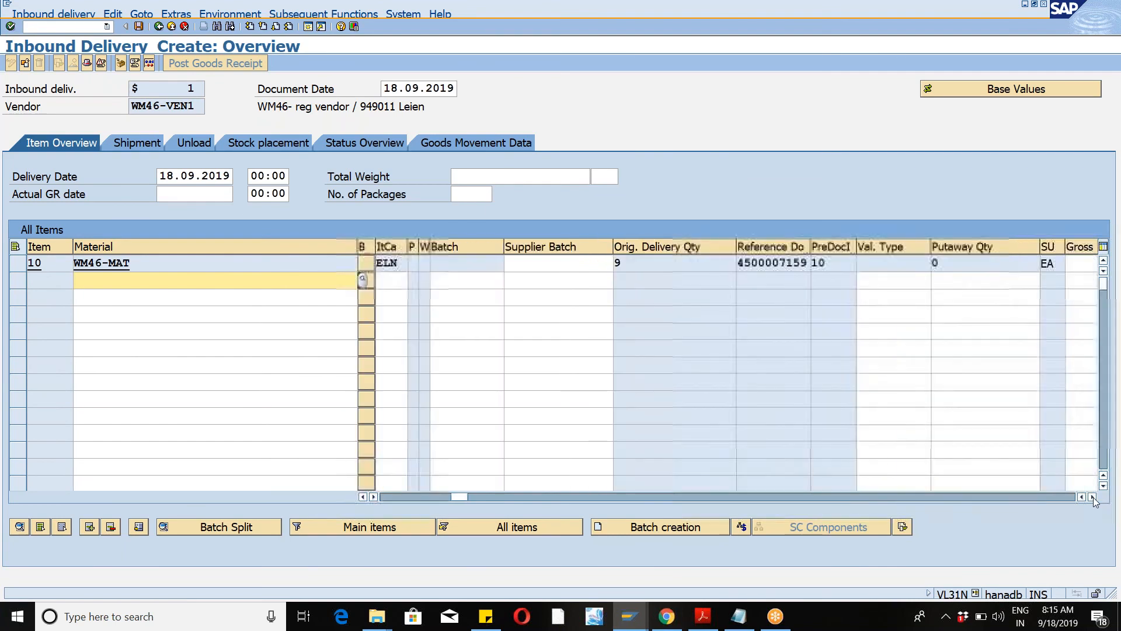
click(1092, 497)
click(1092, 497)
click(1093, 497)
click(1093, 497)
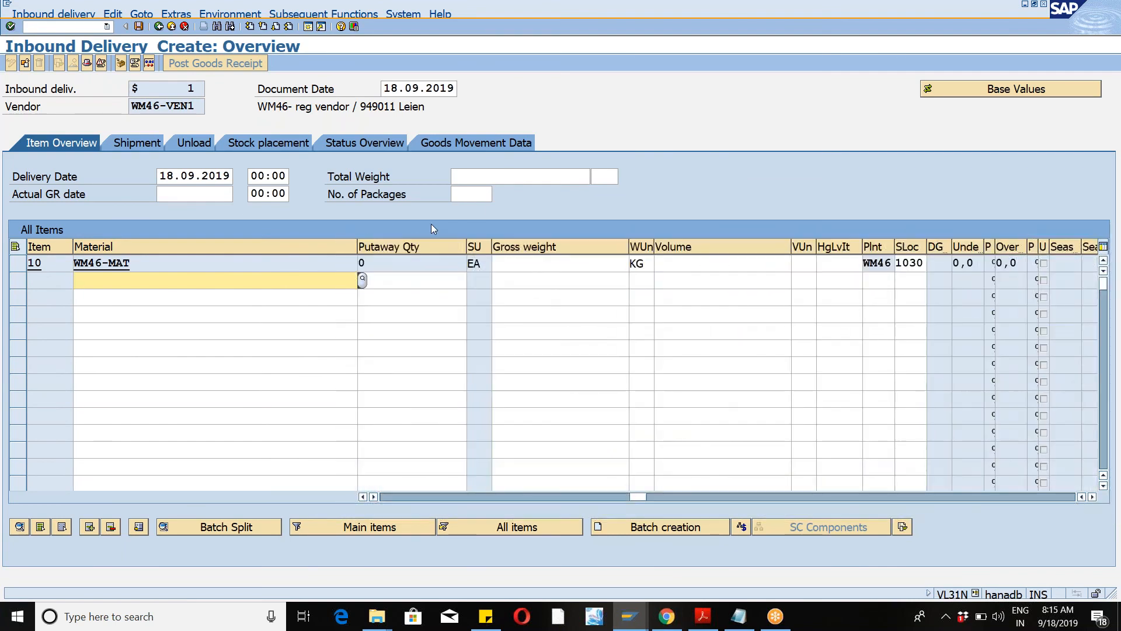
click(138, 27)
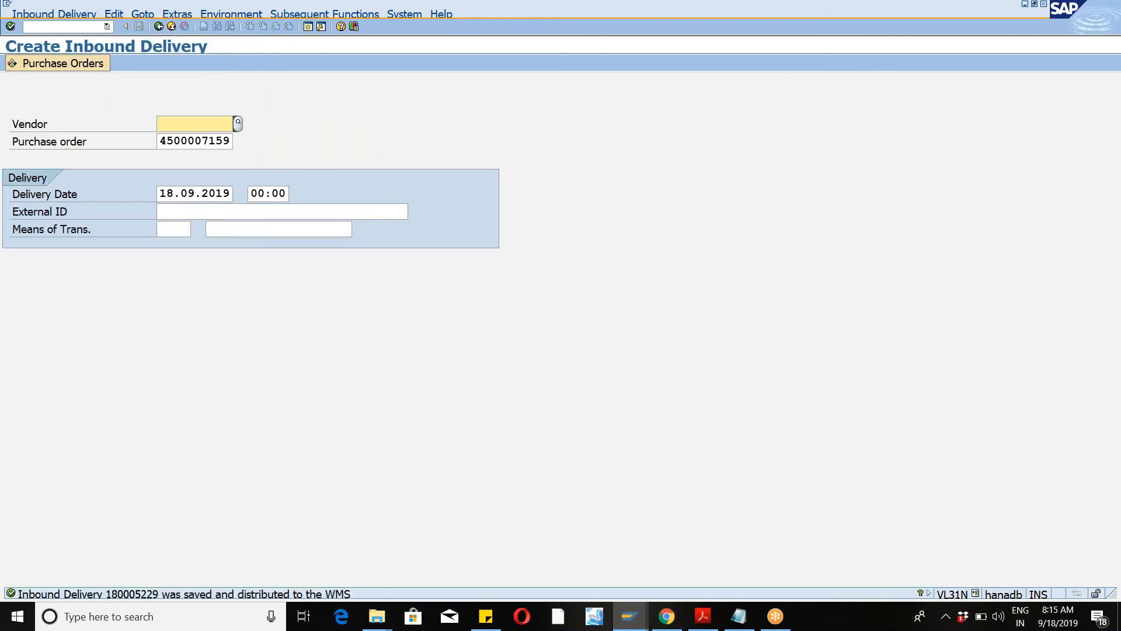
key(alt+Tab)
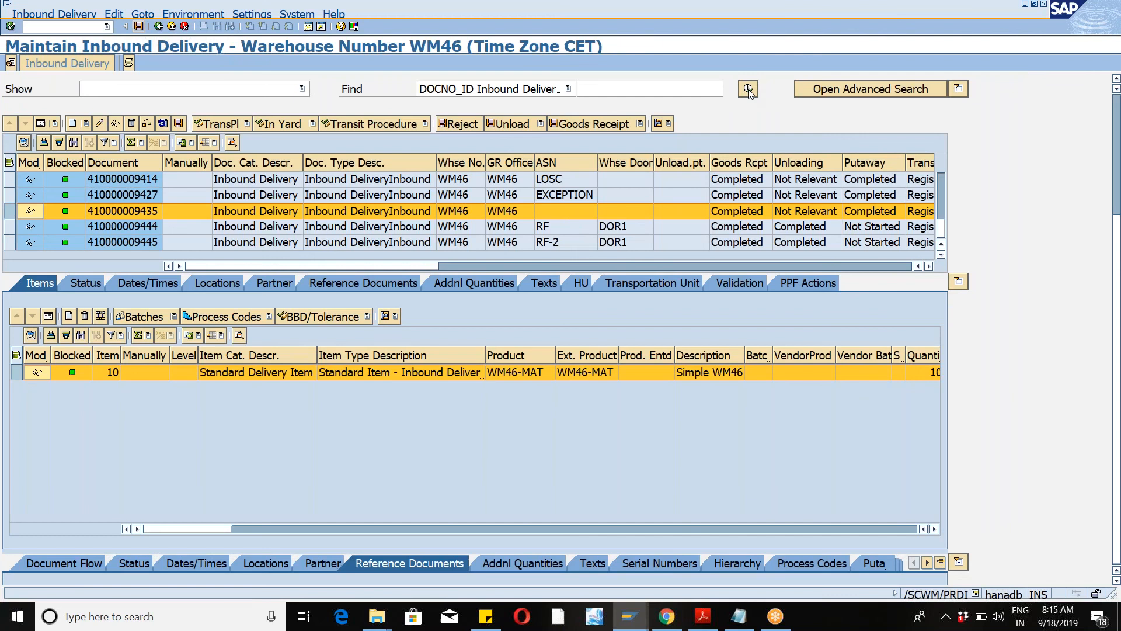
click(226, 263)
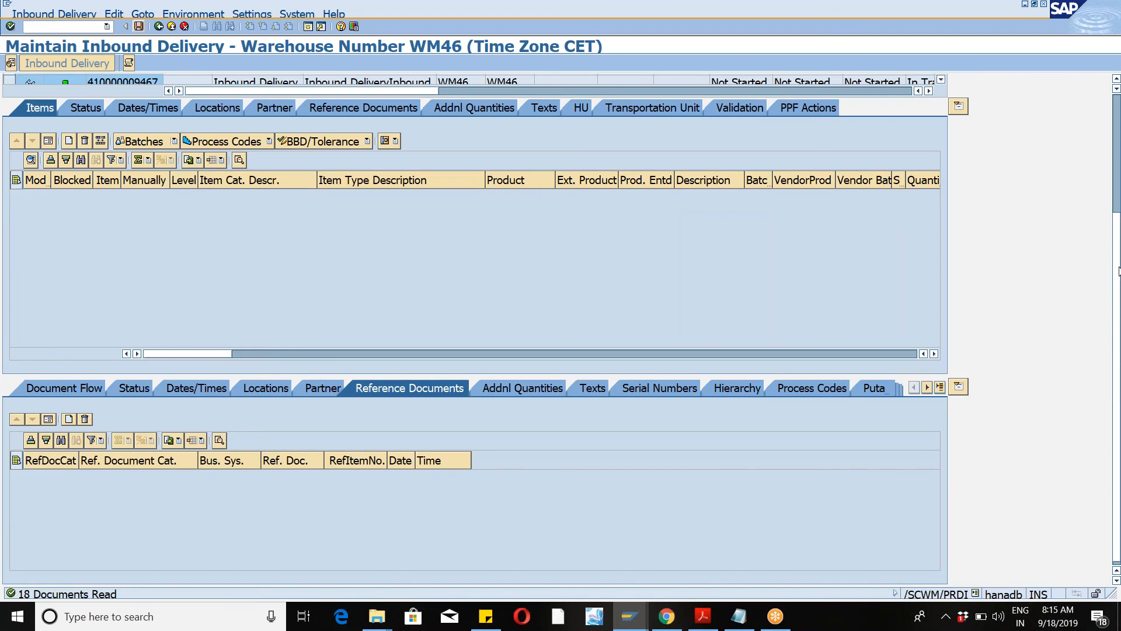
drag(1117, 182, 1116, 175)
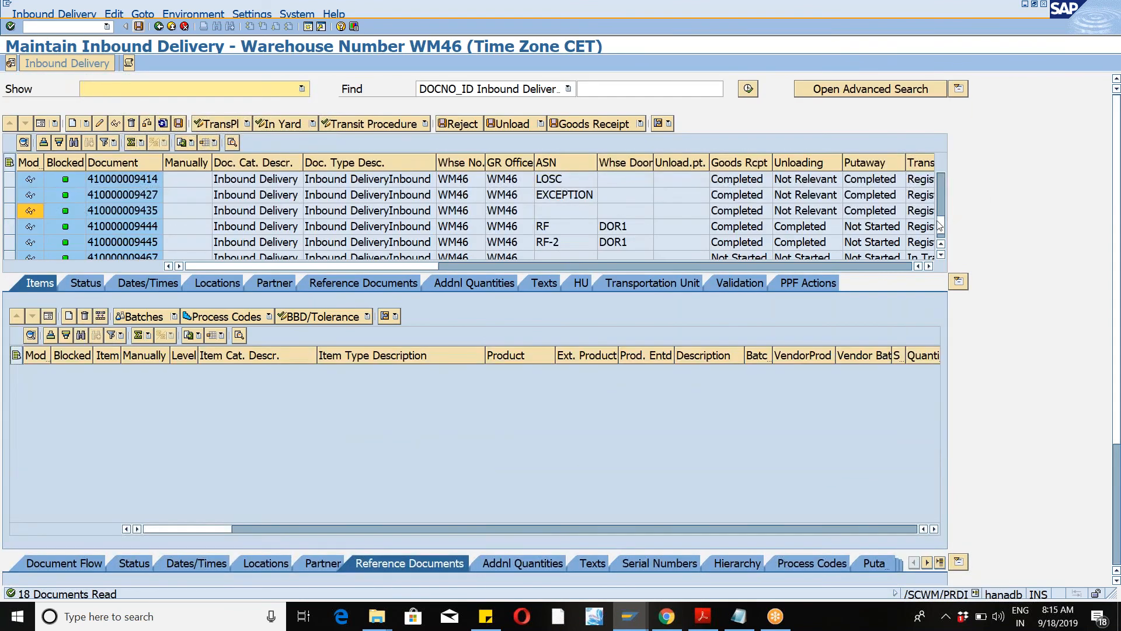
click(941, 253)
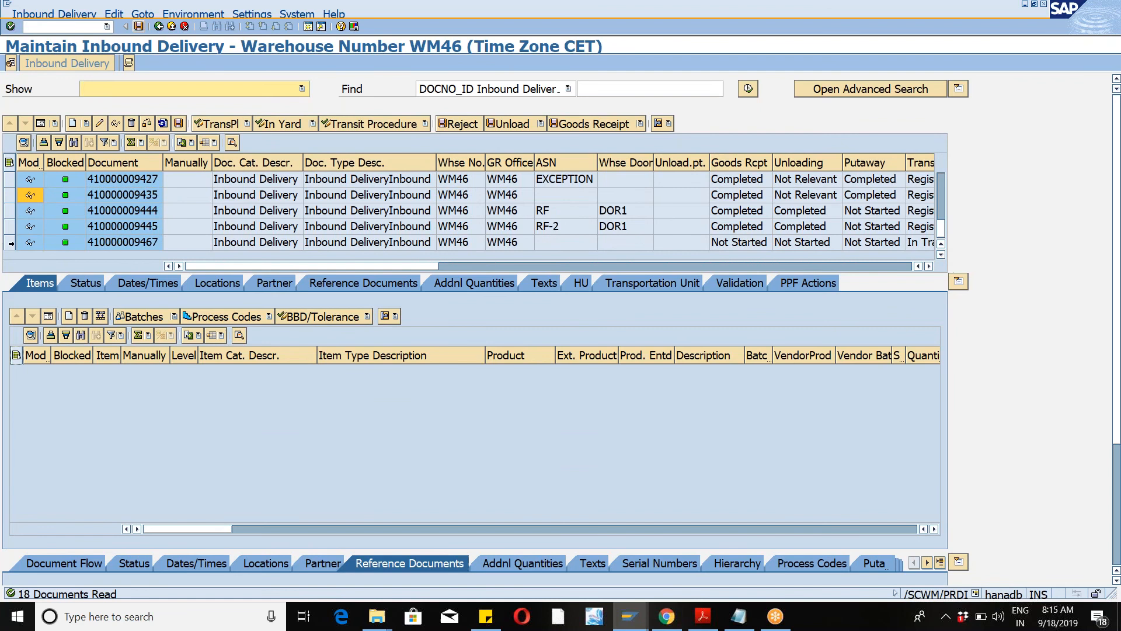
click(9, 243)
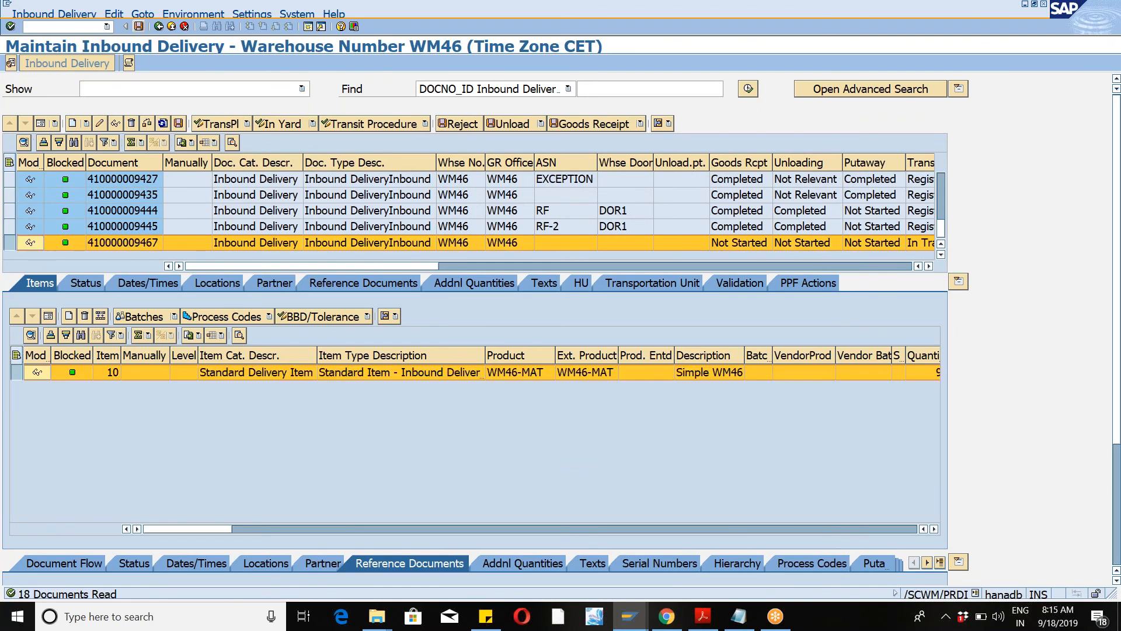
Step: Open the follow-on function to create a putaway warehouse task for the selected delivery
click(54, 13)
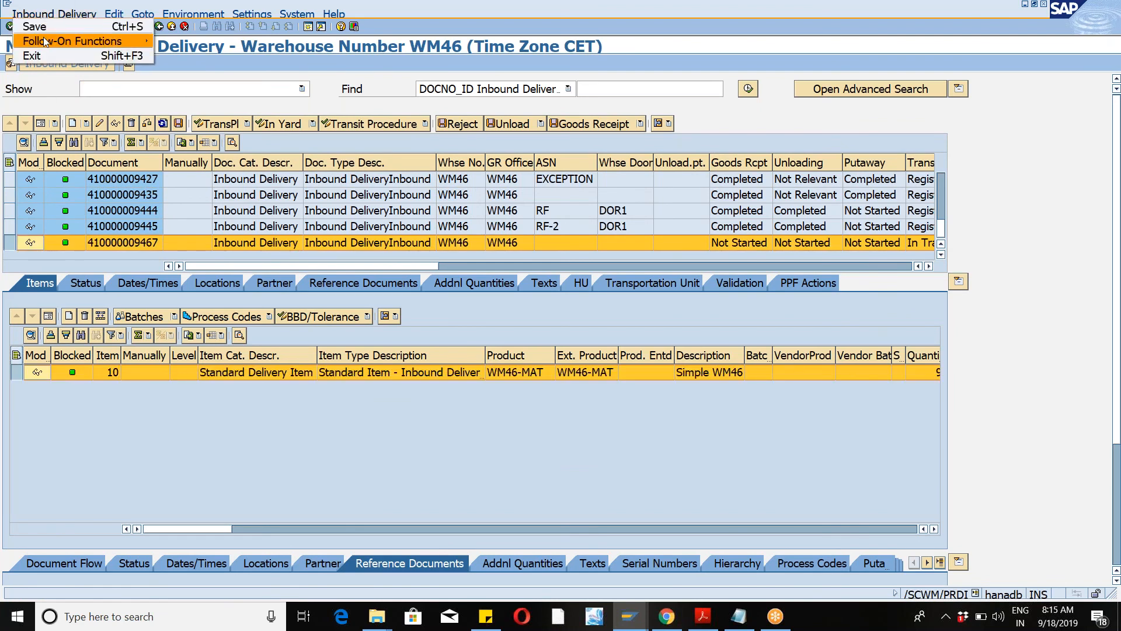
mouse_move(45, 42)
click(202, 41)
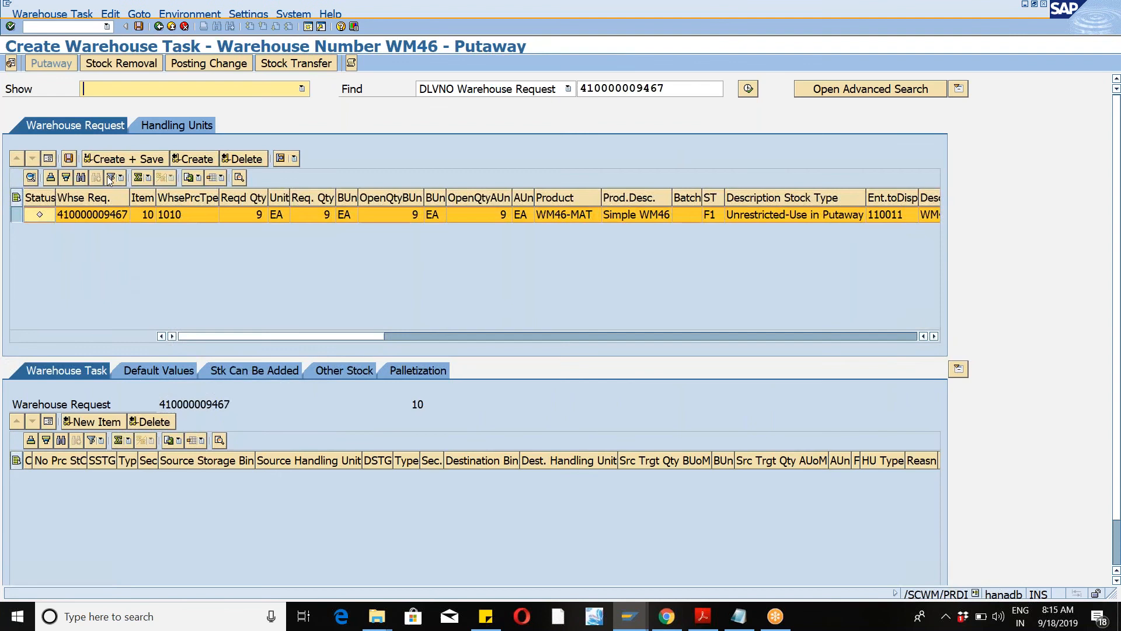
click(159, 370)
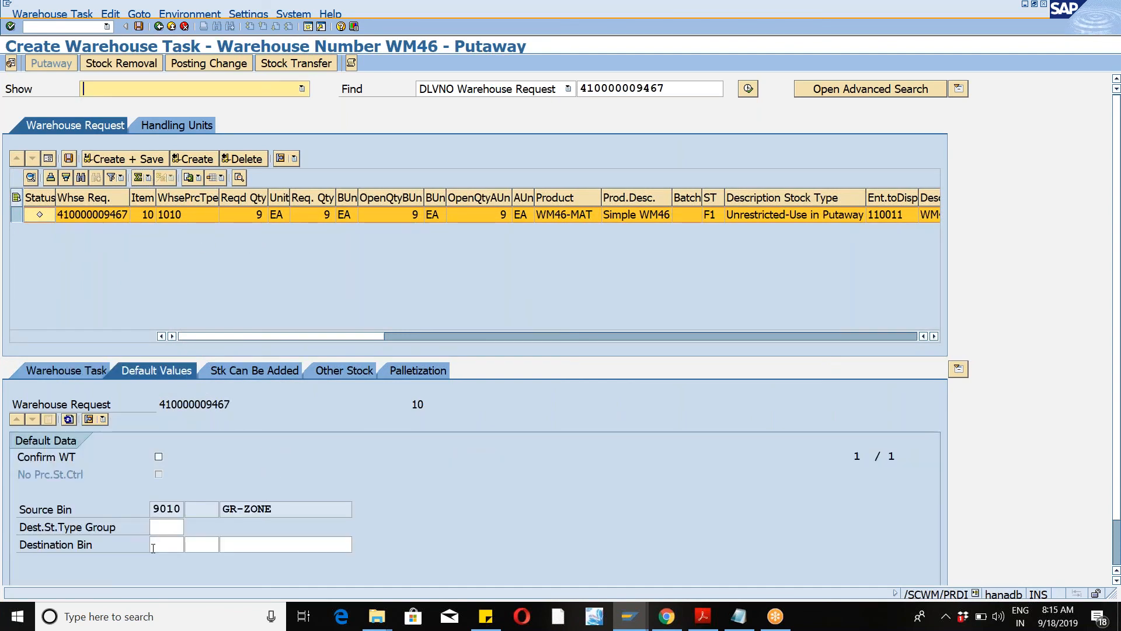
click(159, 544)
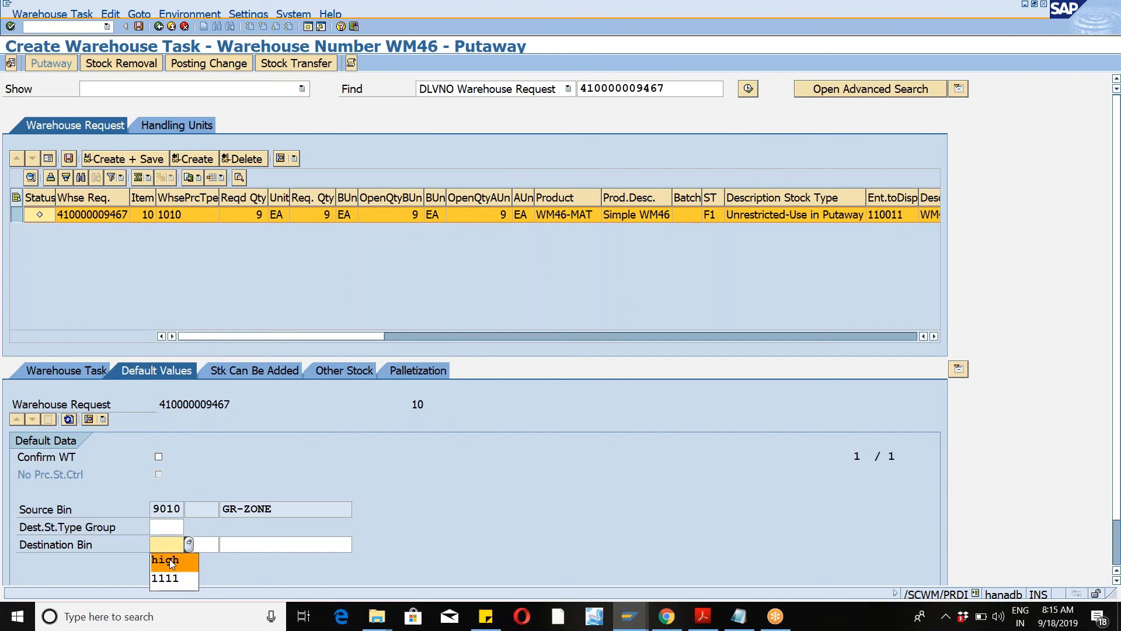
click(171, 561)
click(244, 545)
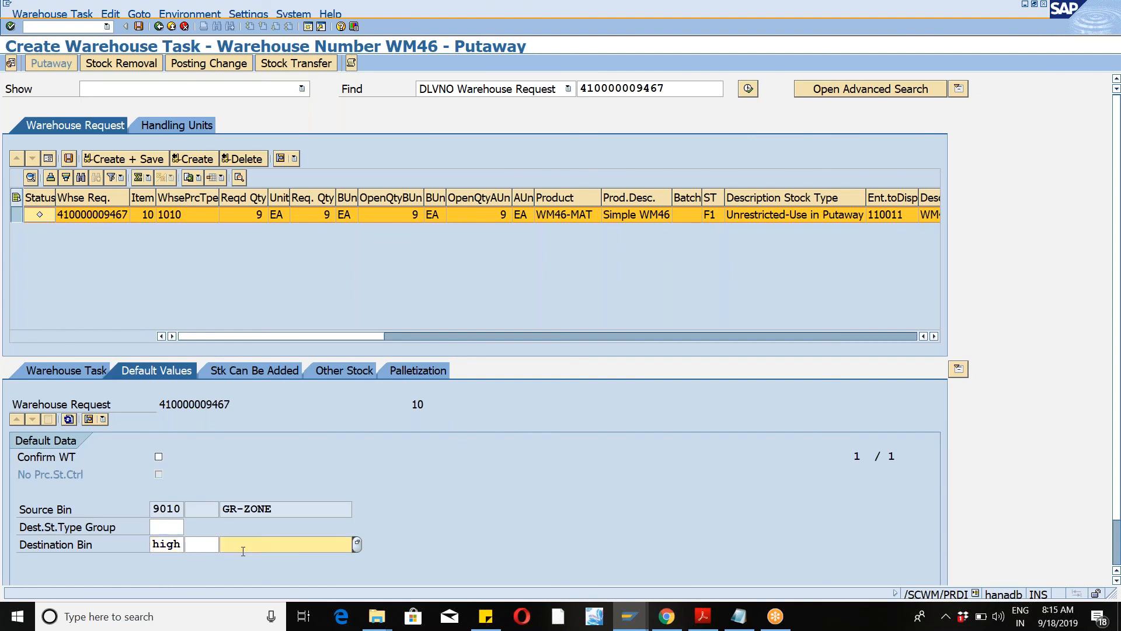
click(357, 545)
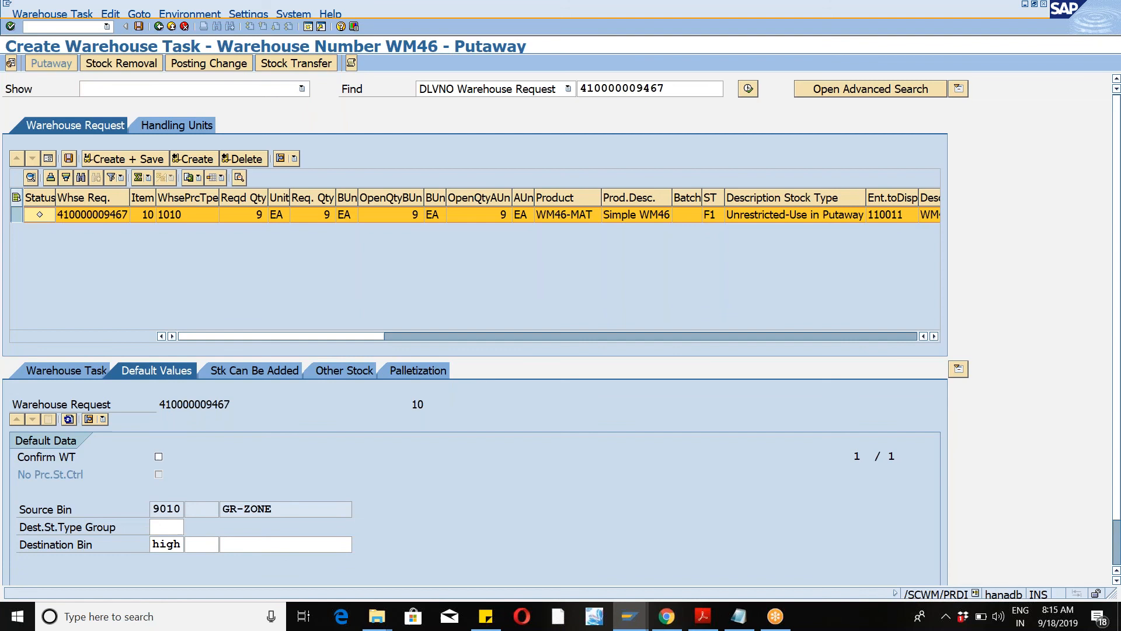
double_click(275, 270)
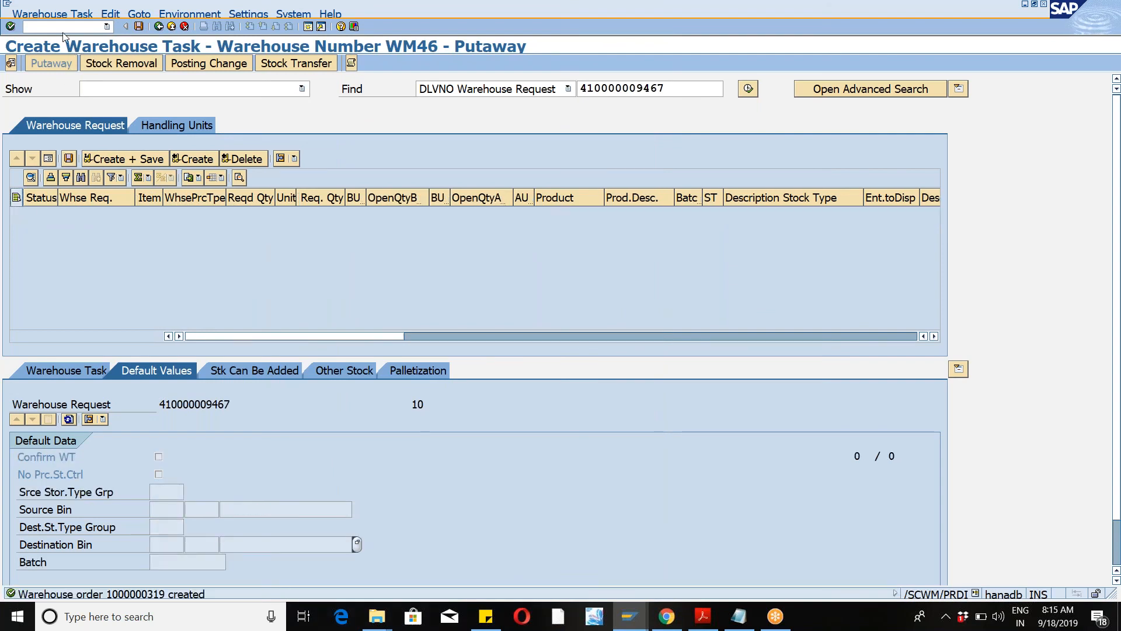
Step: Launch /n/scwm/rfui and start System-Guided processing with queue ZINB1
click(106, 27)
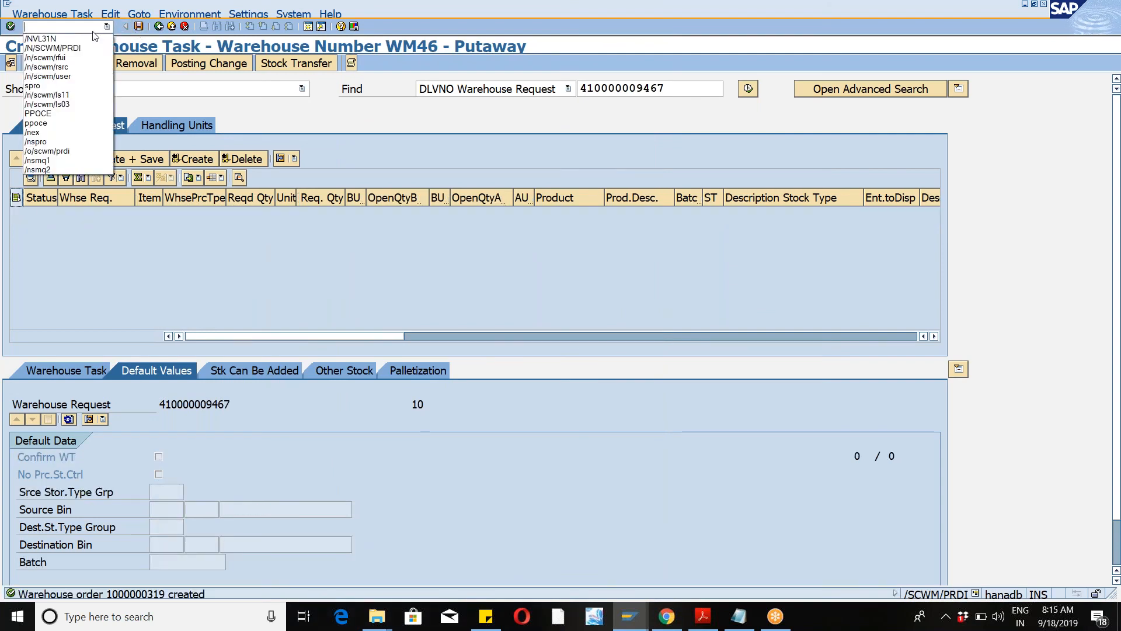
click(66, 58)
click(11, 26)
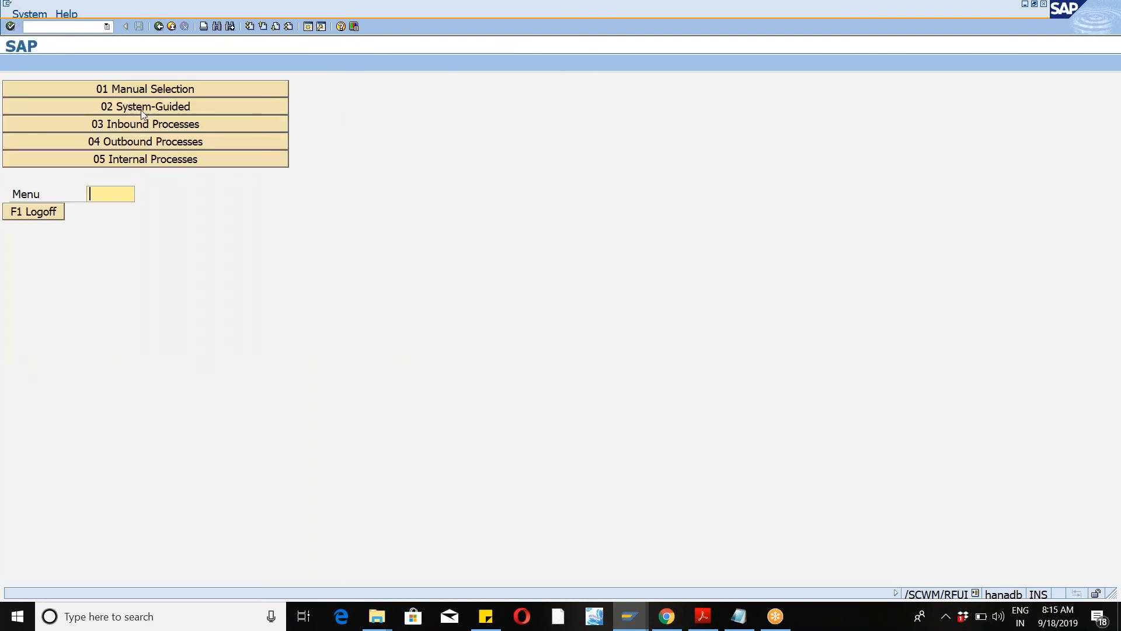
click(141, 110)
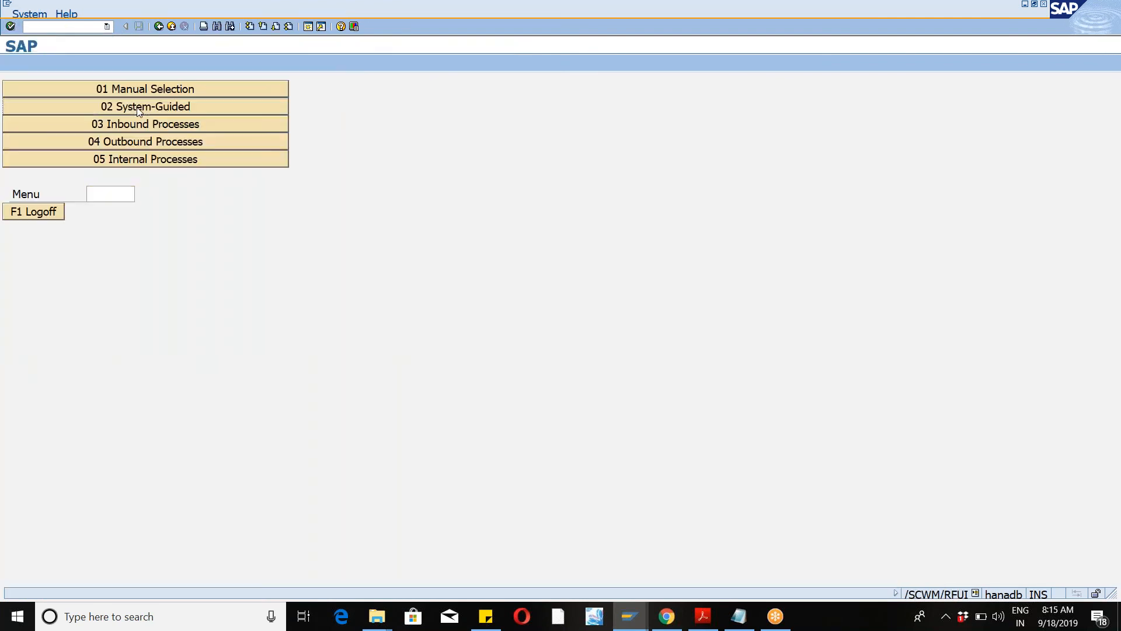
click(138, 110)
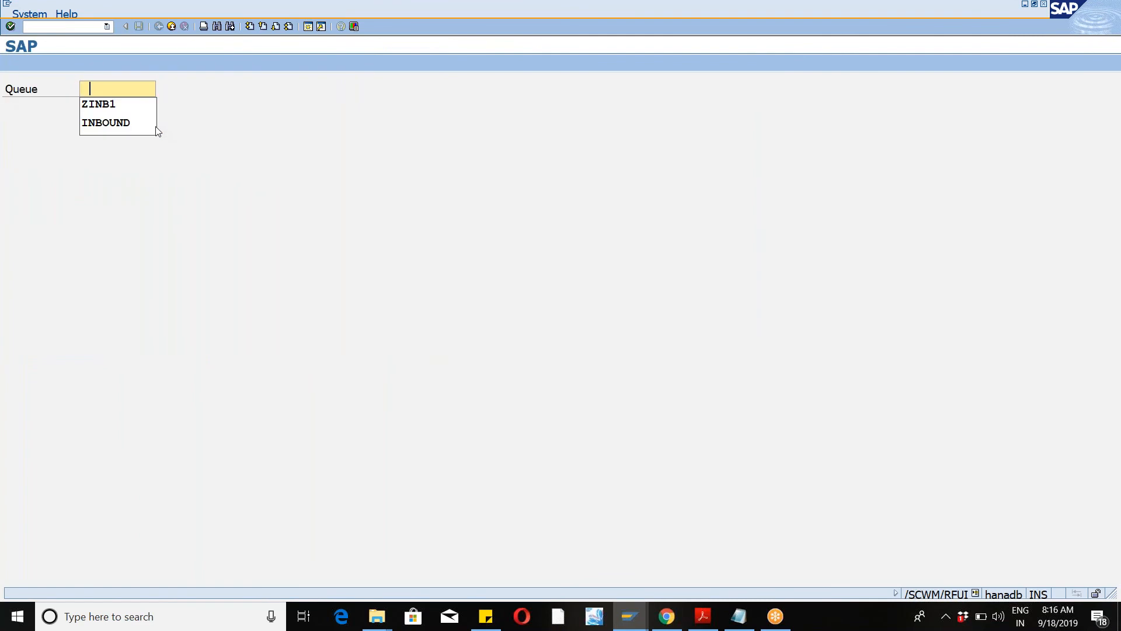
click(122, 106)
key(Return)
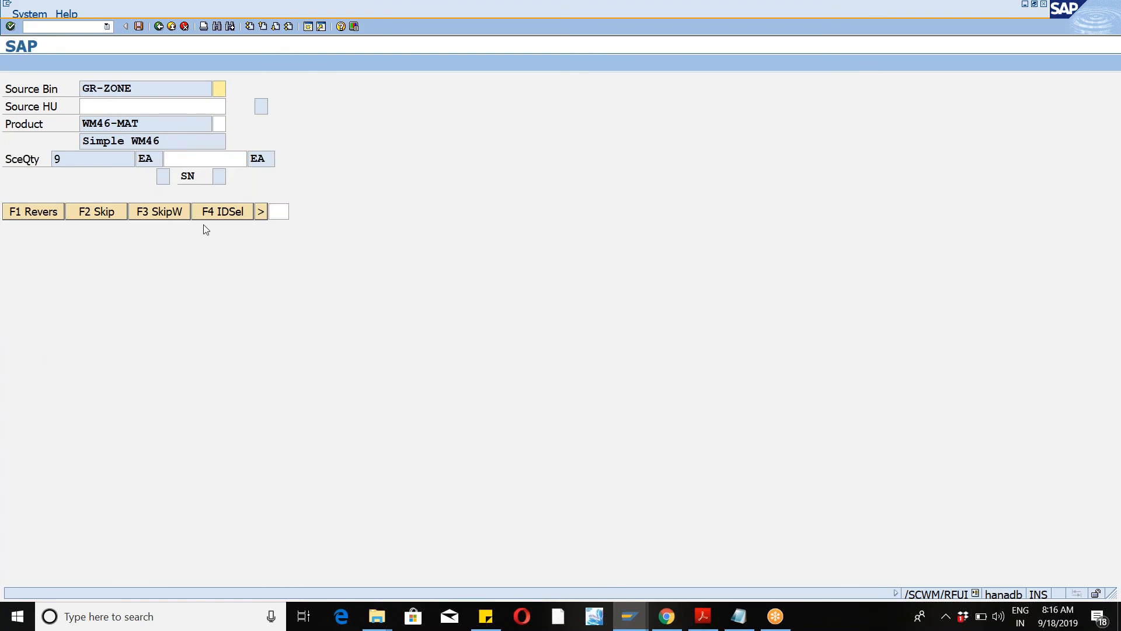
Step: Verify source bin GR-ZONE, product WM46-MAT and source quantity 9 on the RF pick-up screen
click(830, 16)
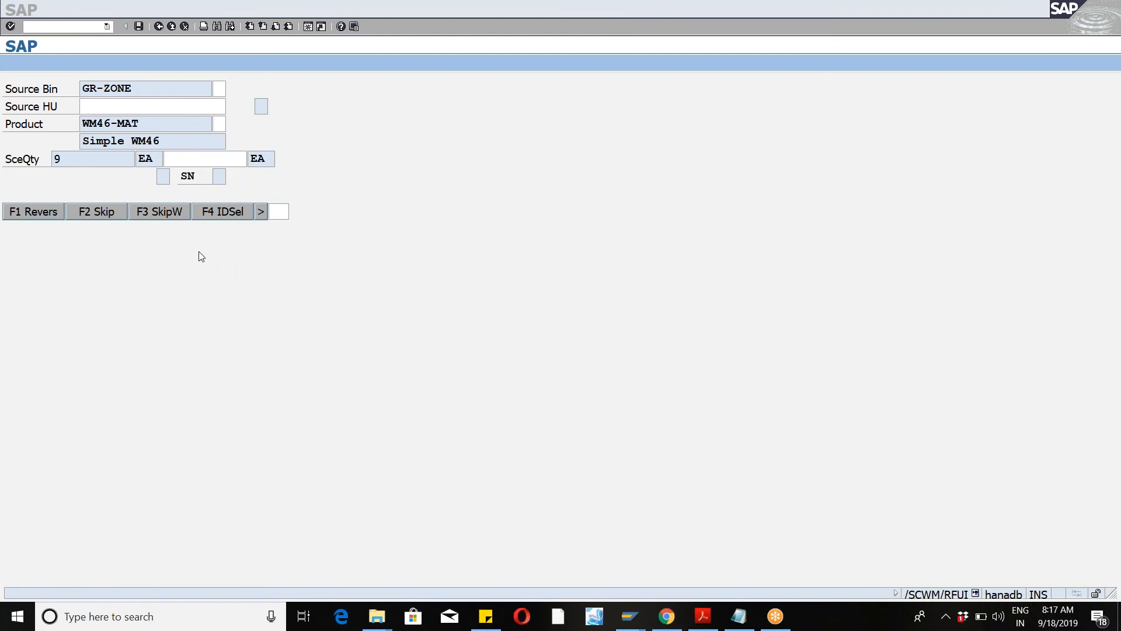
click(98, 89)
click(217, 88)
text(E)
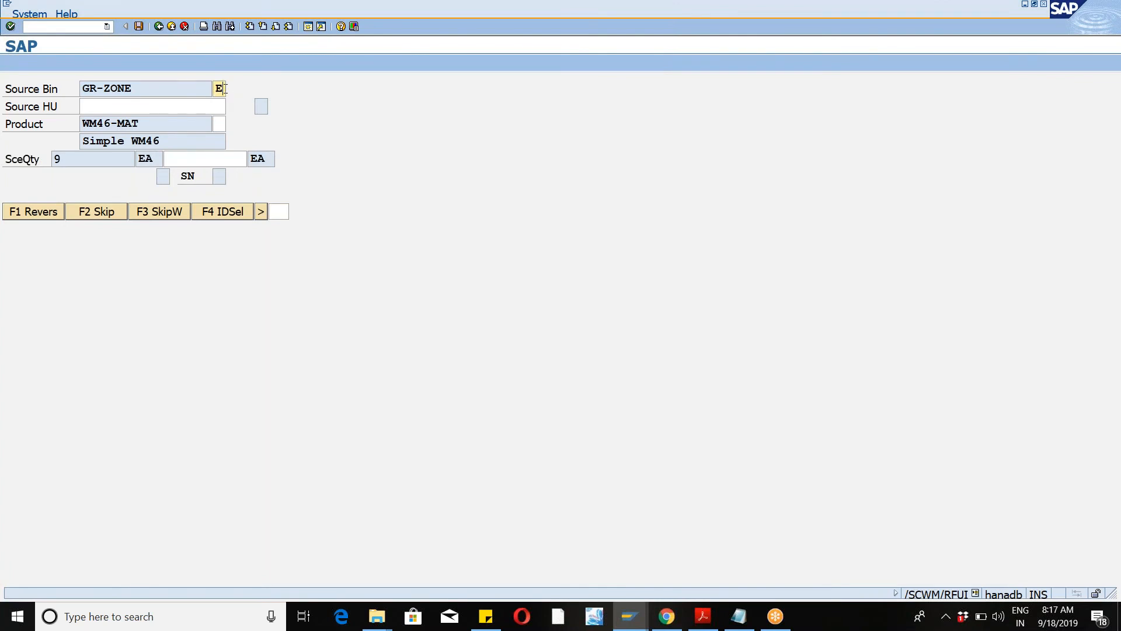
drag(83, 123, 139, 124)
click(144, 124)
click(217, 125)
click(55, 159)
double_click(55, 158)
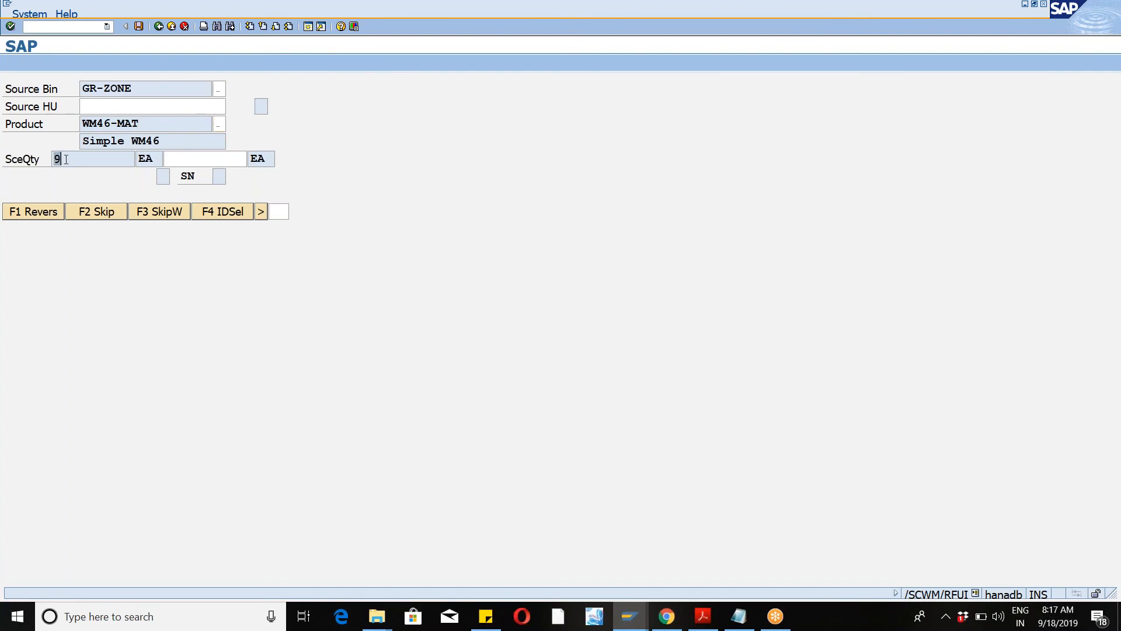
click(211, 158)
text(9)
key(Return)
Step: Verify product WM46-MAT, quantity 9 and destination bin HIGH-03-01-C to confirm the putaway
drag(83, 105, 181, 106)
click(220, 107)
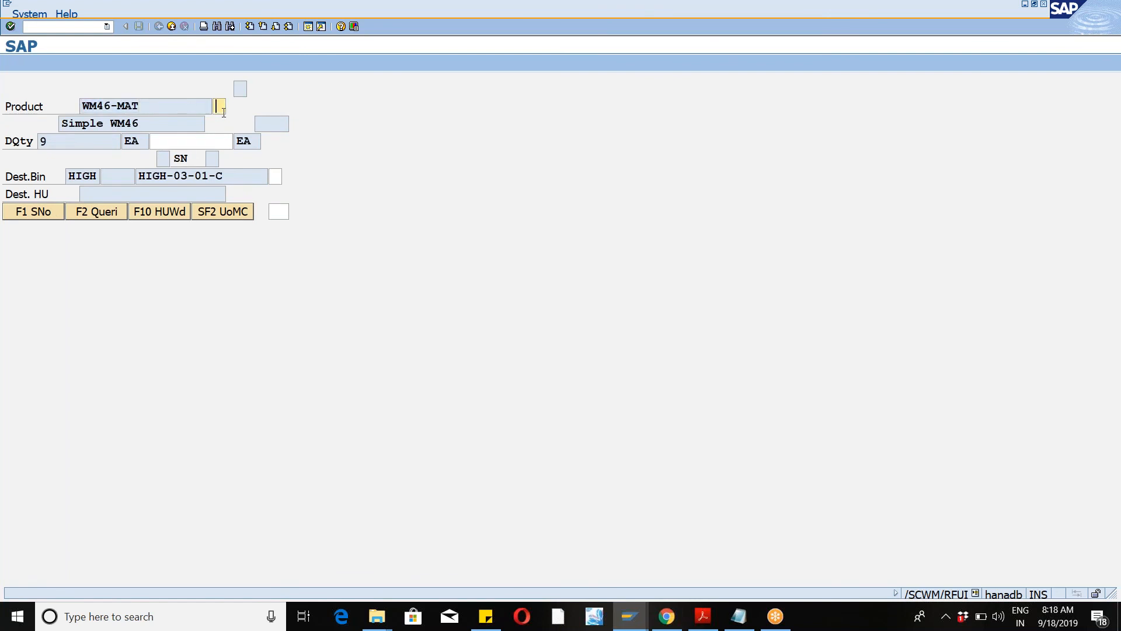
text(T)
click(42, 141)
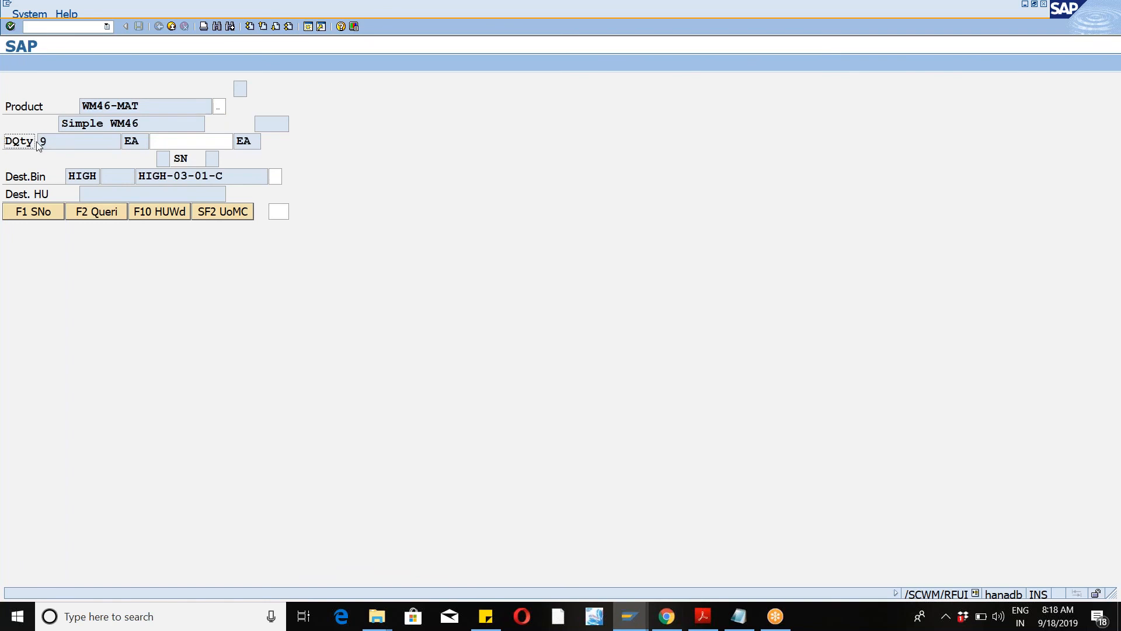
click(160, 142)
text(9)
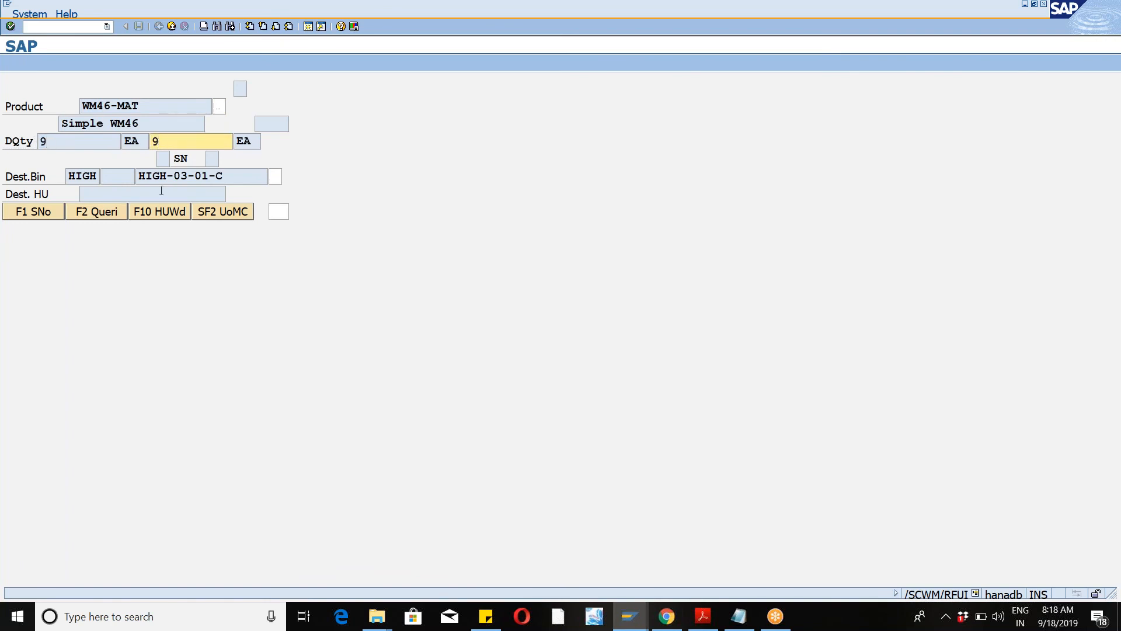
drag(138, 177, 234, 177)
click(255, 178)
click(277, 180)
key(Return)
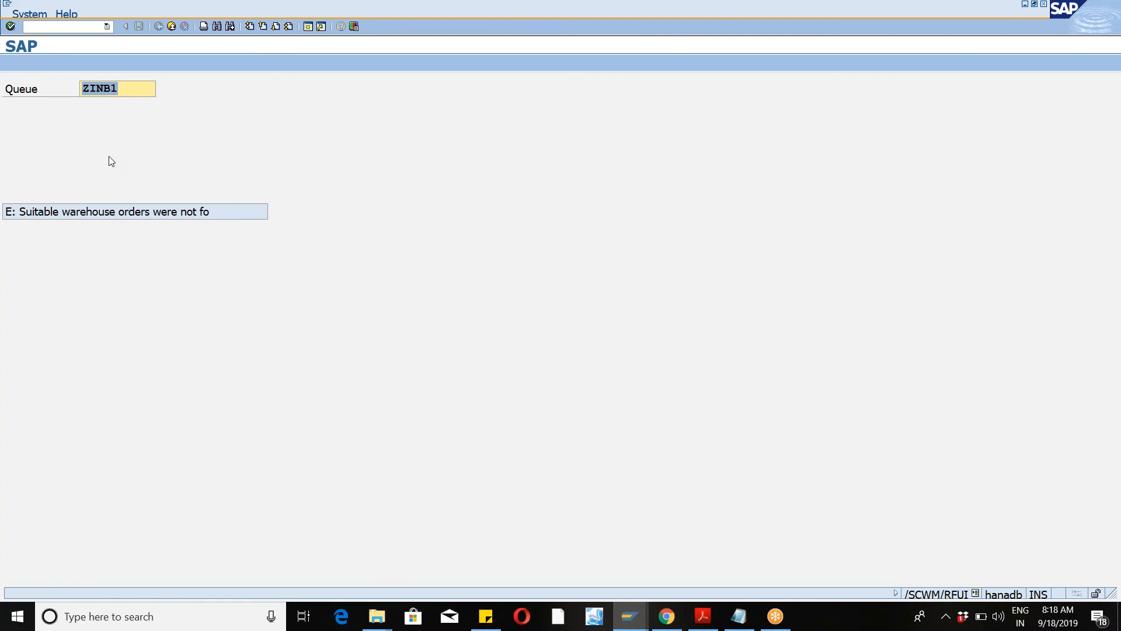
key(alt+Tab)
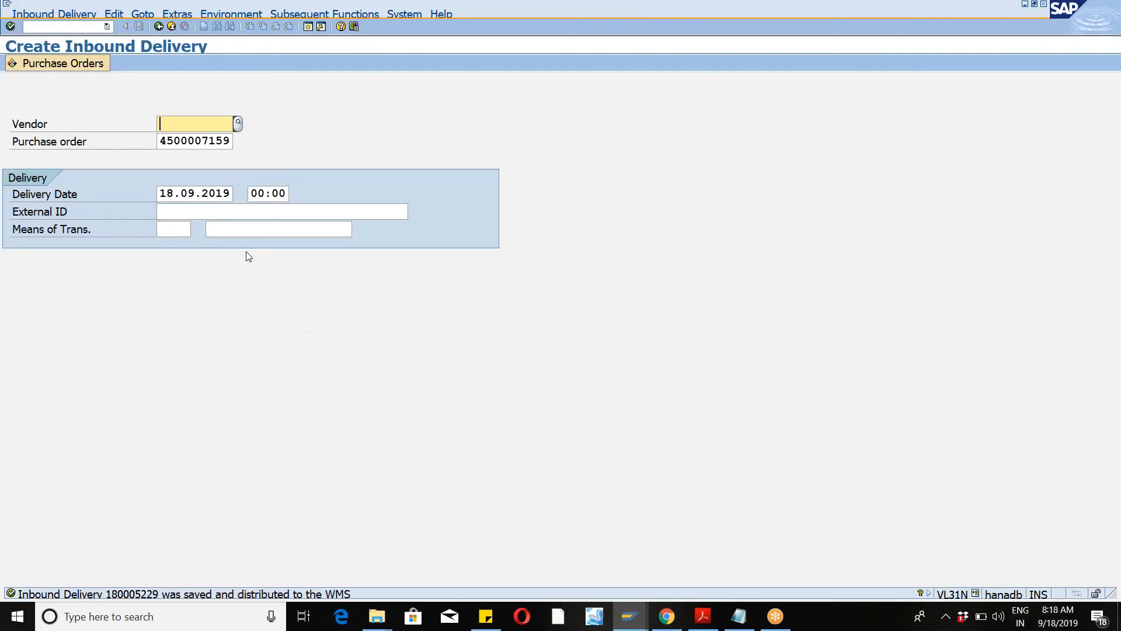
key(Return)
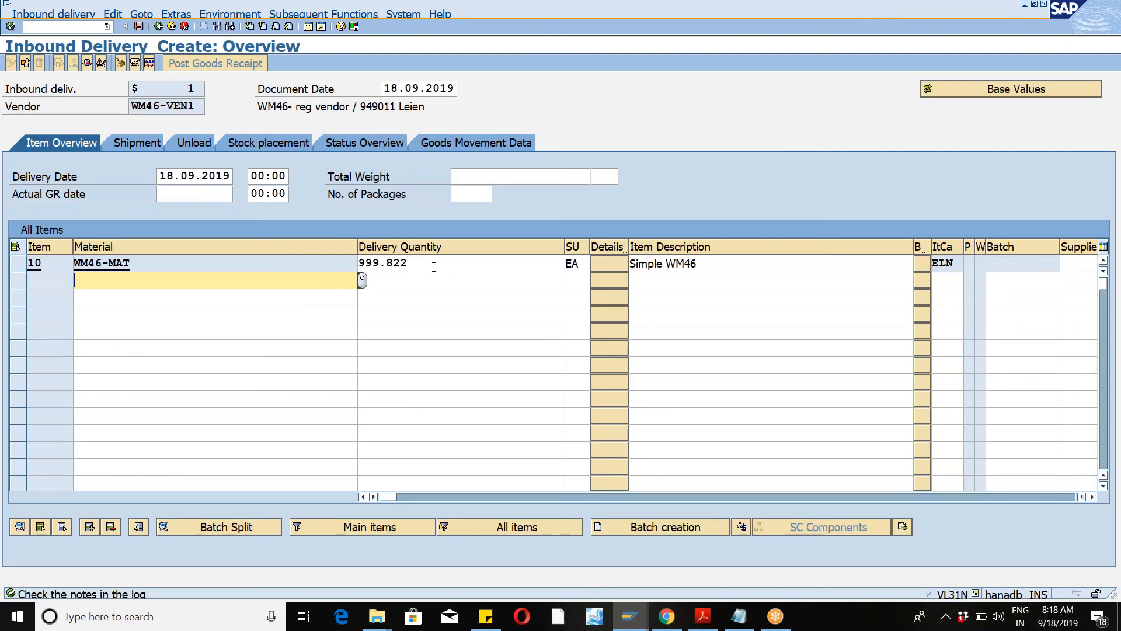
Step: Set the delivery quantity of item WM46-MAT to 9 in the new inbound delivery
click(434, 264)
key(BackSpace)
key(BackSpace)
key(BackSpace)
key(BackSpace)
key(BackSpace)
key(BackSpace)
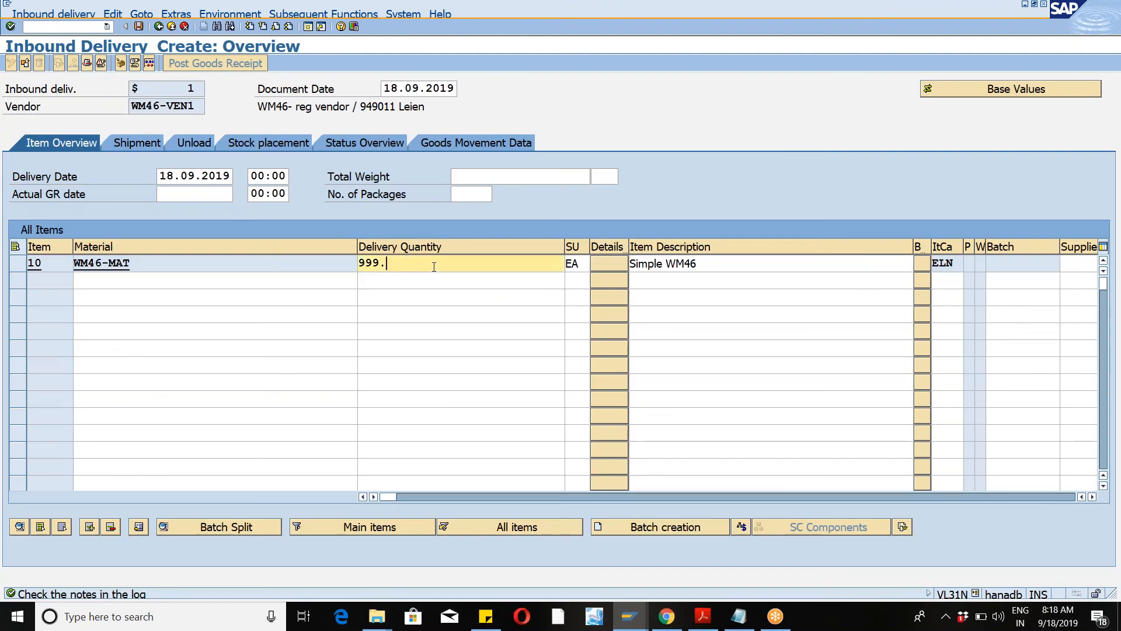
key(Return)
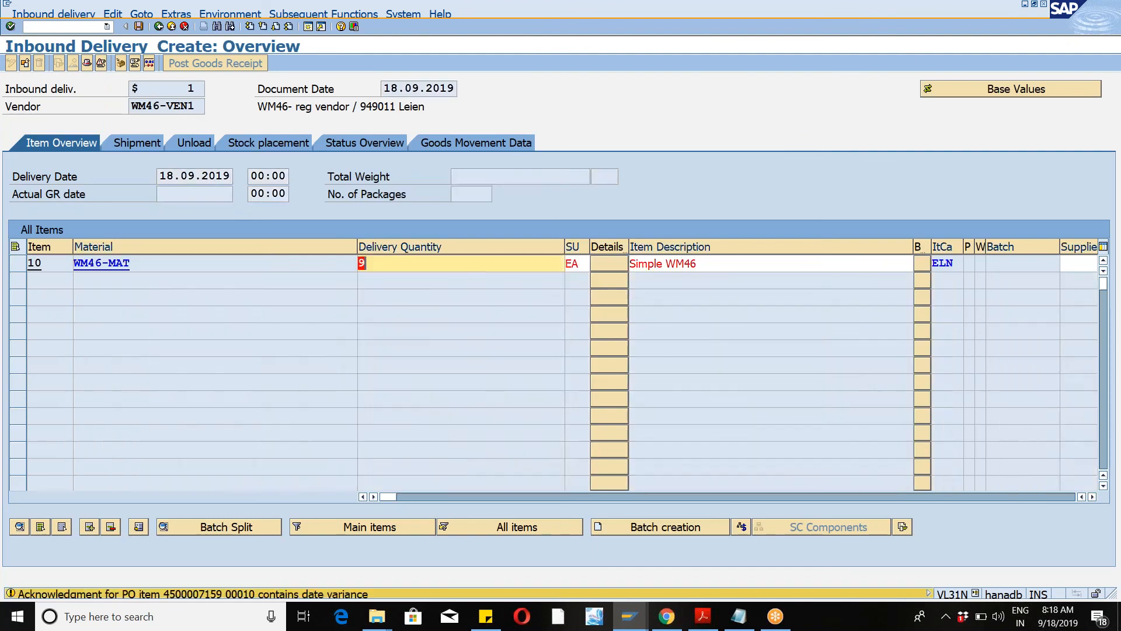
key(Return)
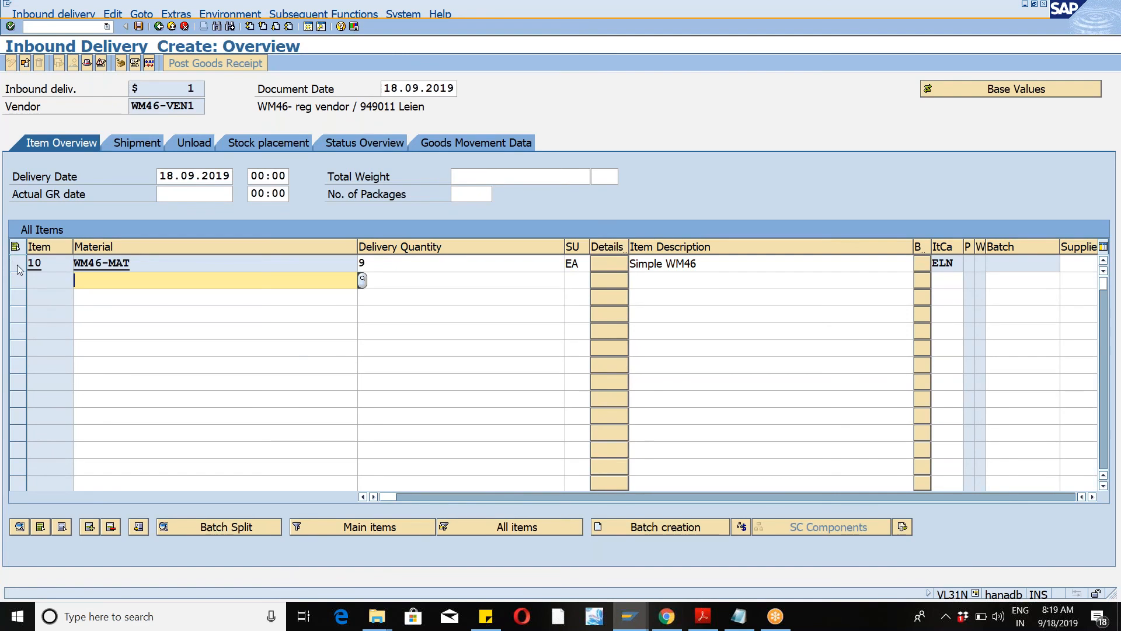
Step: Pack the delivery item WM46-MAT into a new handling unit using packaging material WM46-PACK
click(18, 262)
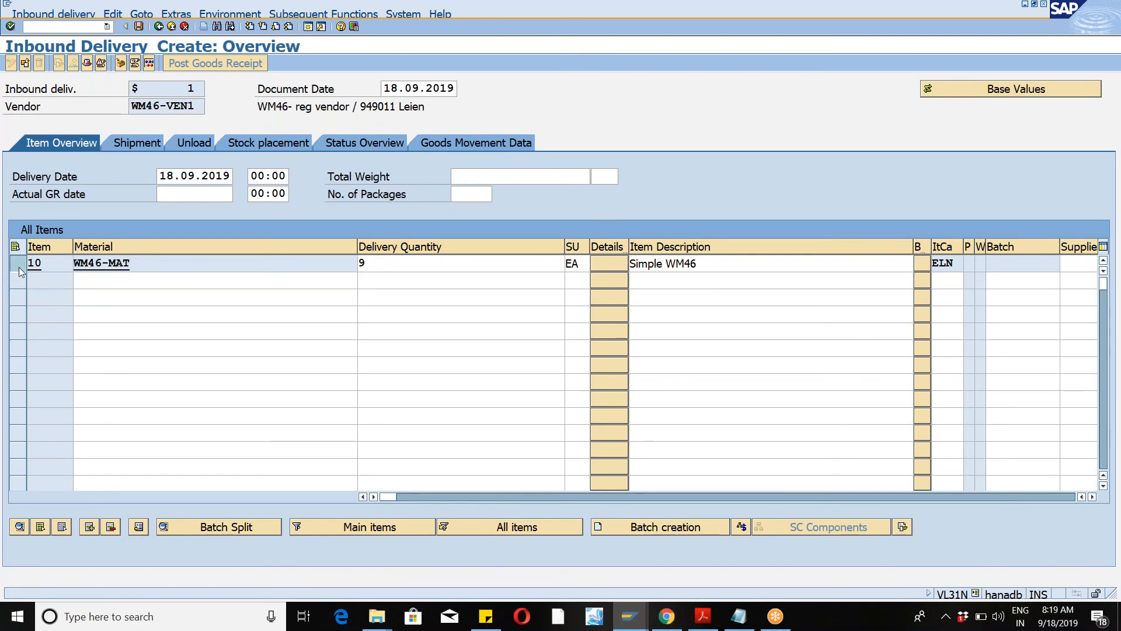
click(121, 63)
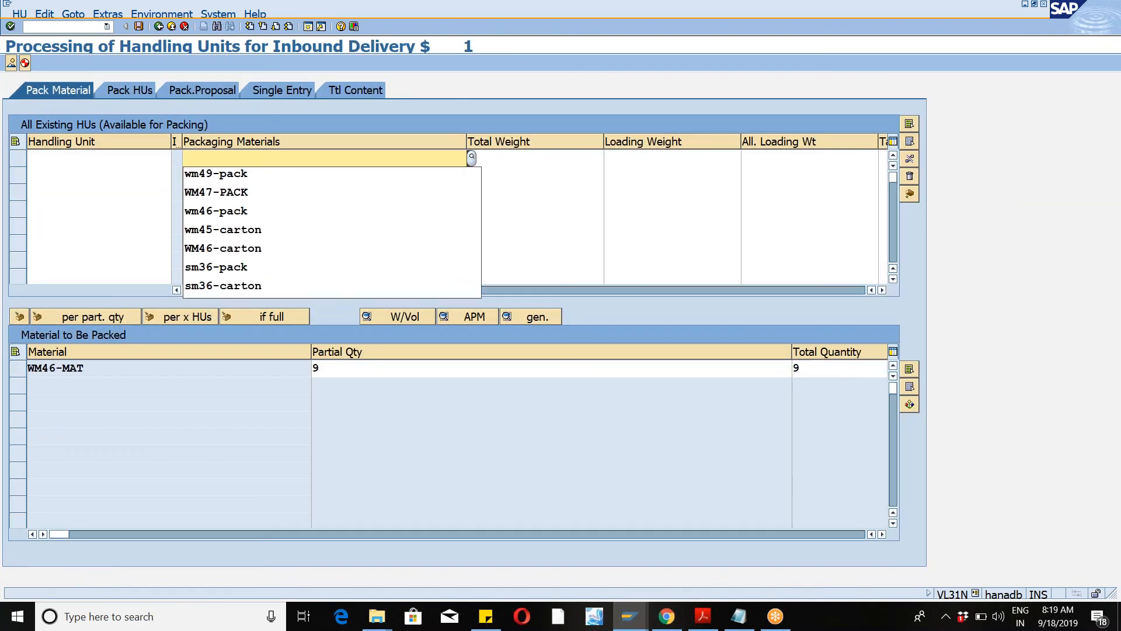
click(228, 213)
key(Return)
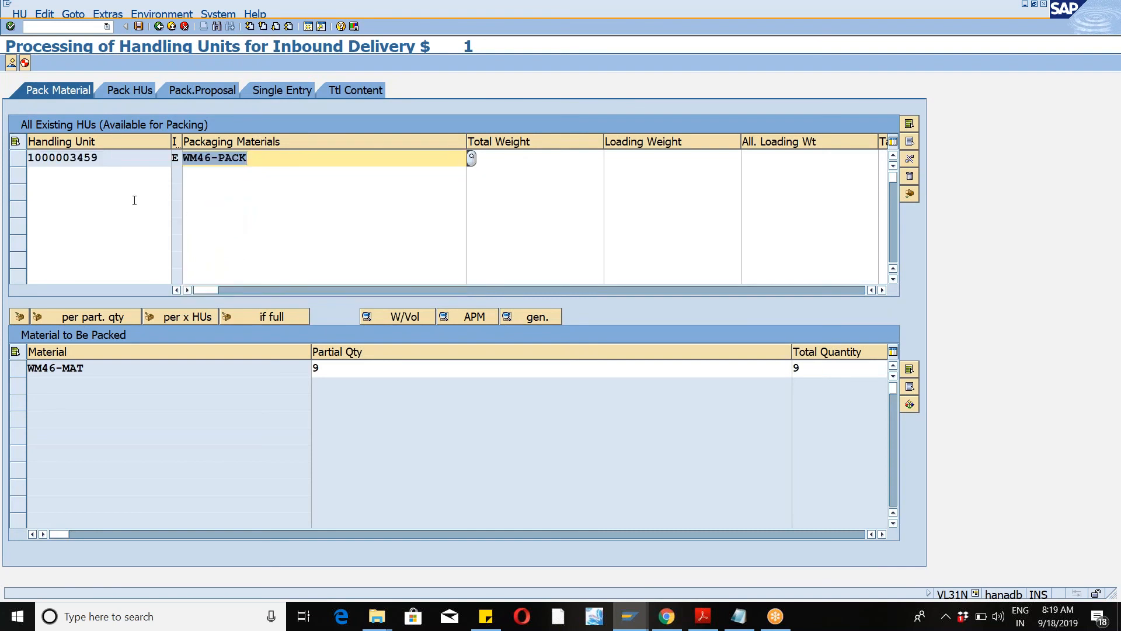
click(18, 158)
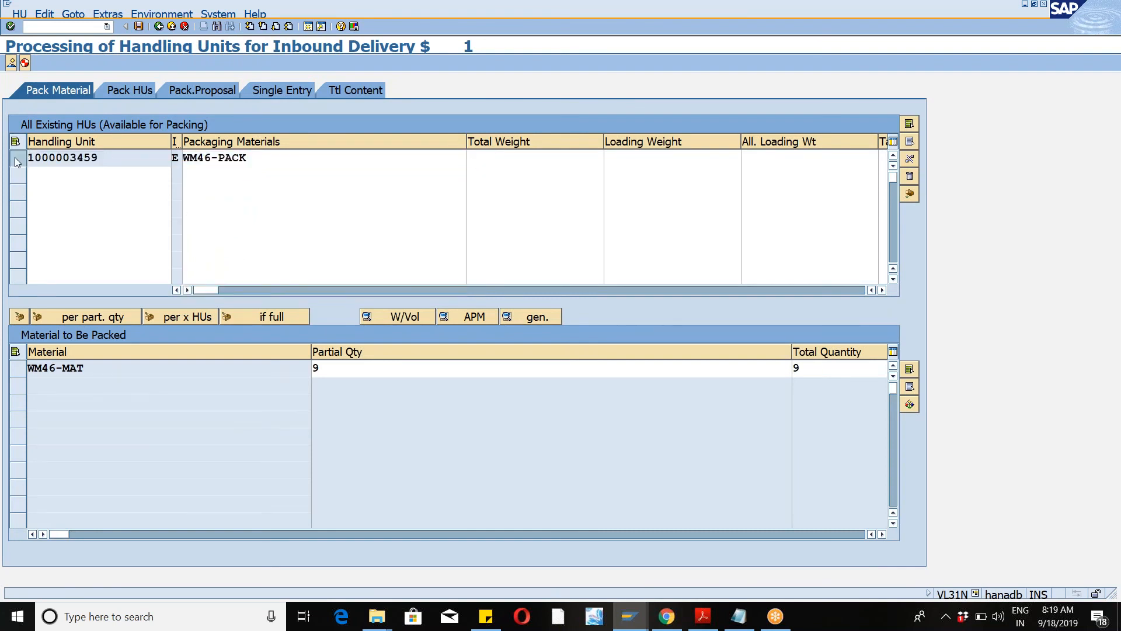
click(18, 368)
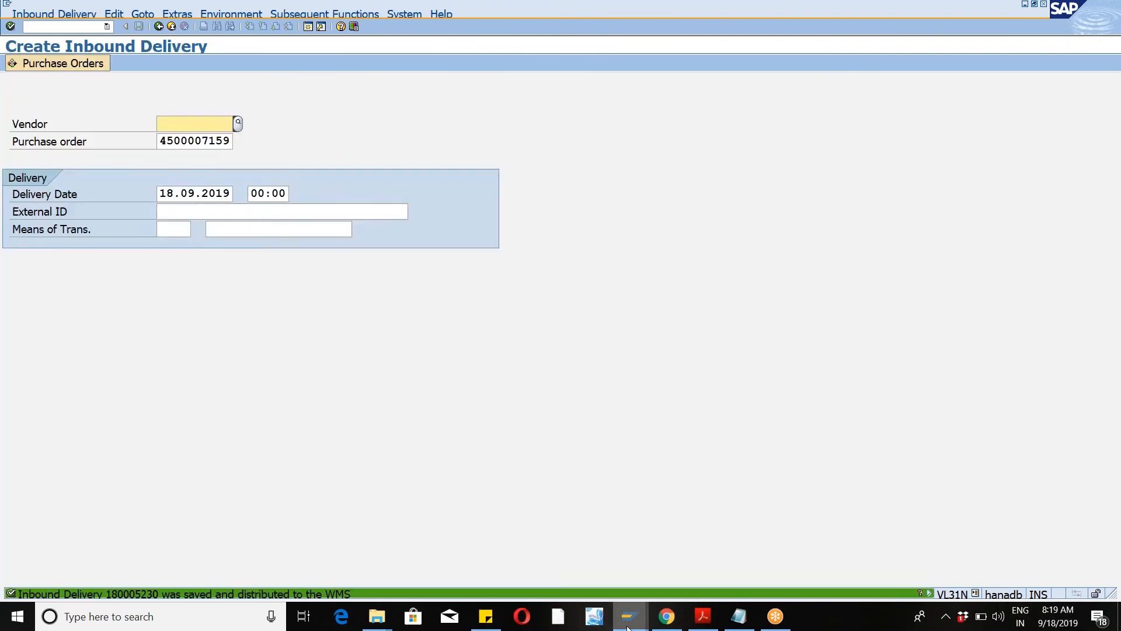
Step: Switch to the other SAP session and open transaction /N/SCWM/PRDI to maintain inbound deliveries
click(628, 625)
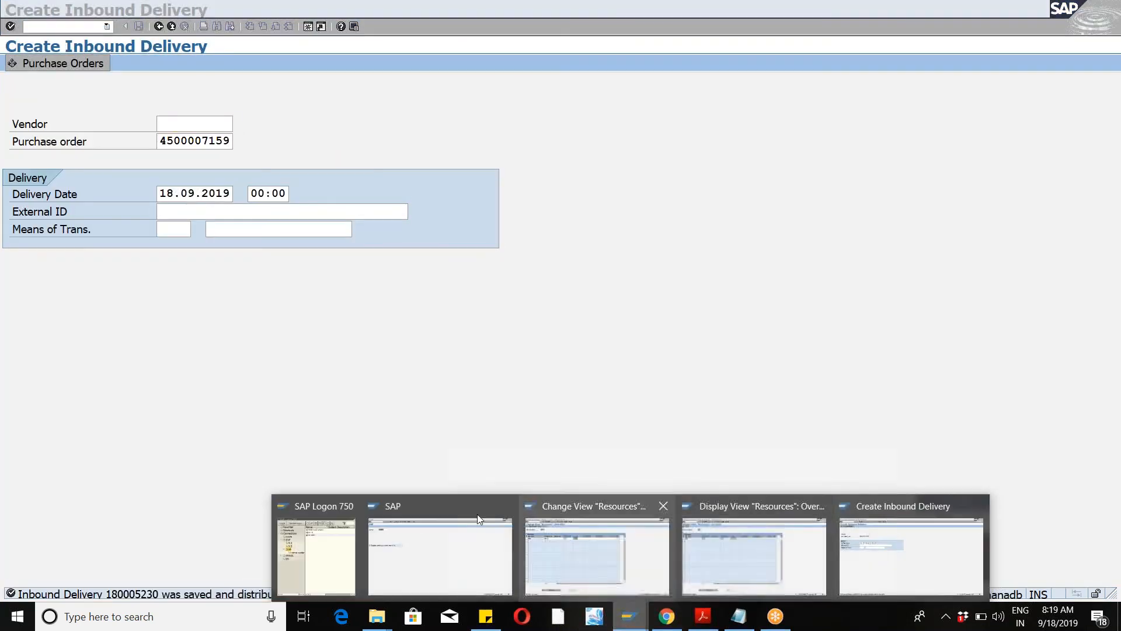
click(454, 538)
click(107, 27)
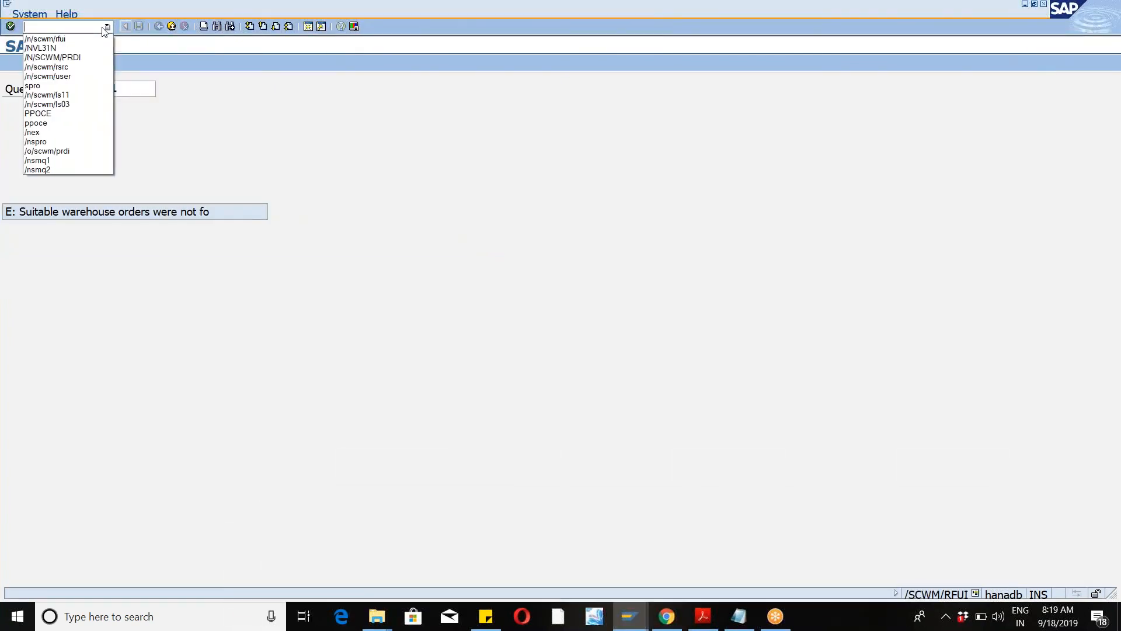
click(65, 58)
key(Return)
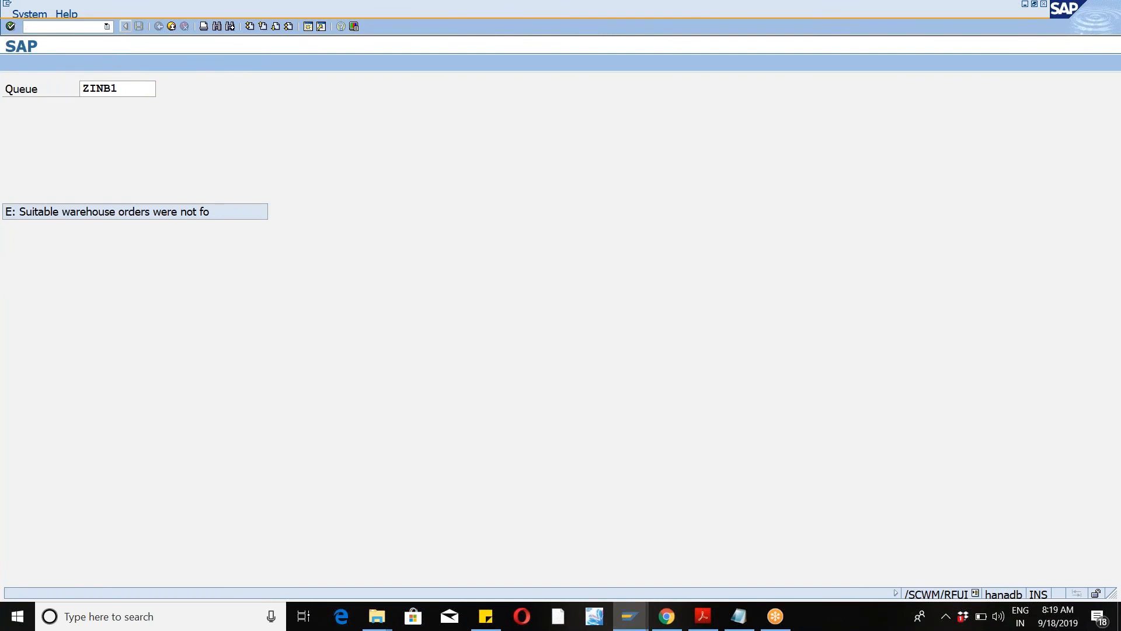
click(42, 289)
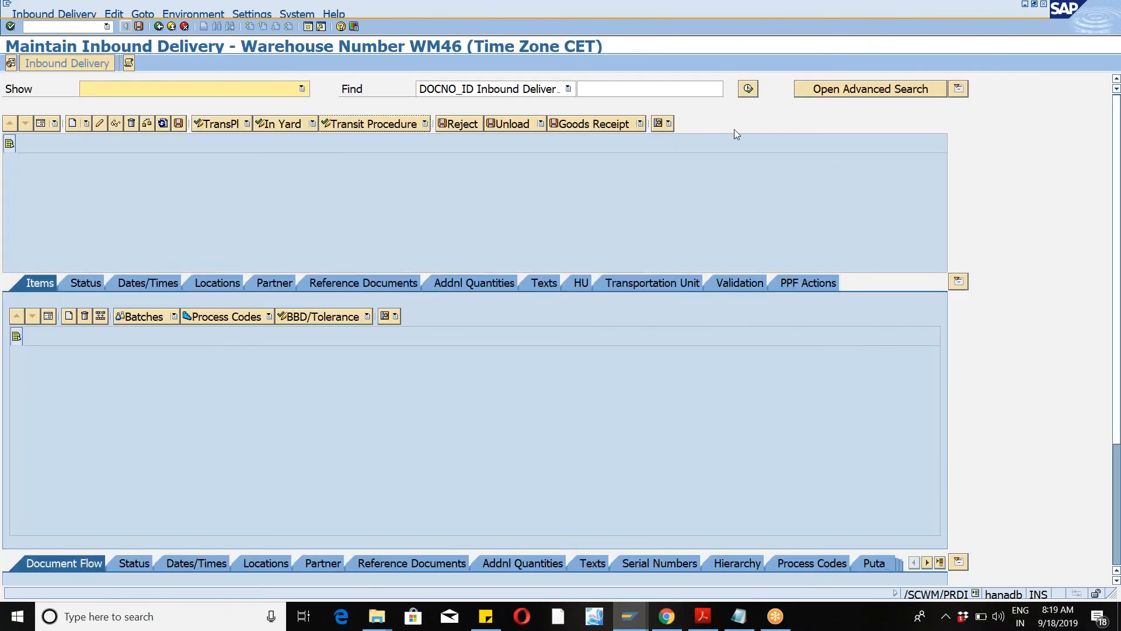
click(748, 91)
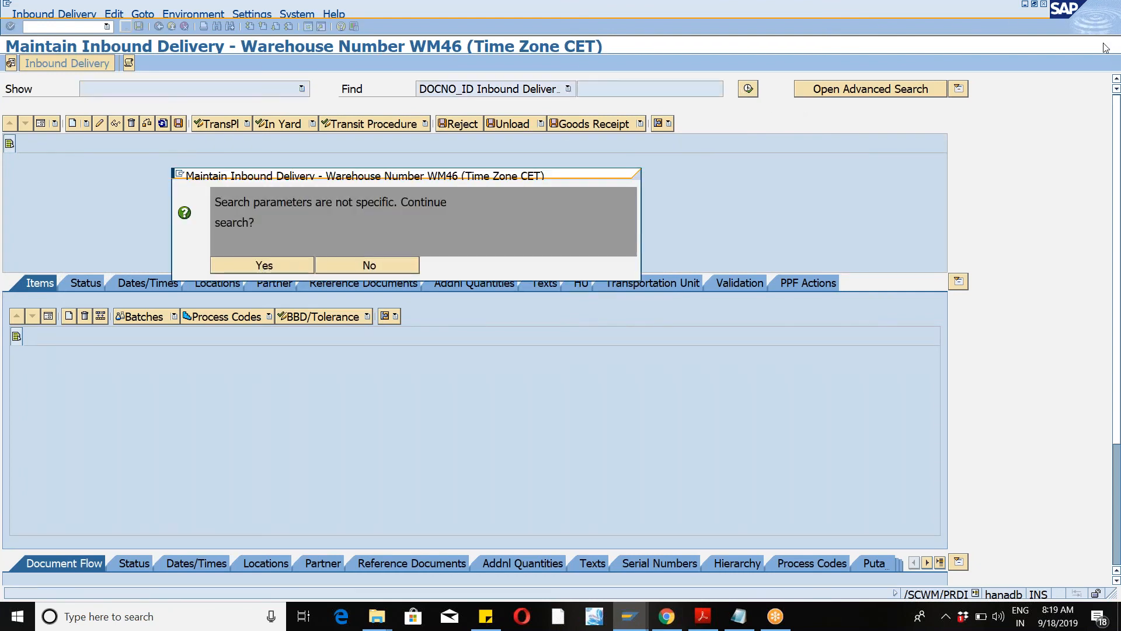
key(Return)
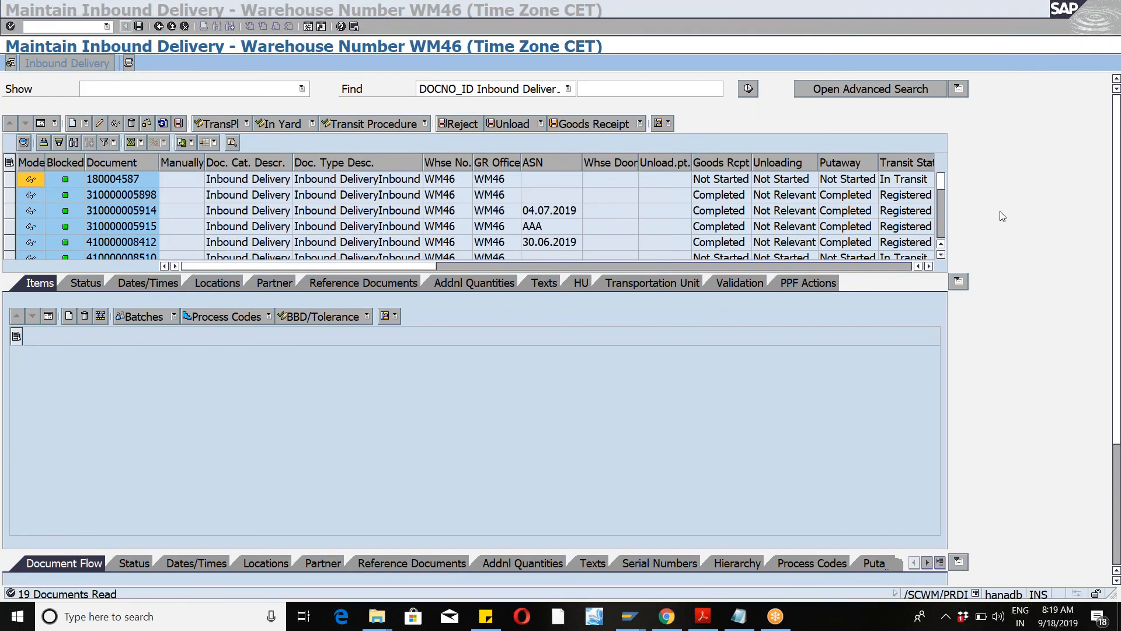
drag(941, 183, 940, 243)
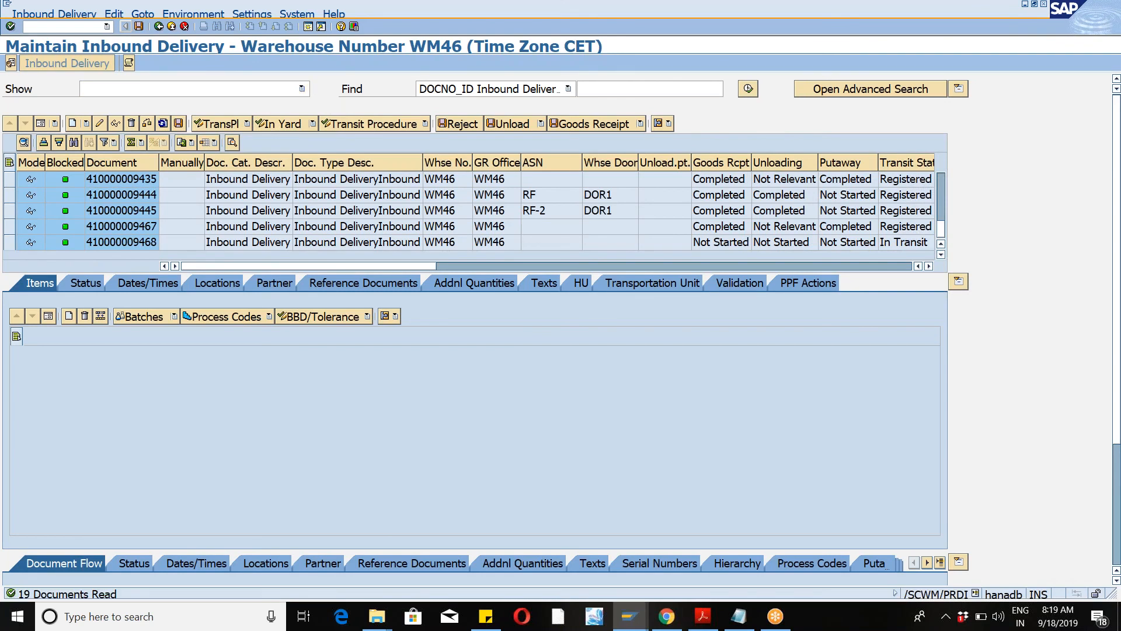
click(10, 241)
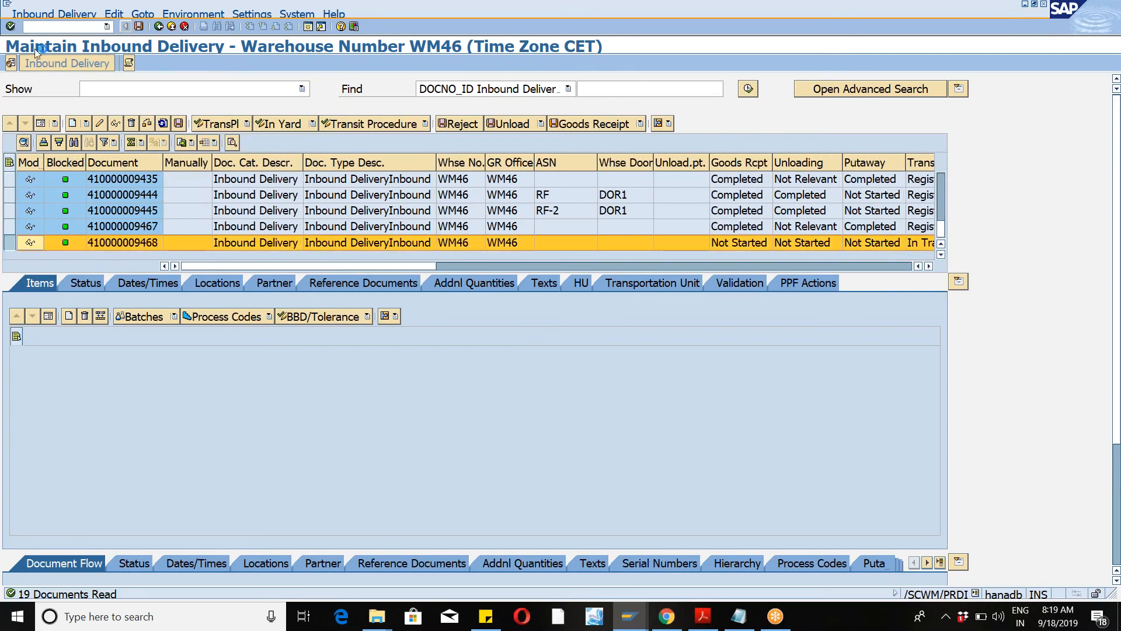
click(51, 16)
mouse_move(52, 41)
click(193, 41)
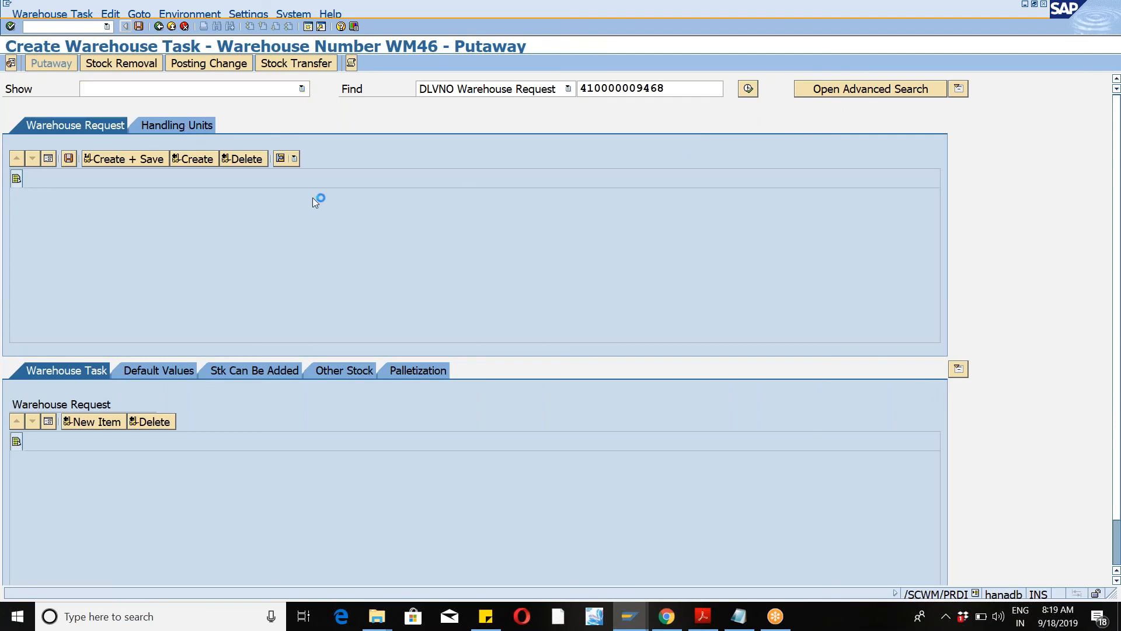
click(158, 374)
click(167, 544)
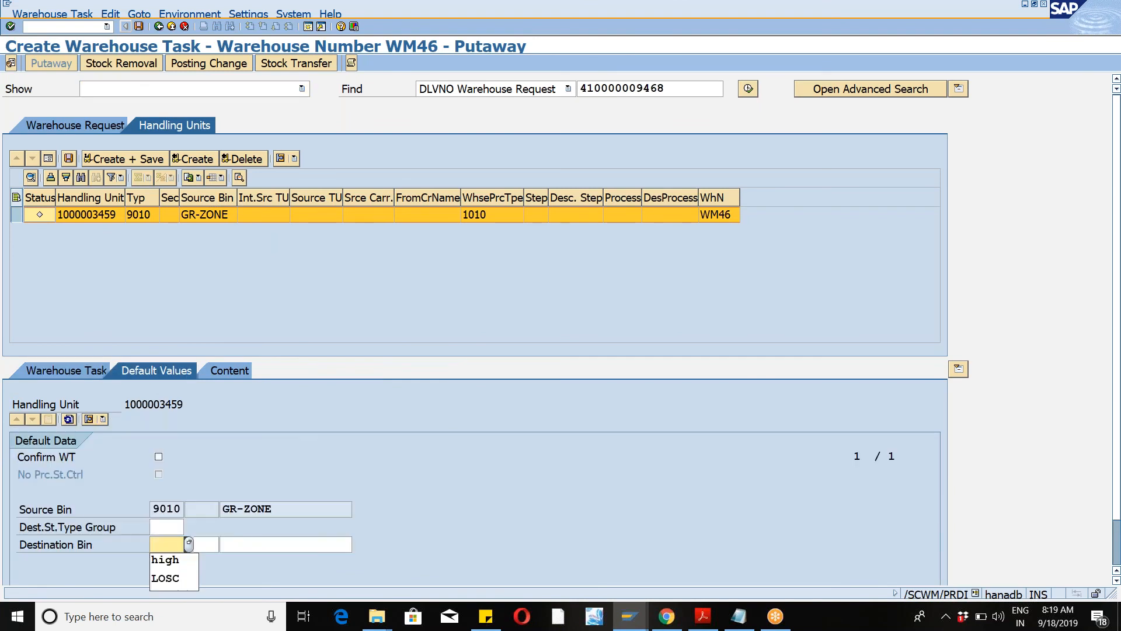
click(168, 559)
click(263, 544)
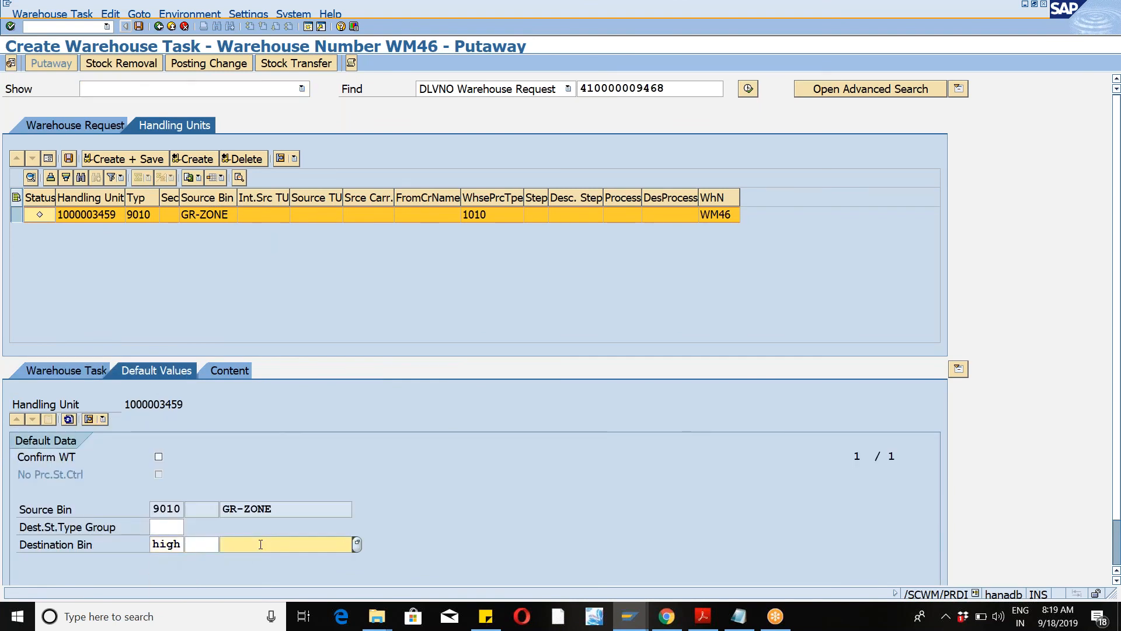
click(356, 545)
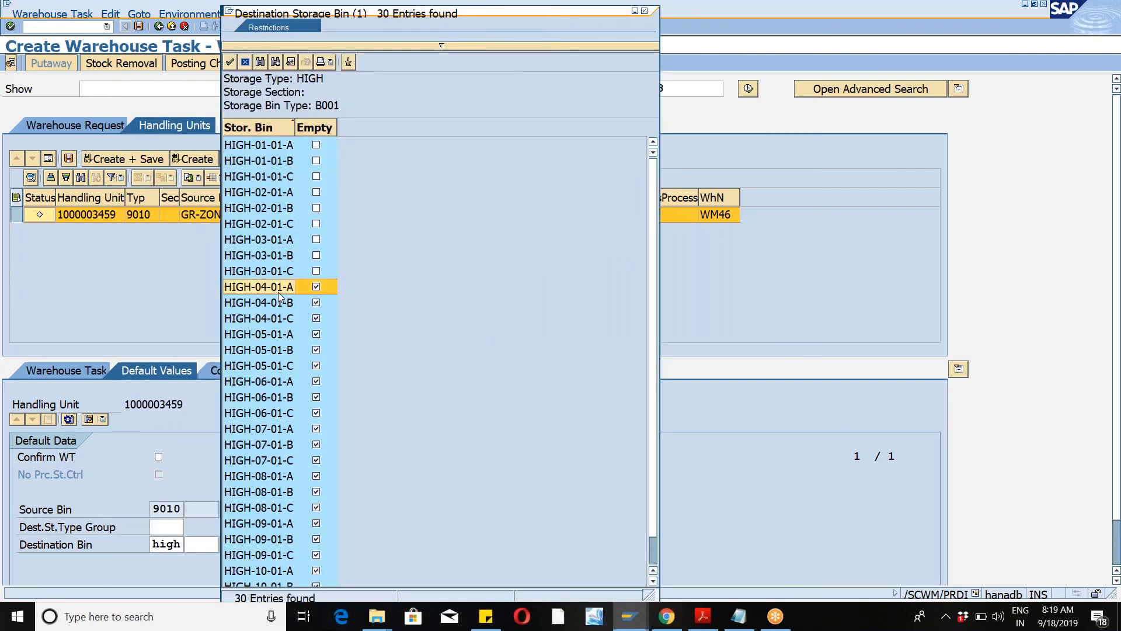
double_click(279, 290)
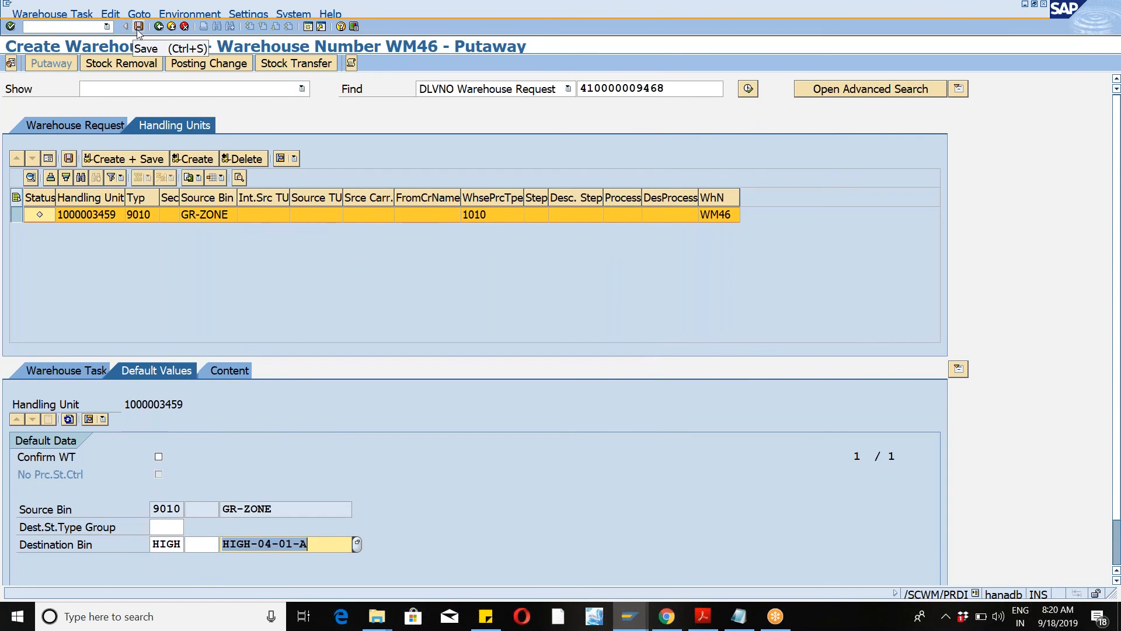
click(103, 160)
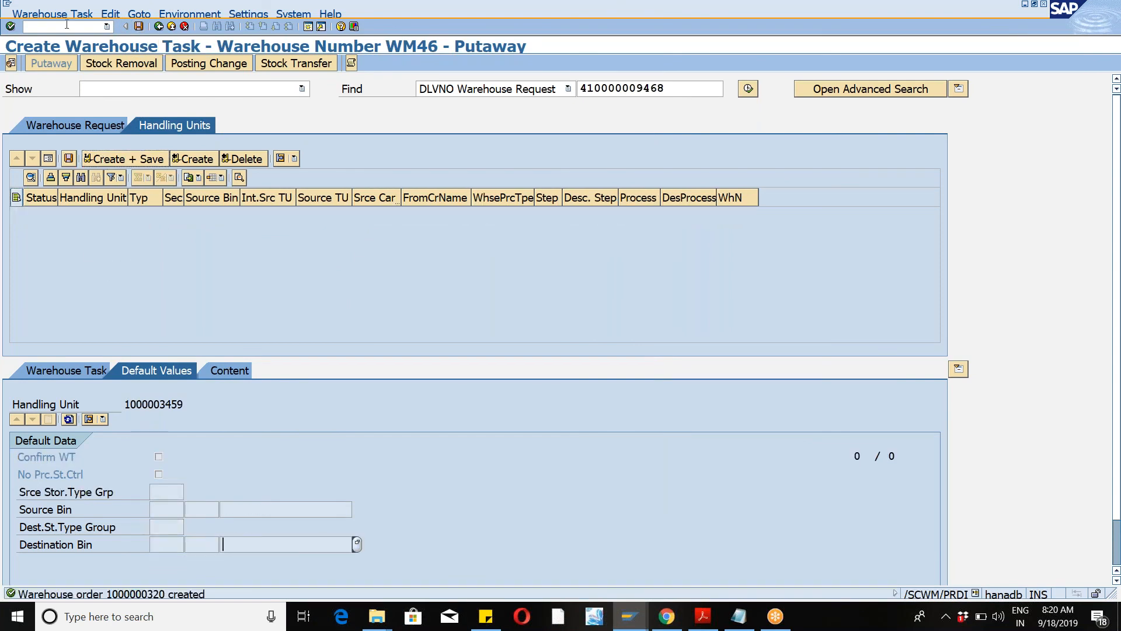
Step: Launch /n/scwm/rfui and start System-Guided processing
click(107, 26)
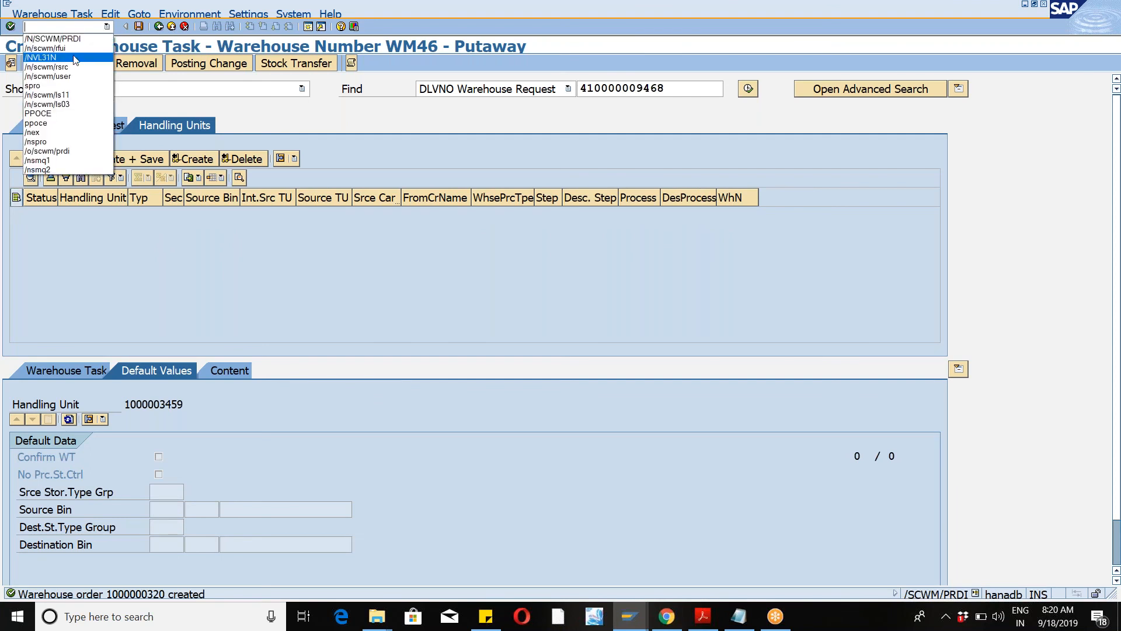
click(72, 49)
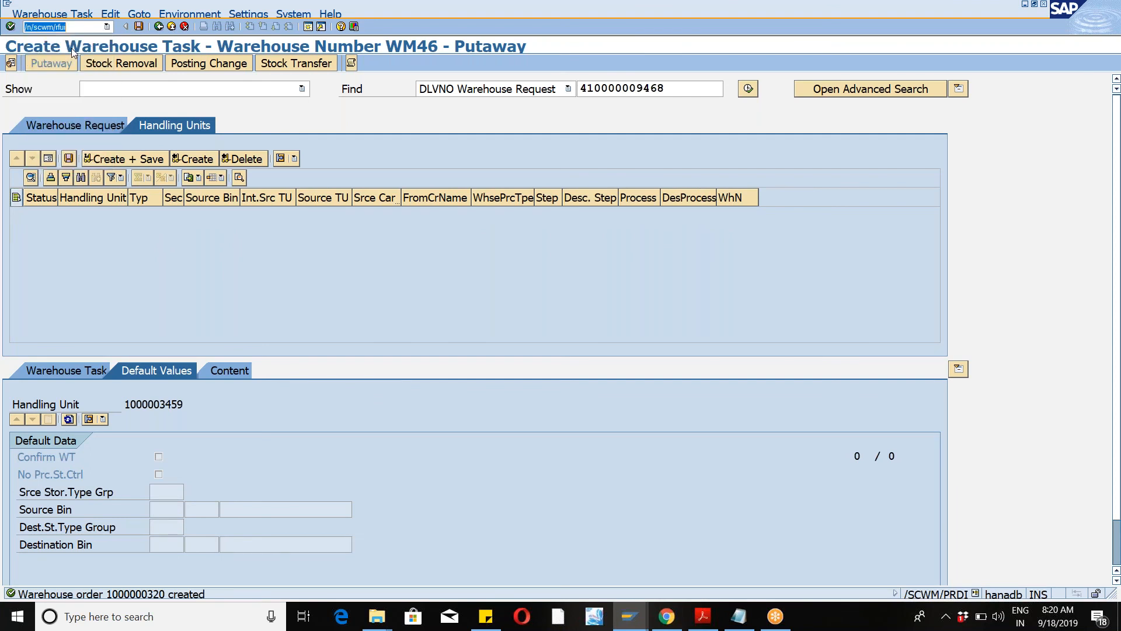
key(Return)
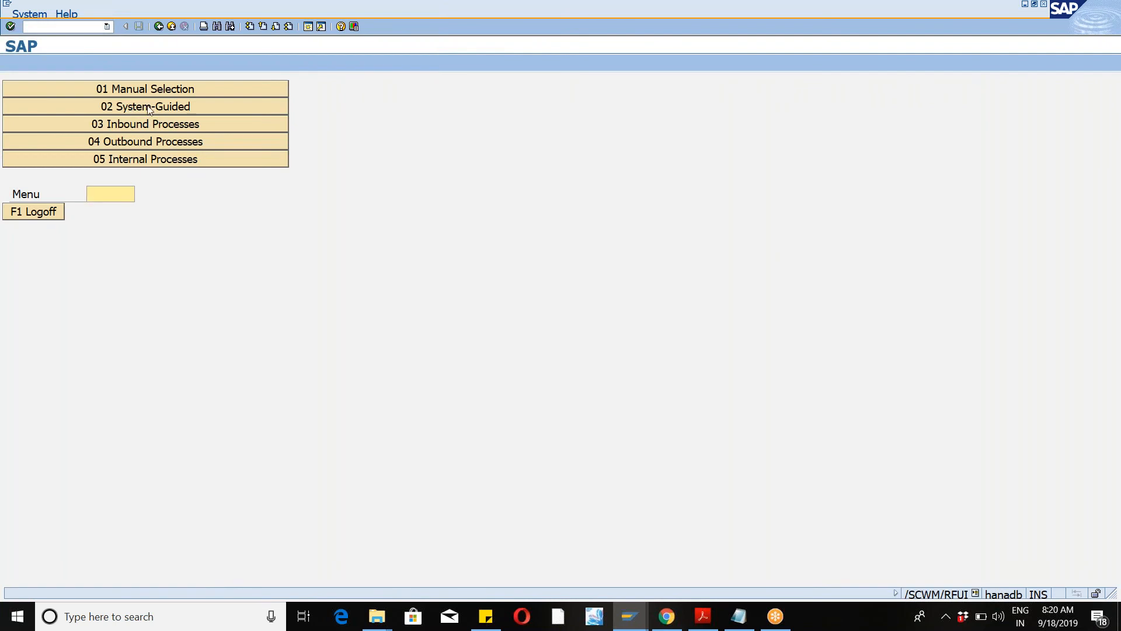
click(150, 108)
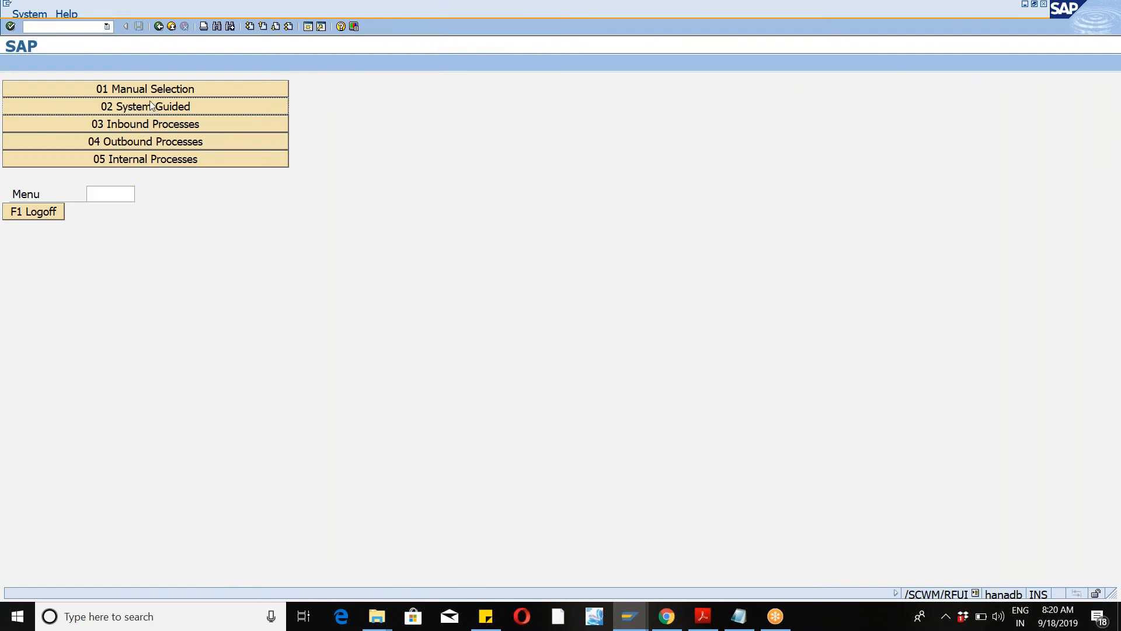
click(195, 111)
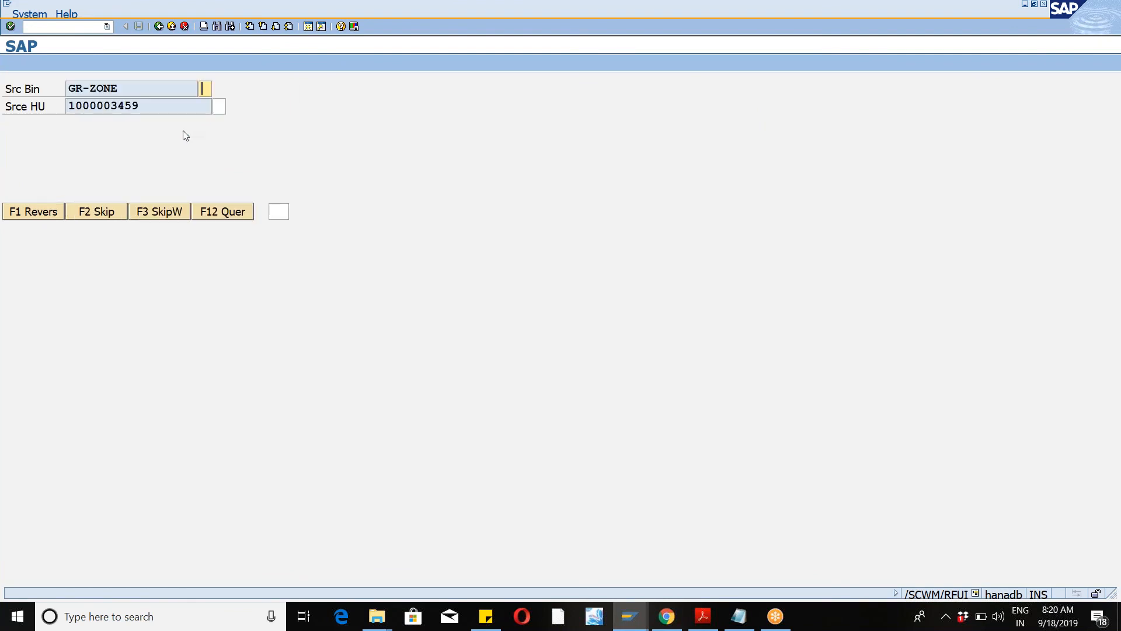
click(839, 19)
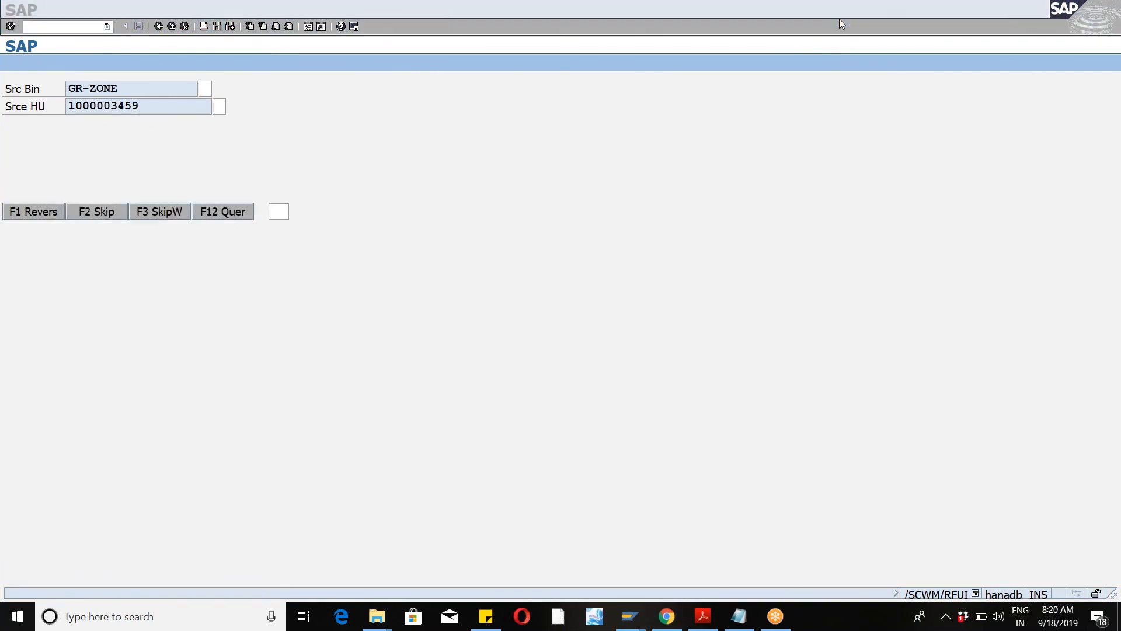
click(432, 99)
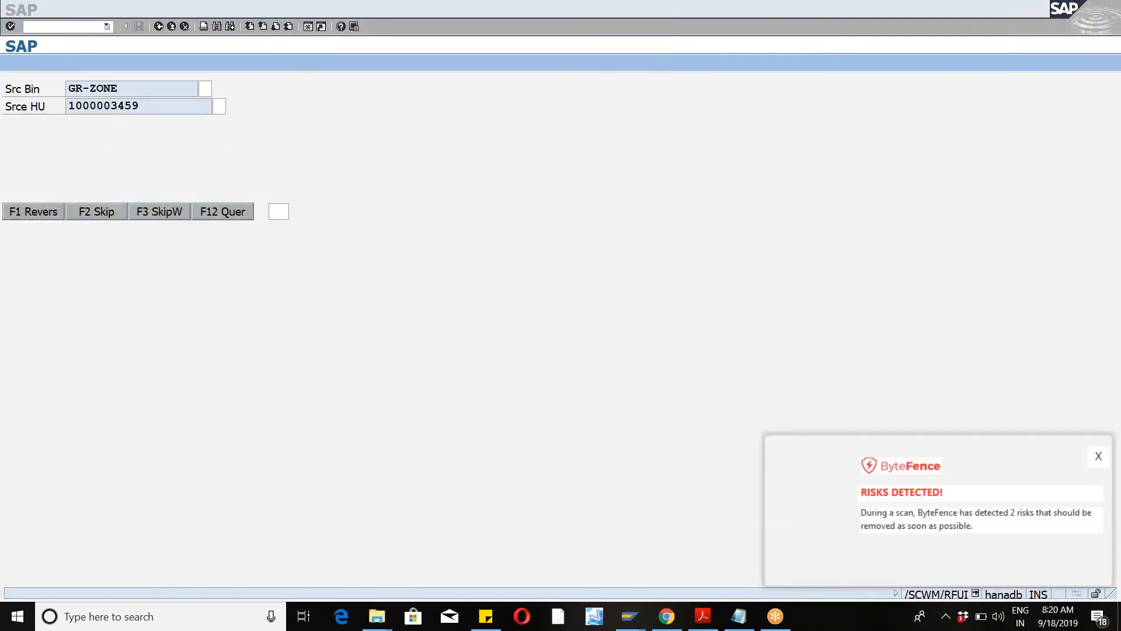
click(205, 89)
double_click(140, 91)
click(205, 89)
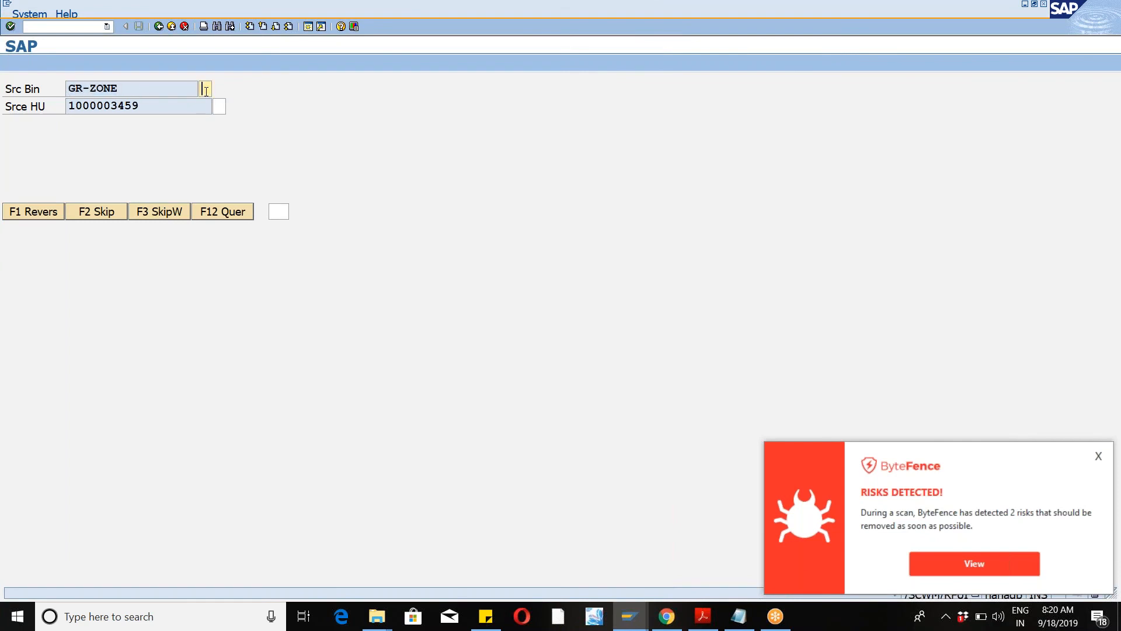
drag(68, 107, 126, 108)
click(218, 107)
text(9)
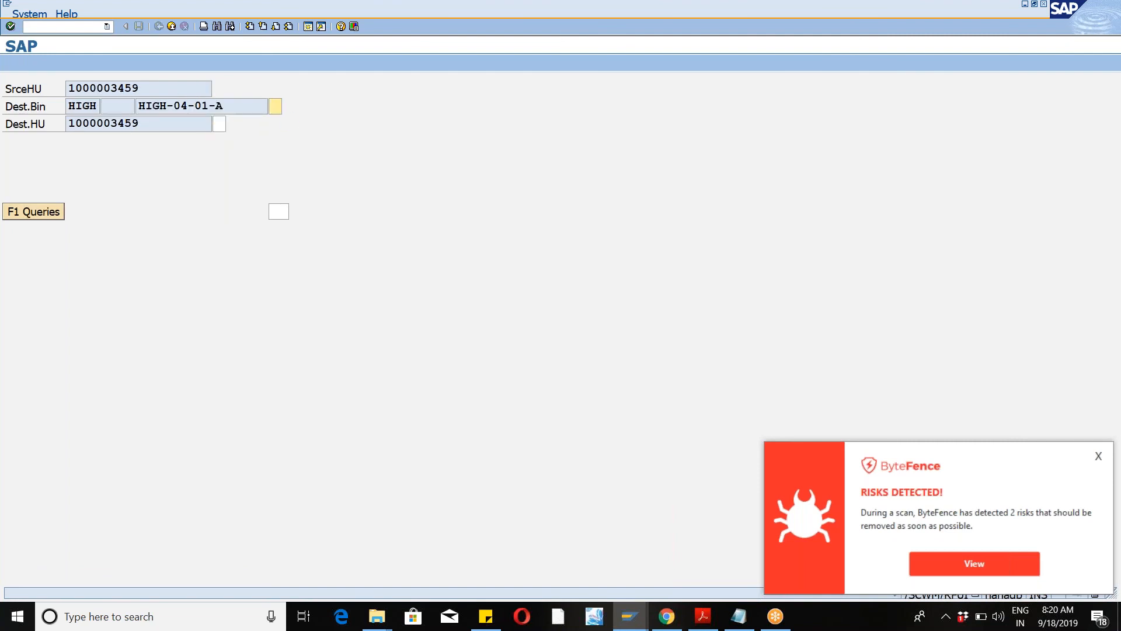
click(1099, 457)
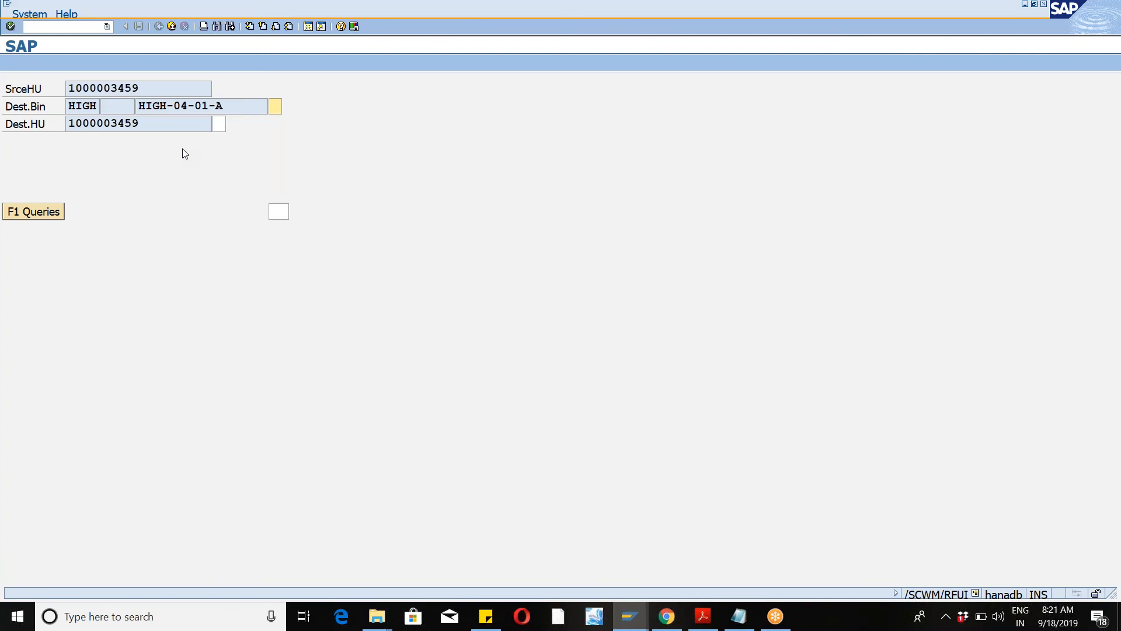
click(139, 107)
drag(140, 107, 225, 106)
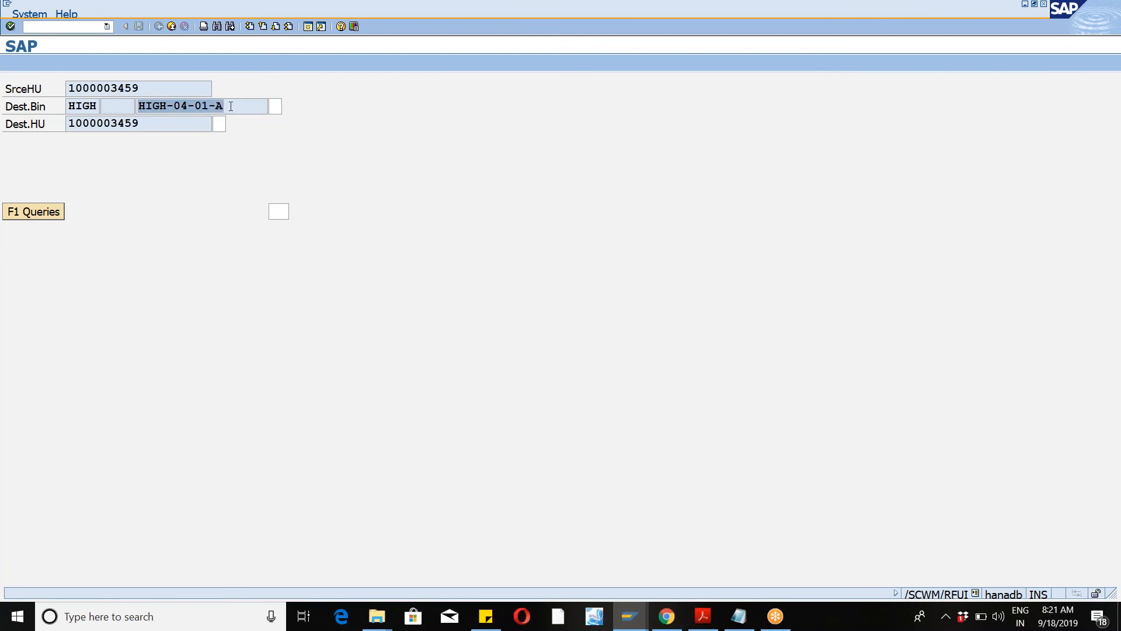
click(230, 106)
click(275, 108)
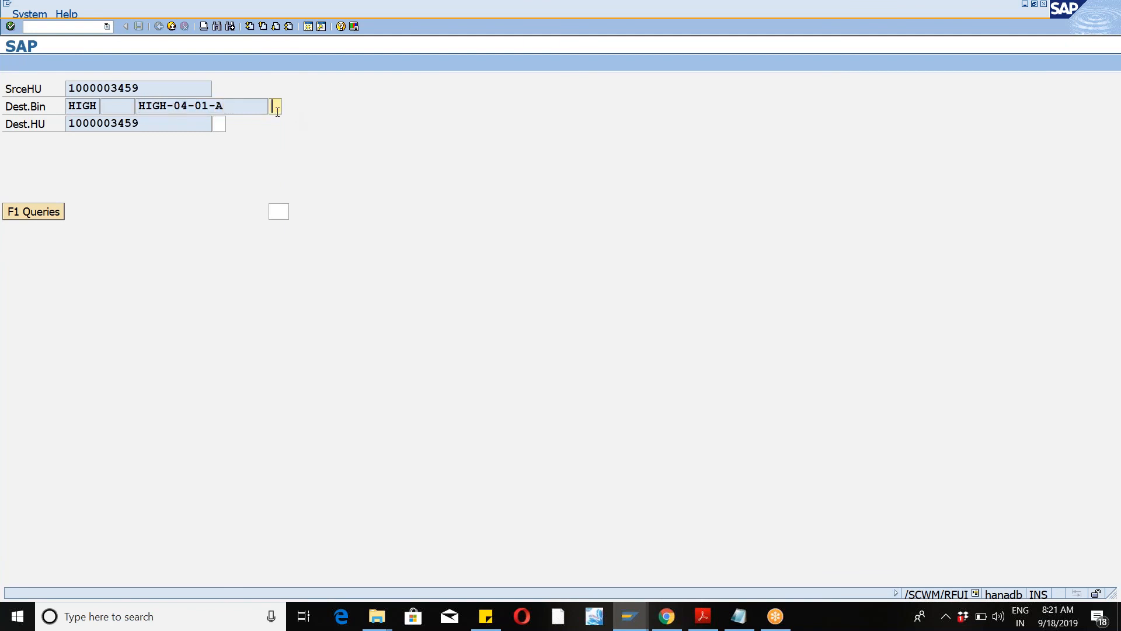
click(68, 125)
drag(69, 125, 143, 125)
click(211, 125)
click(219, 125)
text(9)
key(Return)
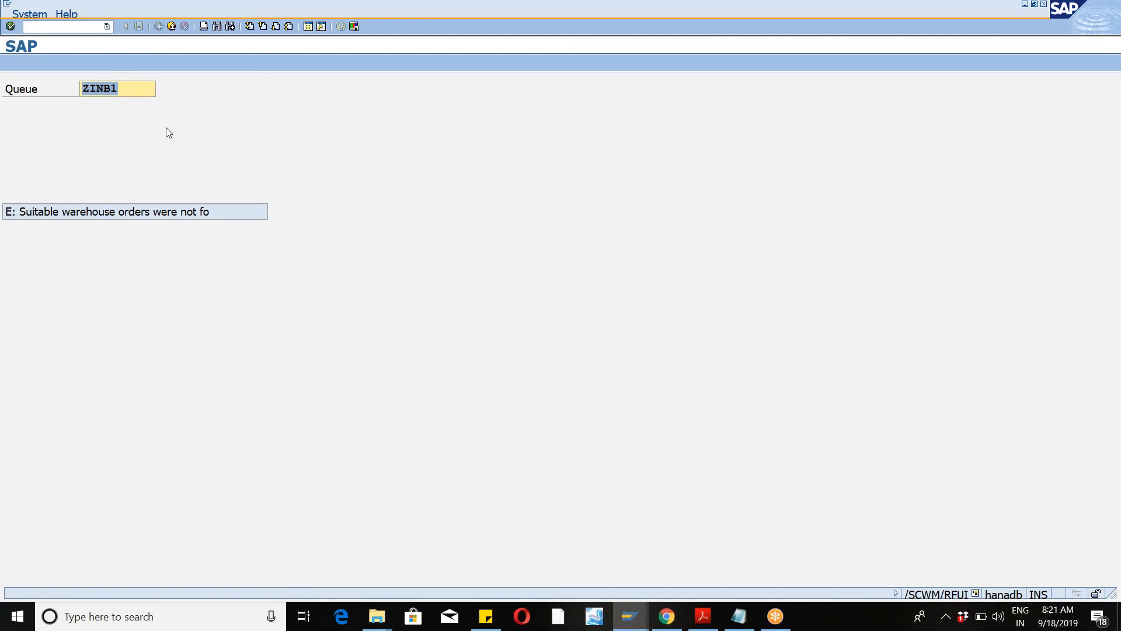
Step: Open the warehouse monitor /n/scwm/MON for warehouse WM46 using monitor SAP
click(106, 26)
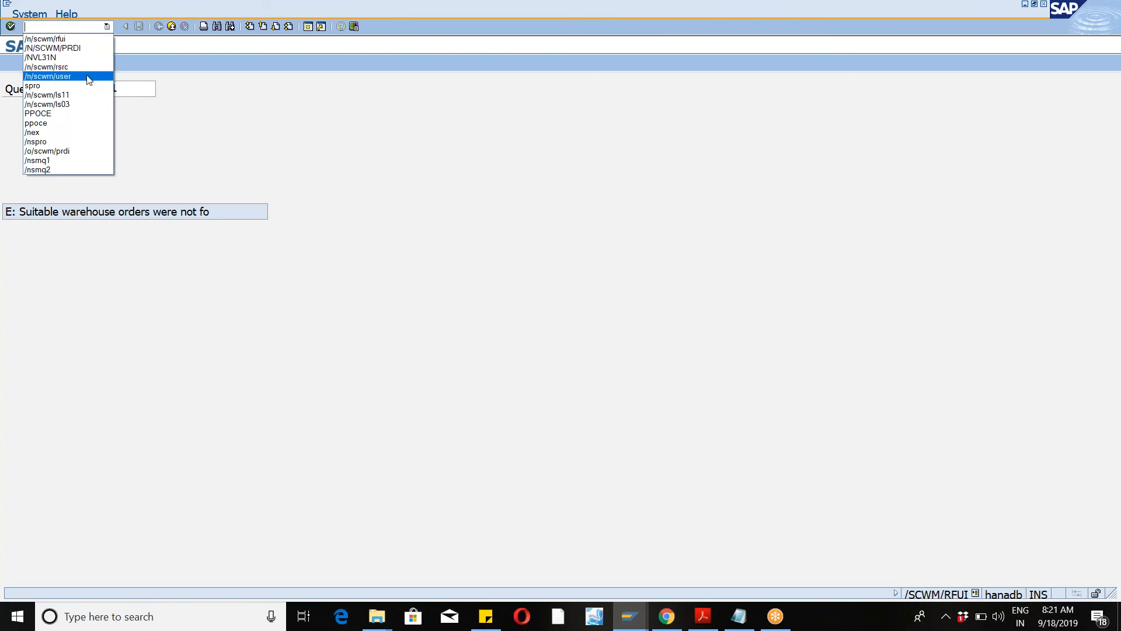
click(82, 68)
click(84, 24)
key(BackSpace)
key(BackSpace)
key(BackSpace)
text(MON)
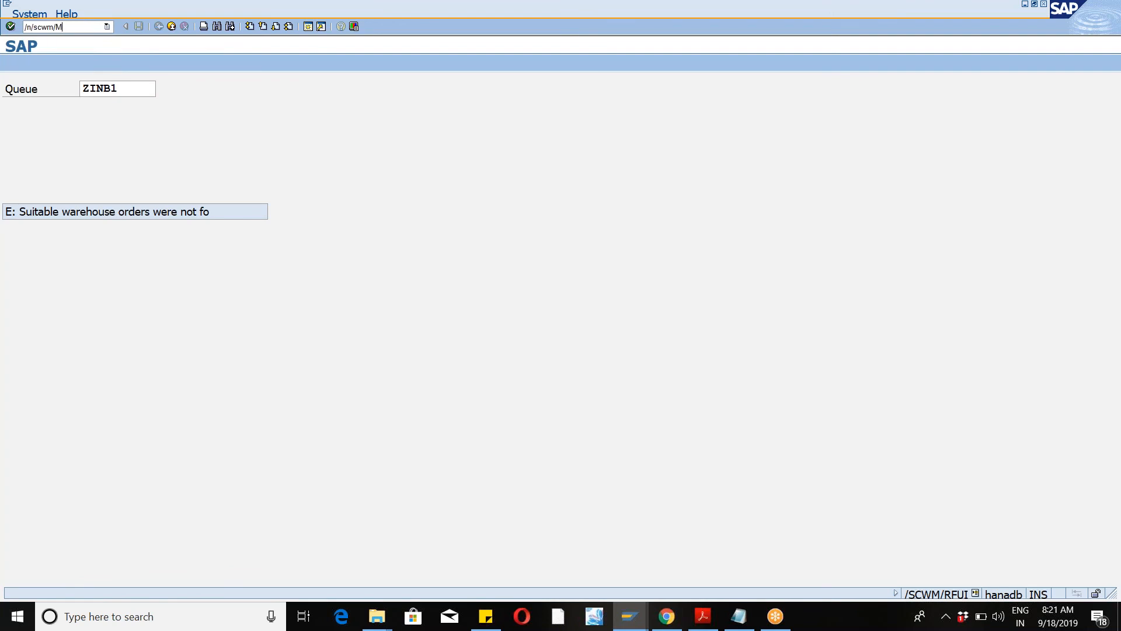
key(Return)
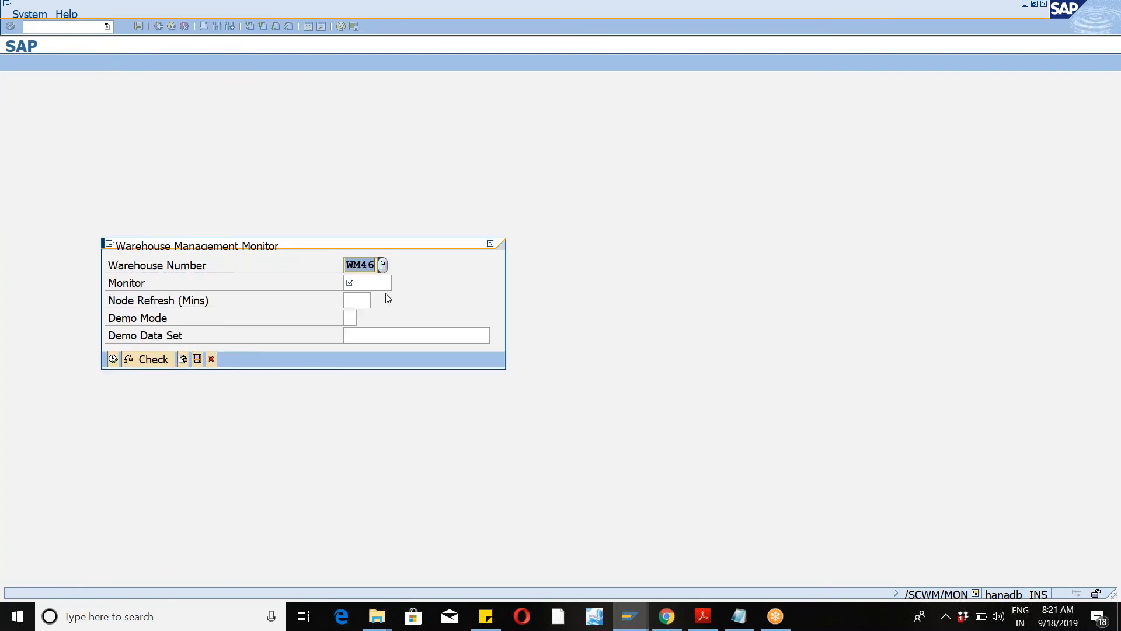
click(379, 283)
text(SAP)
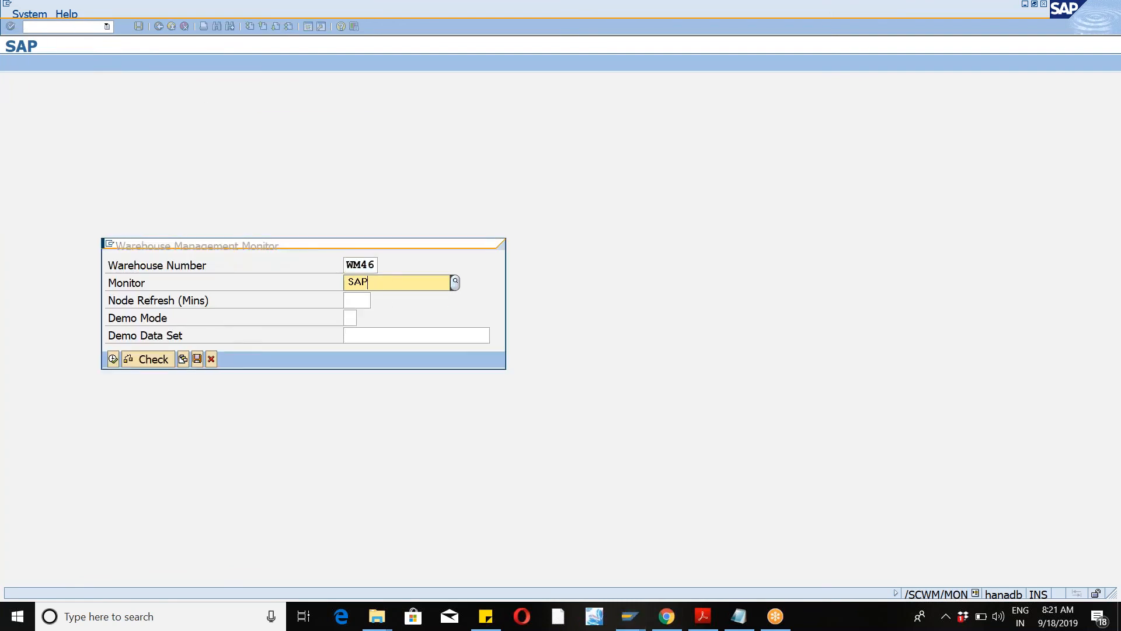
click(379, 316)
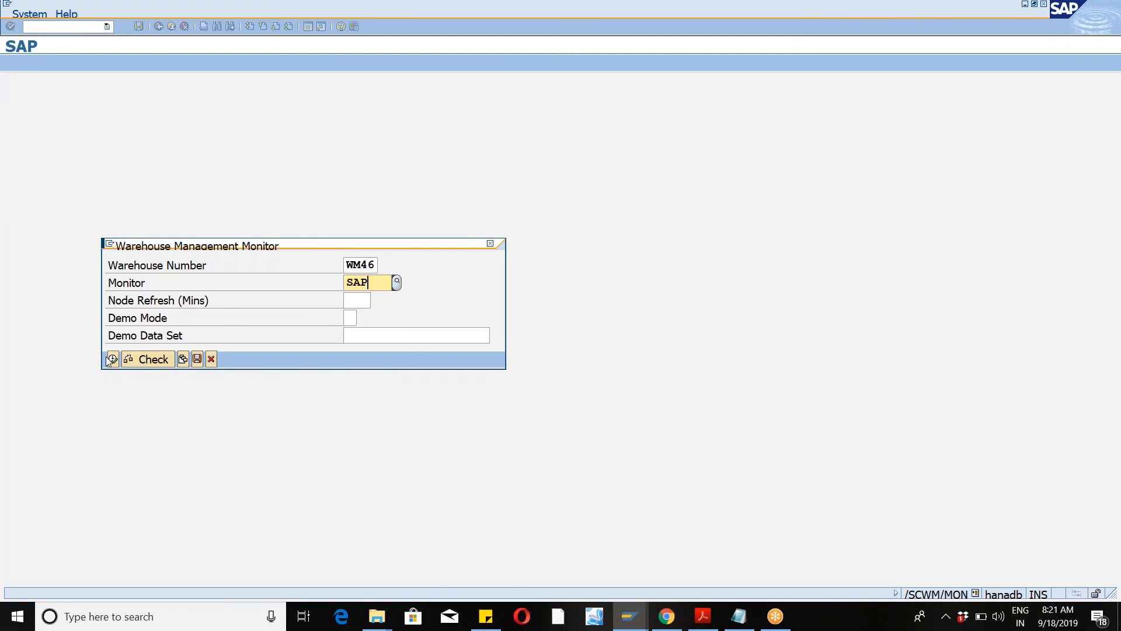
click(113, 359)
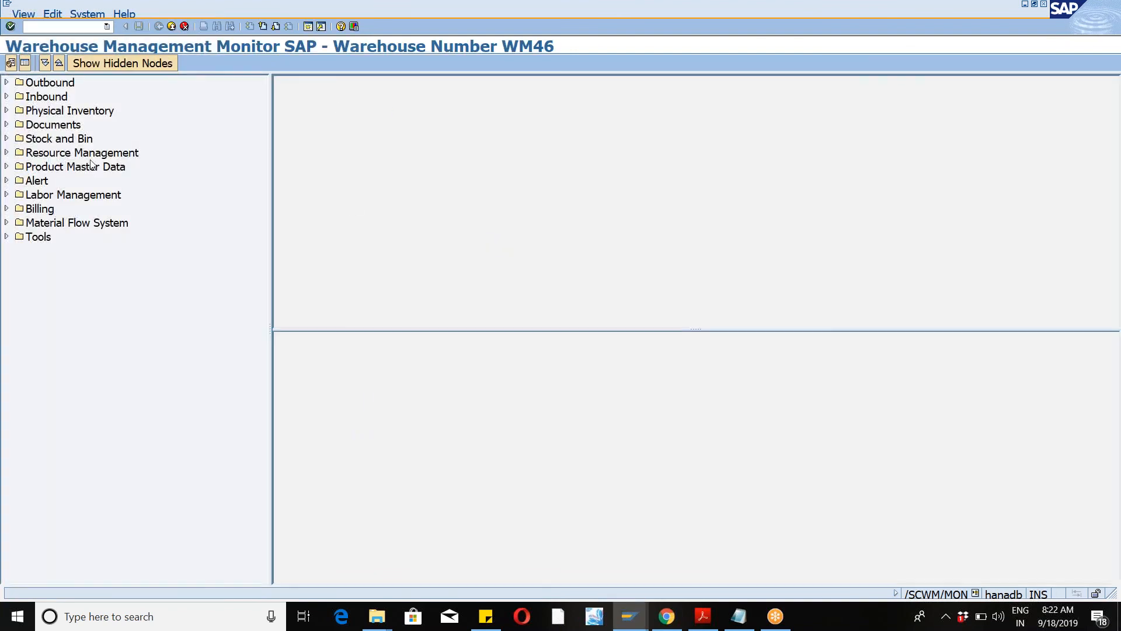
Step: Display queue ZINB1 under Resource Management and list the resources assigned to it
click(6, 153)
double_click(51, 196)
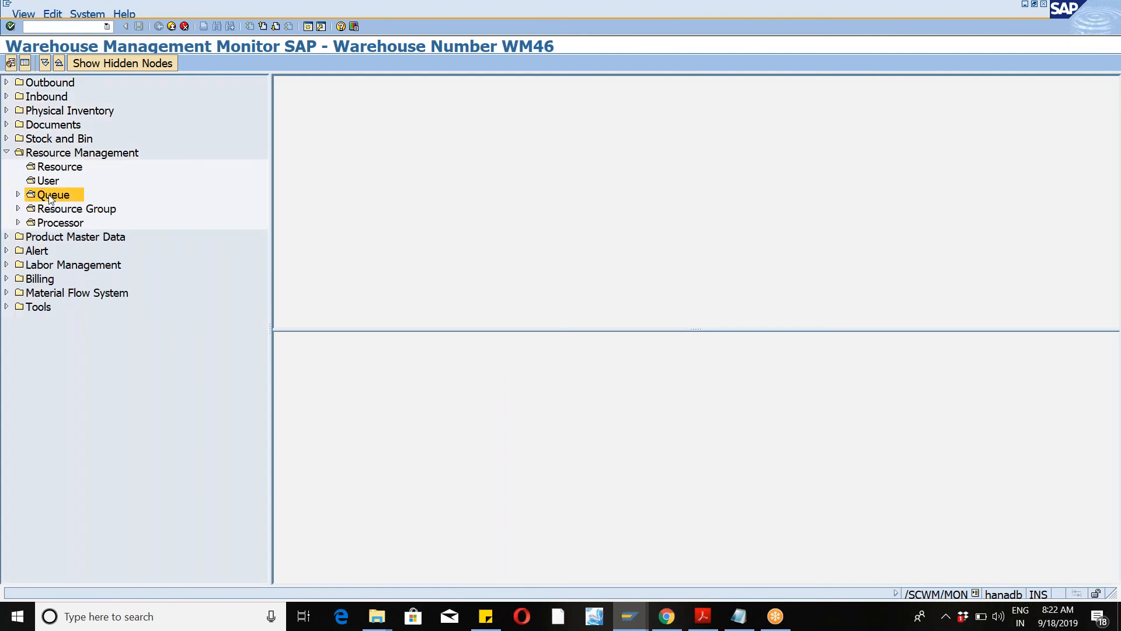
click(316, 255)
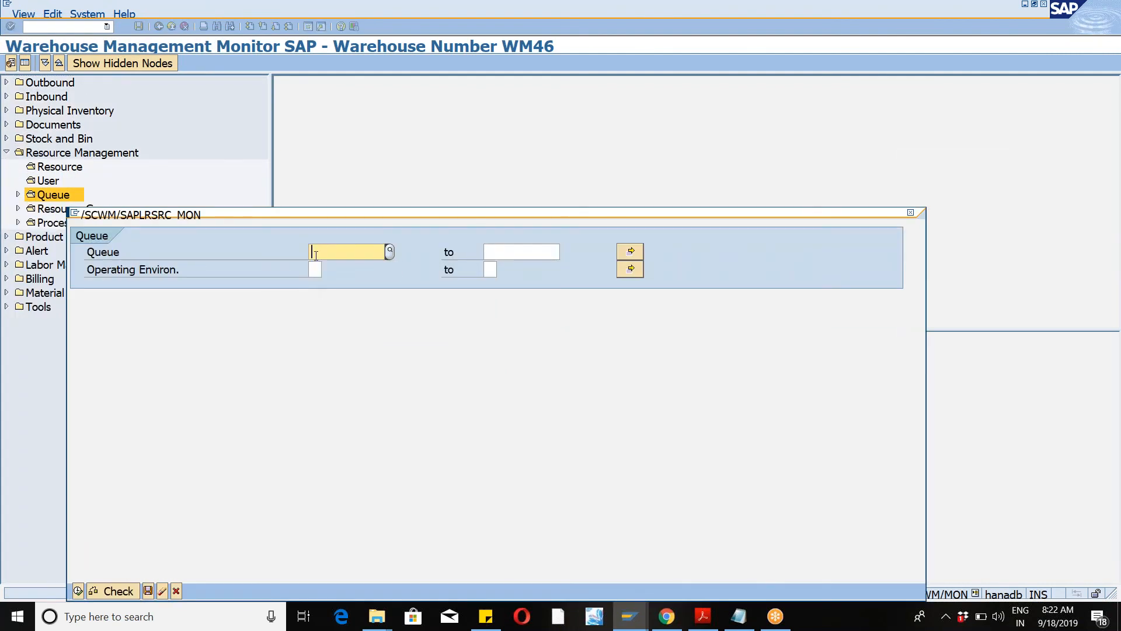
key(BackSpace)
text(ZINB1)
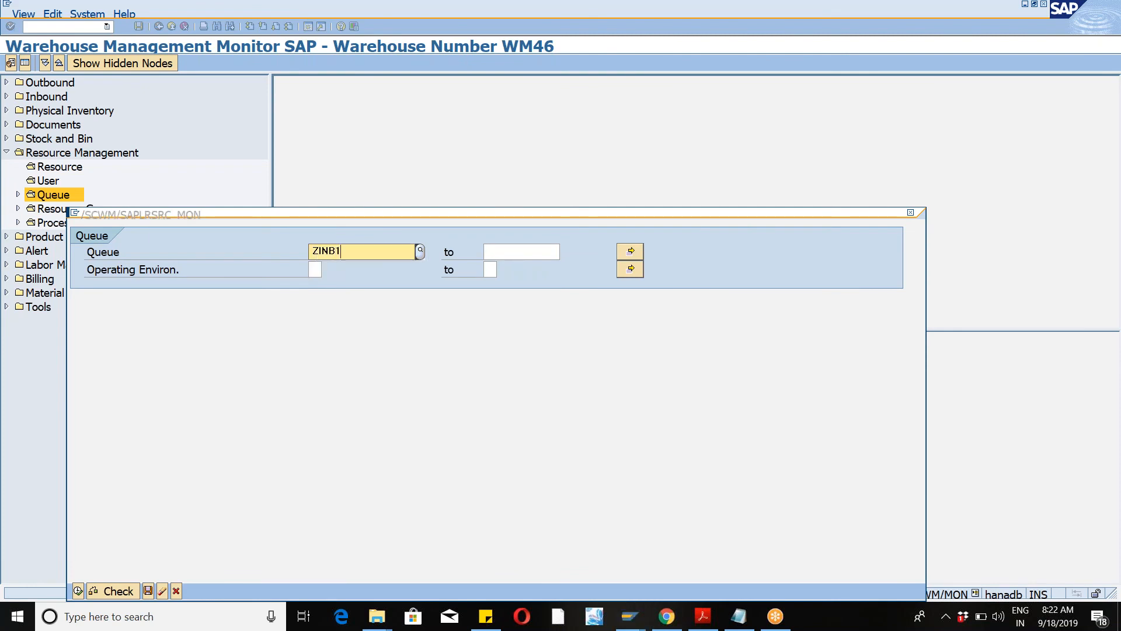
click(78, 592)
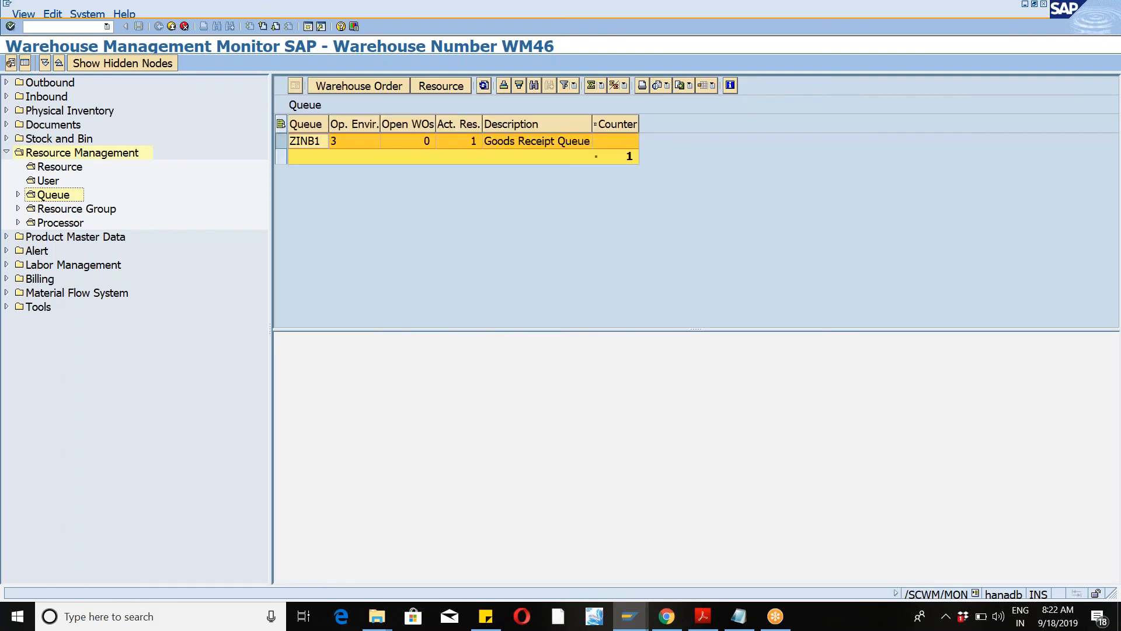
click(279, 141)
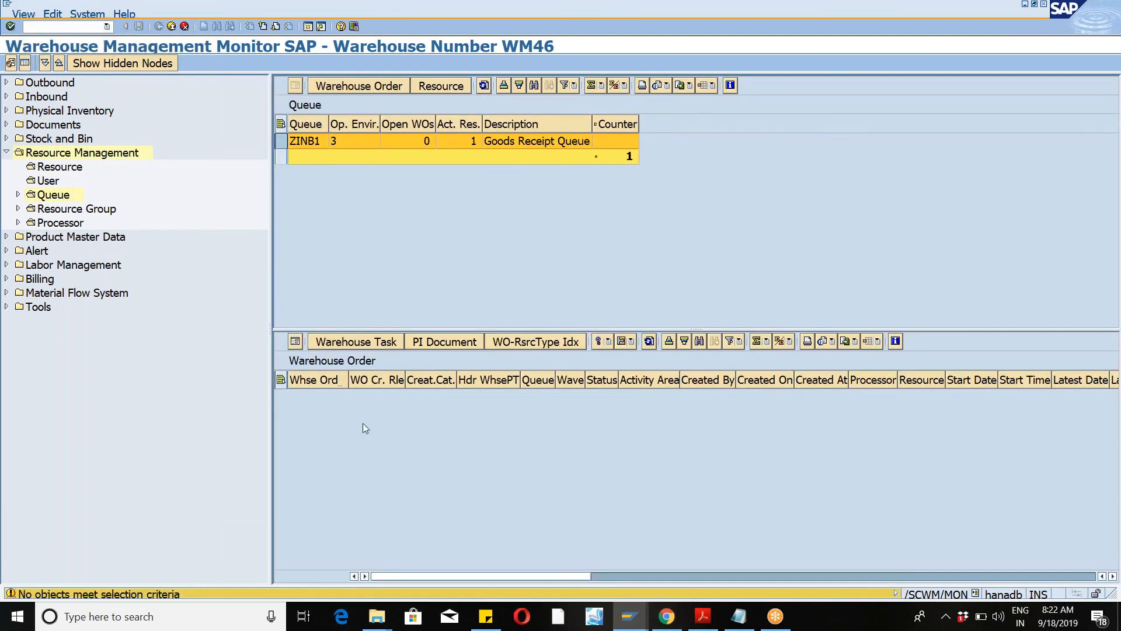
click(438, 92)
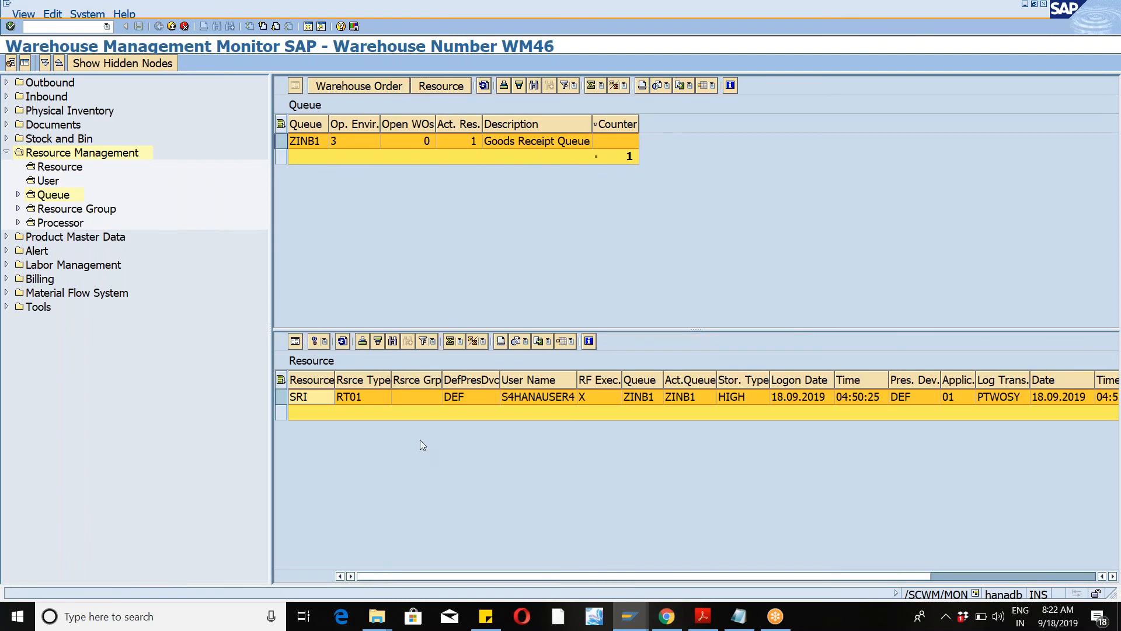
Step: Change the queue of resource SRI to ZOUT1
click(1101, 33)
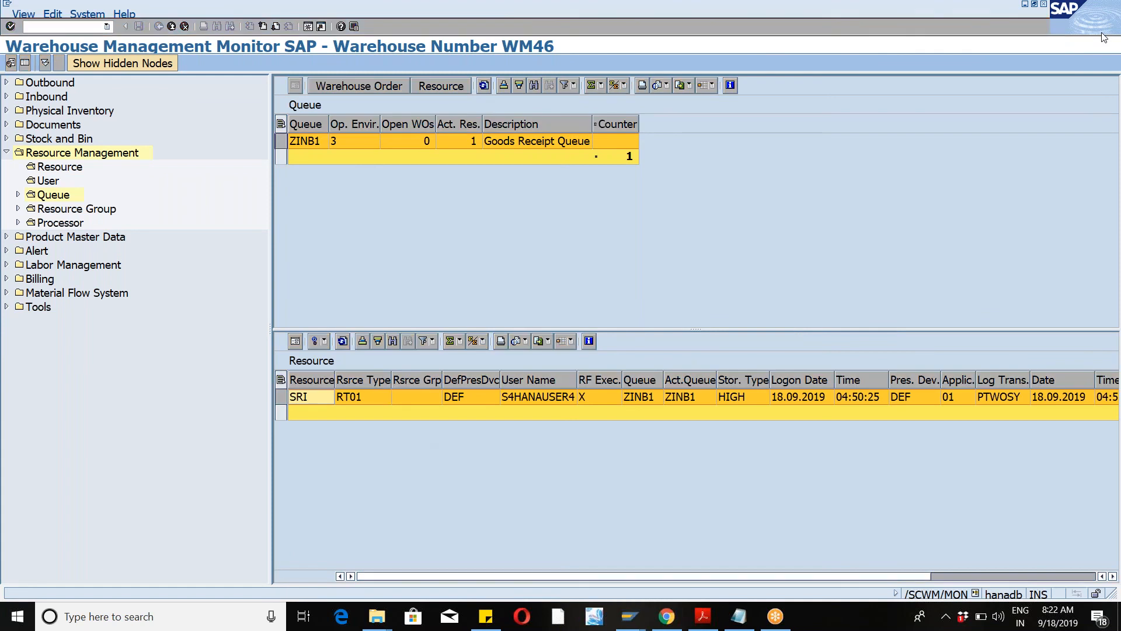
click(363, 514)
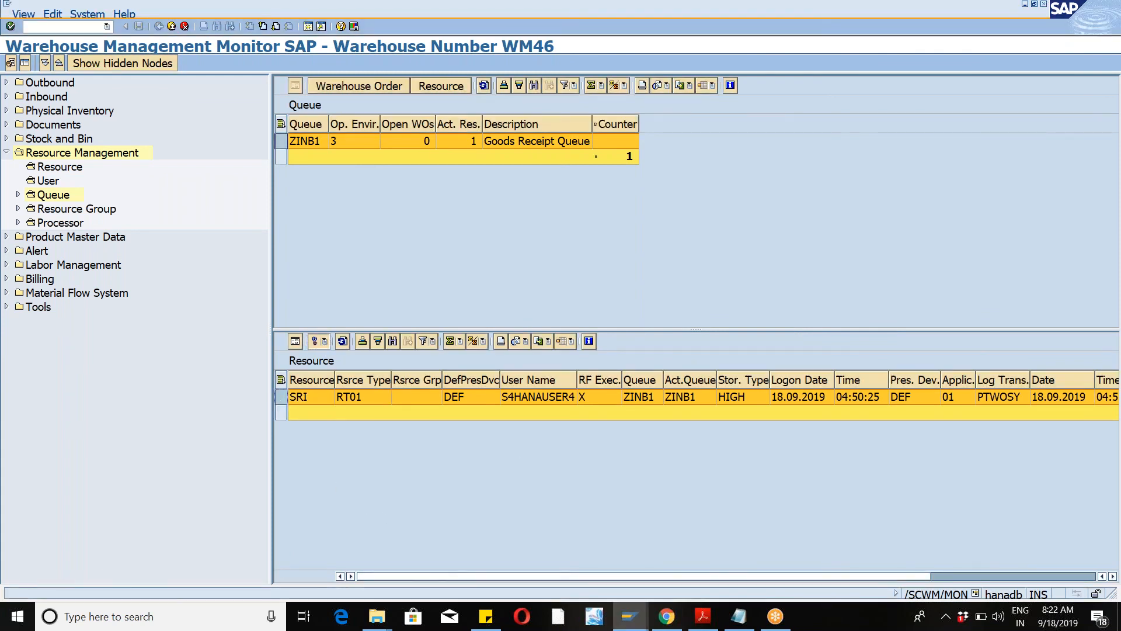
click(319, 341)
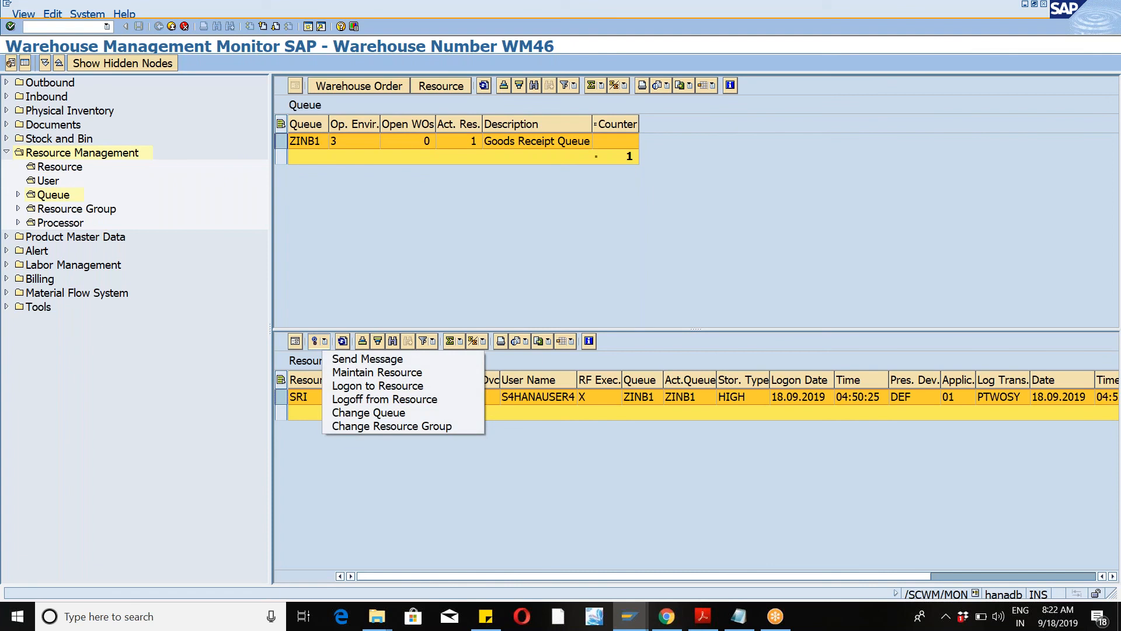
click(367, 413)
text(ZOUT1)
click(218, 342)
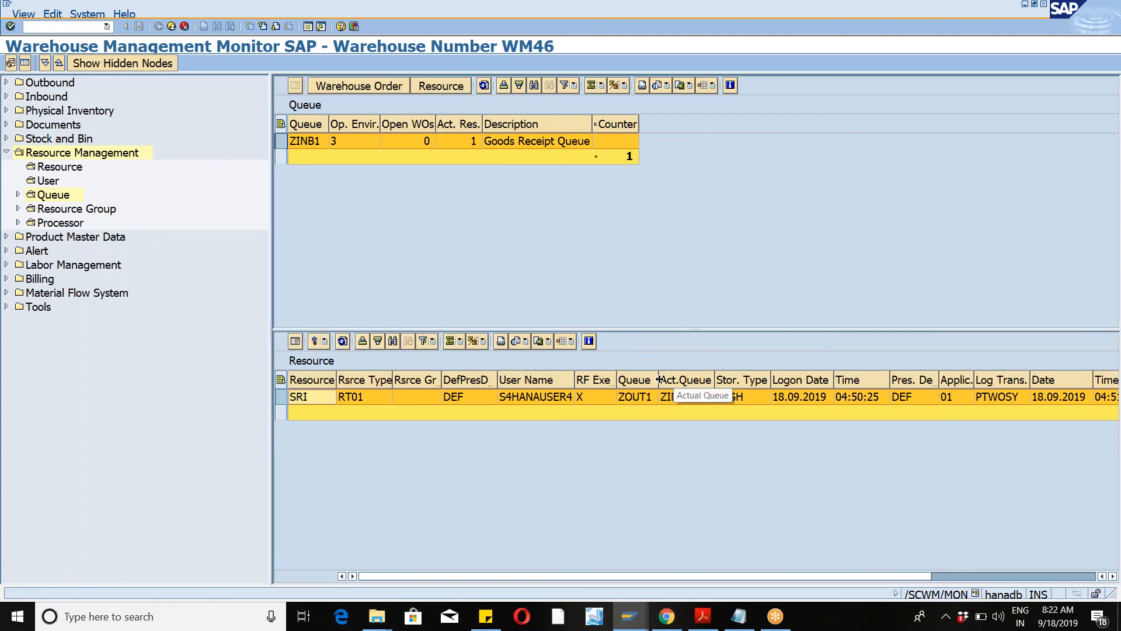
drag(659, 380, 712, 382)
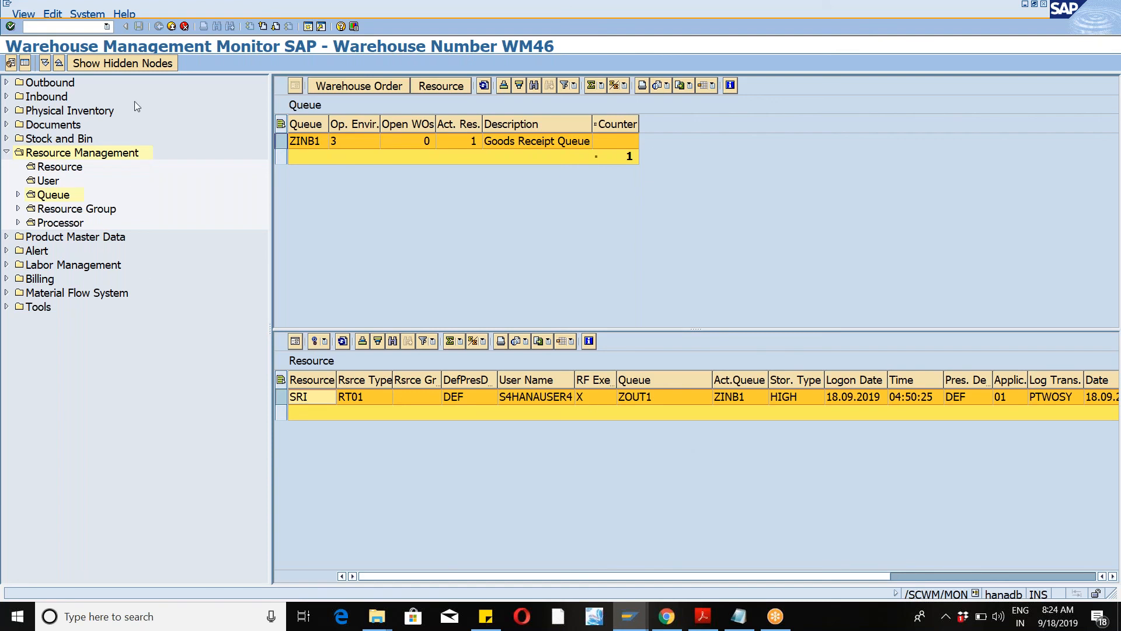
Step: Open transaction /n/scwm/rsrc to review resource SRI's queue and storage bin
click(106, 27)
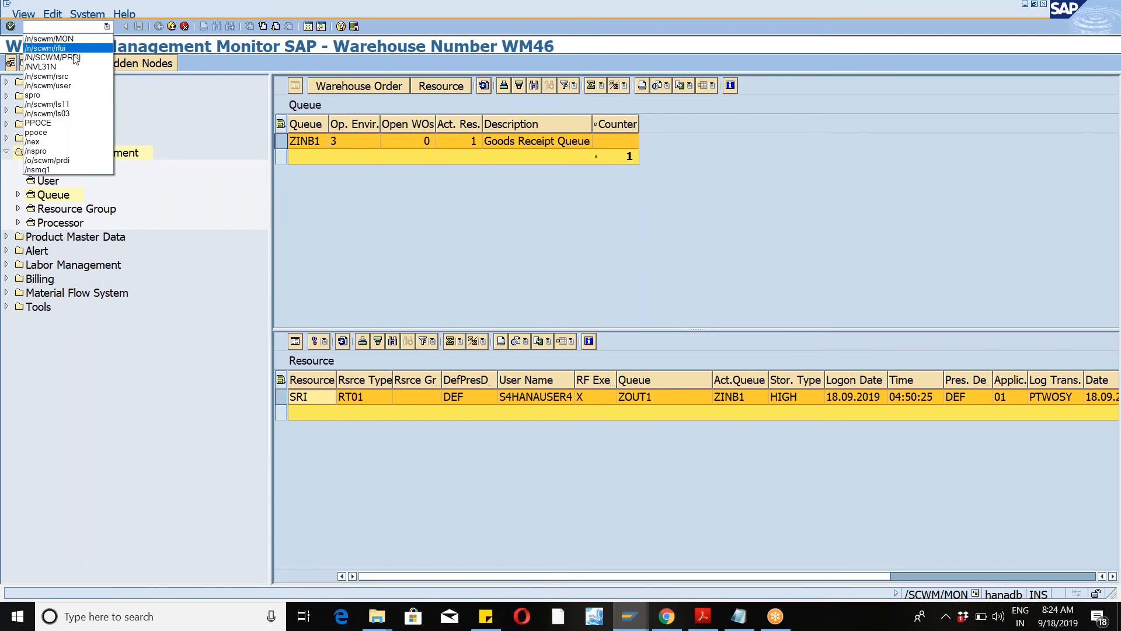
click(25, 48)
click(10, 27)
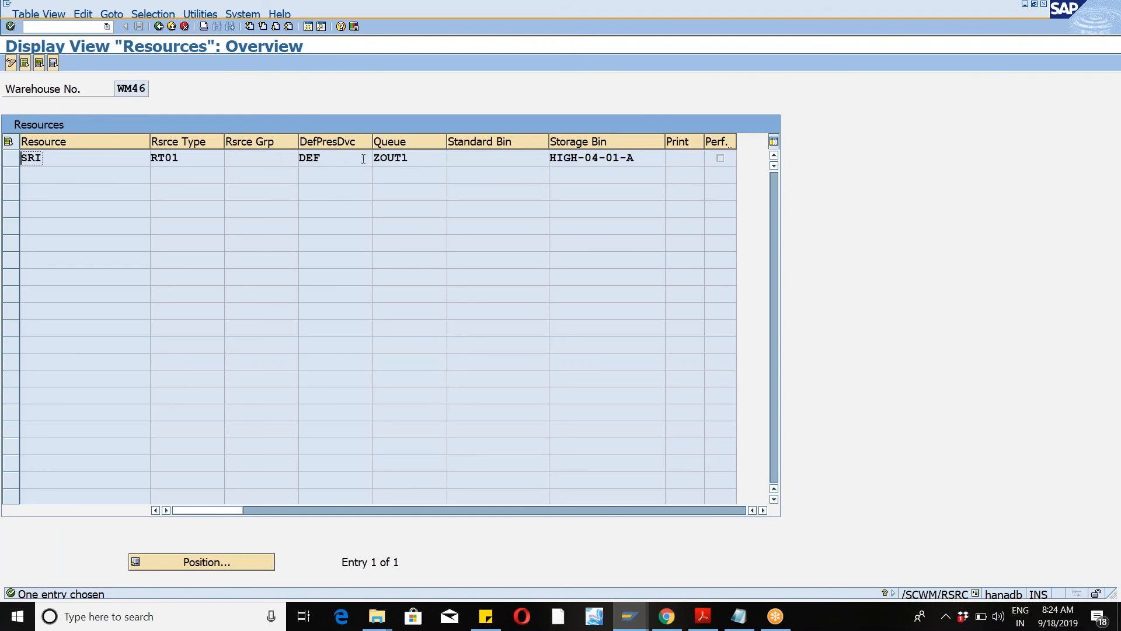
click(420, 162)
click(80, 164)
click(833, 18)
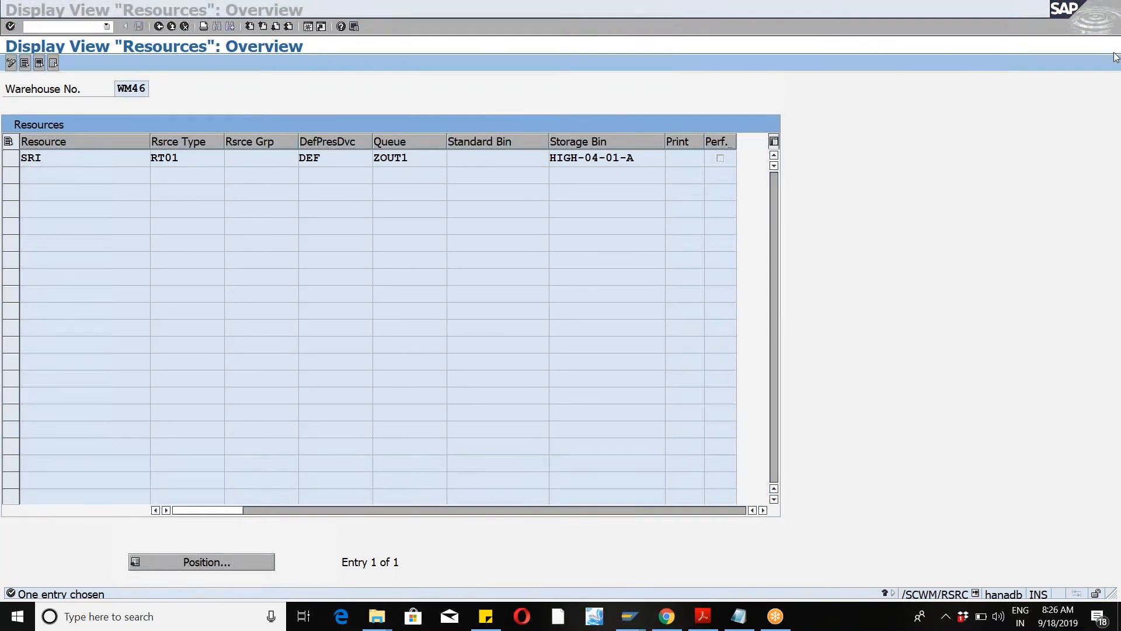